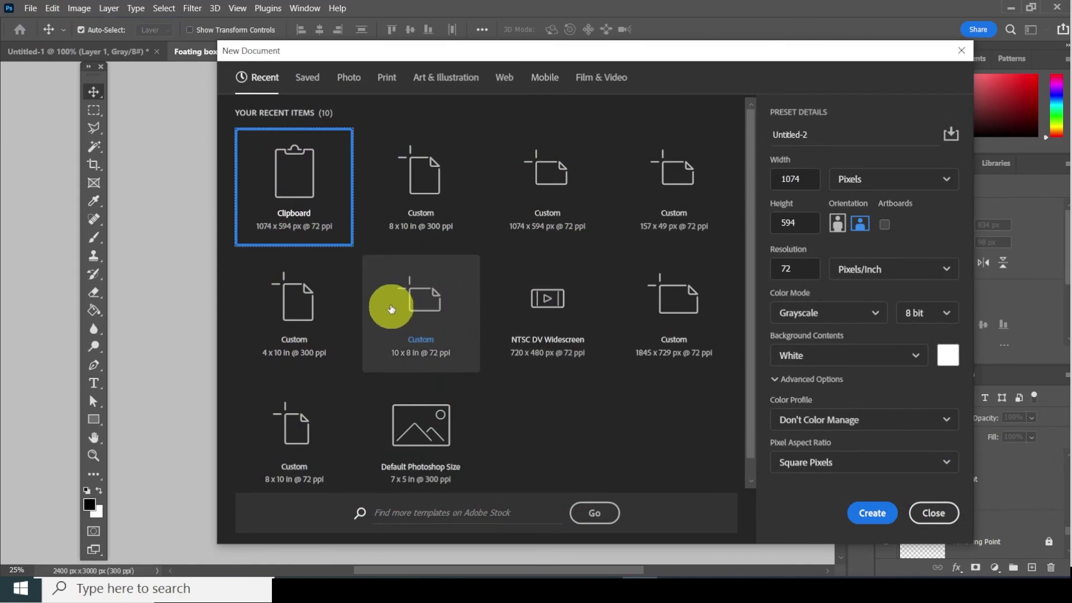
Step: Choose the 8 × 10 inch, 300 ppi preset in portrait orientation
left_click(435, 188)
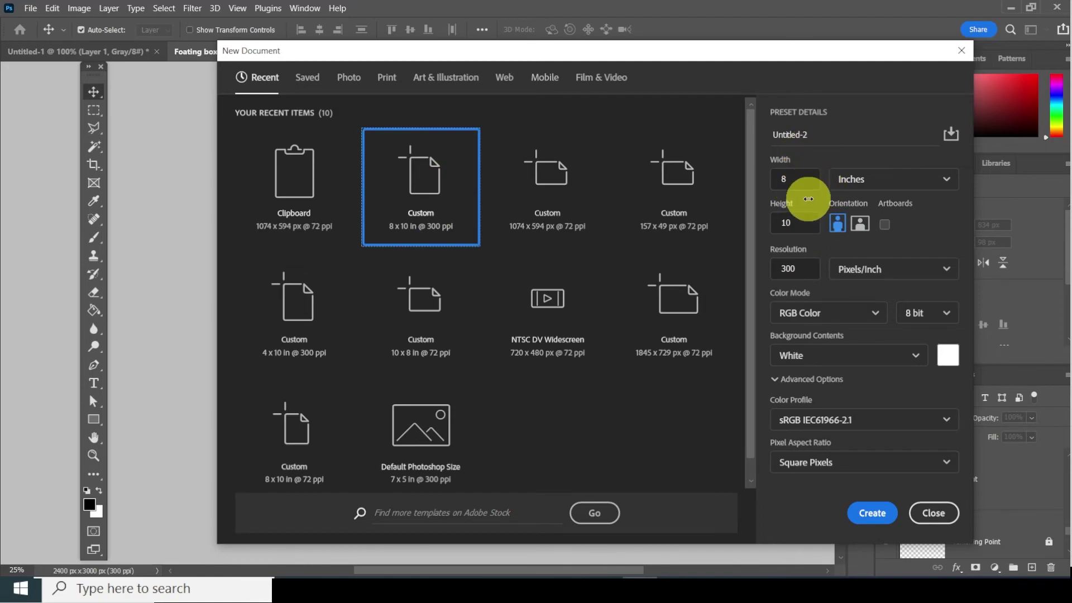
left_click(858, 230)
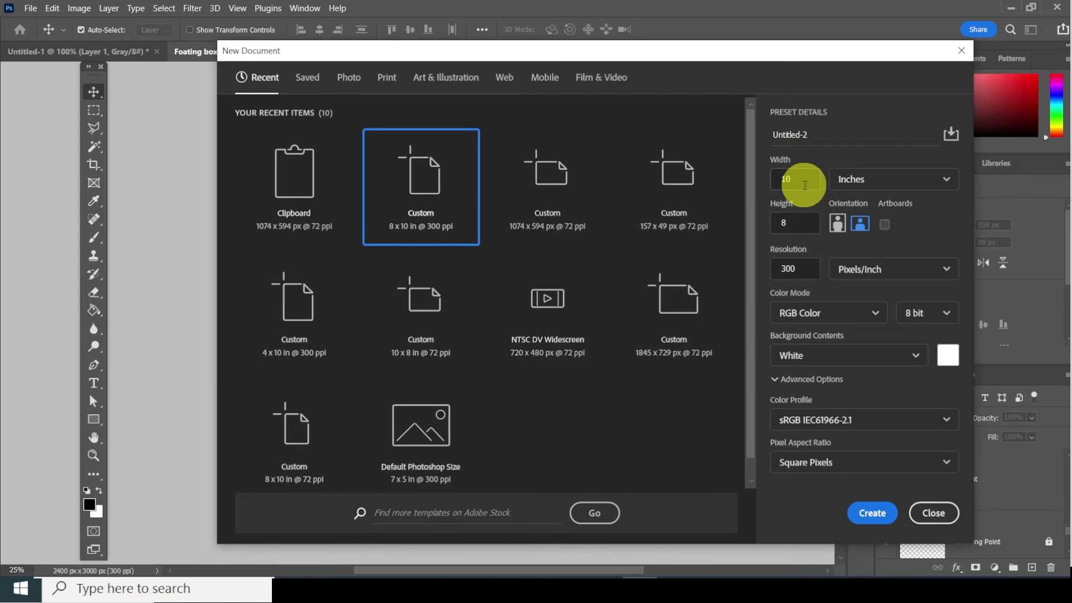
left_click(838, 225)
left_click(838, 225)
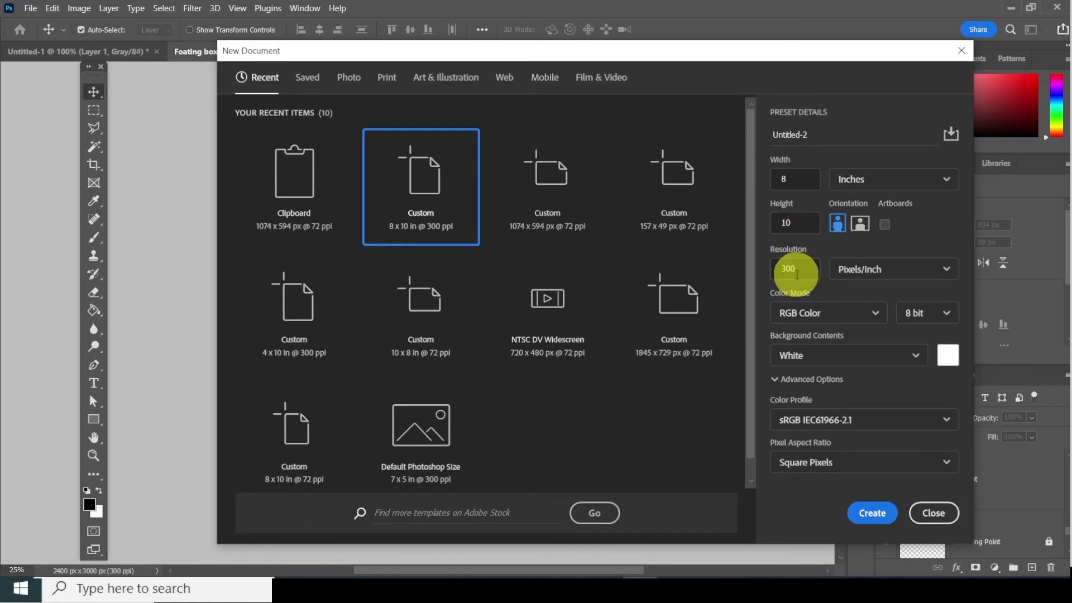
Step: Name the document with the teacher's name plus 'floating boxes video' and create it
left_click(789, 135)
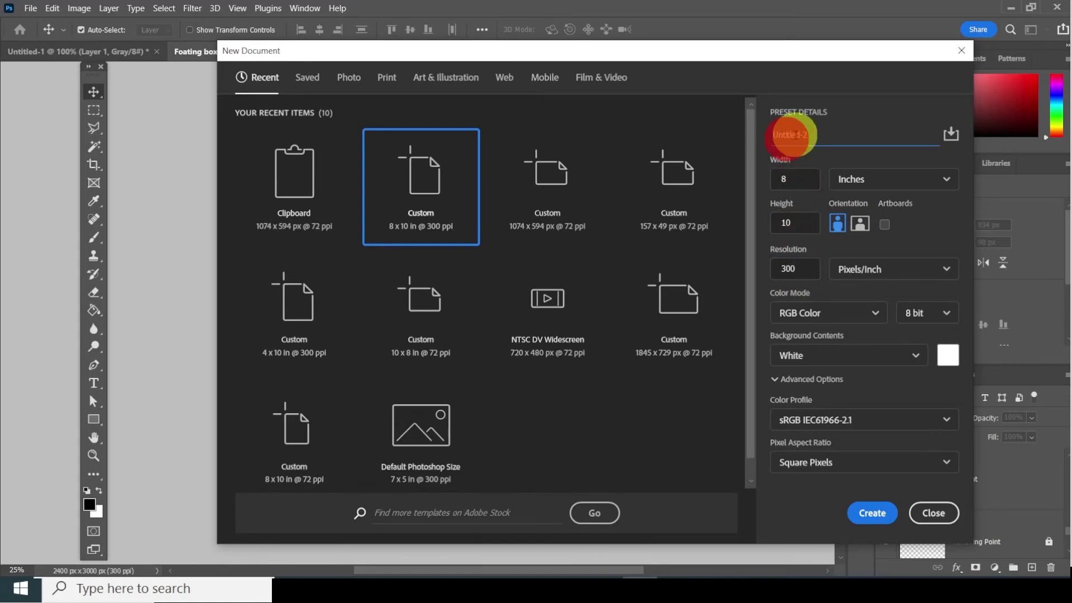
left_click_drag(815, 136, 783, 132)
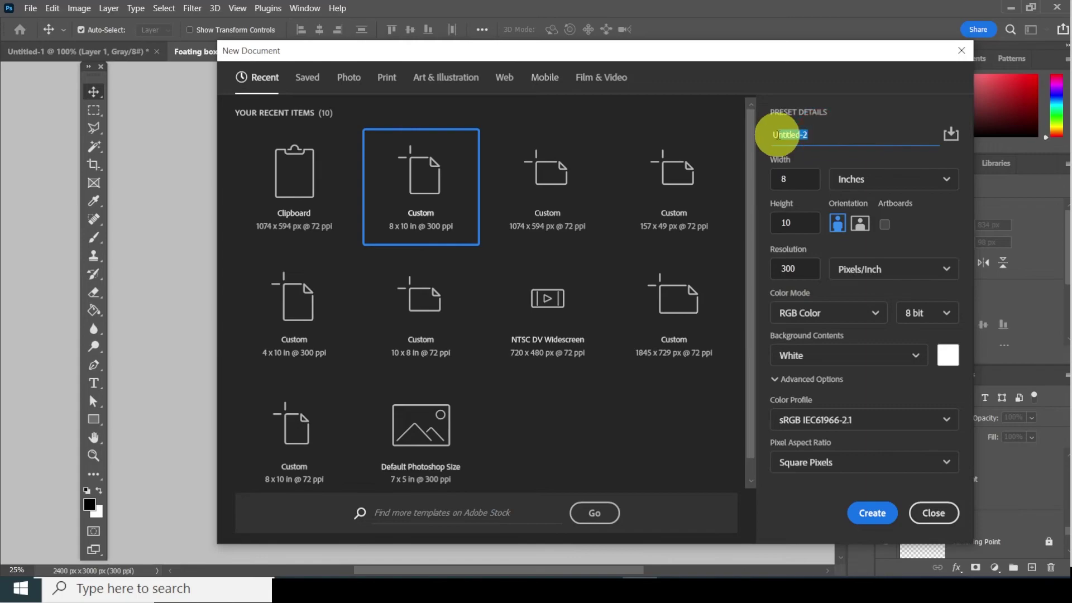
key("BackSpace")
type("hor")
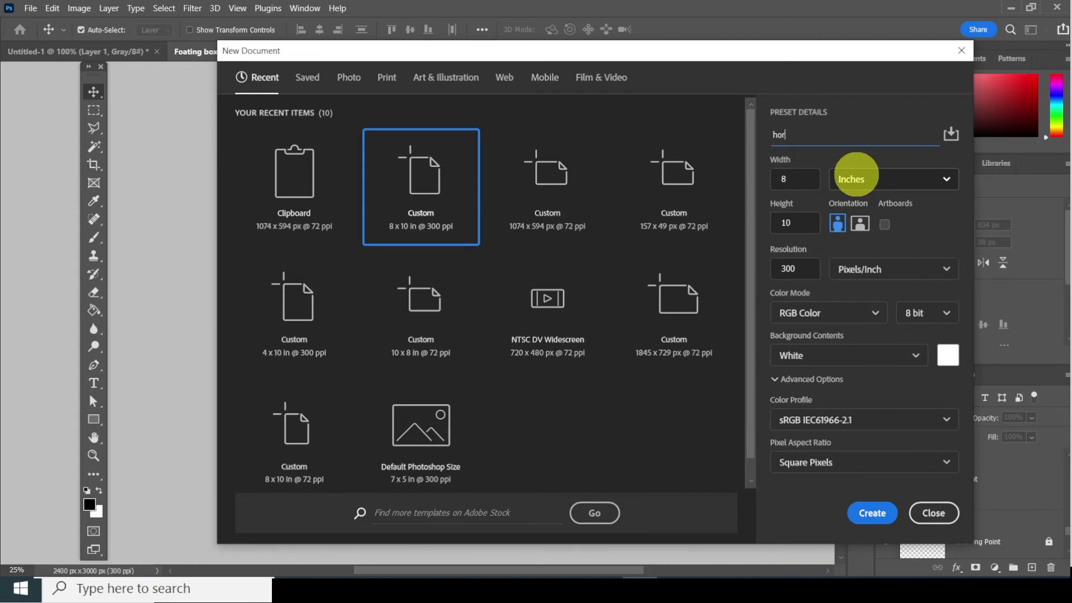
type("ton mr floating bo")
type("x")
type("es video")
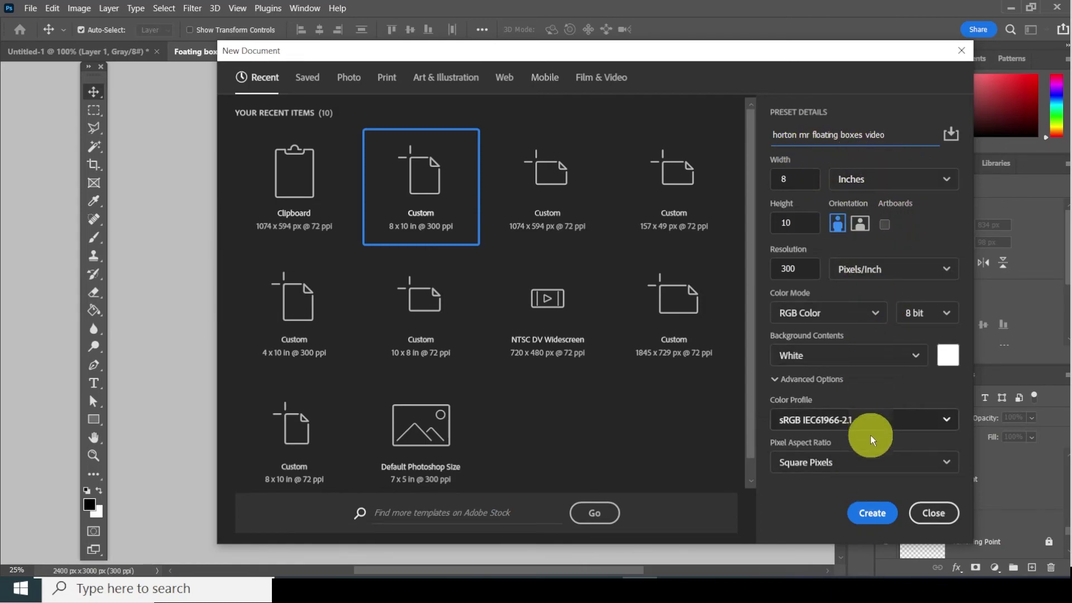
left_click(867, 524)
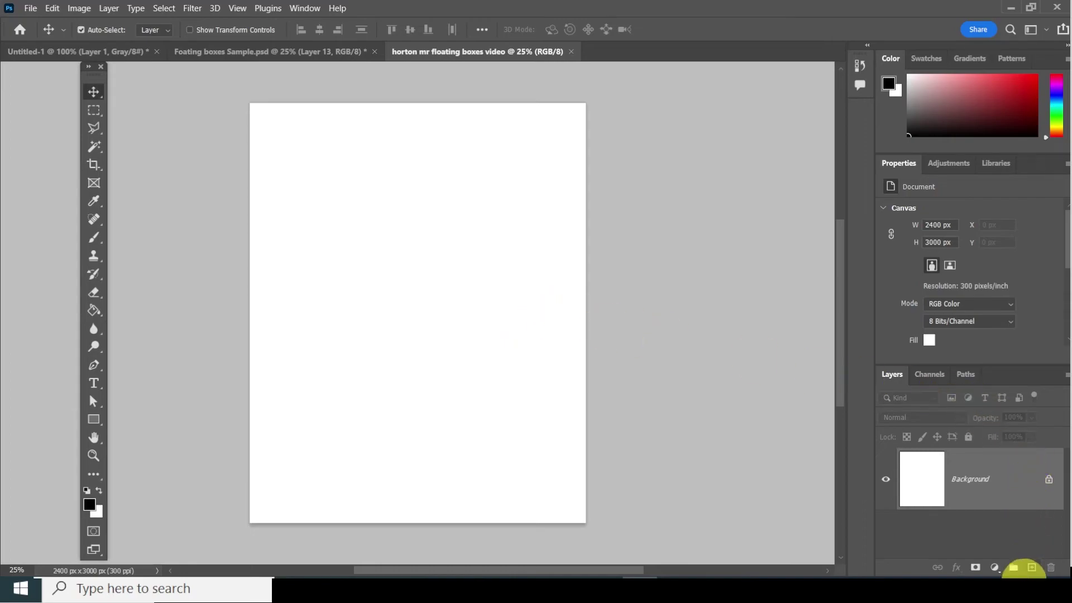
Step: Add a new layer above the Background and name it 'horizon line'
left_click(1032, 568)
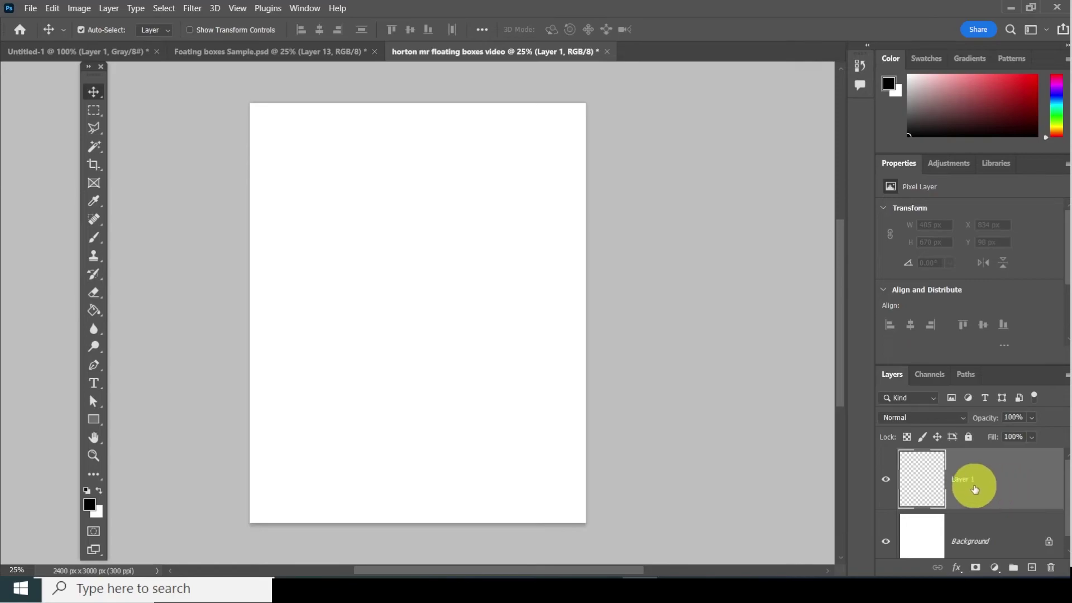
double_click(973, 484)
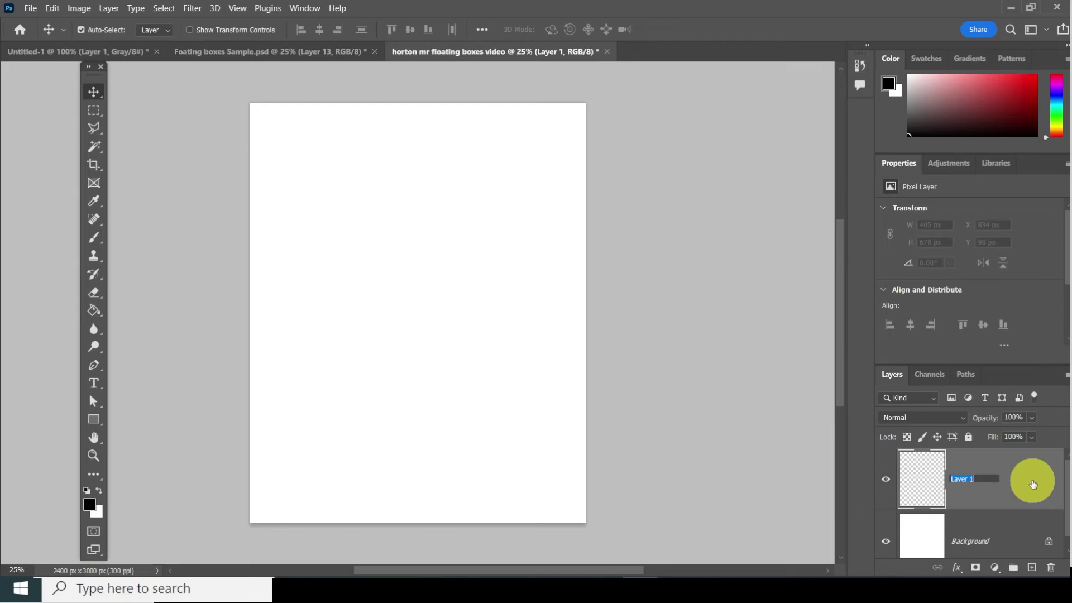
type("horizon line")
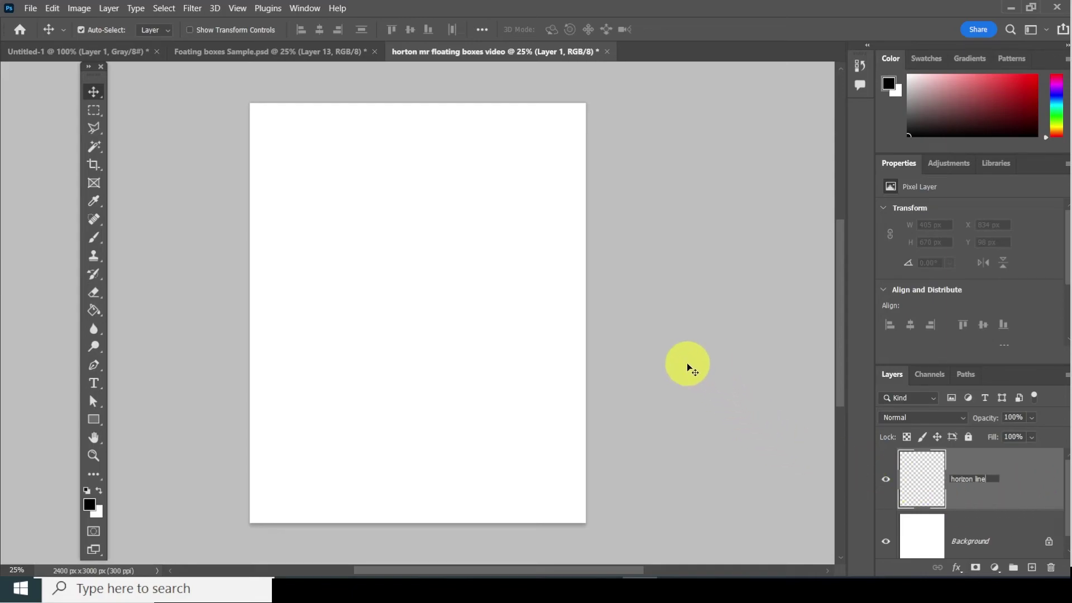
left_click(94, 238)
right_click(94, 237)
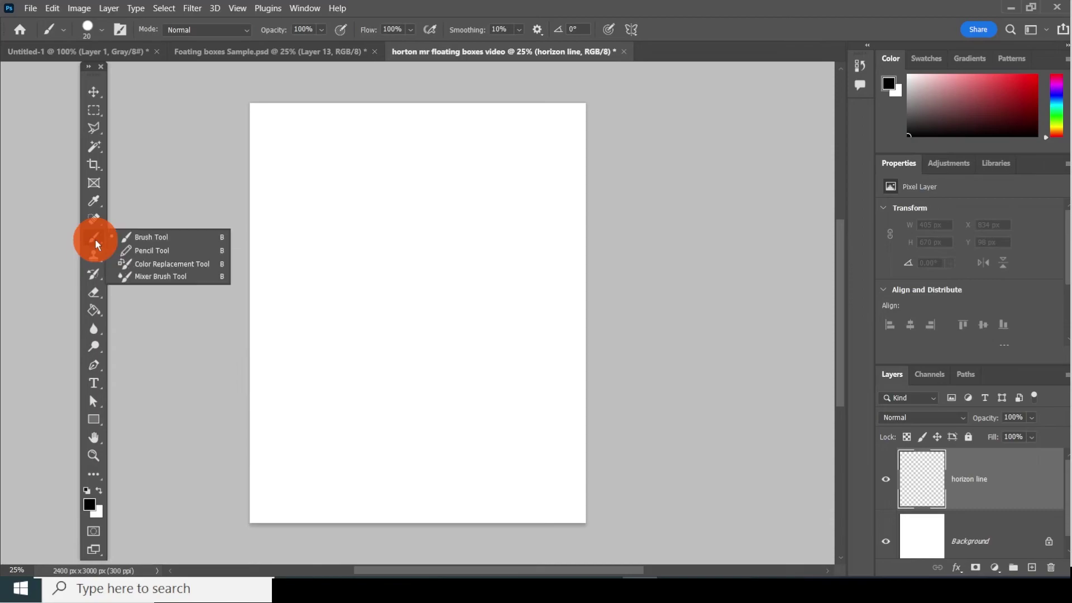
Step: Choose the standard Brush Tool with a 20 px Hard Round tip
left_click(191, 239)
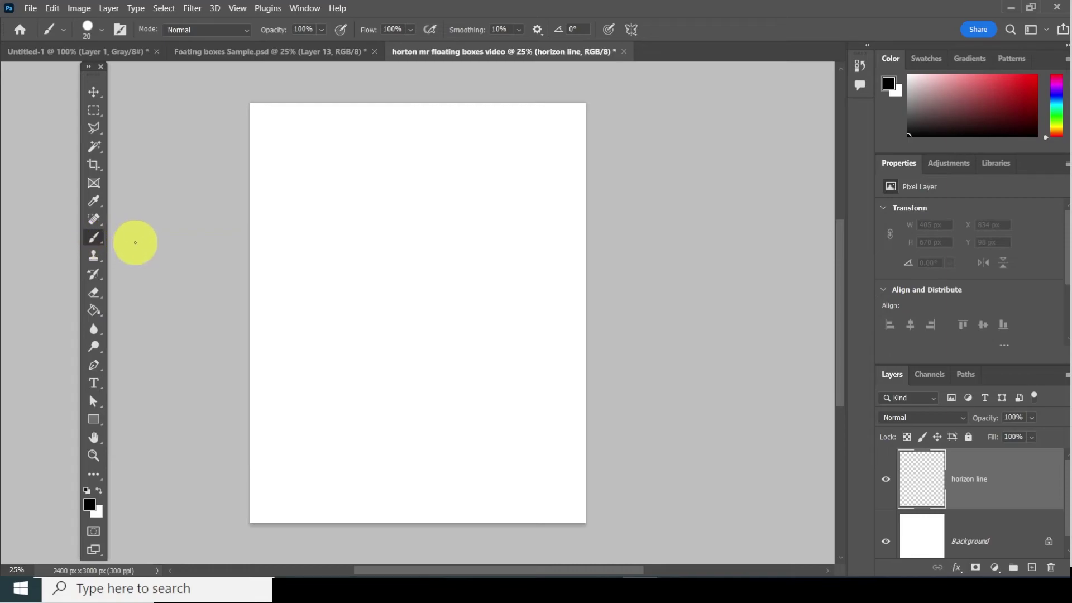
left_click(103, 35)
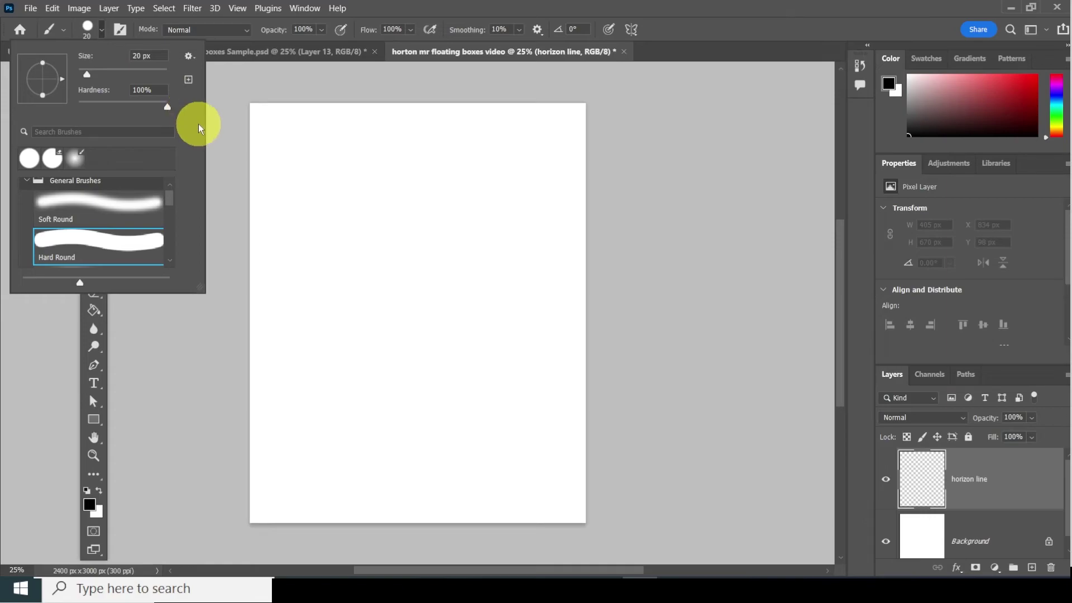
right_click(317, 286)
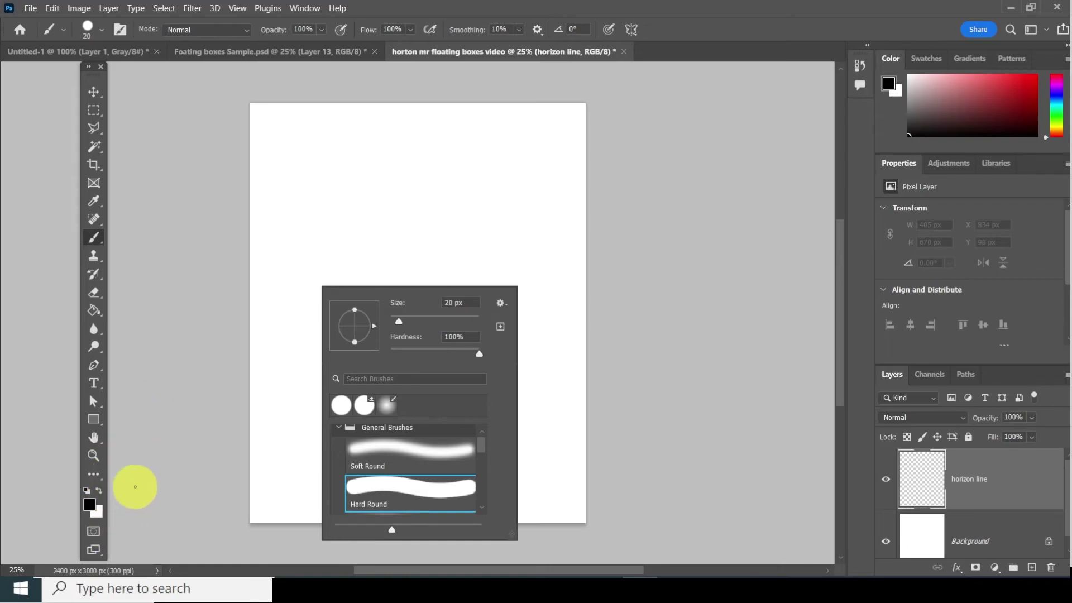
left_click(155, 471)
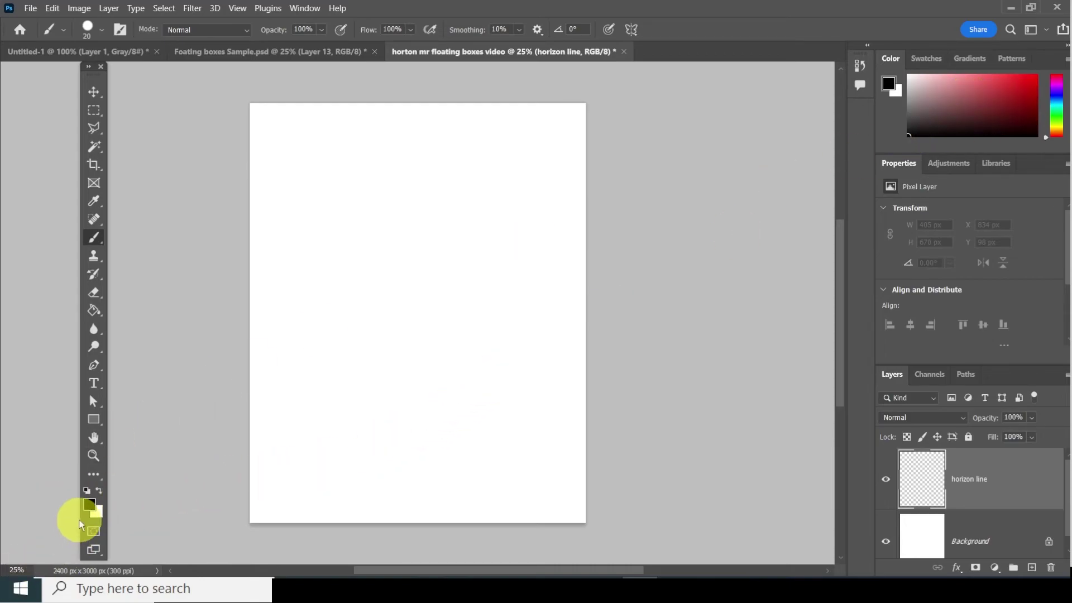
Step: Set the foreground colour to pure black (#000000)
left_click(90, 506)
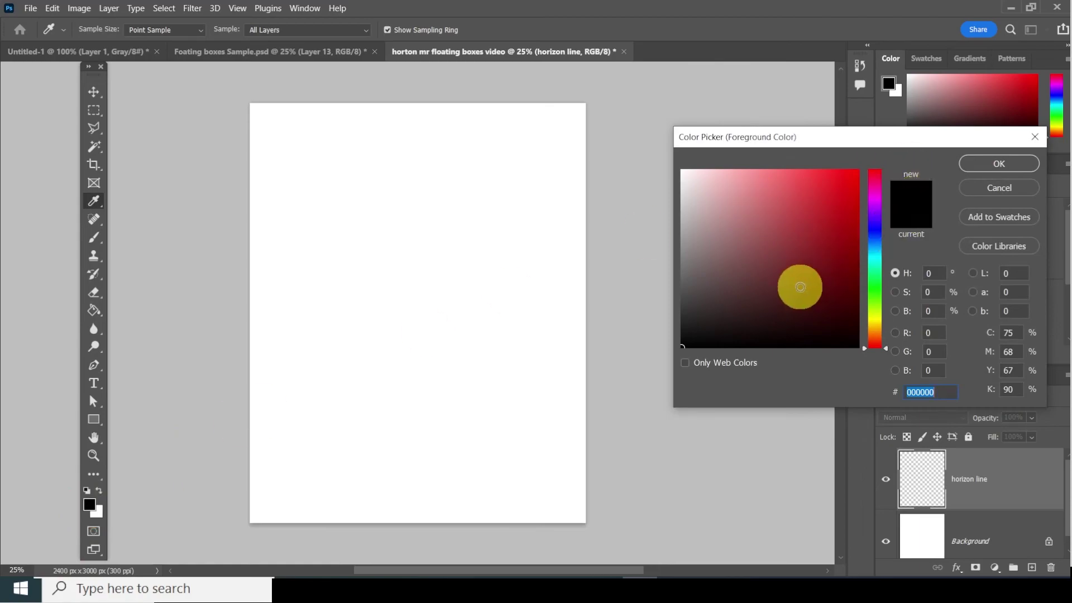
left_click(800, 283)
left_click_drag(704, 338, 681, 346)
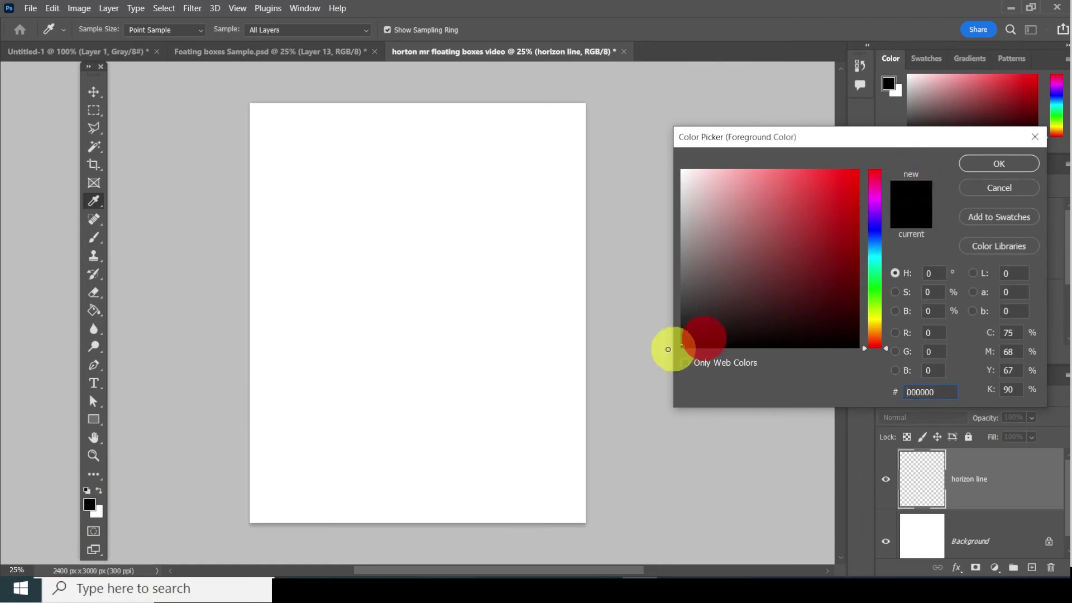
left_click(1017, 170)
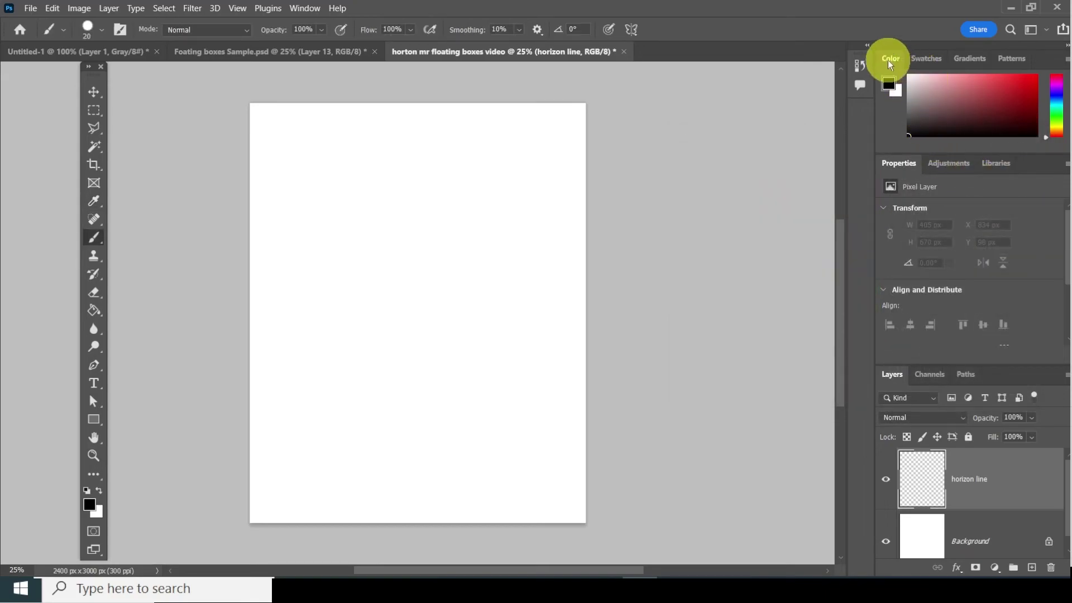
left_click(936, 68)
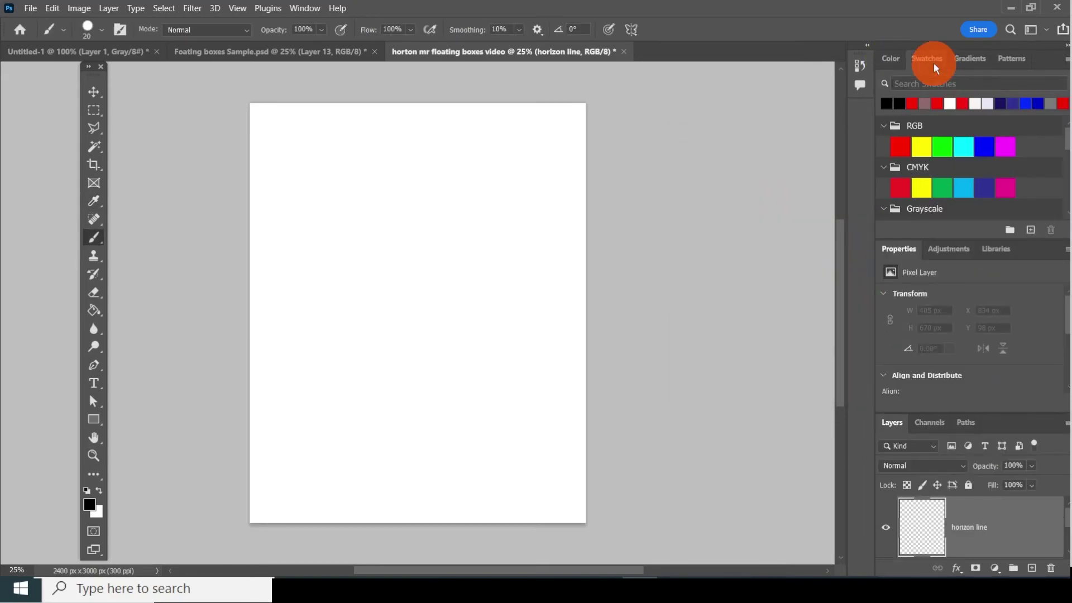
left_click(896, 62)
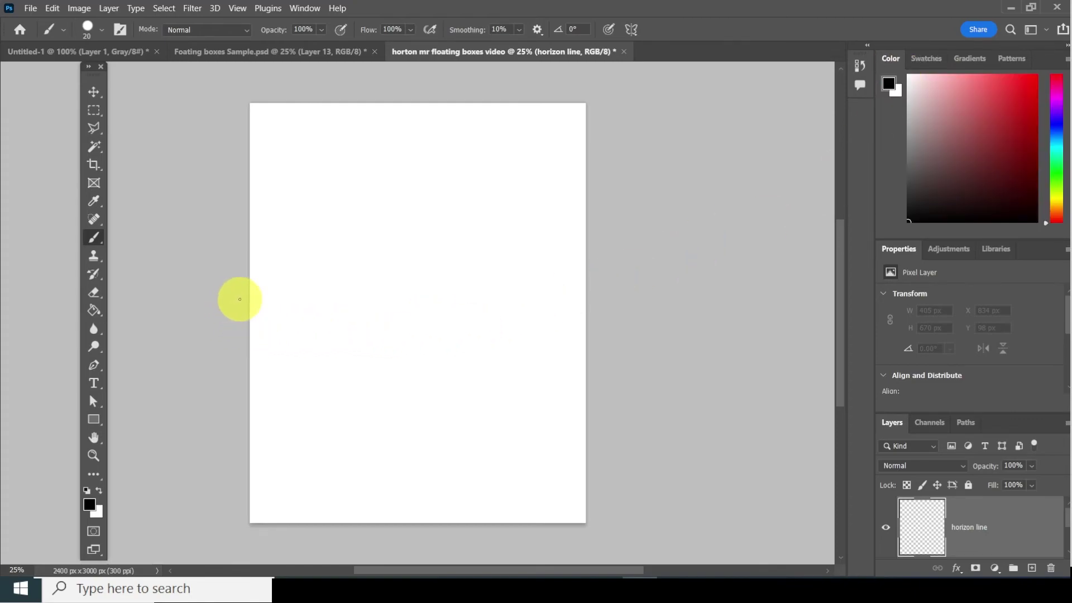
Step: Brush a straight black horizontal line across the canvas, then lock the horizon line layer
left_click(245, 299)
left_click_drag(244, 299, 673, 275)
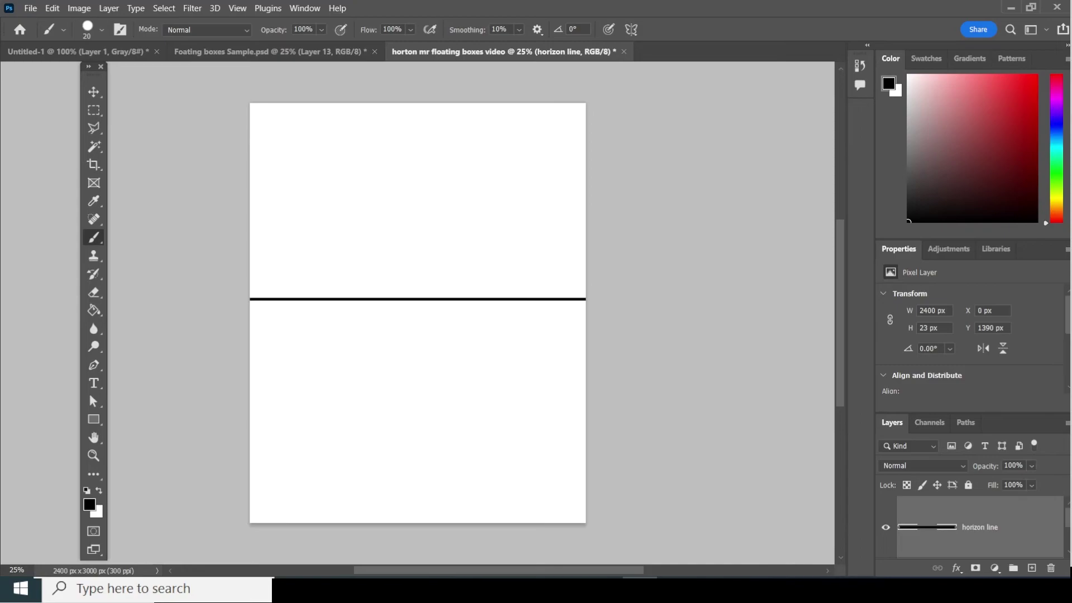
left_click(969, 487)
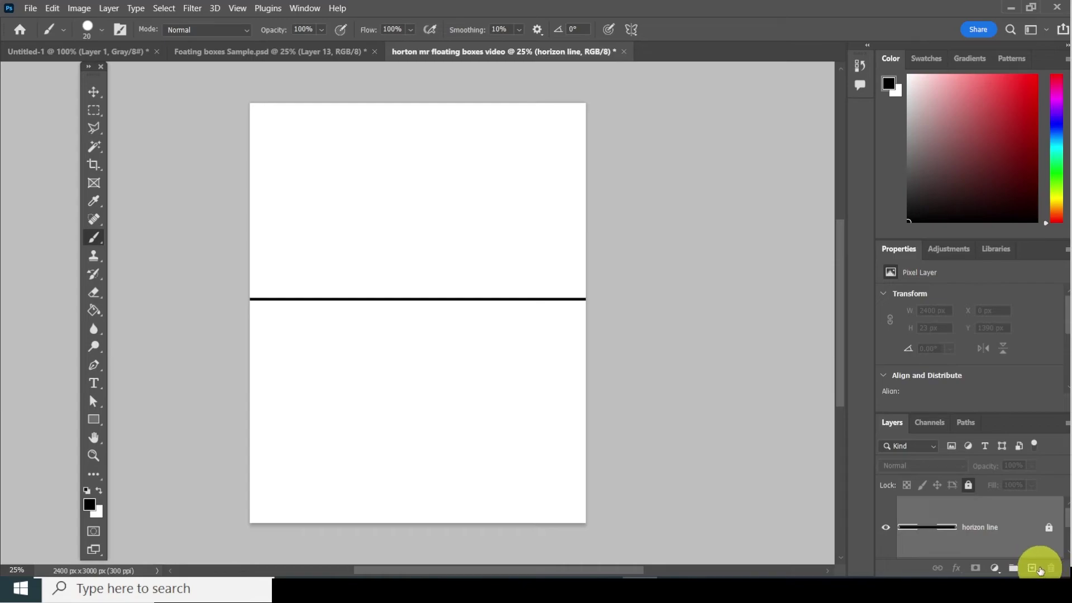
Step: Add a new layer named 'Vanishing Point' and close the properties panels
left_click(1033, 571)
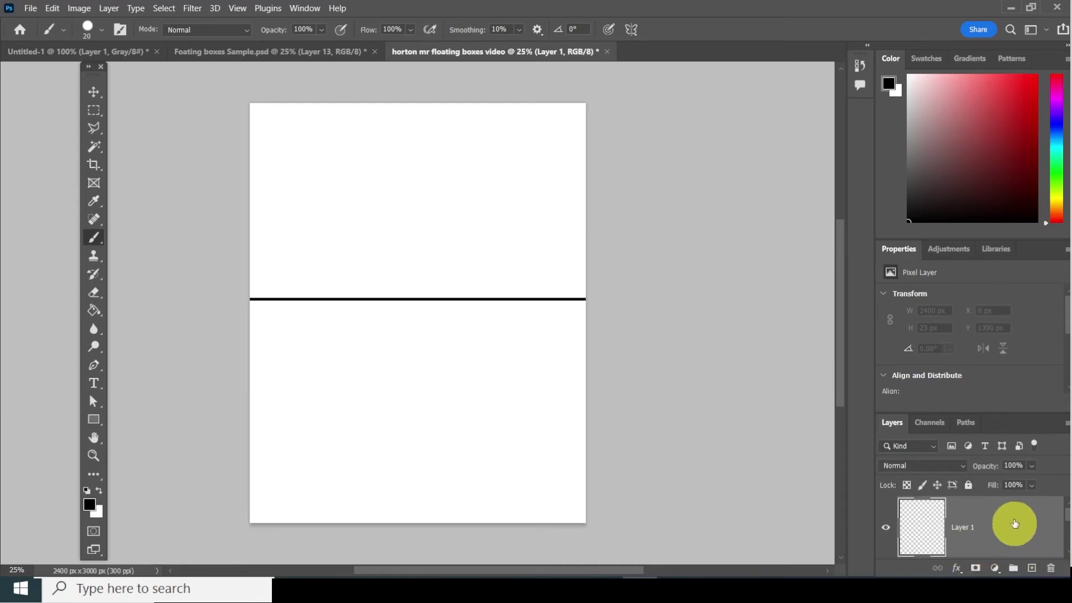
right_click(1064, 256)
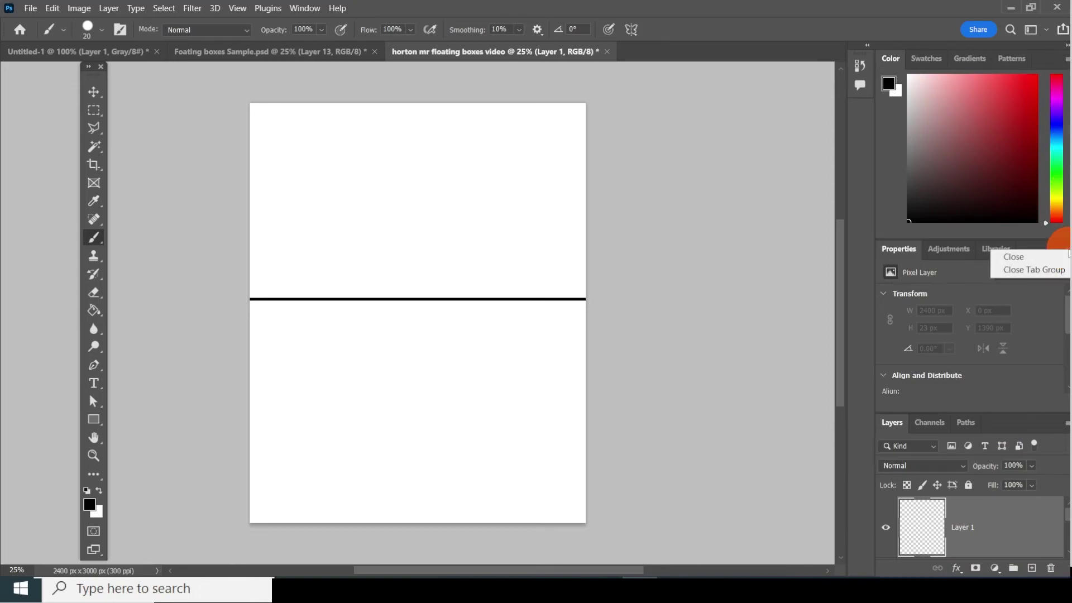
left_click(1047, 276)
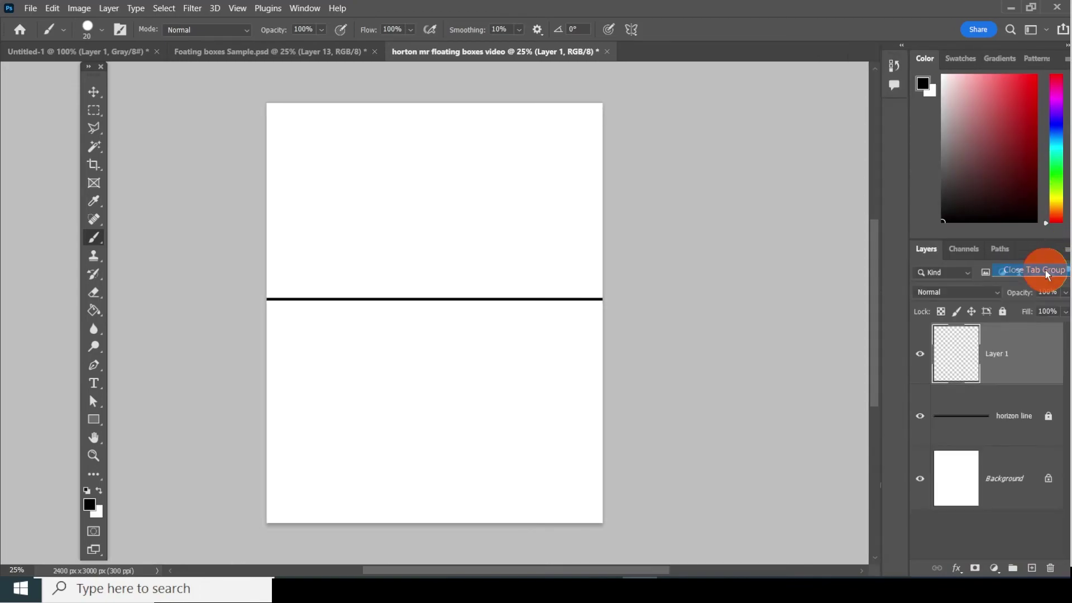
double_click(1003, 354)
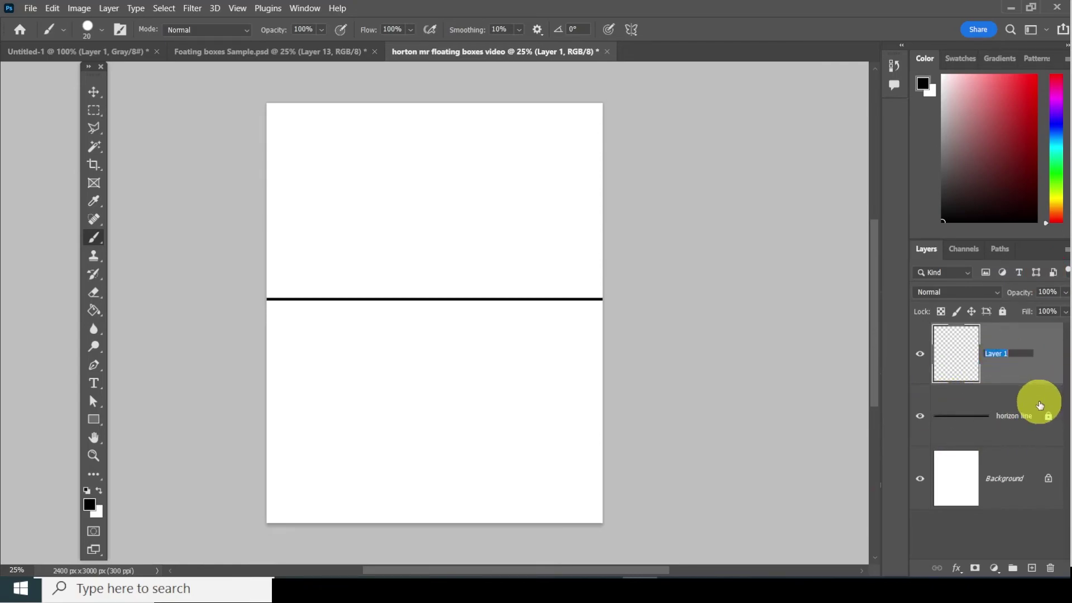
type("Vanishi")
type("nishin")
type("g Point")
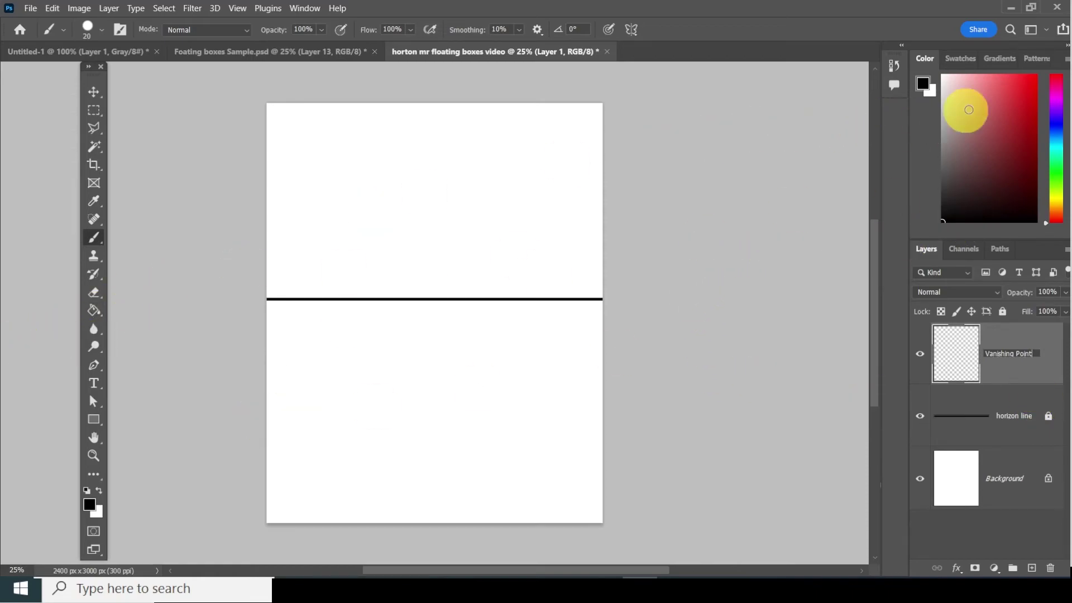
Step: Paint a red 50 px dot at the centre of the horizon line
left_click_drag(1021, 85, 1032, 77)
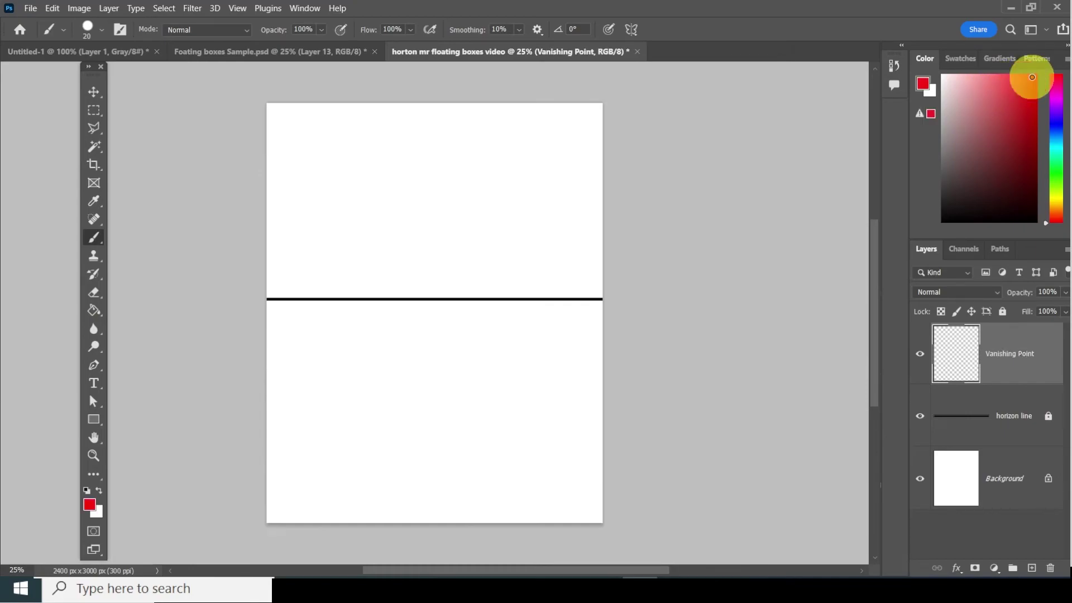
right_click(419, 296)
left_click(547, 313)
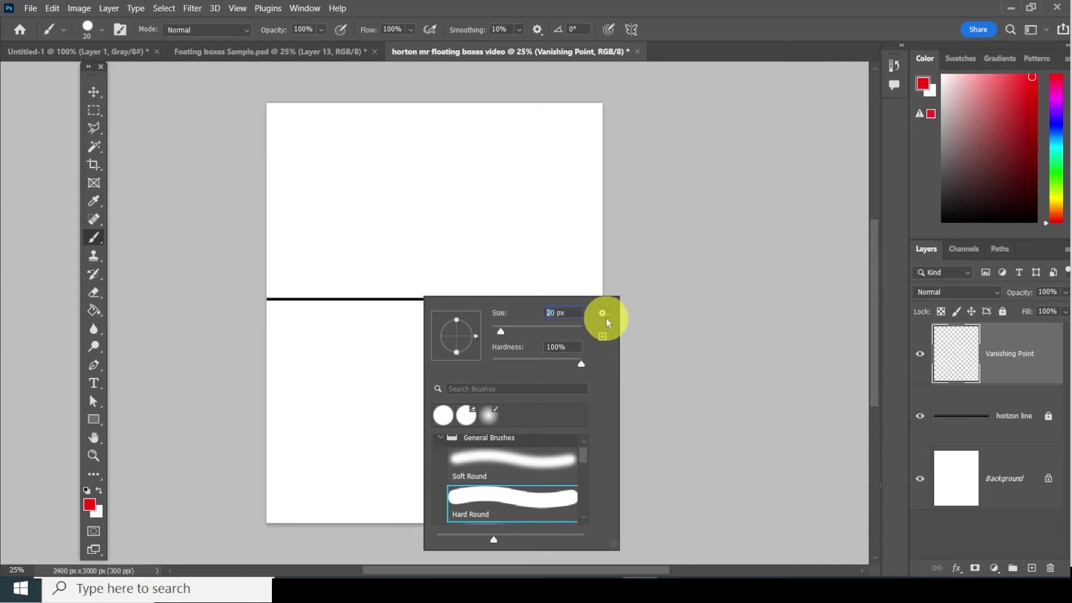
type("50")
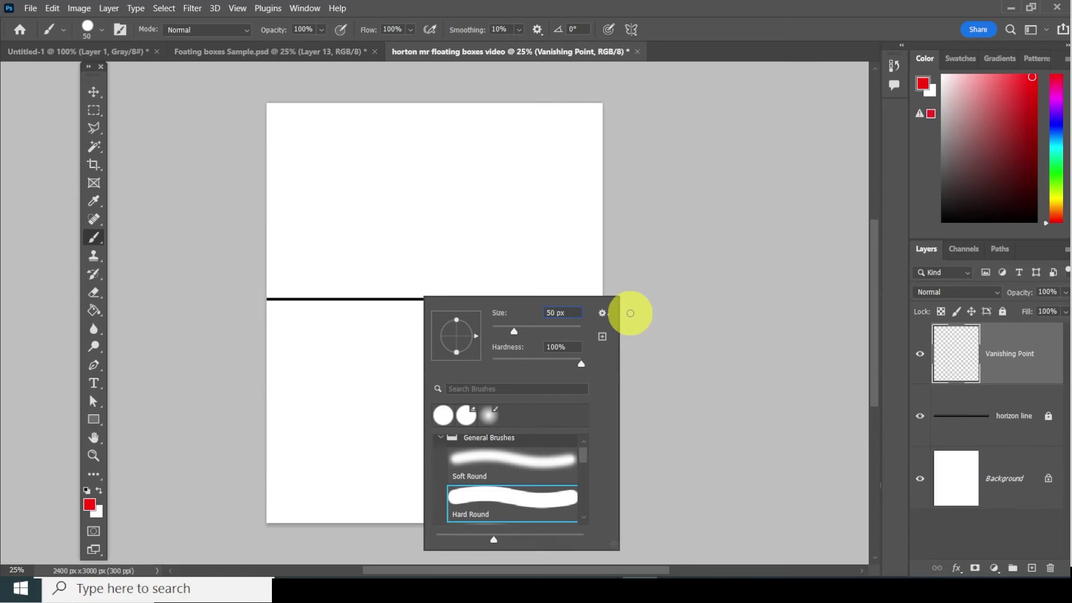
left_click(681, 296)
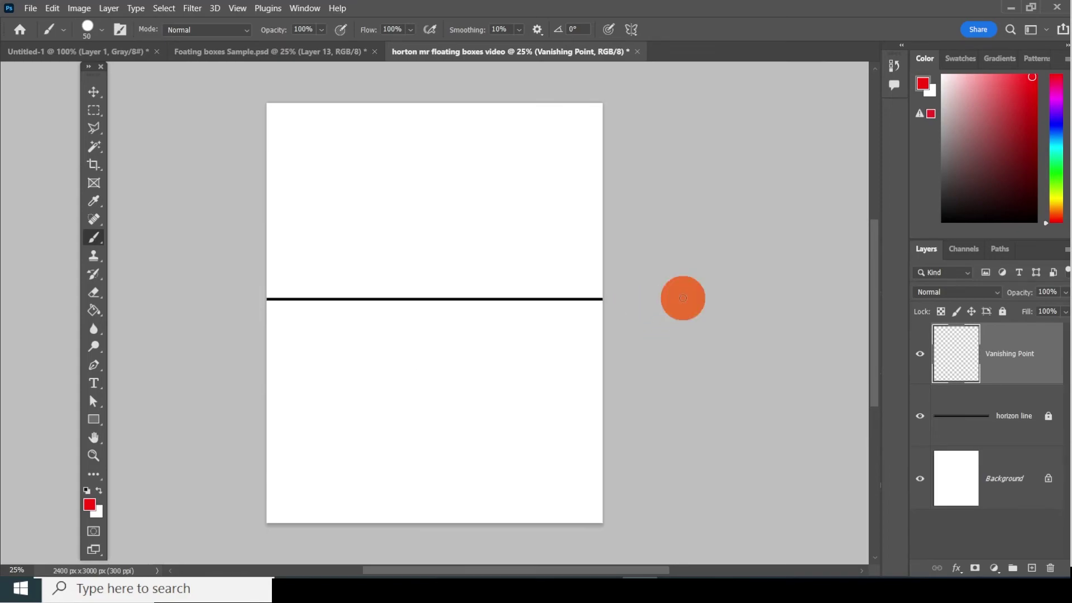
left_click(430, 299)
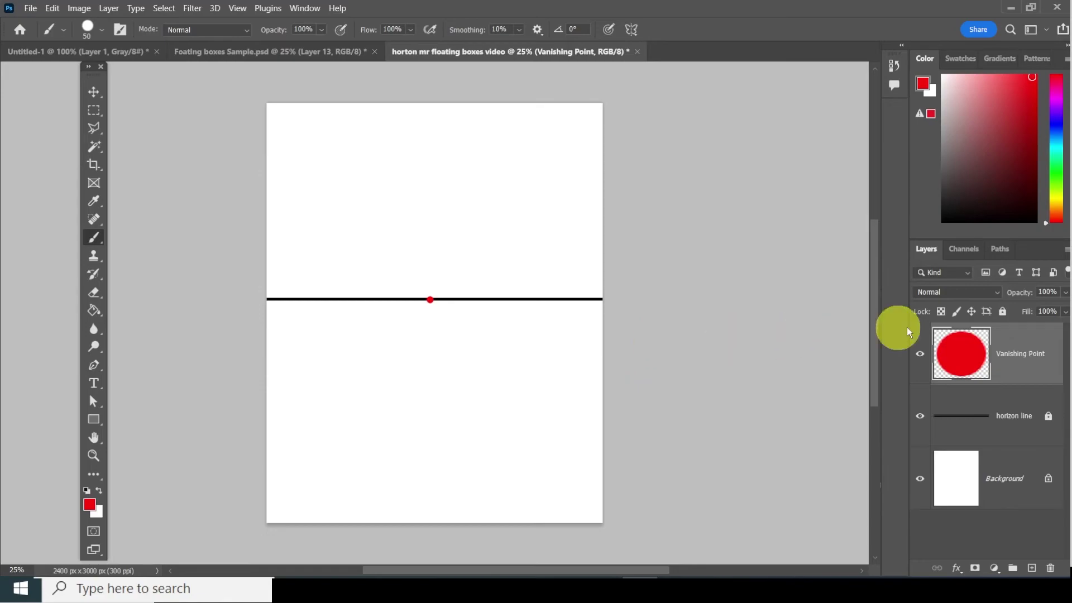
Step: Lock the Vanishing Point layer, reset colours to black/white, and marquee a small upper-left rectangle
left_click(1003, 311)
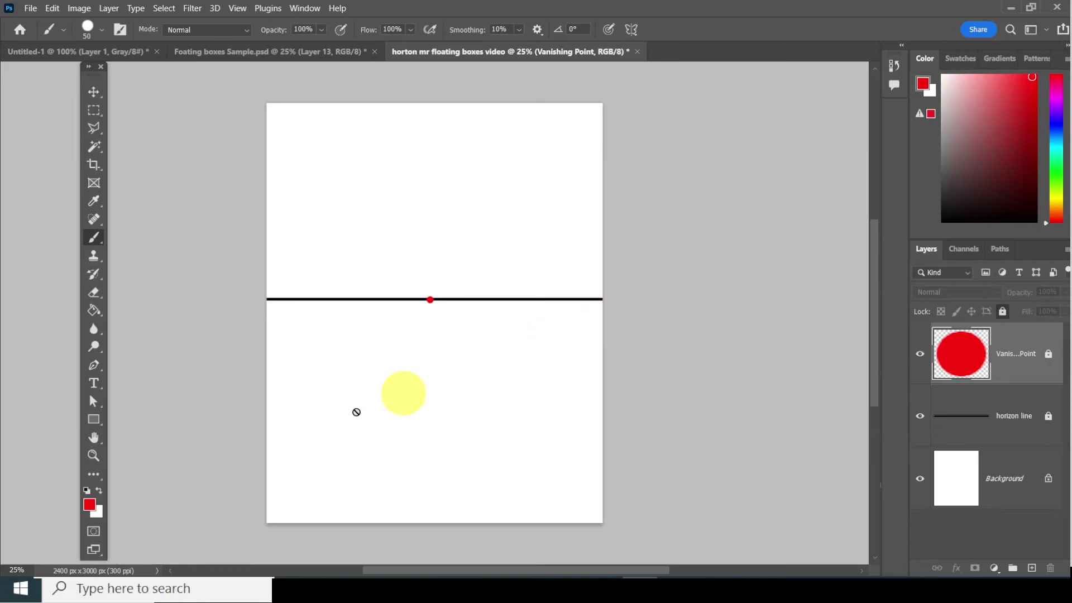
left_click(87, 491)
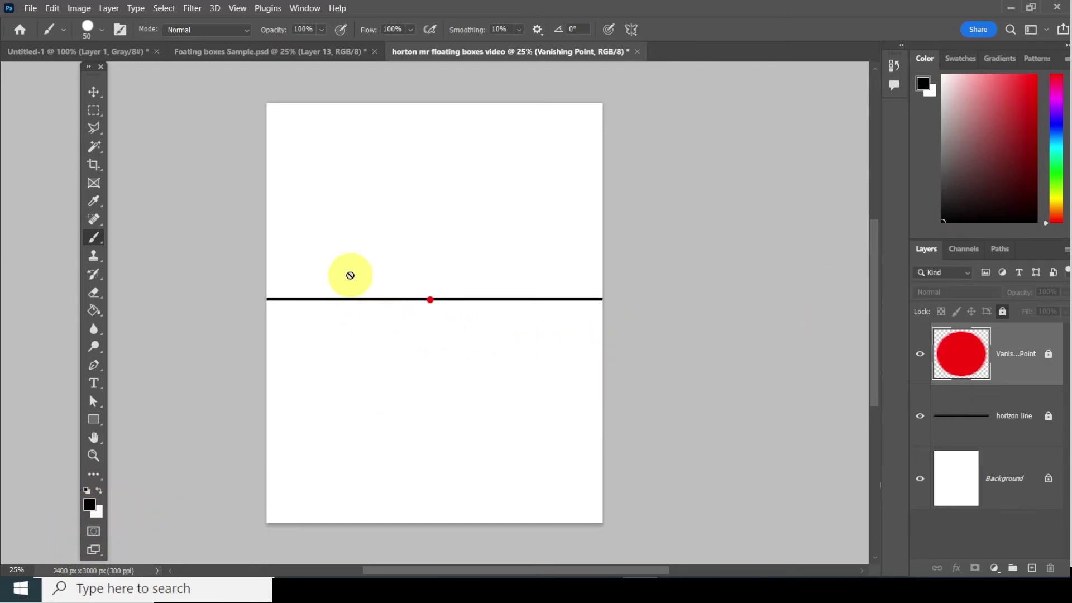
left_click(99, 112)
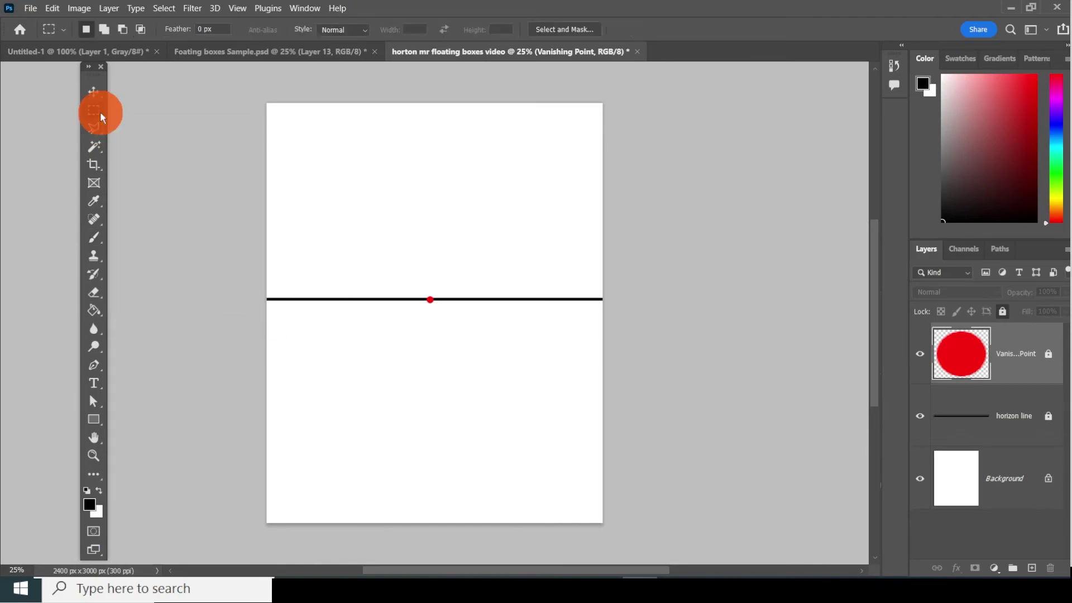
left_click_drag(309, 143, 379, 195)
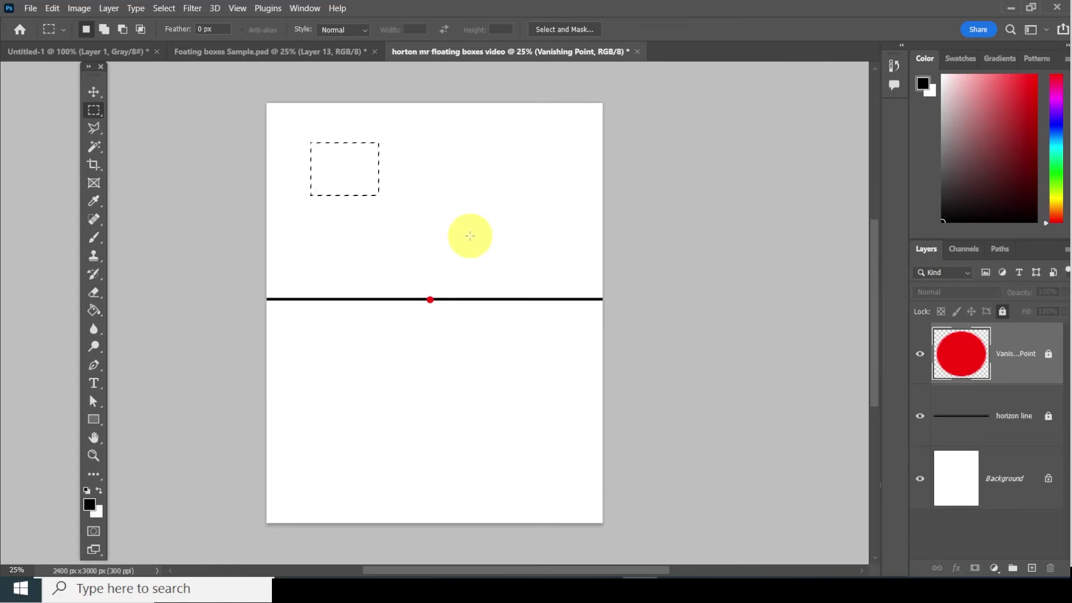
Step: Attempt a 20 px stroke on the selection and dismiss the locked-layer error
left_click(51, 10)
left_click(113, 223)
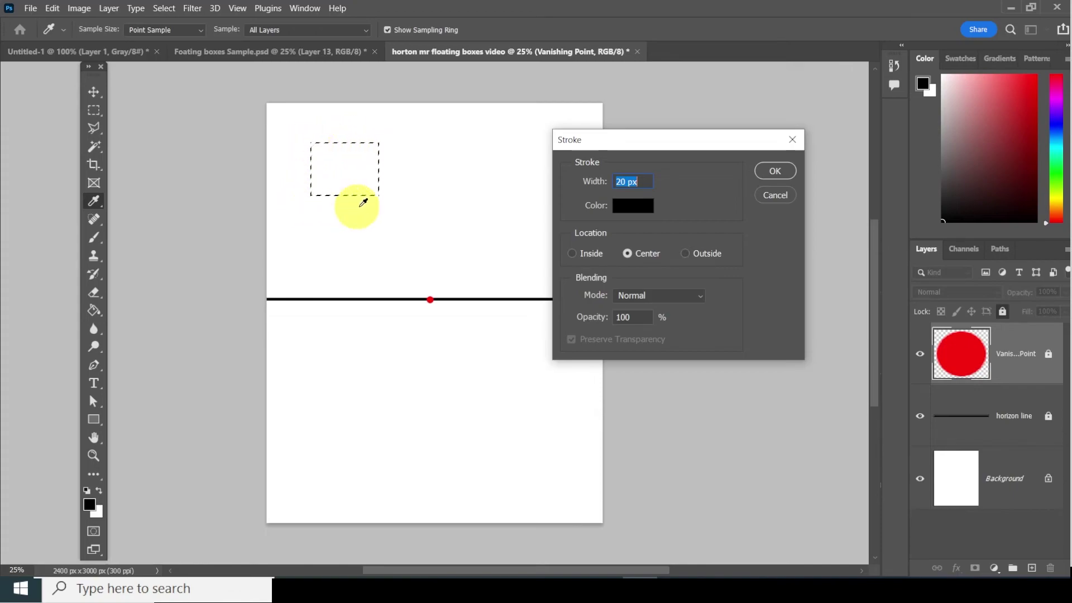
left_click(776, 171)
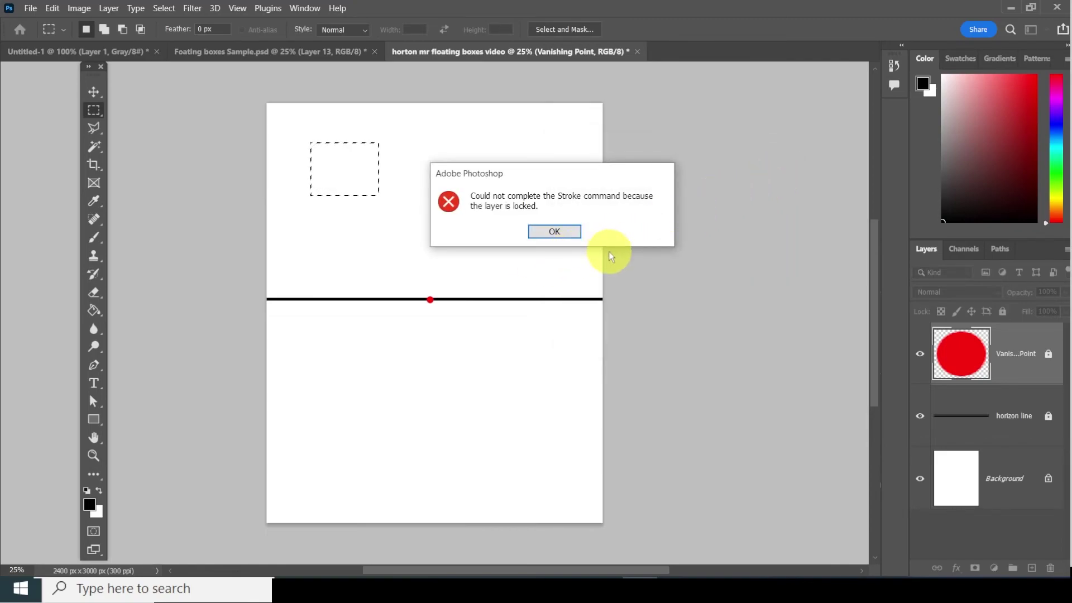
left_click(573, 230)
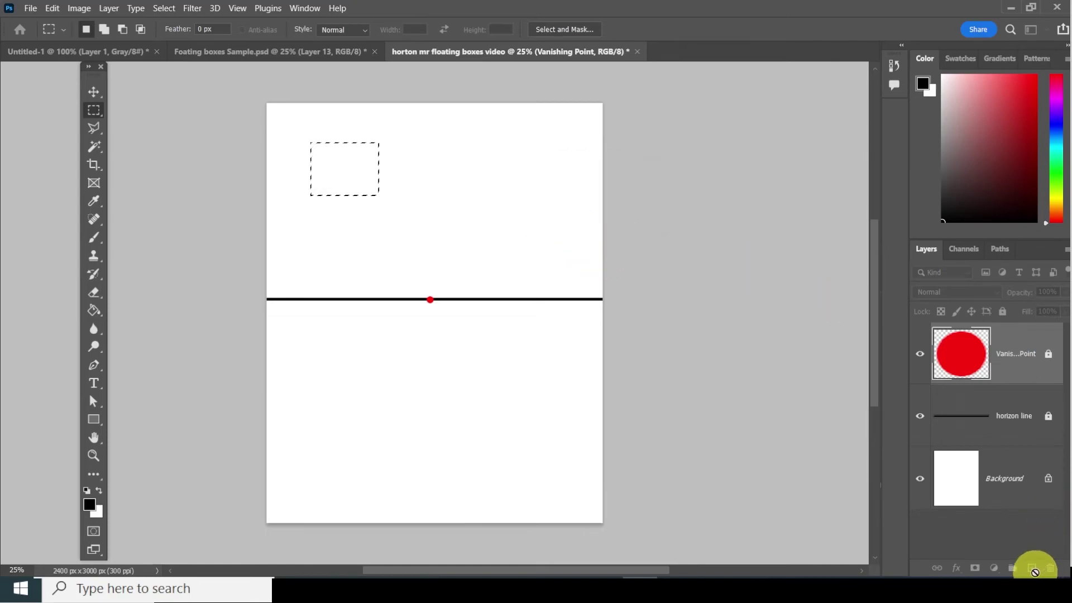
Step: Deselect the rectangle and add a new empty Layer 1 at the top of the stack
left_click(1033, 568)
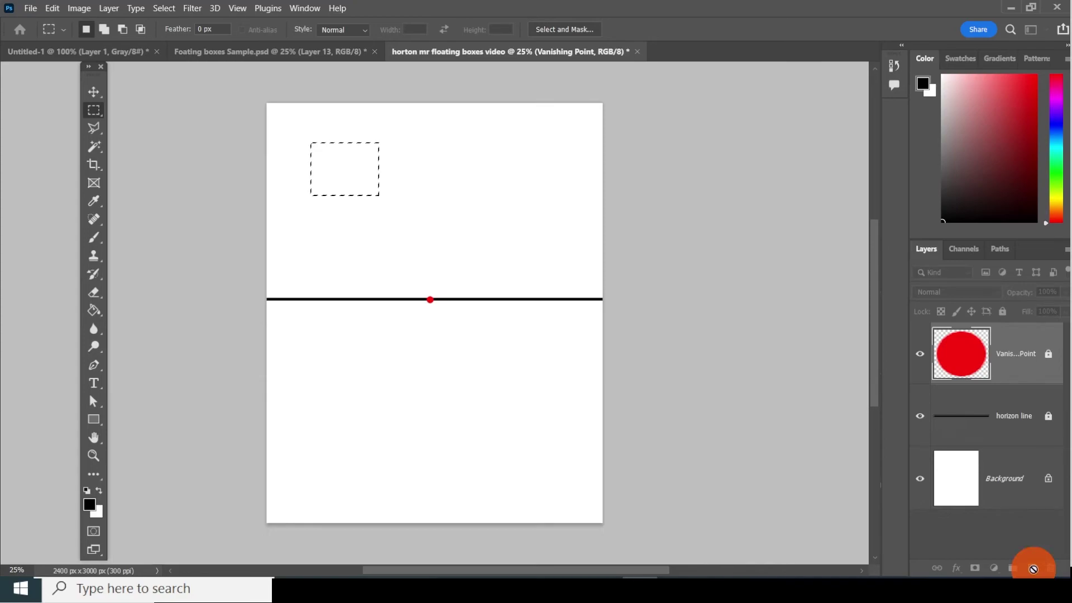
left_click(1034, 568)
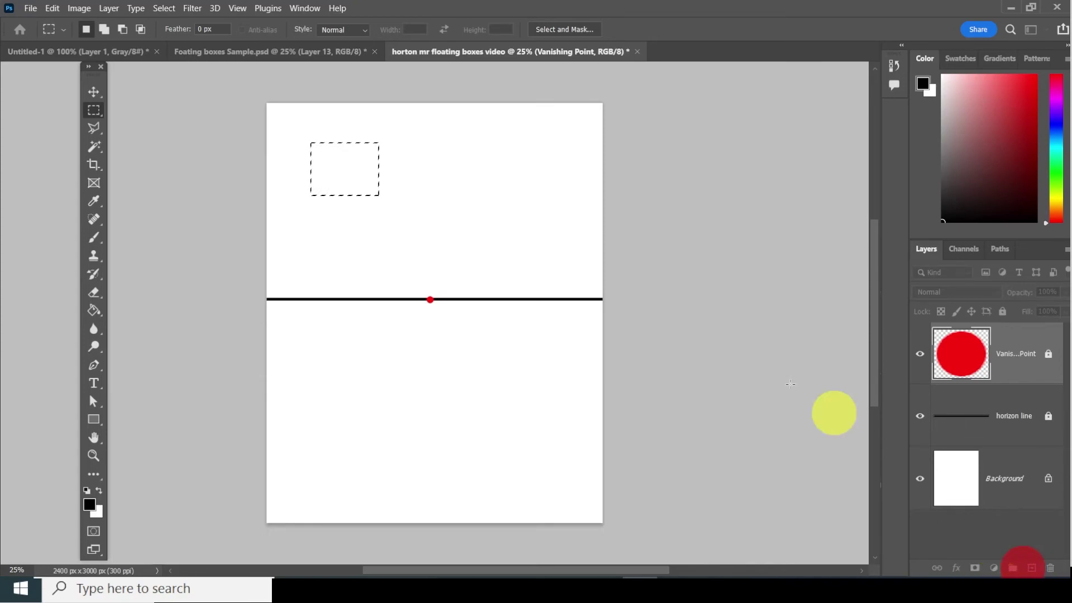
left_click(163, 8)
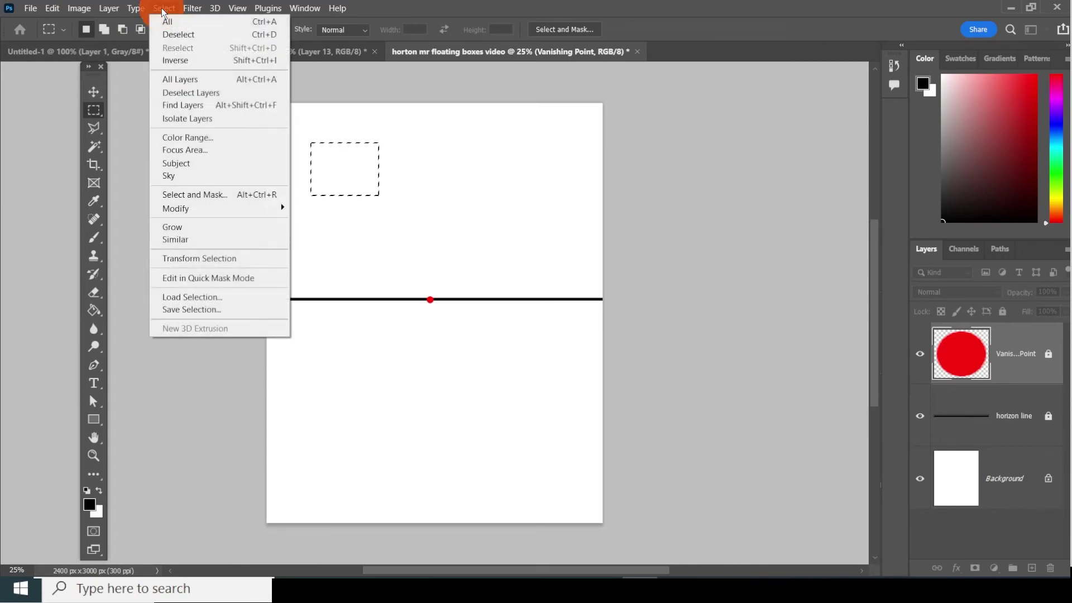
left_click(187, 34)
left_click(1031, 569)
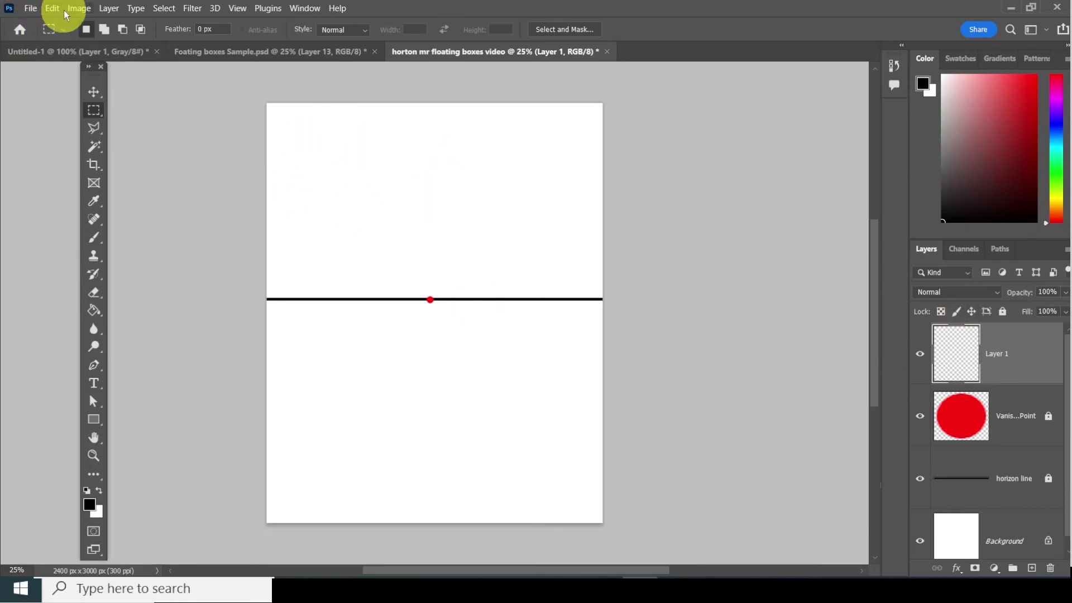
Step: Stroke a small upper-left rectangular selection with a 20 px black outline, then deselect
left_click_drag(312, 138, 376, 187)
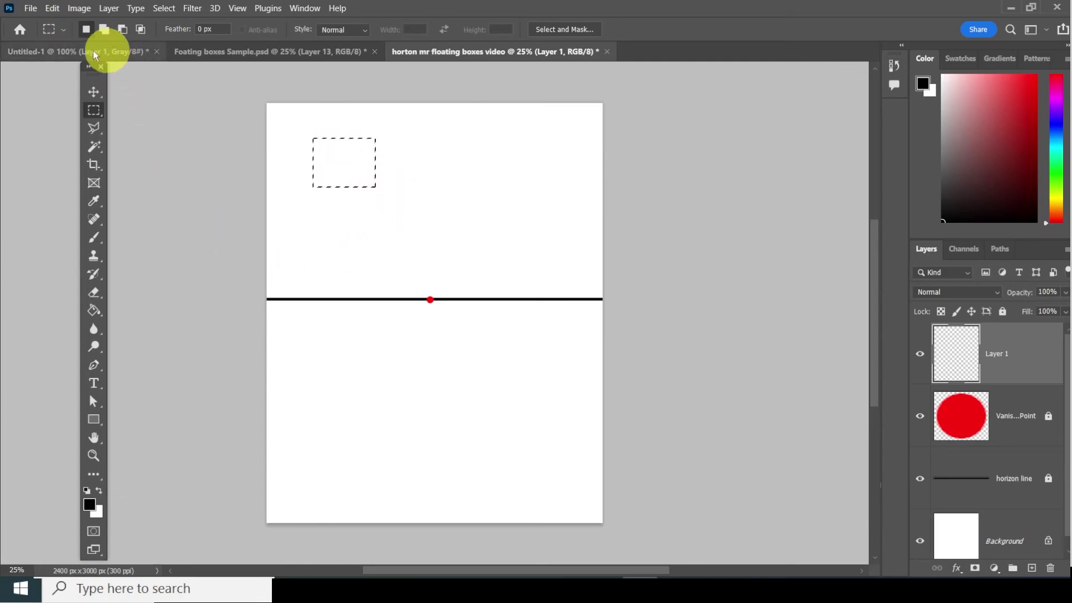
left_click(58, 10)
left_click(100, 228)
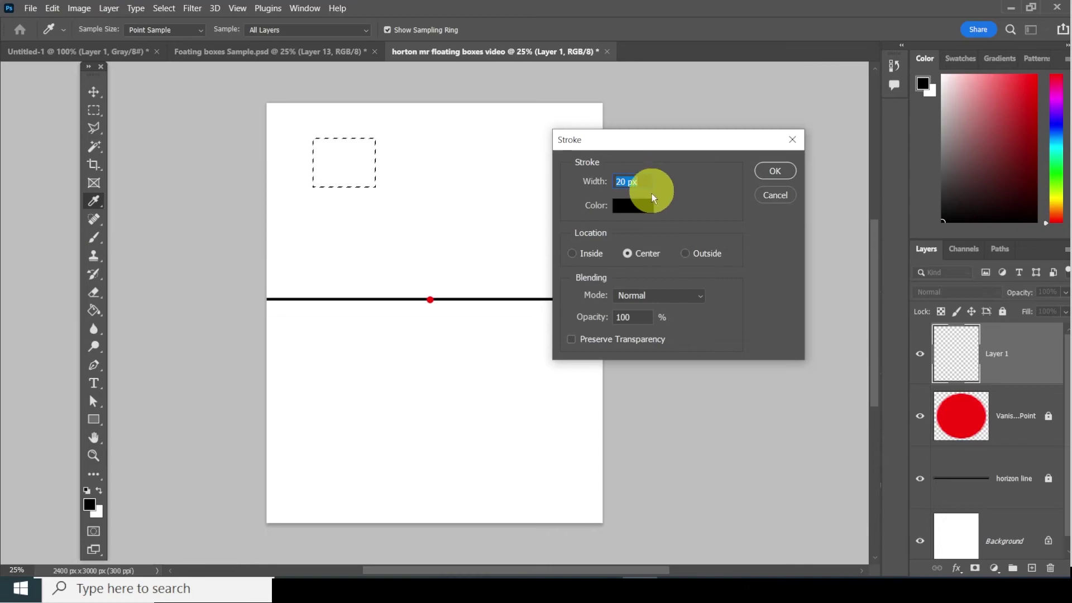
left_click(776, 172)
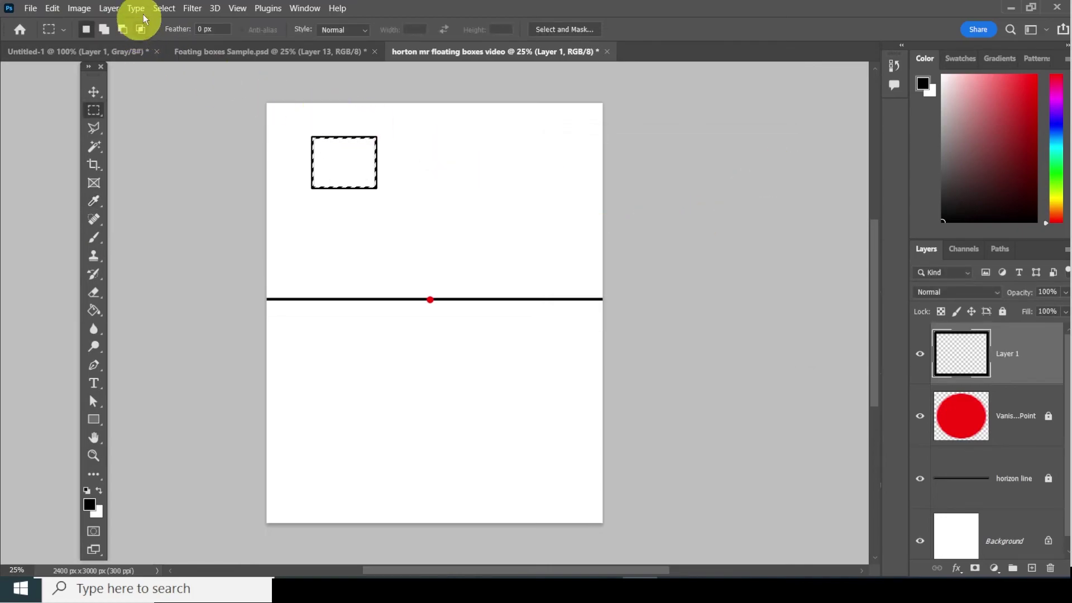
left_click(163, 7)
left_click(186, 36)
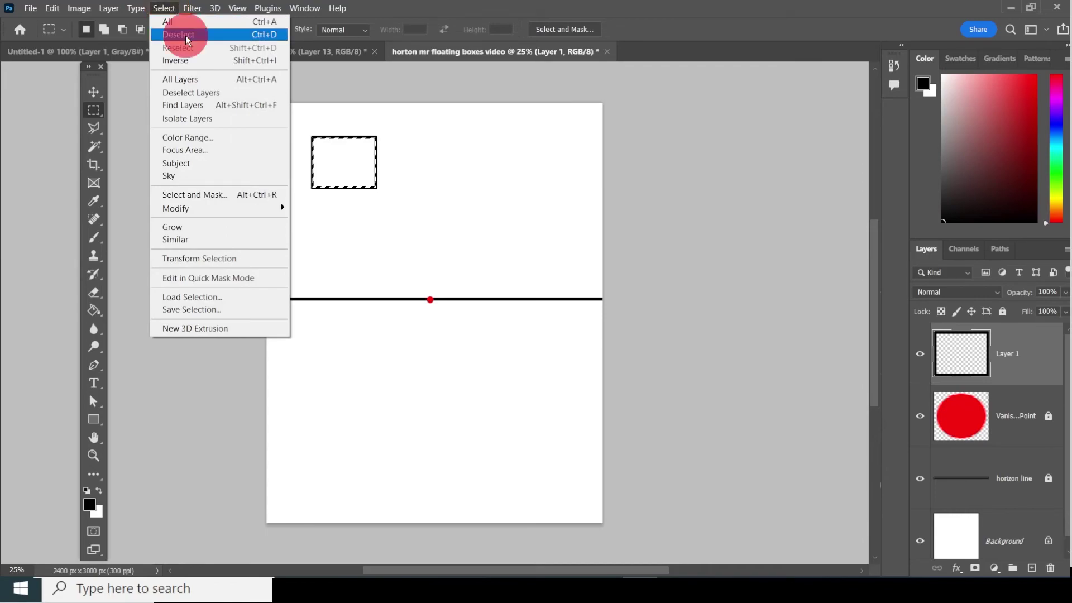
Step: Resize the Hard Round brush tip to 20 px in the brush preset picker
left_click(94, 237)
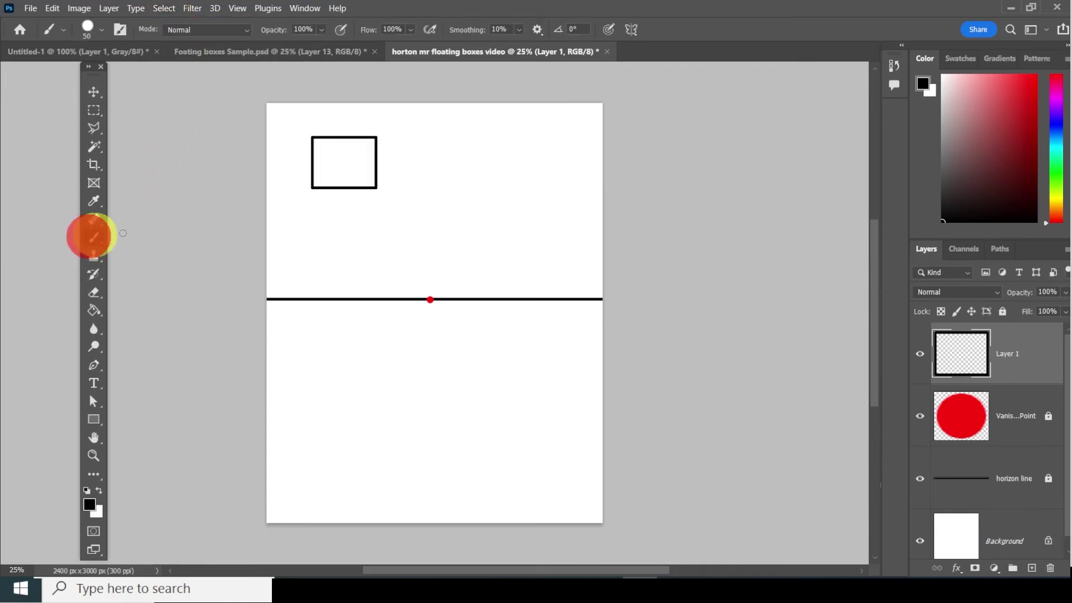
right_click(312, 188)
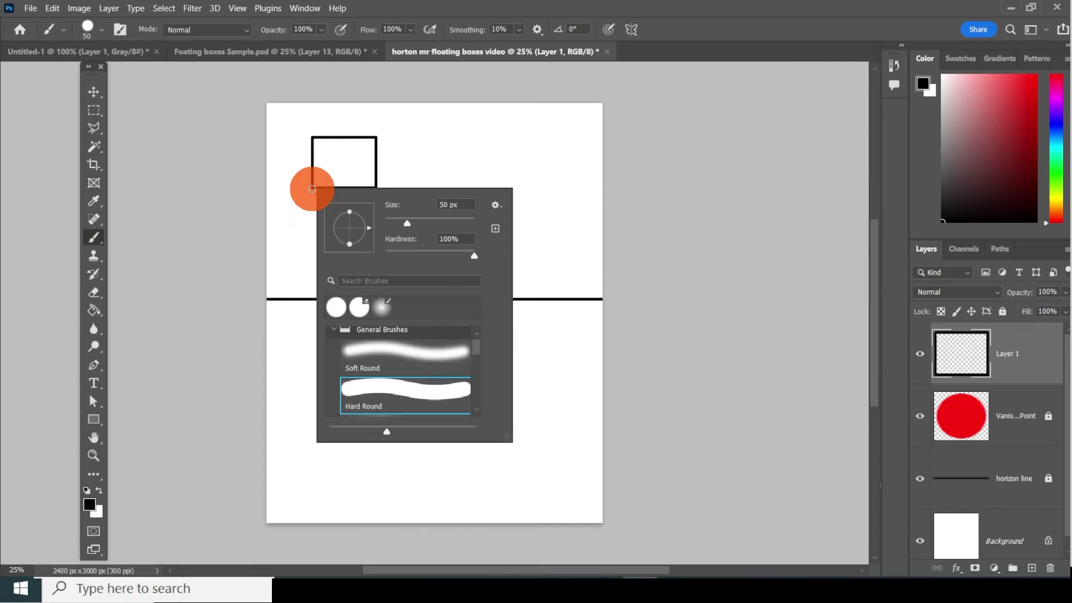
left_click(444, 205)
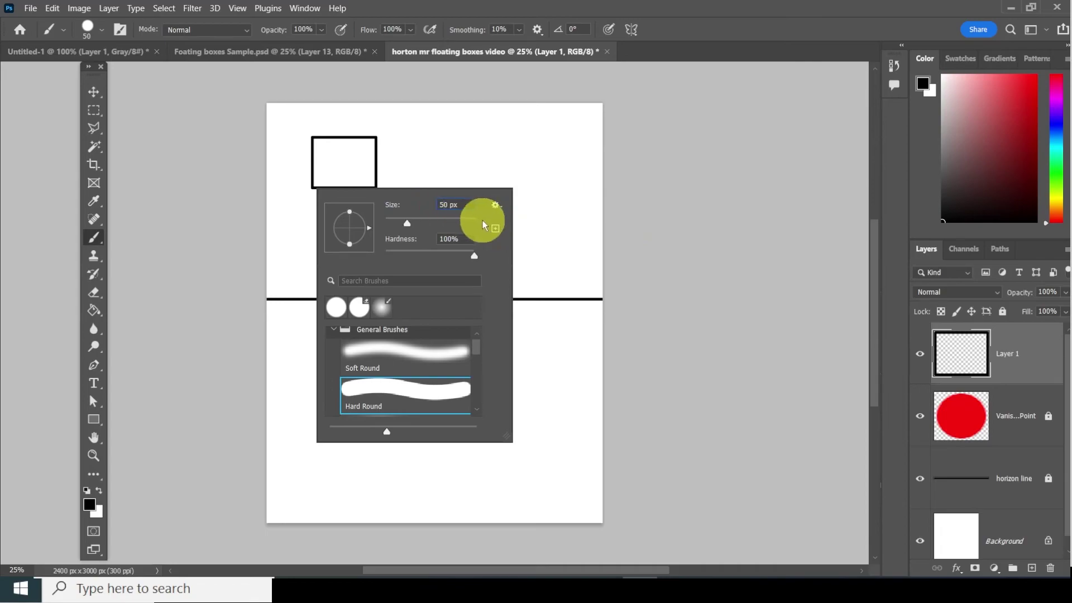
key("BackSpace")
type("2")
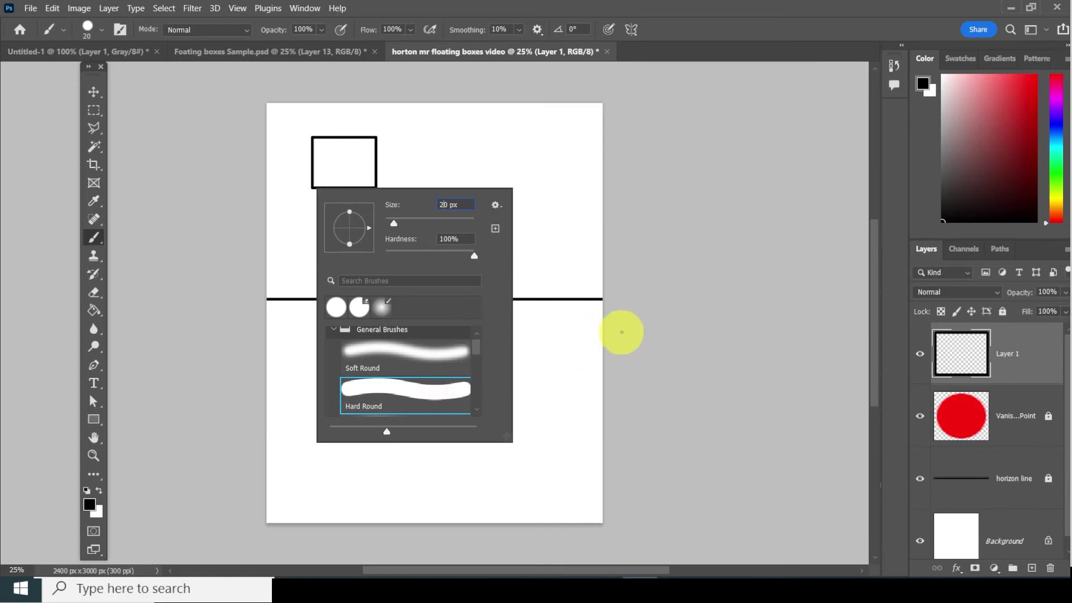
left_click(626, 332)
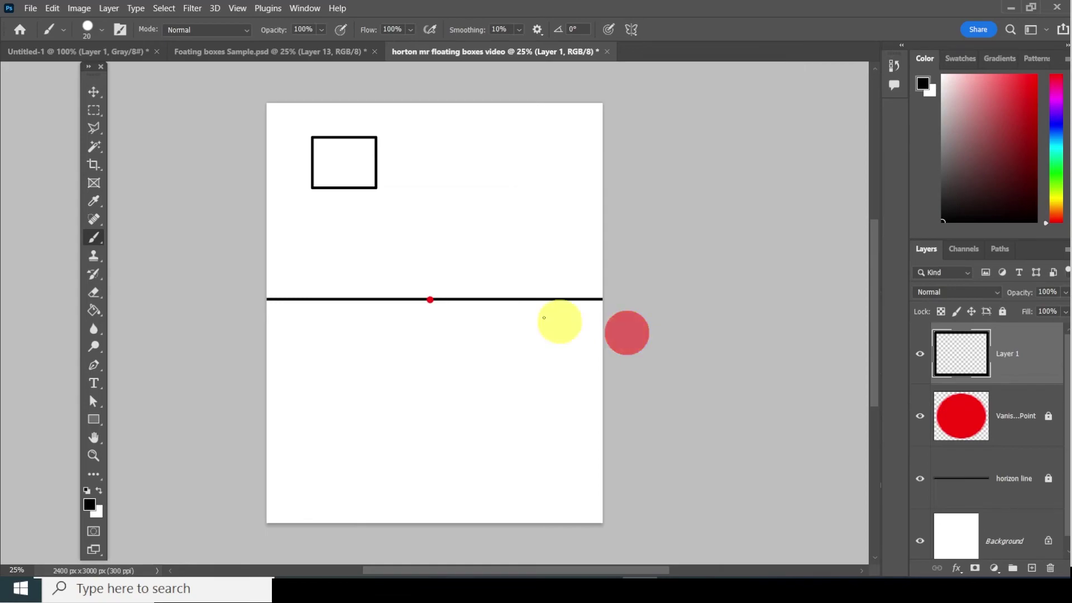
scroll(307, 201, "up", 5)
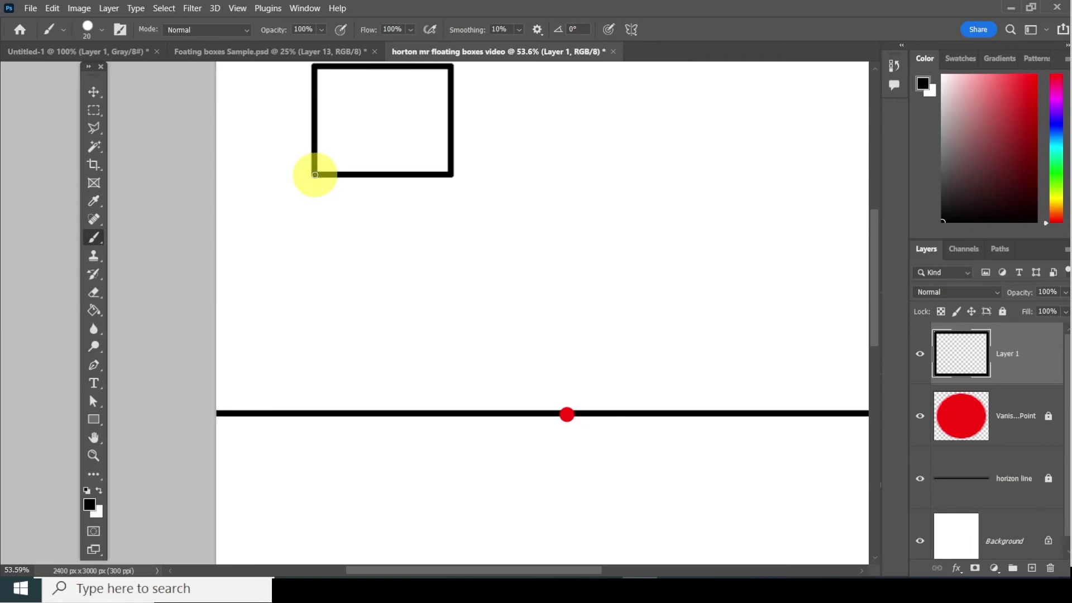
Step: Draw straight lines from the rectangle's lower-left and lower-right corners to the red vanishing point
left_click(314, 174)
left_click(567, 417)
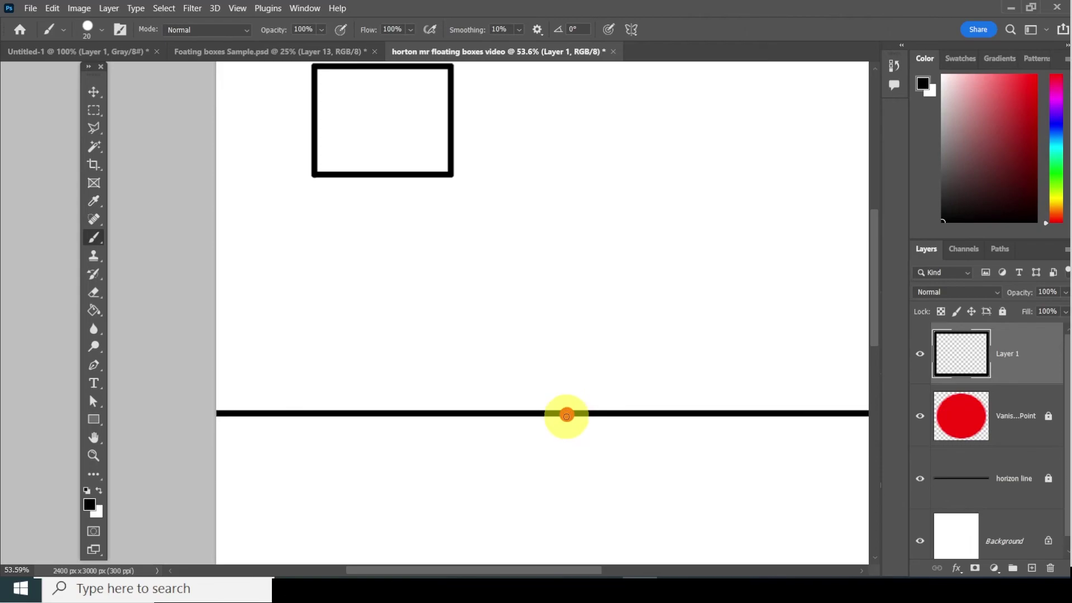
left_click(566, 416, "shift")
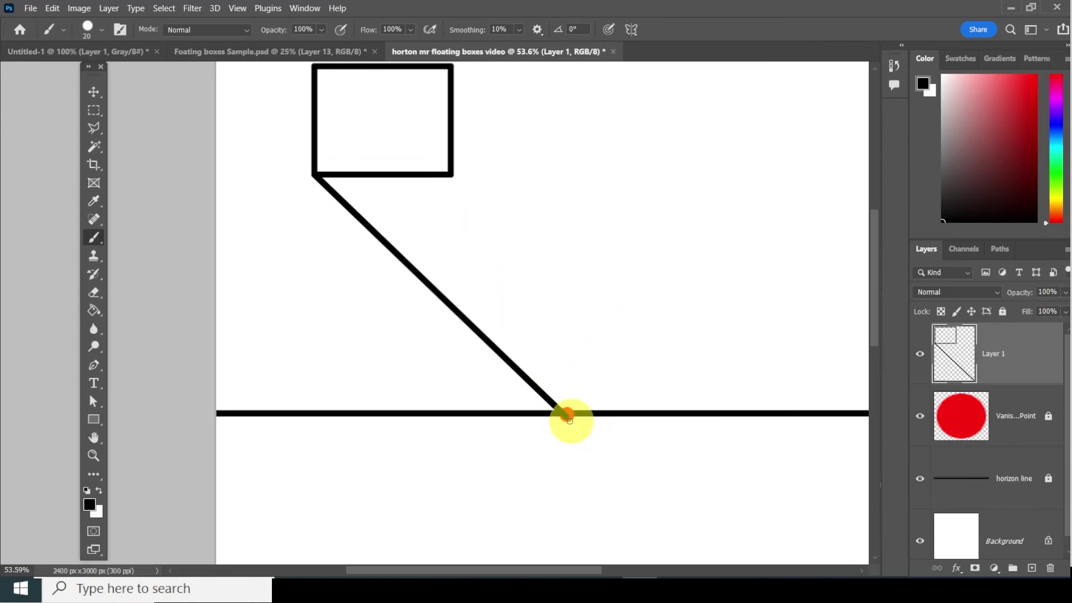
left_click(449, 174, "shift")
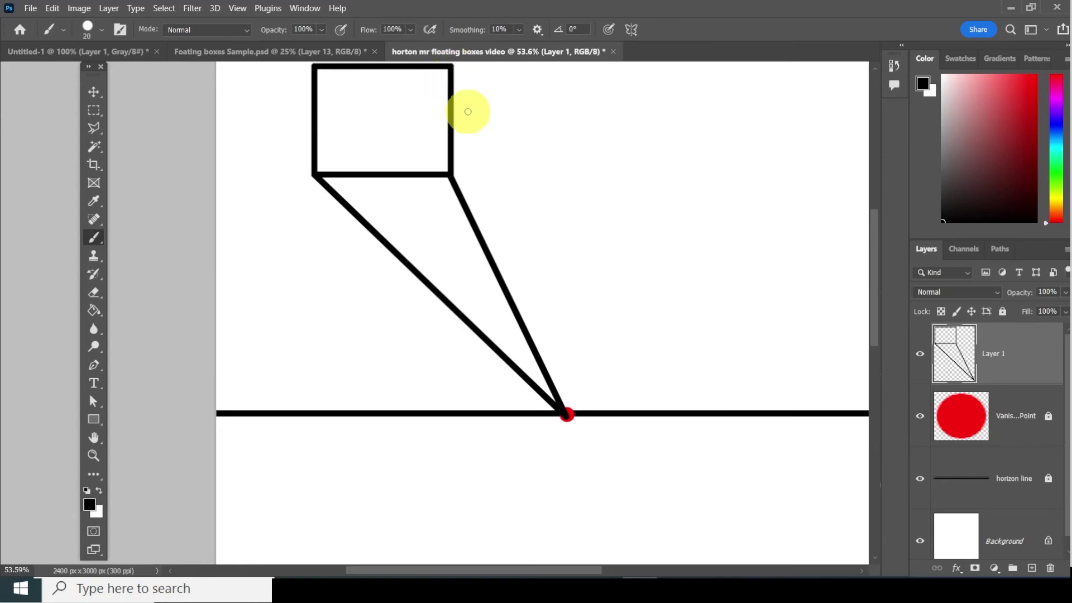
scroll(466, 108, "up", 1)
scroll(468, 112, "down", 2)
mouse_move(490, 96)
left_mouse_down()
mouse_move(495, 162)
mouse_move(477, 177)
left_mouse_up()
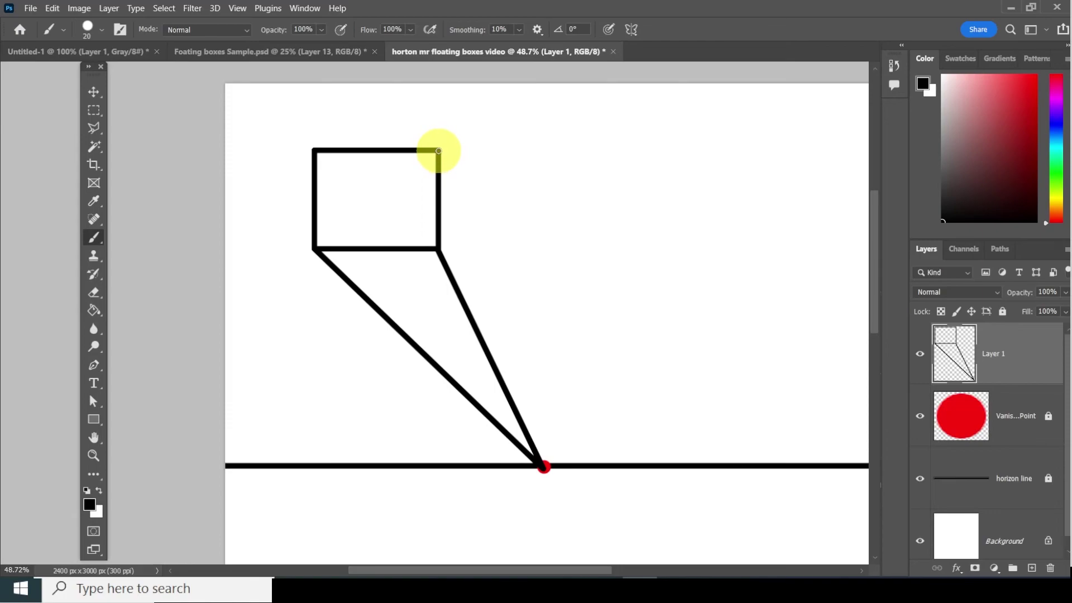
Step: Paint a line from the rectangle's top-right corner to the vanishing point, undoing a misplaced stroke
left_click(438, 150)
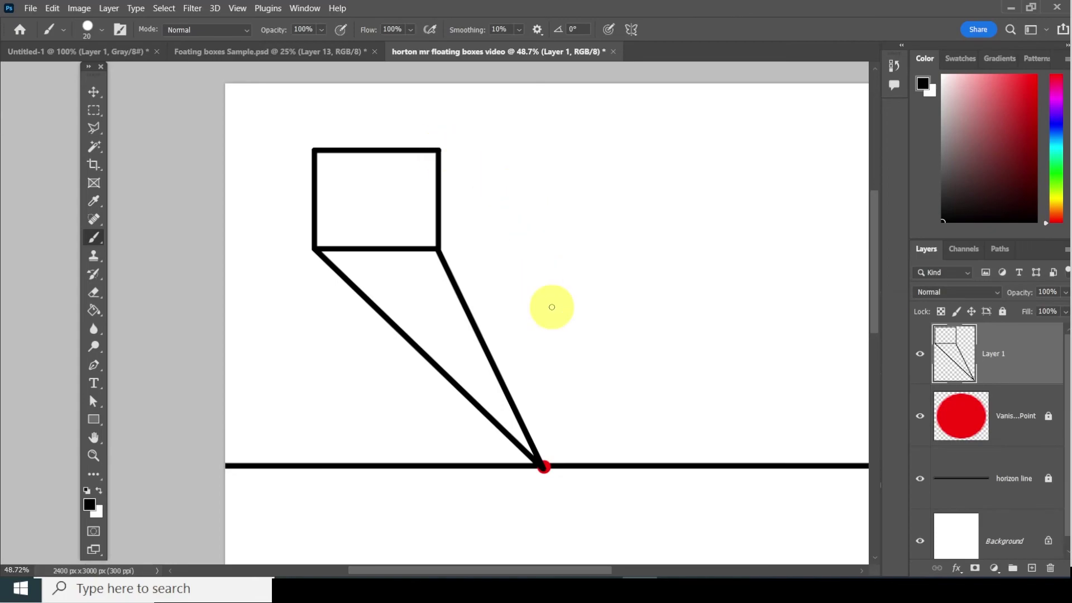
left_click(543, 467, "shift")
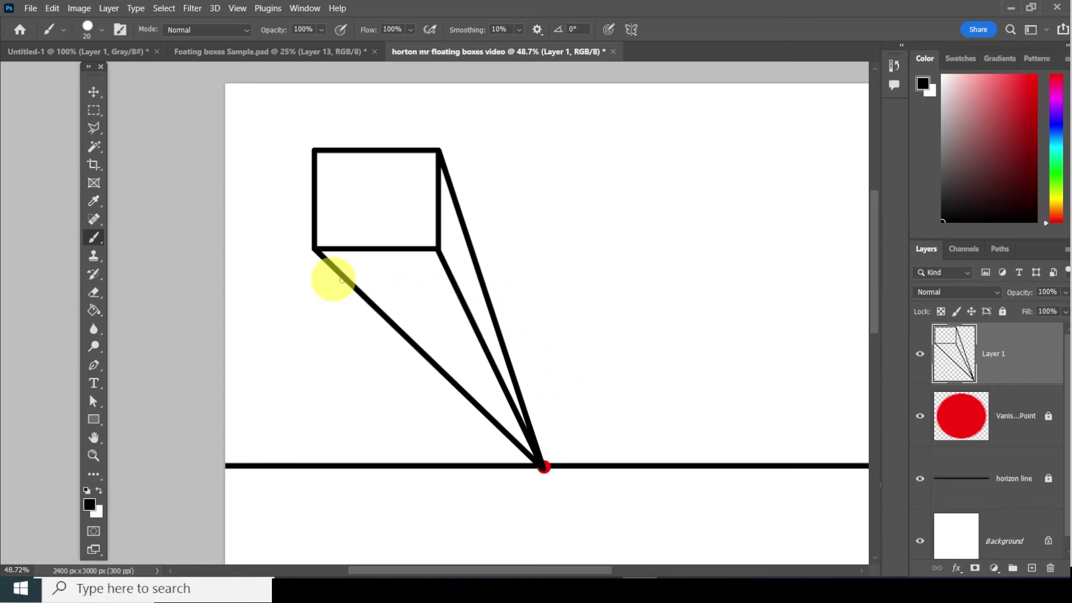
left_click(465, 233)
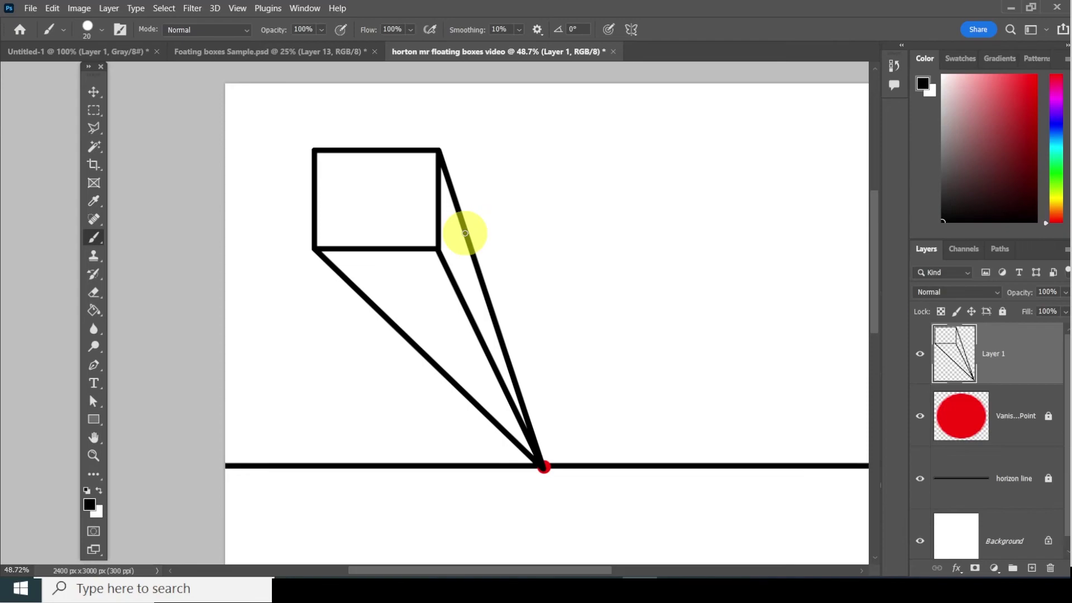
left_click_drag(465, 233, 462, 274)
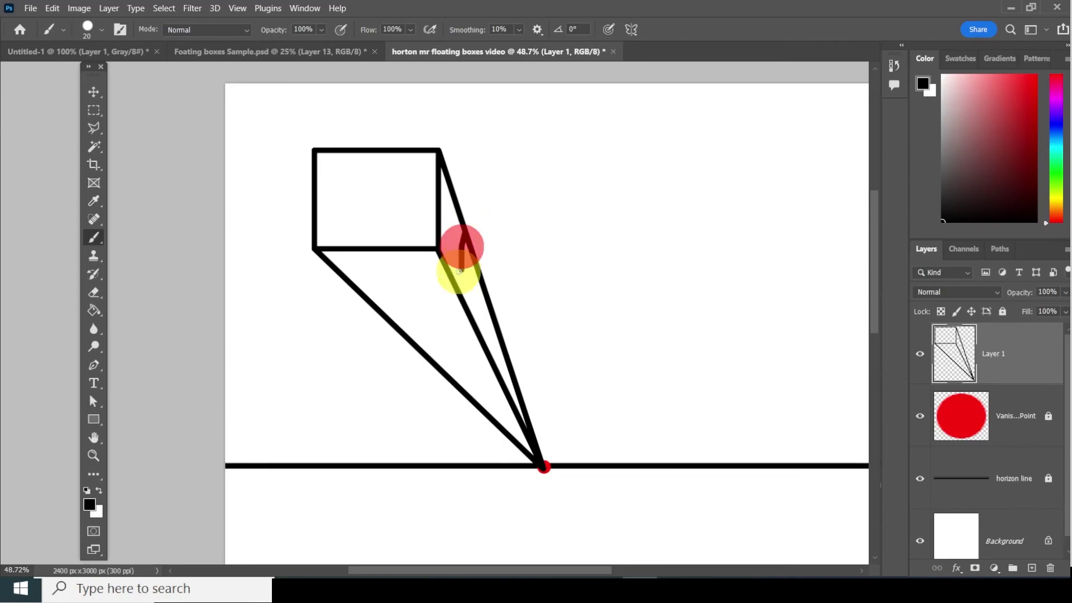
key("ctrl+z")
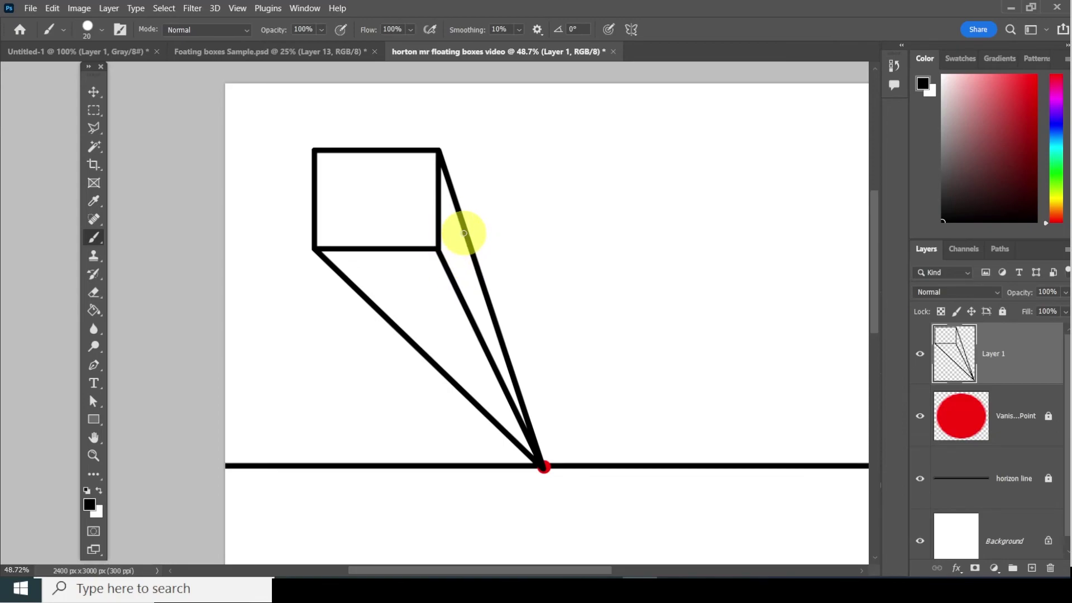
Step: Paint the first box's back vertical edge on the right line and its bottom edge to the left line
left_click(465, 233)
left_click(465, 232)
left_click_drag(465, 232, 464, 302)
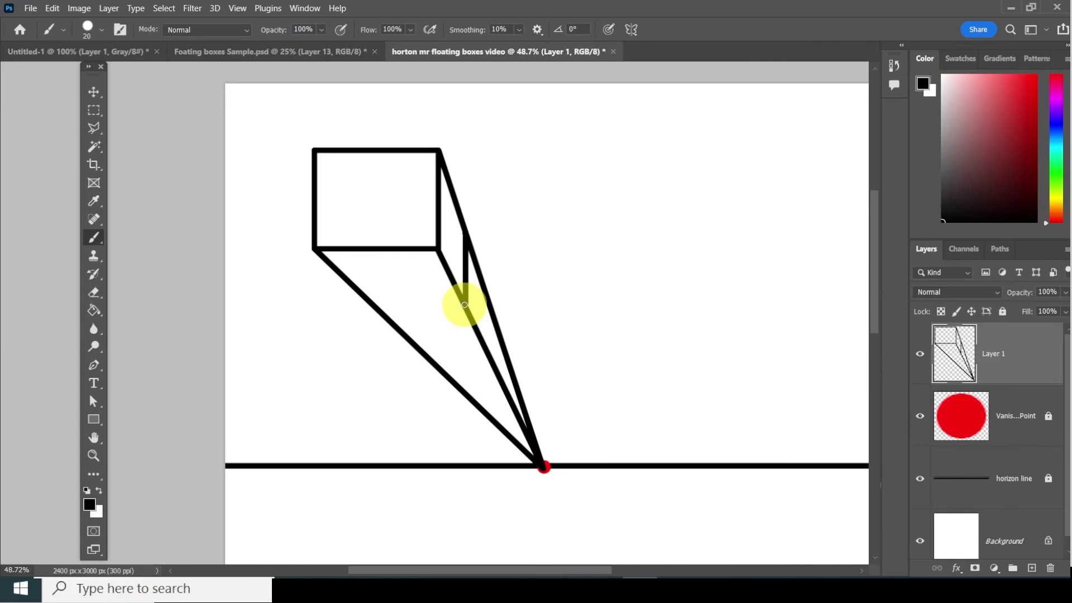
left_click(464, 305)
left_click_drag(465, 305, 373, 304)
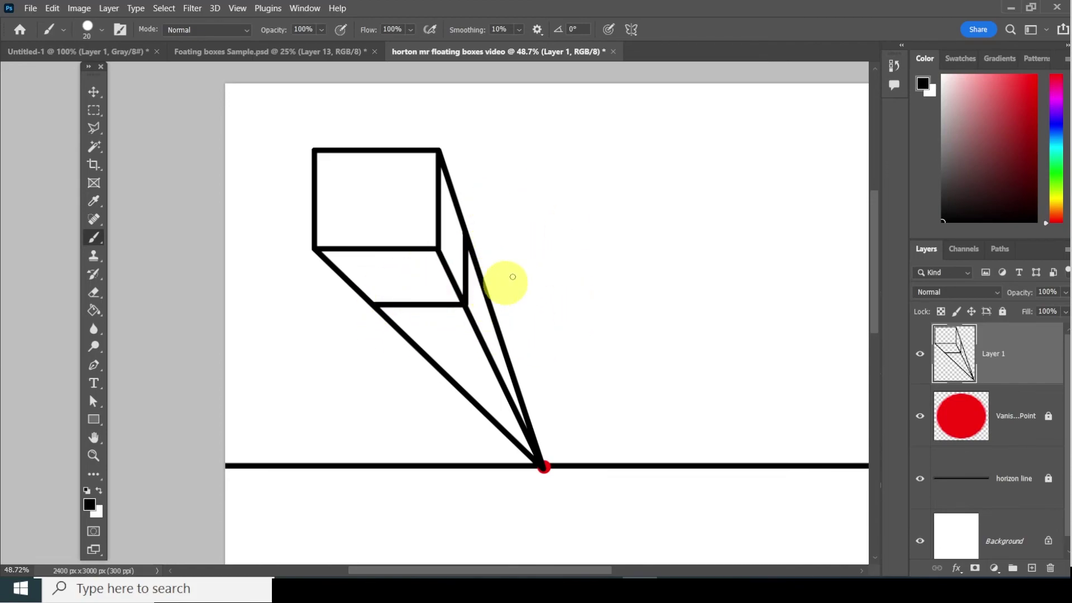
Step: Marquee-select and delete the leftover converging lines and diagonal below the first box
left_click(93, 110)
left_click_drag(293, 302, 682, 565)
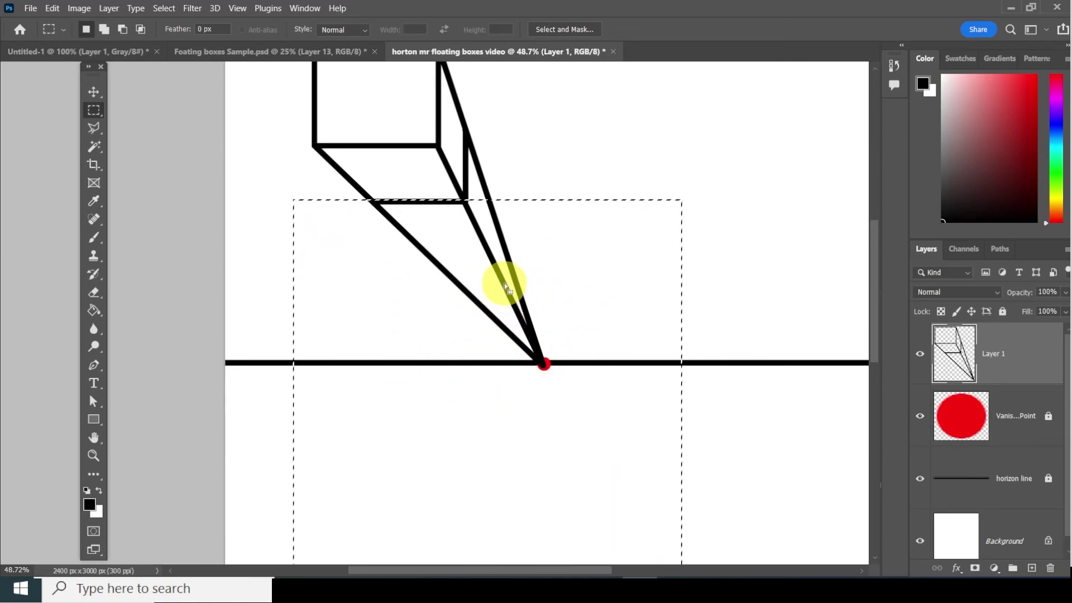
mouse_move(471, 270)
left_mouse_down()
mouse_move(479, 296)
mouse_move(470, 273)
left_mouse_up()
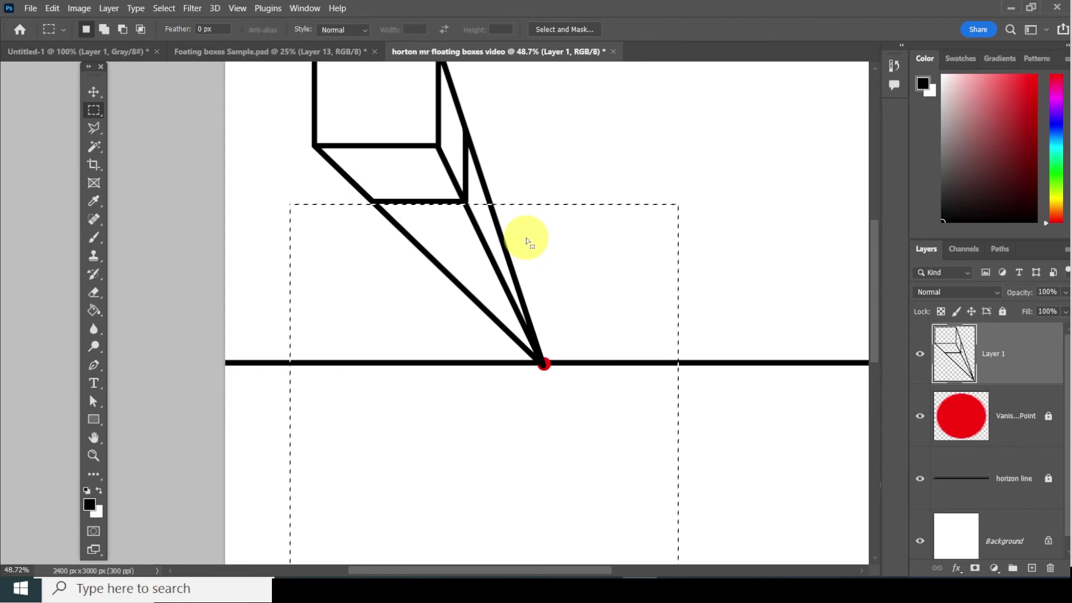
key("Delete")
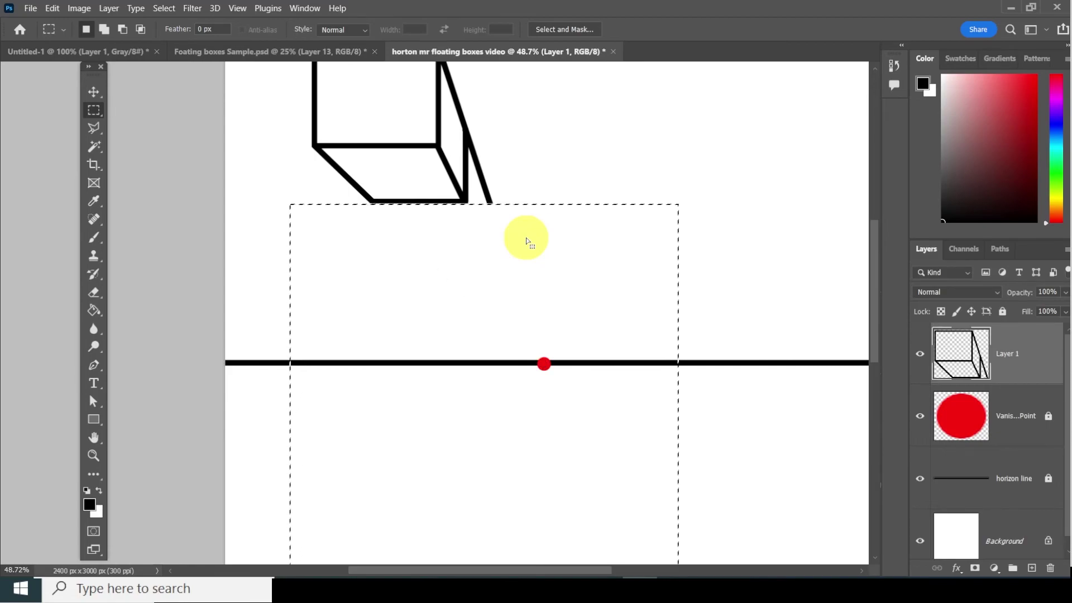
left_click_drag(454, 316, 632, 222)
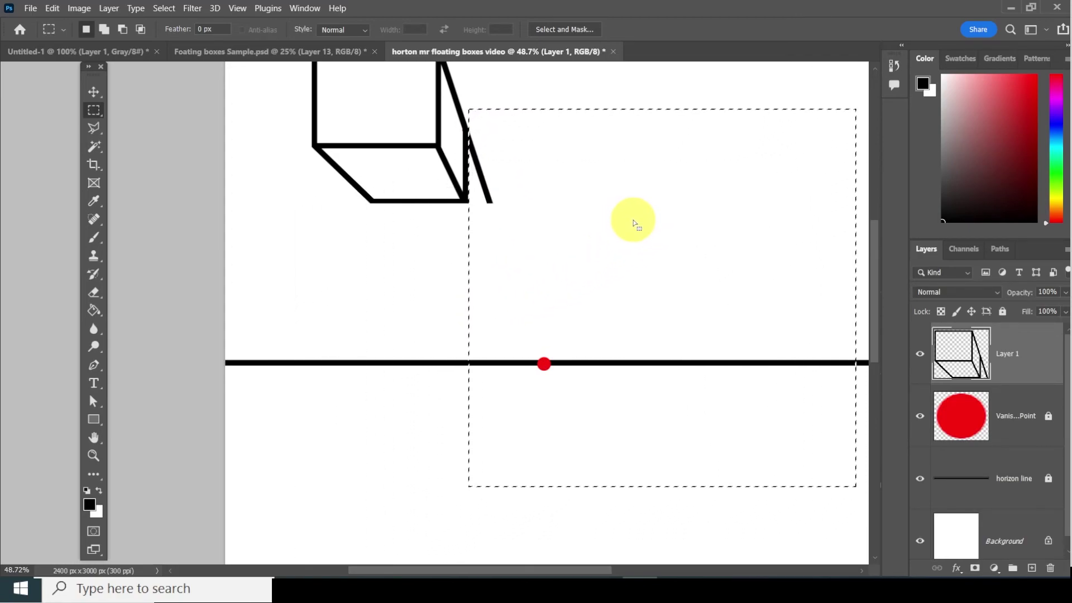
key("Delete")
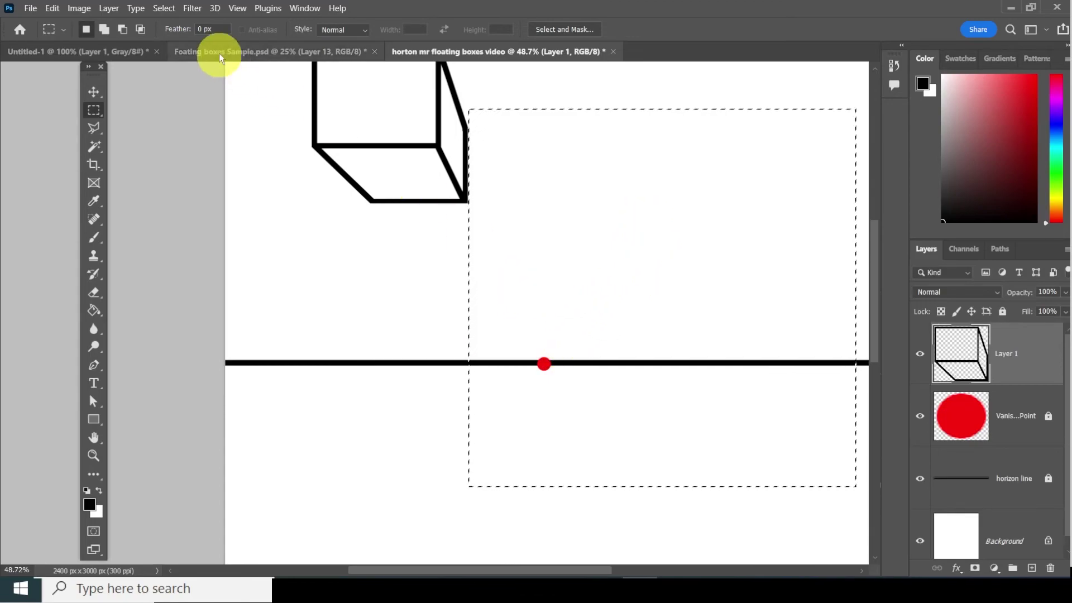
Step: Deselect and add a new empty layer
left_click(167, 9)
left_click(186, 37)
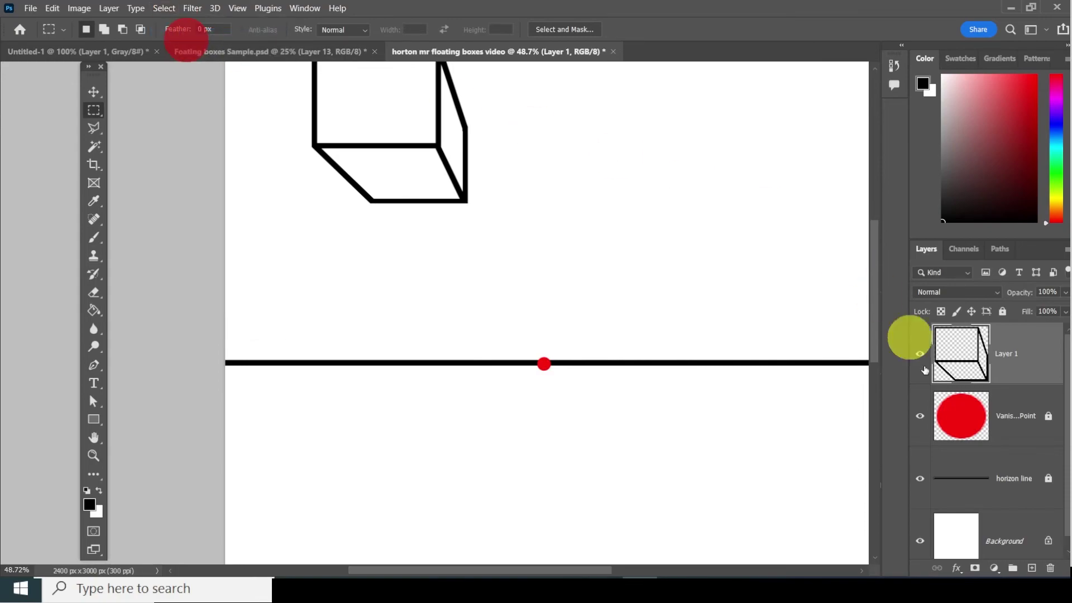
left_click(1033, 568)
Step: Outline a square selection at the upper right with a 20 px black stroke on Layer 2, then deselect
left_click_drag(1033, 388, 679, 415)
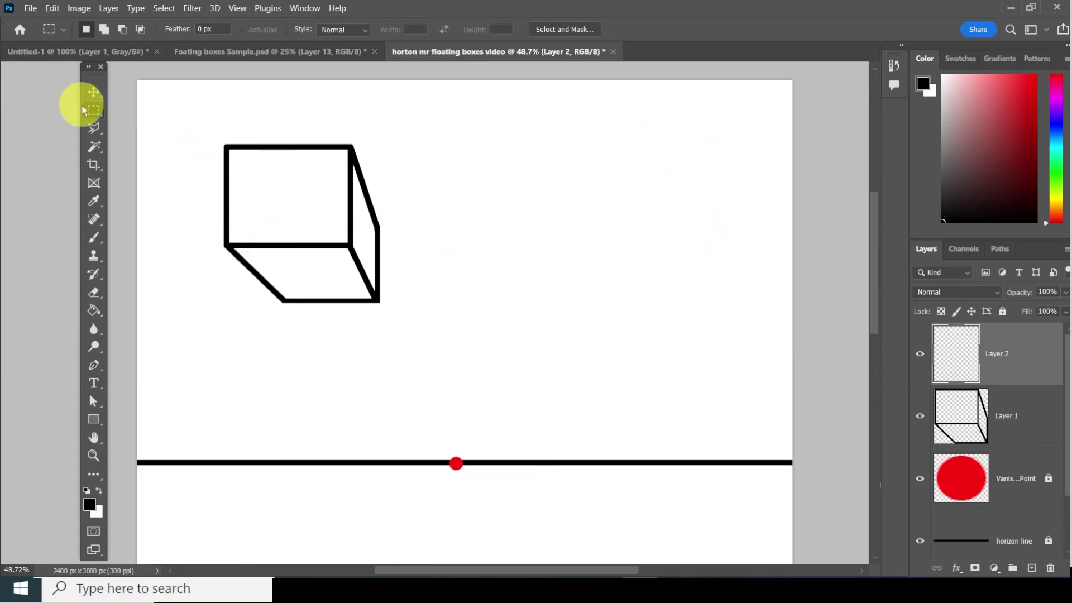
left_click(92, 116)
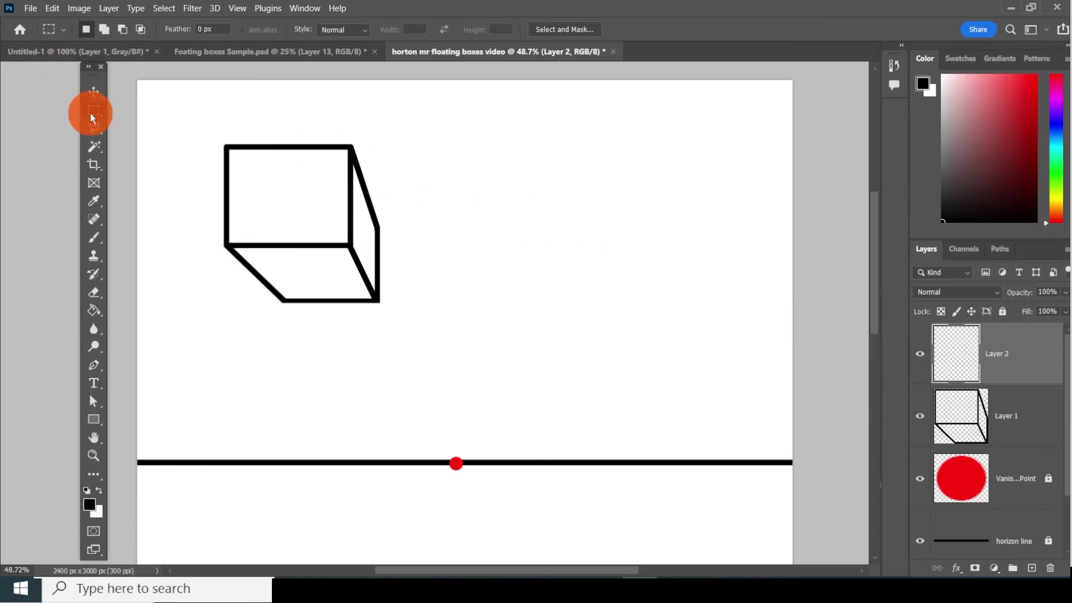
left_click_drag(632, 129, 761, 246)
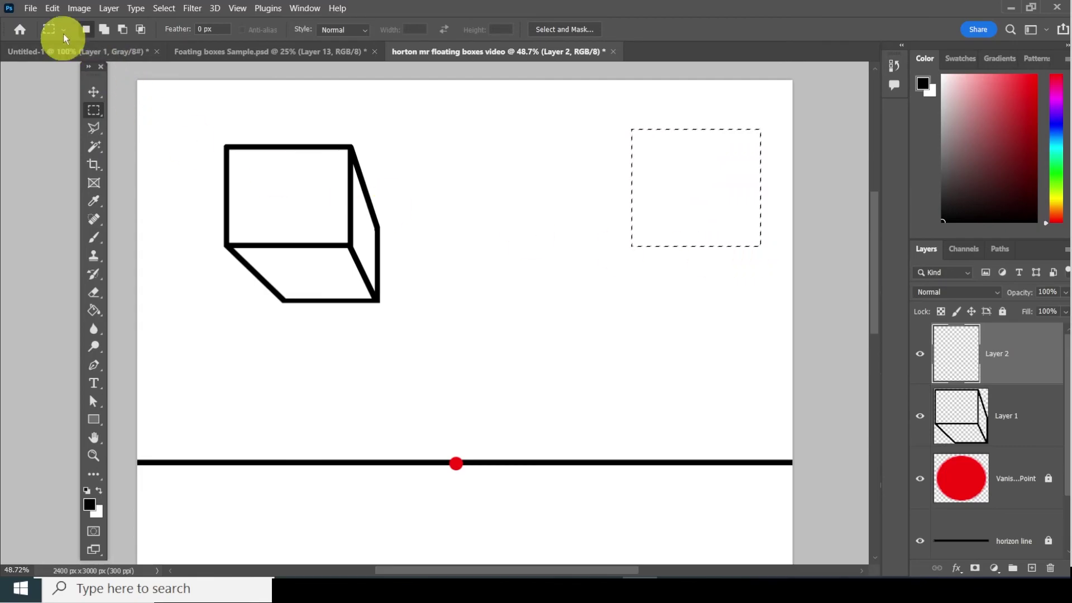
left_click(53, 8)
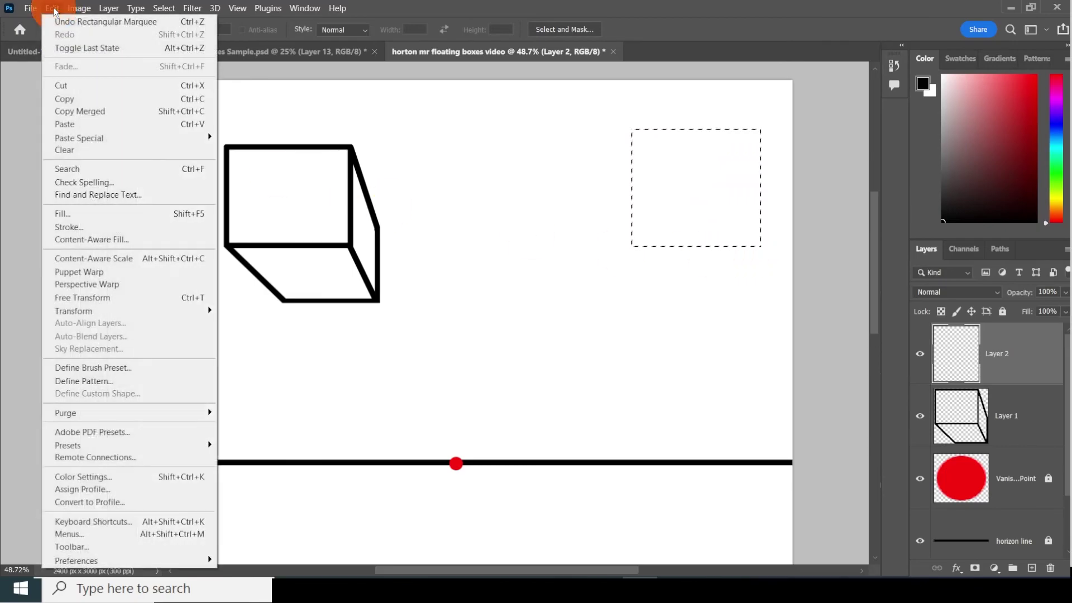
left_click(106, 227)
left_click_drag(720, 140, 746, 288)
left_click(807, 328)
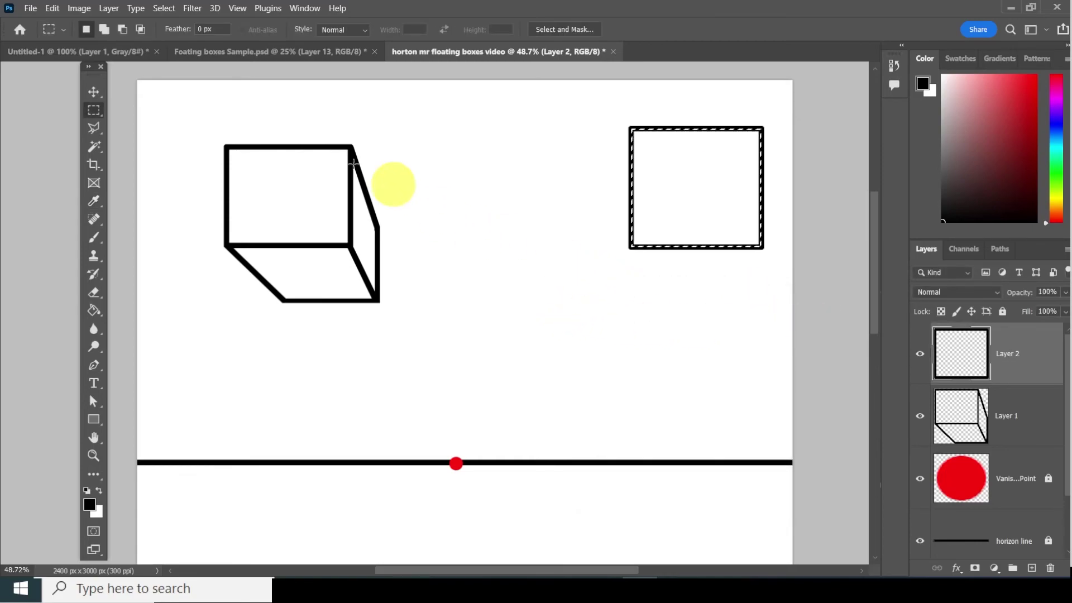
left_click(164, 9)
left_click(179, 34)
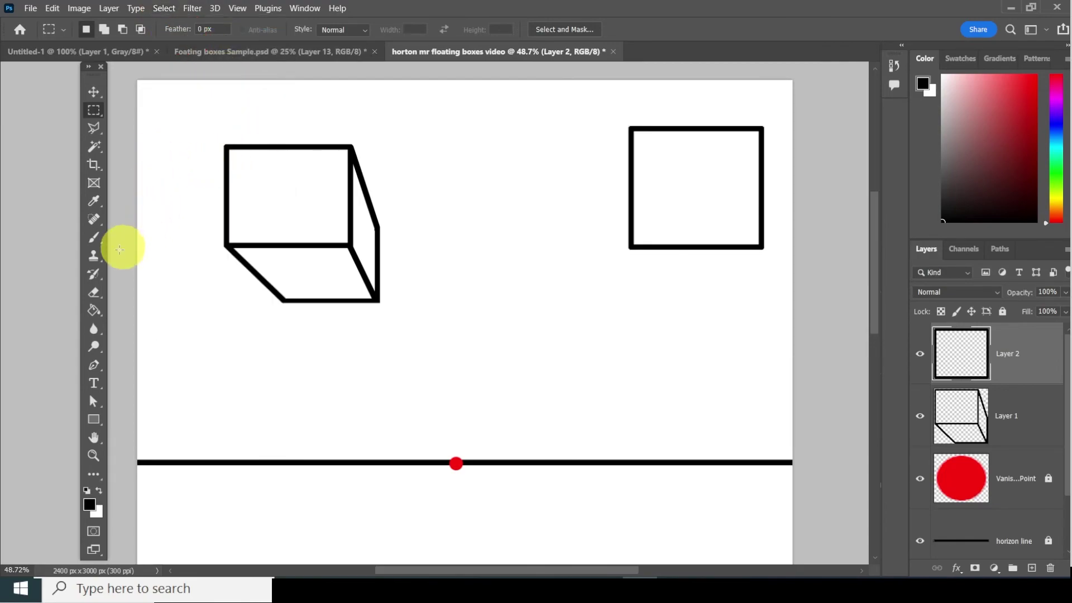
left_click(94, 238)
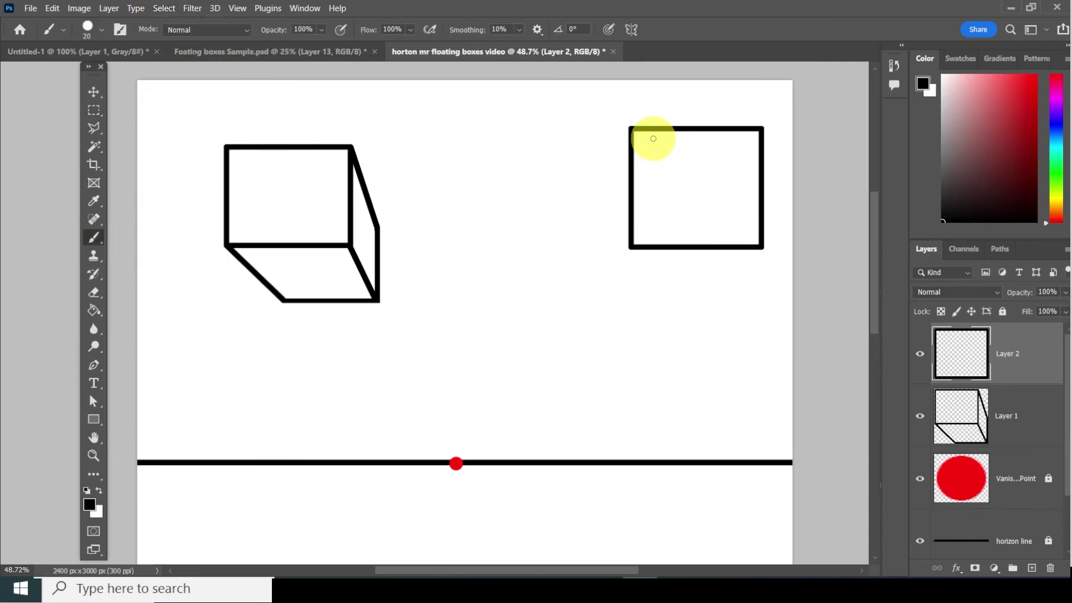
Step: Paint straight lines from the square's top-left and bottom-left corners to the red vanishing point
left_click(632, 128)
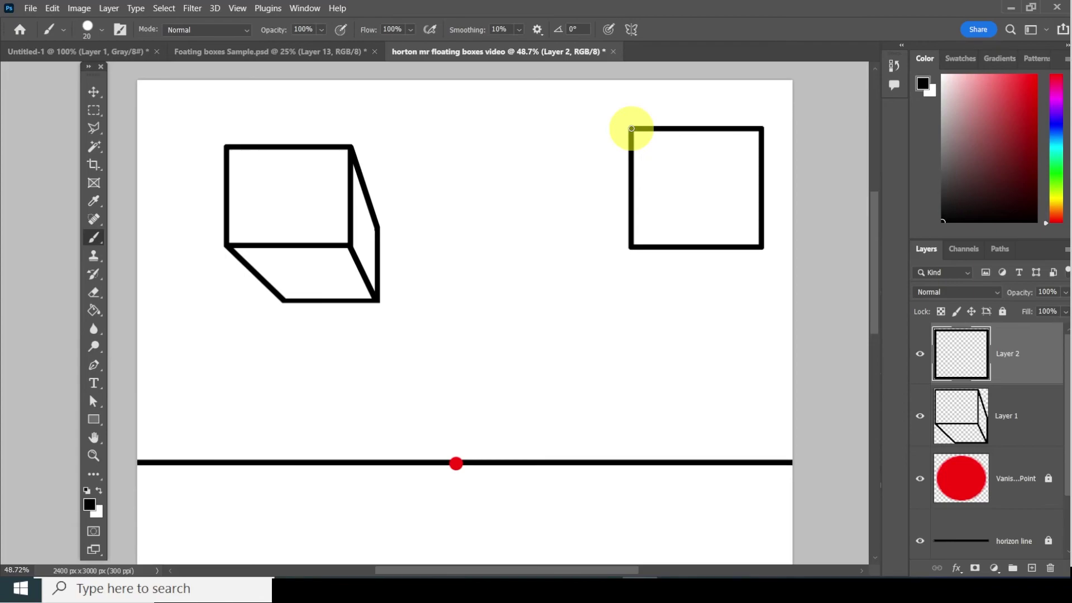
left_click(631, 128)
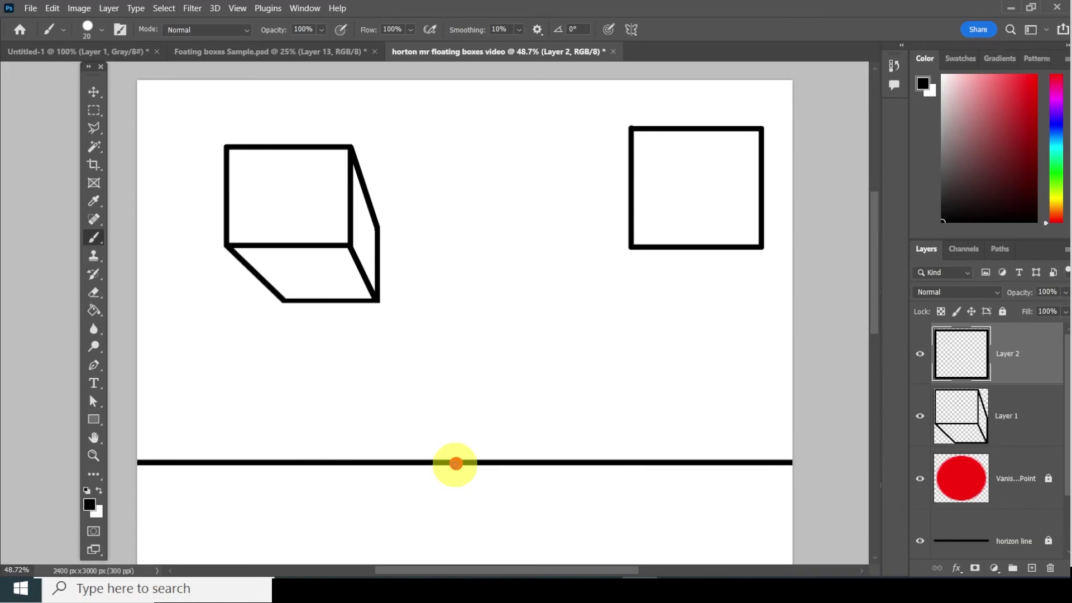
left_click(456, 464, "shift")
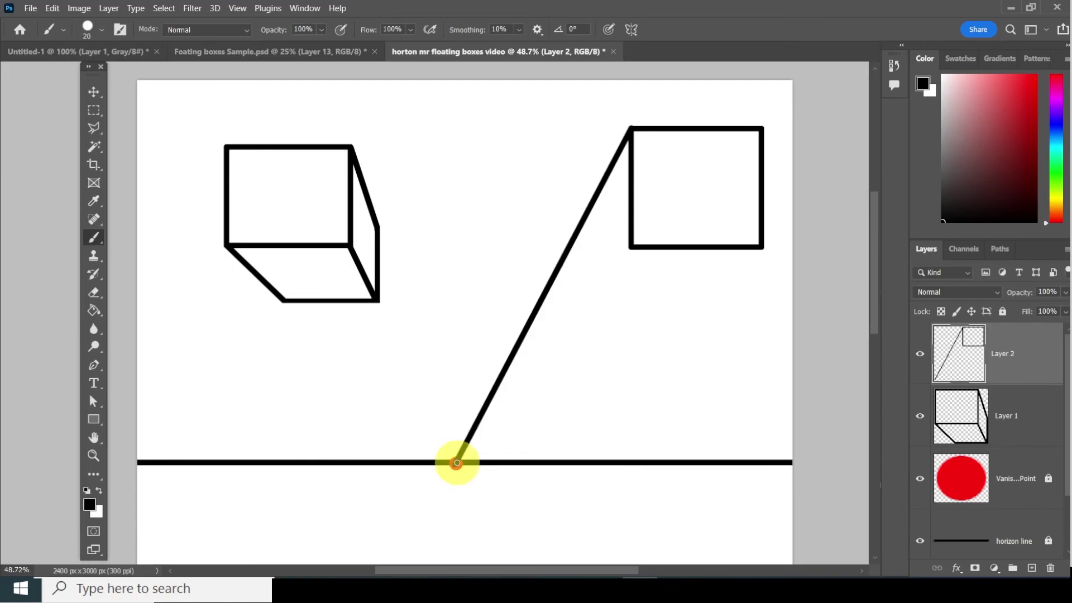
left_click(632, 246, "shift")
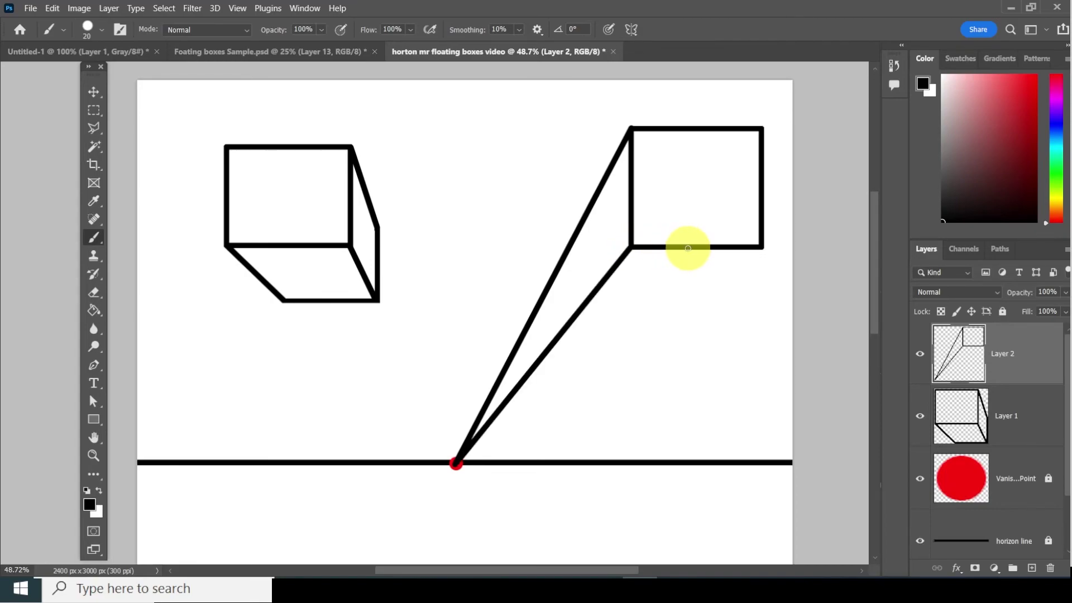
left_click(761, 247)
Step: Join the bottom-right corner to the vanishing point and paint the second box's back vertical and bottom edges
left_click(455, 466, "shift")
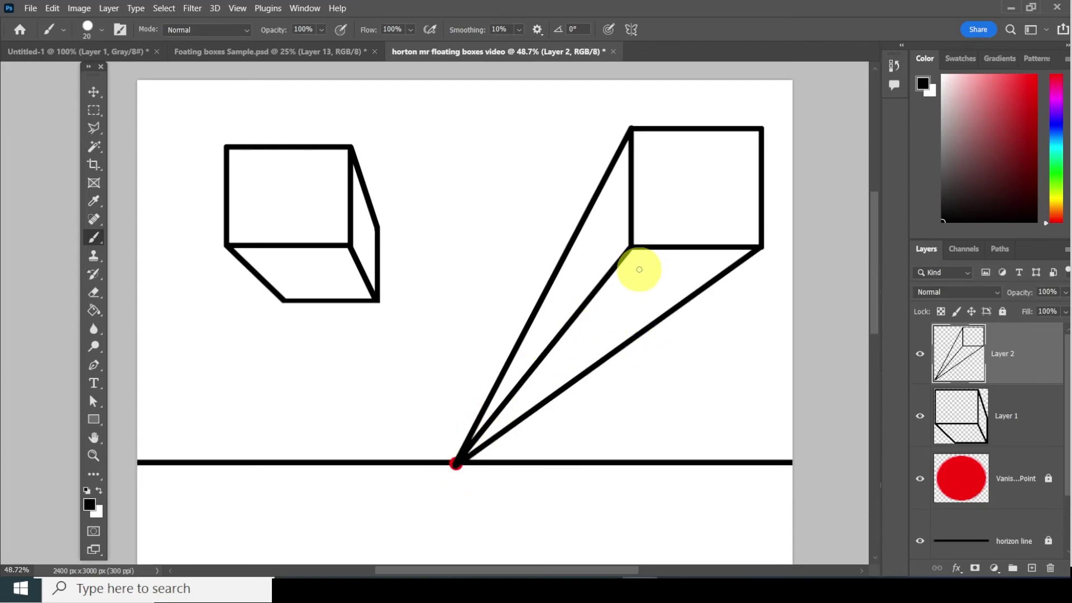
left_click(590, 205)
left_click_drag(590, 205, 595, 293)
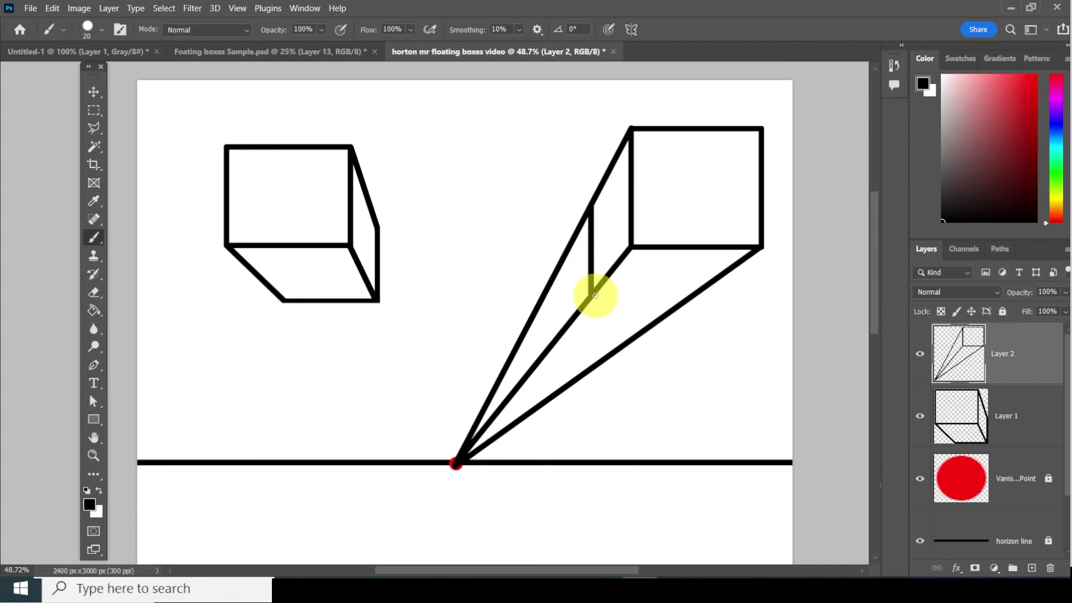
left_click_drag(593, 294, 689, 291)
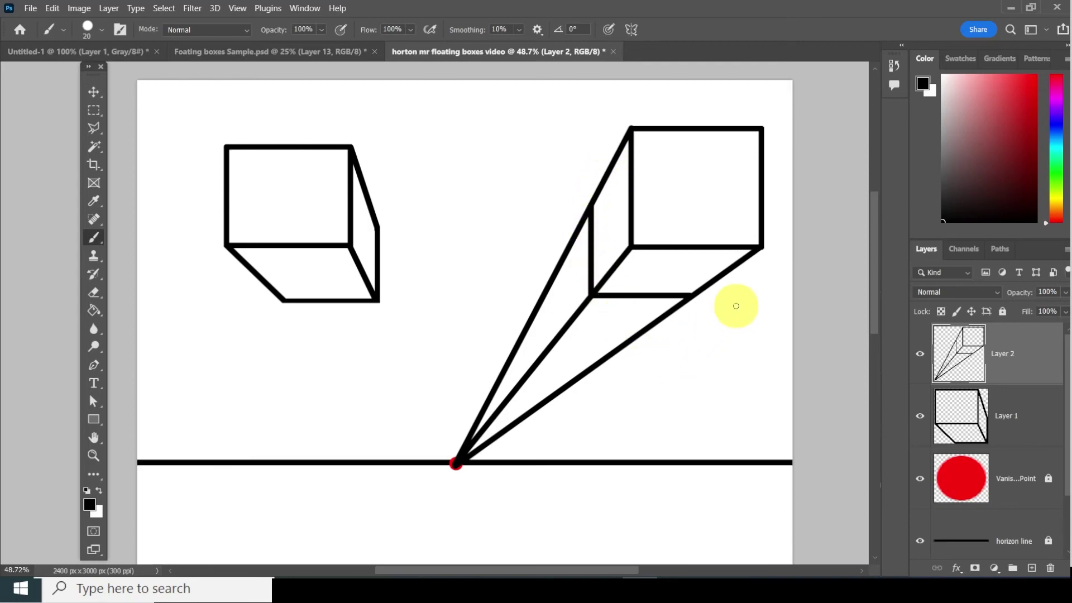
Step: Marquee-select and delete the converging guide lines and stray diagonal beneath the second box
left_click(93, 112)
left_click_drag(287, 103, 591, 451)
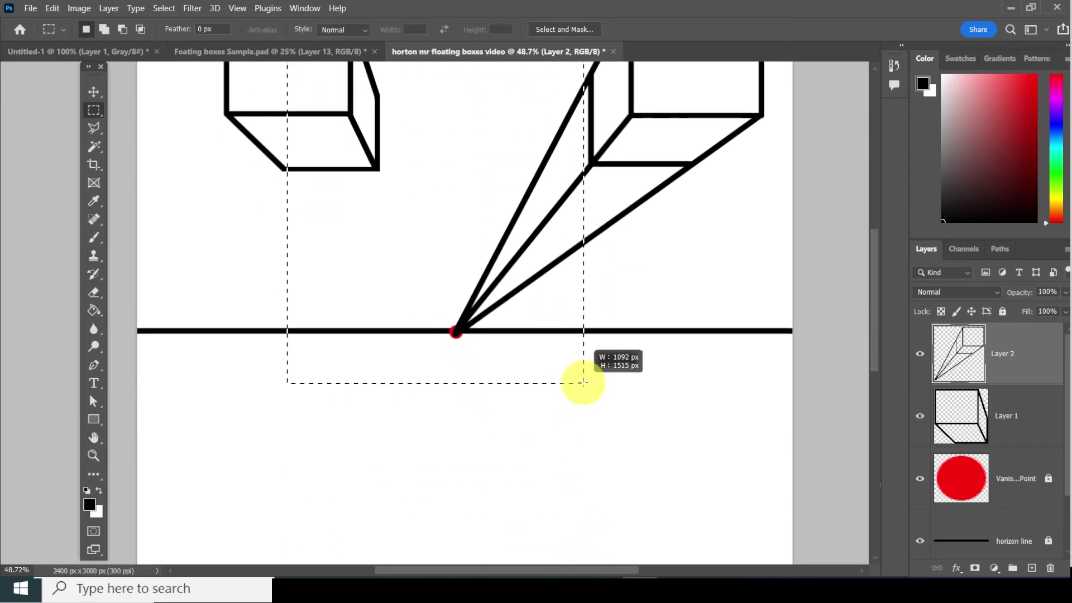
left_click_drag(586, 374, 588, 366)
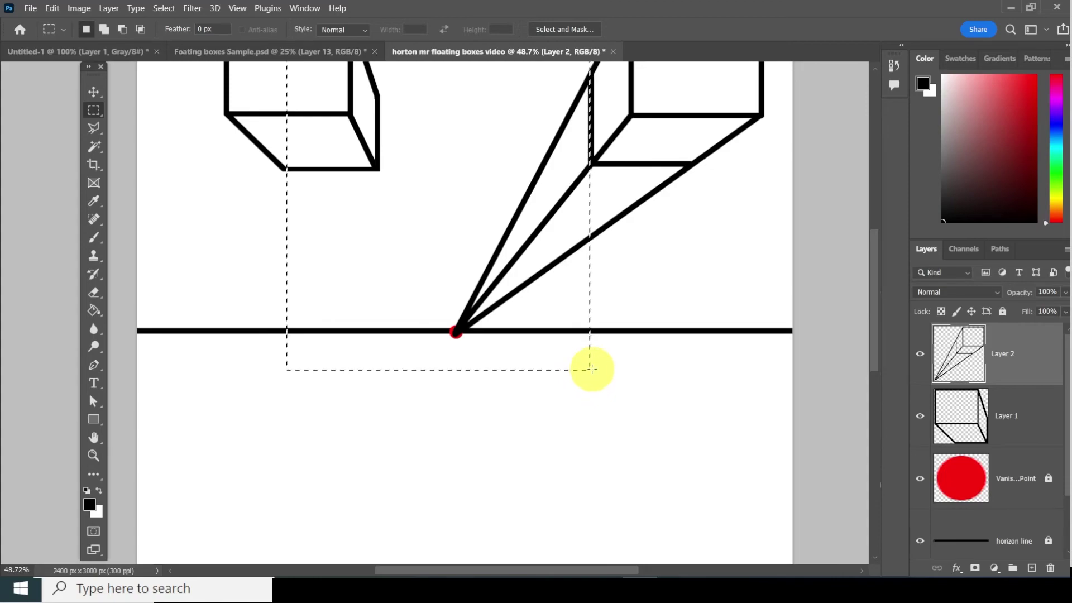
left_click_drag(634, 311, 644, 521)
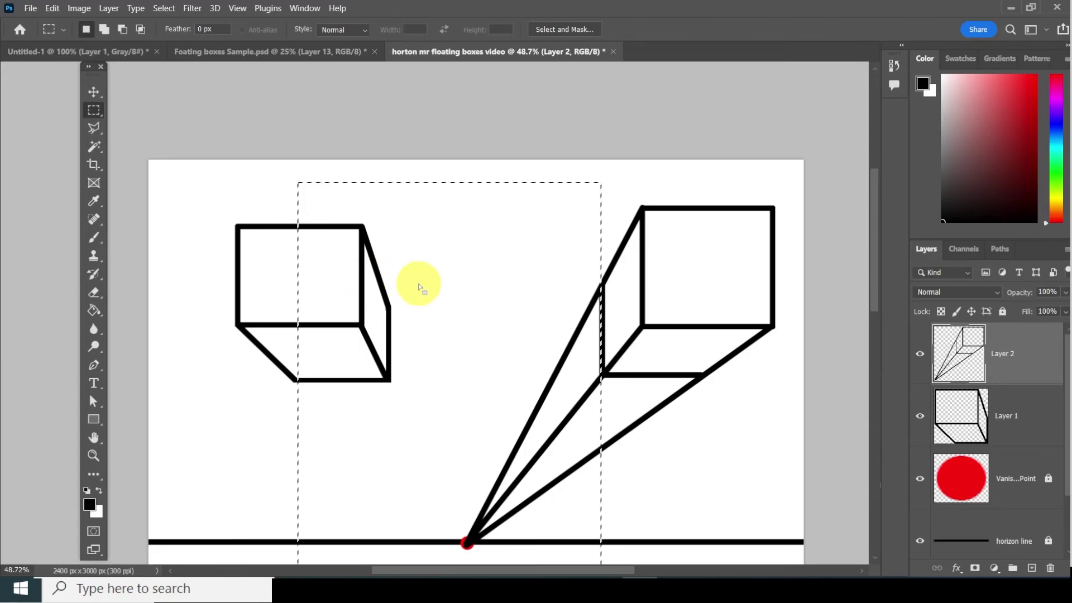
key("Left")
key("Left")
key("Left")
key("Left")
key("Left")
key("Left")
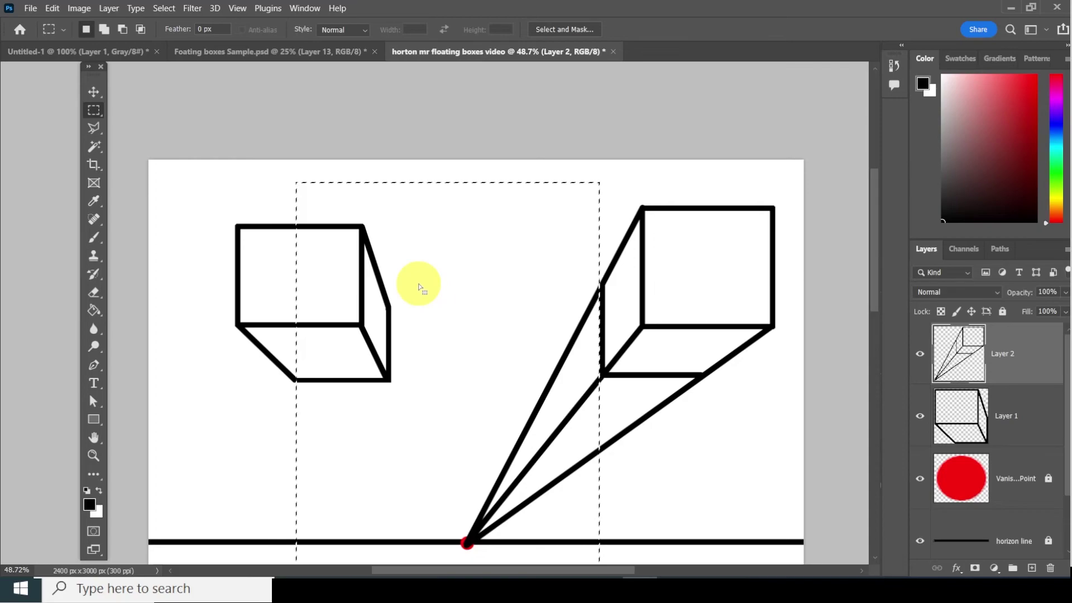
key("Right")
key("Right")
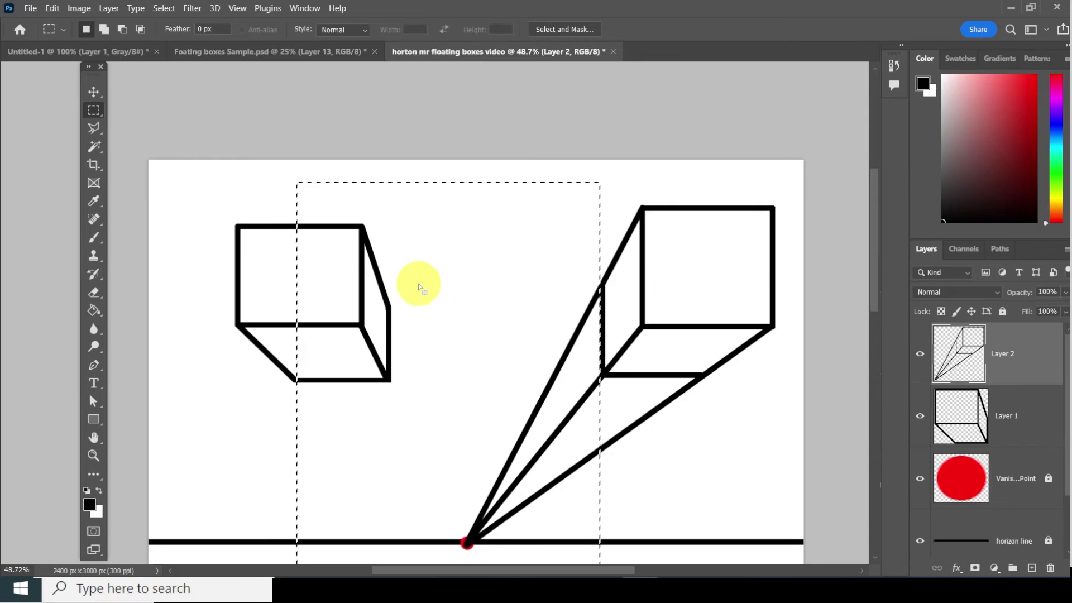
key("Delete")
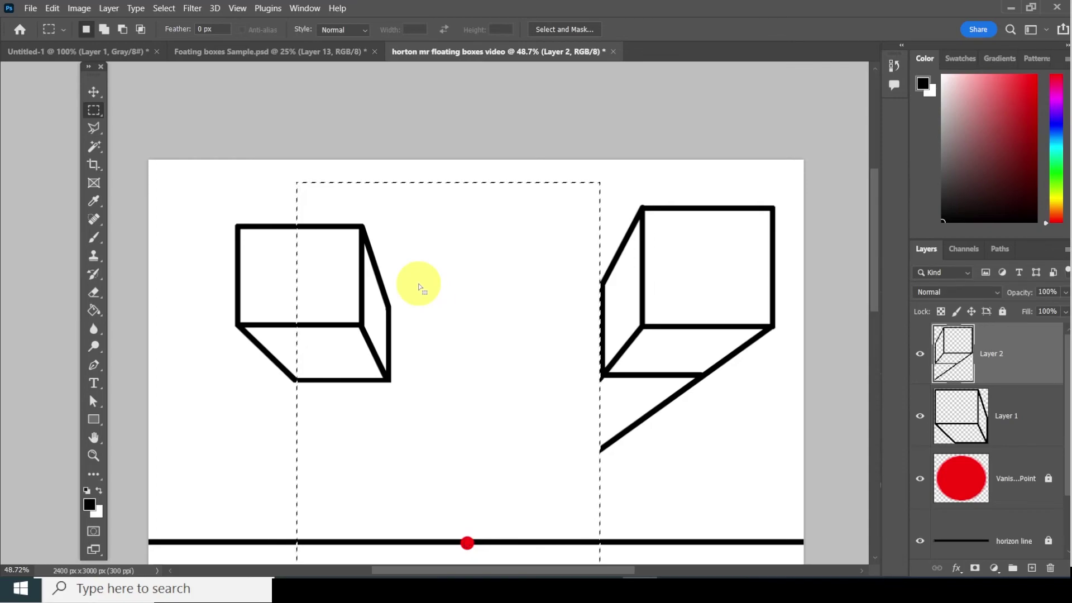
left_click_drag(471, 288, 638, 484)
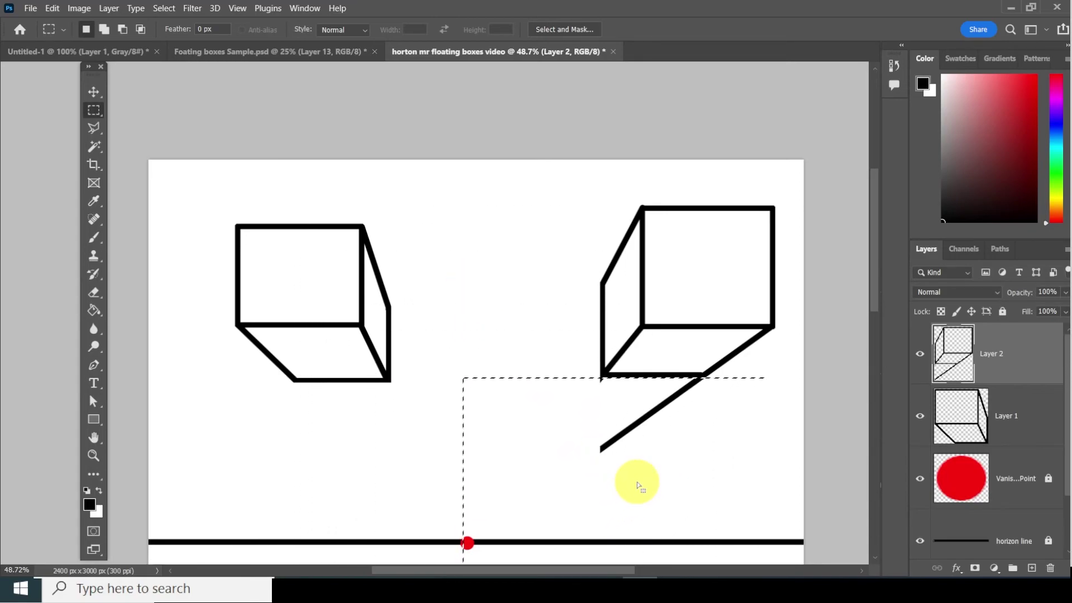
key("Delete")
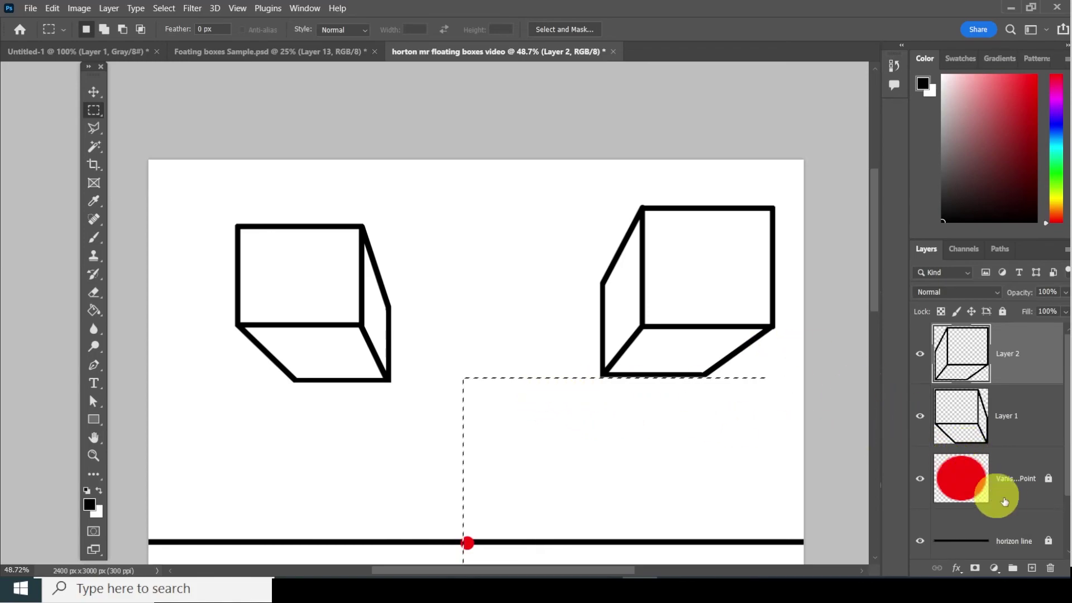
Step: Create new Layer 3 and clear the existing selection
left_click(1031, 569)
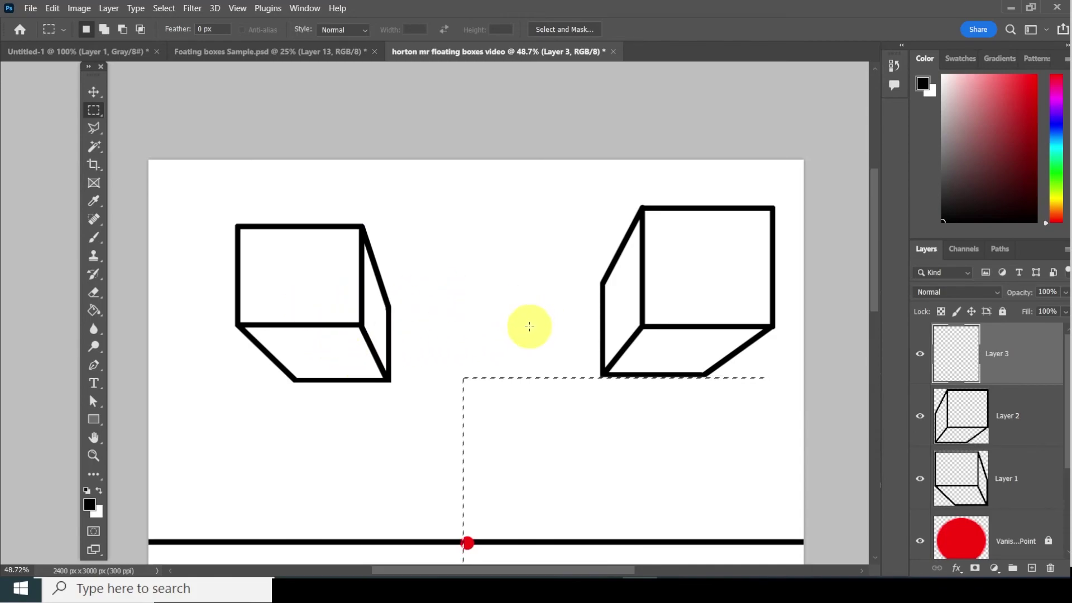
left_click(162, 11)
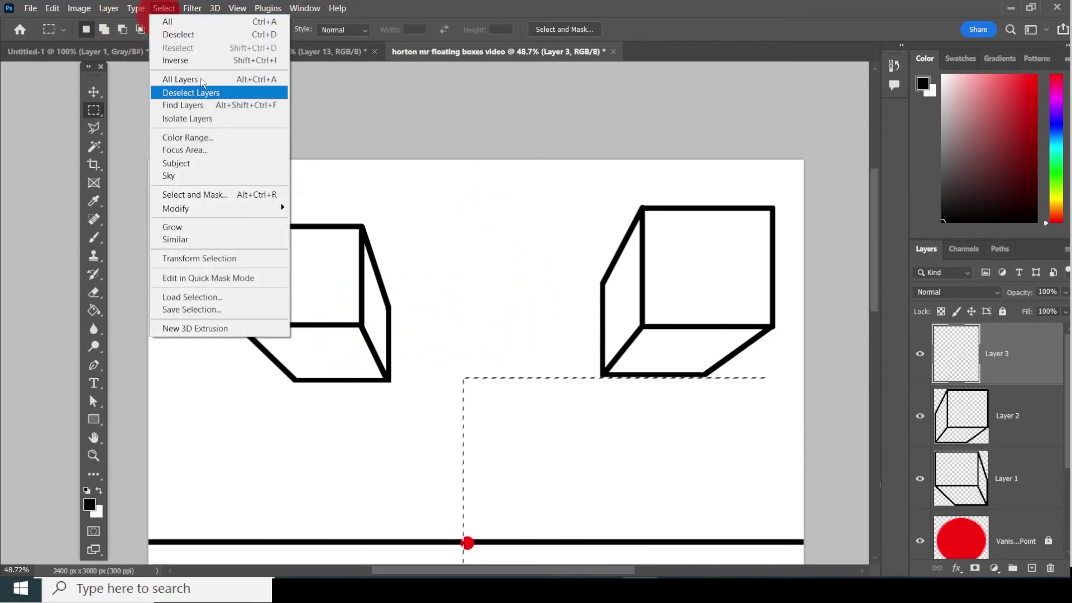
left_click(208, 35)
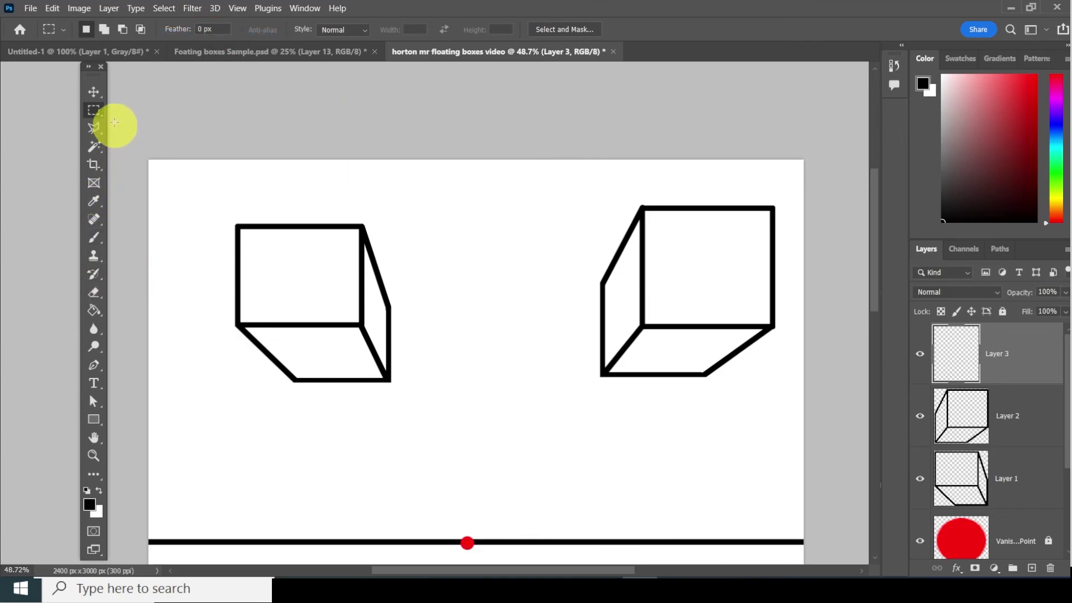
Step: Stroke a square selection between the two boxes with 20 px black, then deselect
left_click_drag(439, 260, 537, 364)
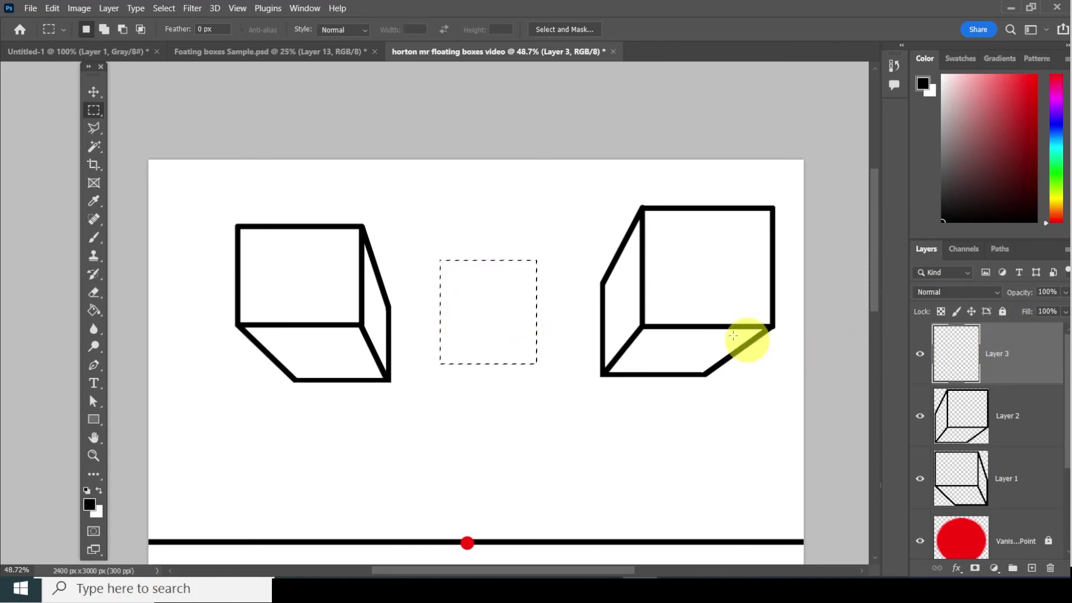
left_click(52, 8)
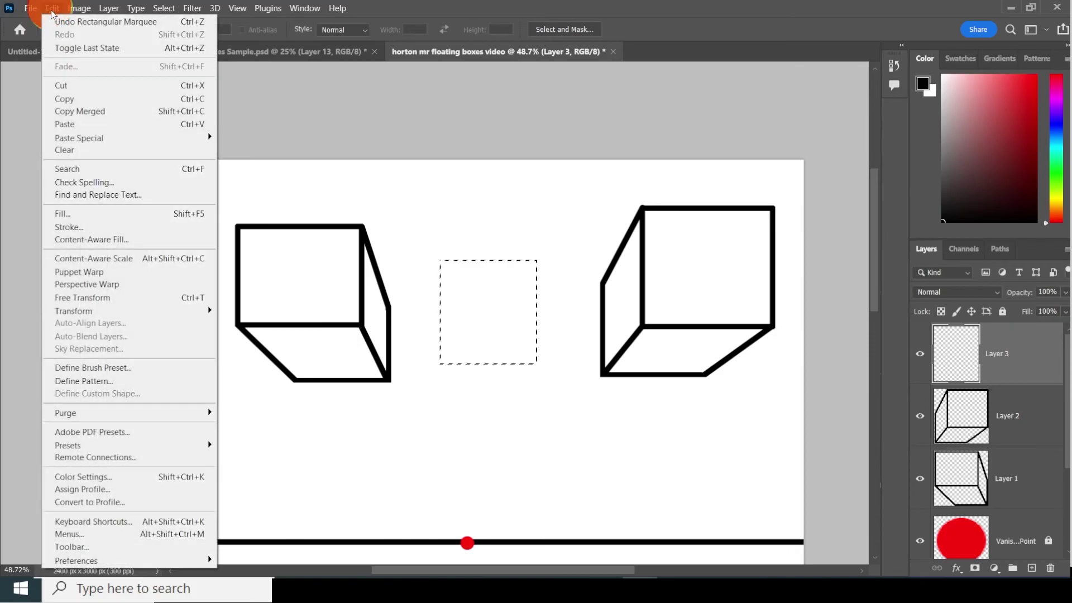
left_click(98, 227)
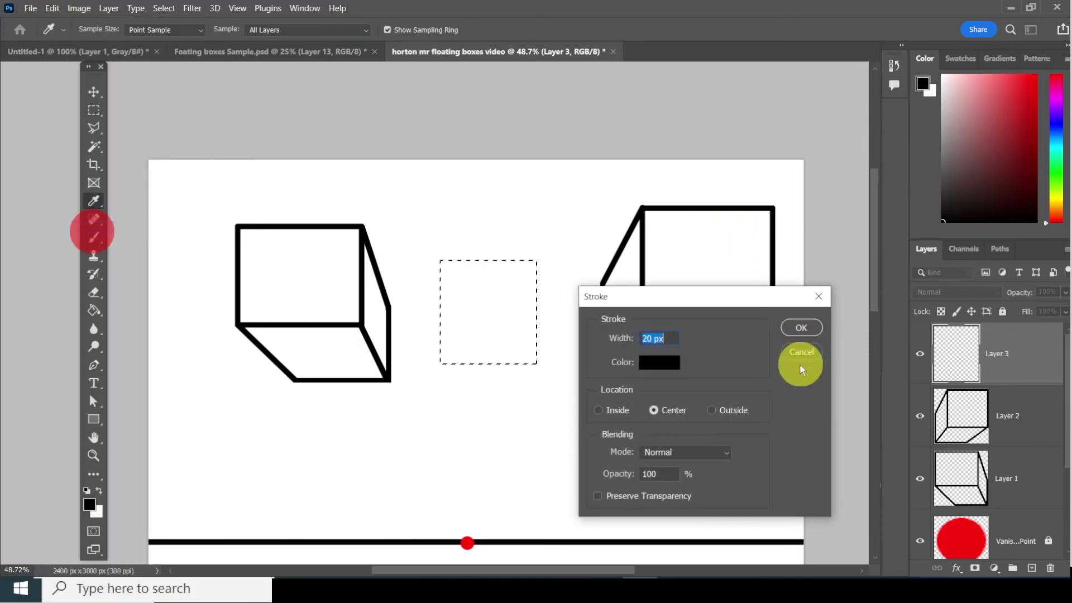
left_click(811, 331)
key("m")
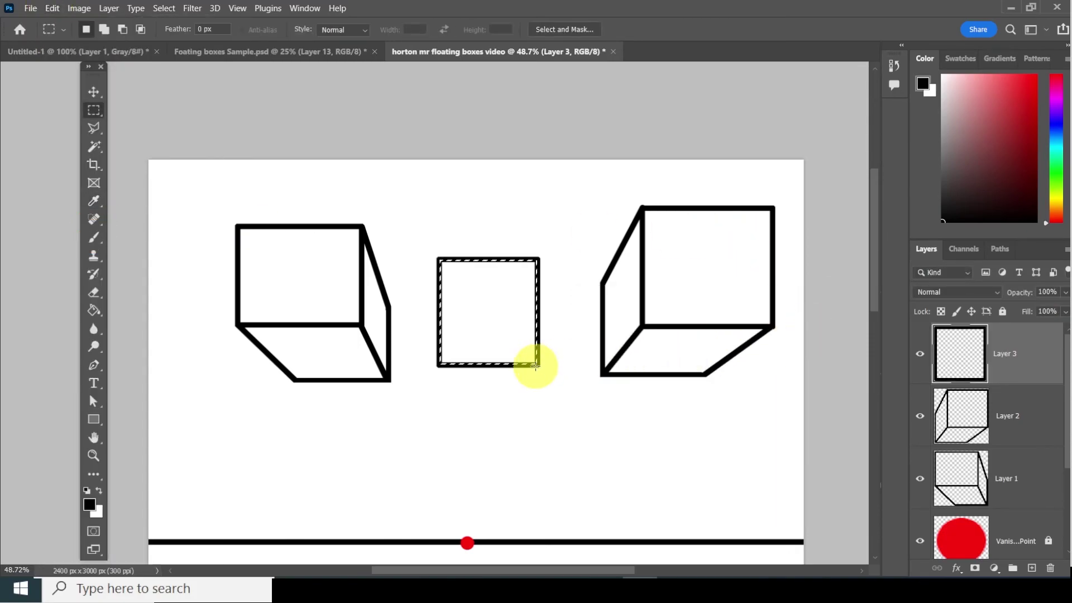
left_click(157, 9)
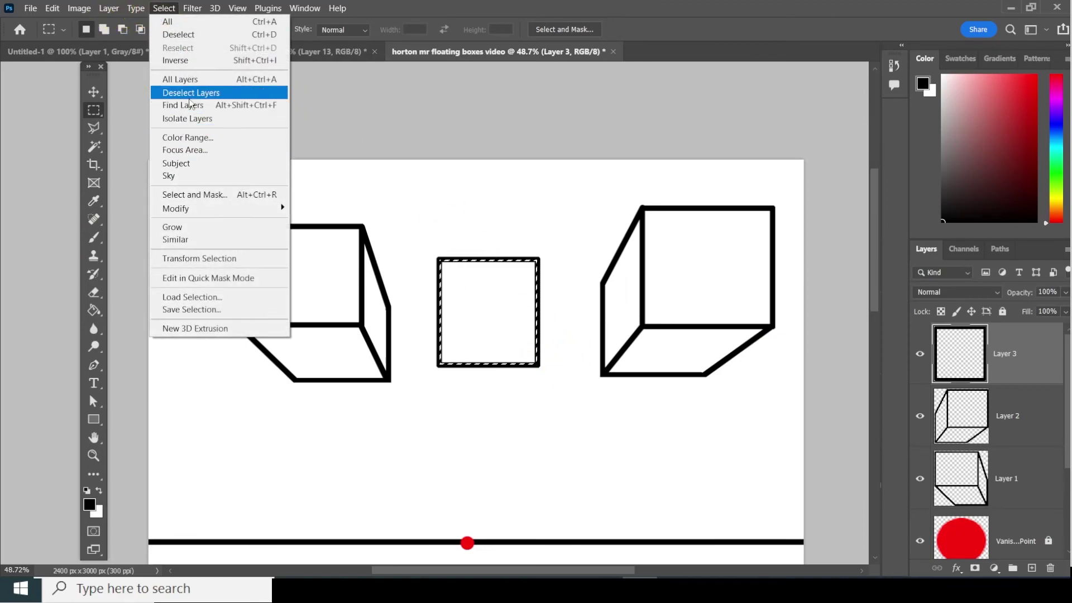
left_click(207, 34)
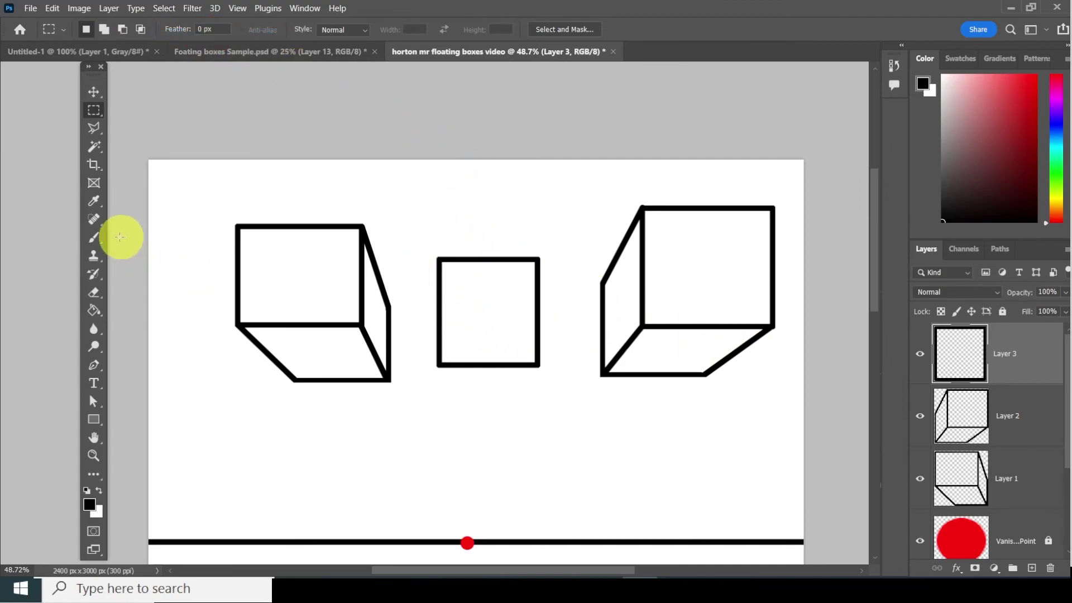
Step: Paint lines from the middle square's bottom corners to the vanishing point and a horizontal back edge across them
left_click(95, 238)
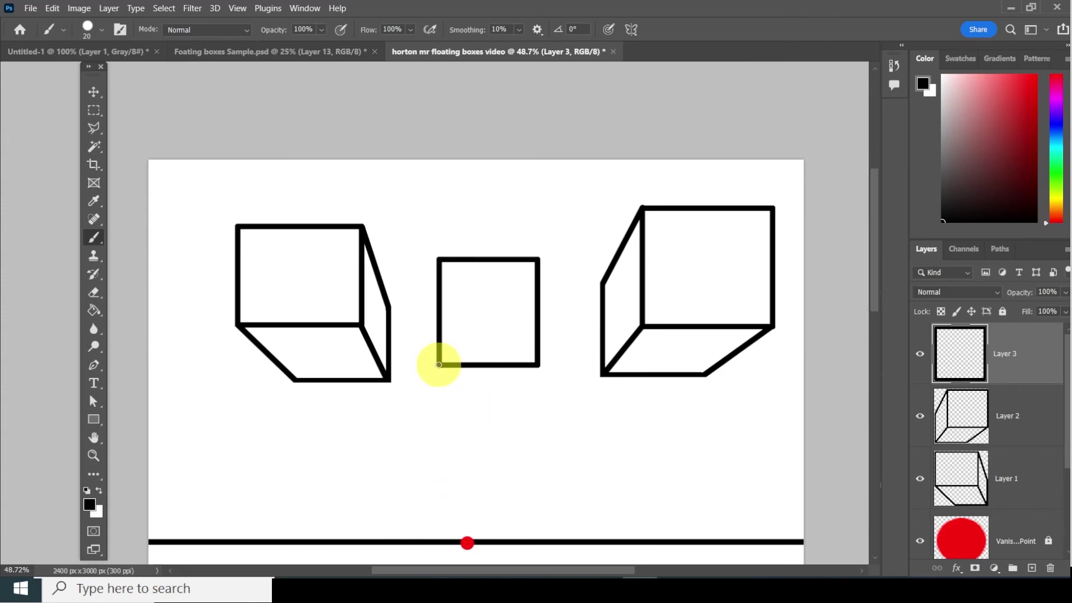
left_click(441, 364)
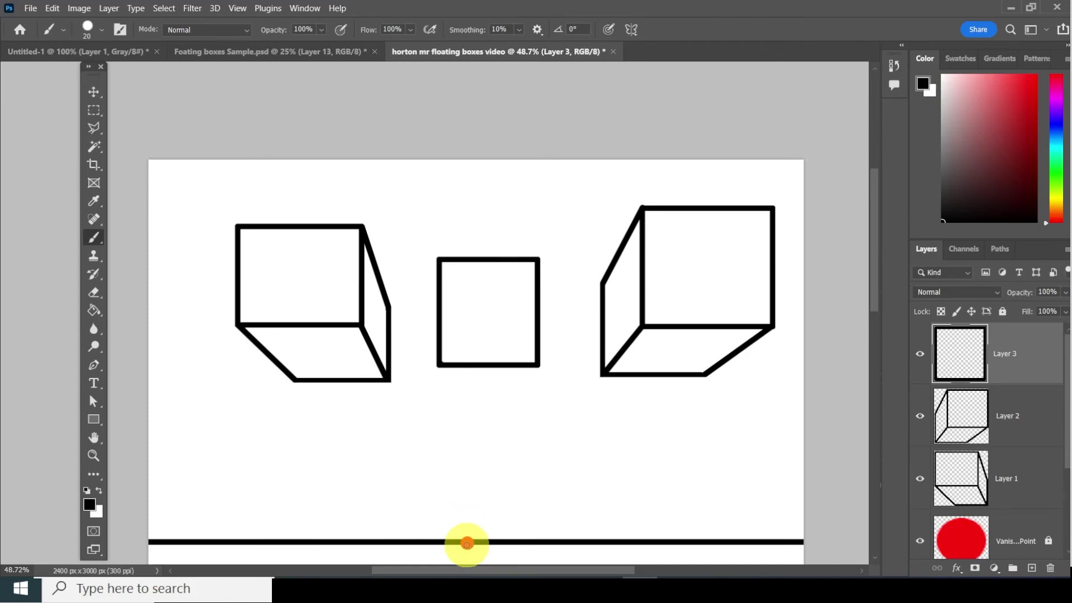
left_click(466, 544, "shift")
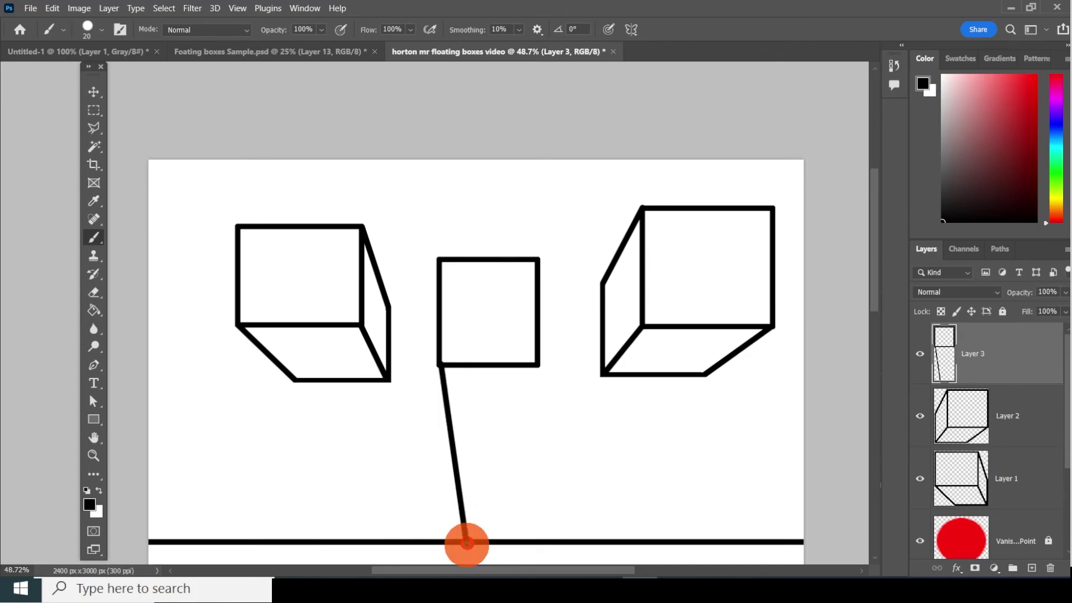
left_click(537, 366)
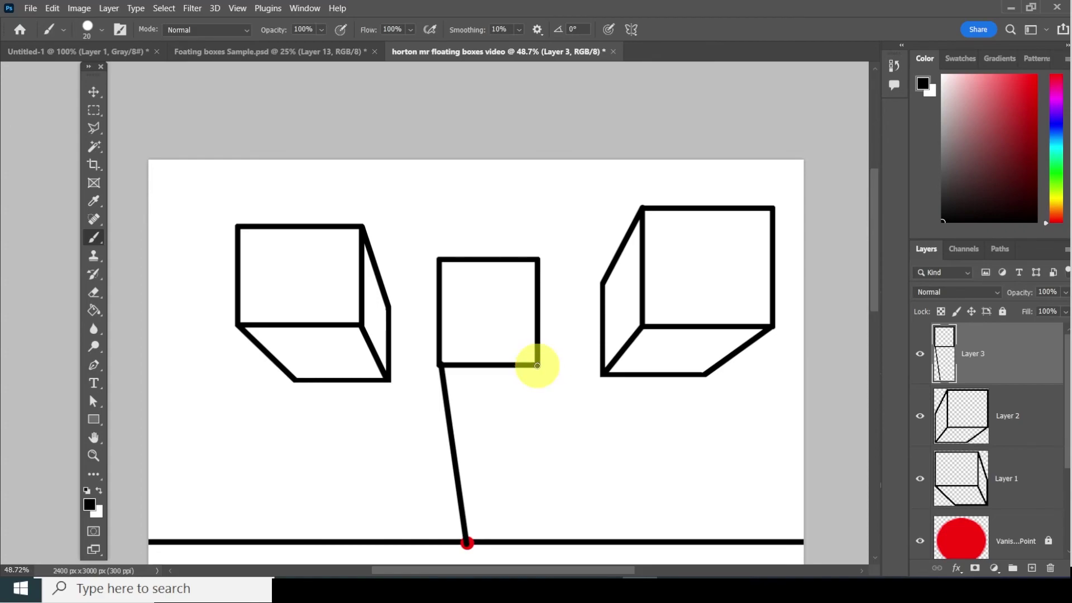
left_click(468, 543, "shift")
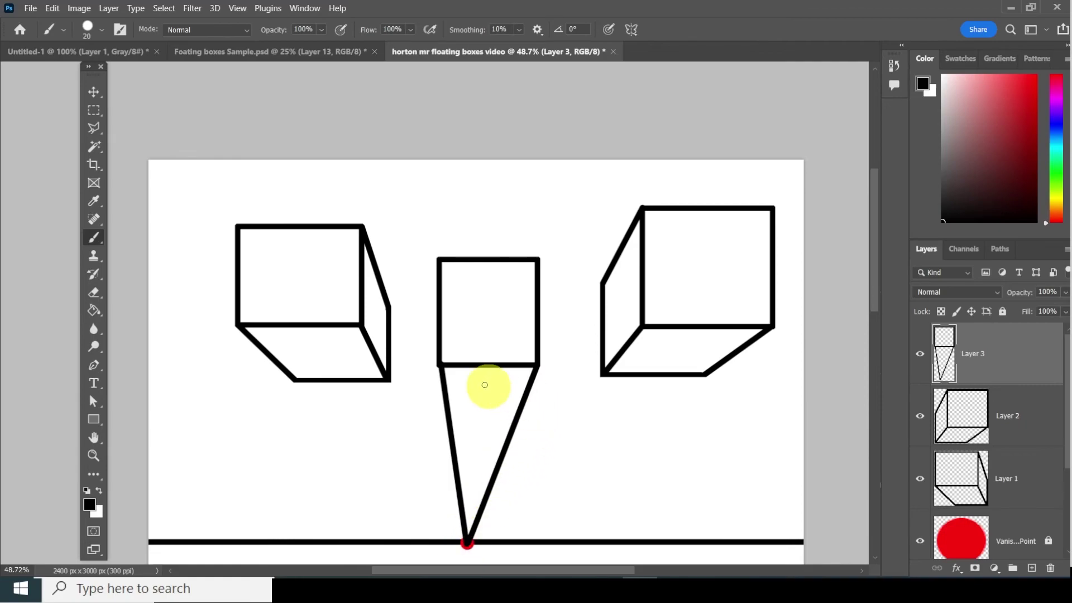
left_click(533, 371)
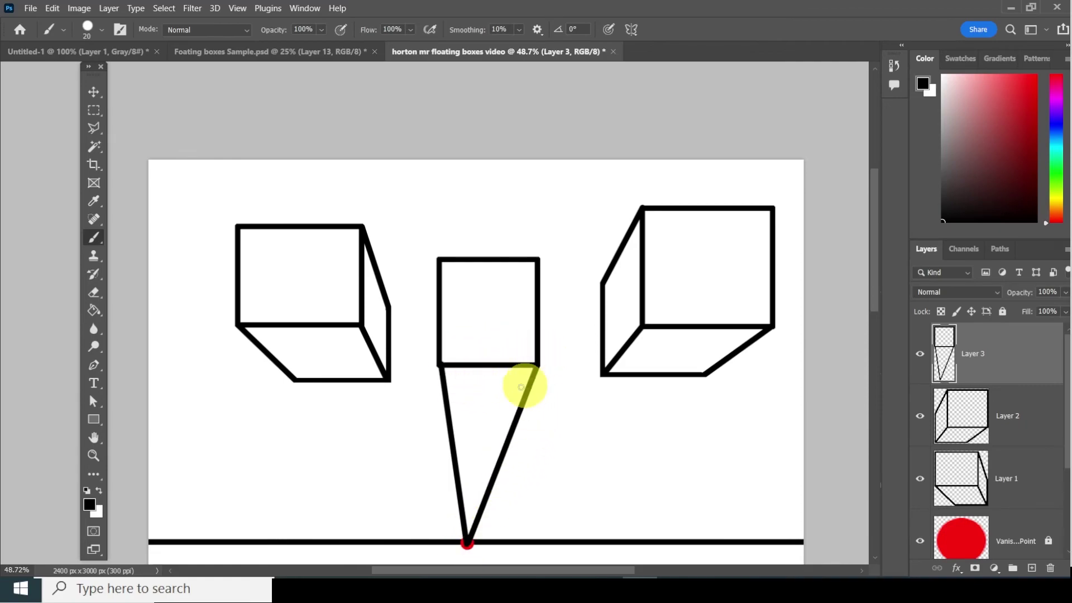
left_click(450, 414)
left_click_drag(451, 414, 509, 413)
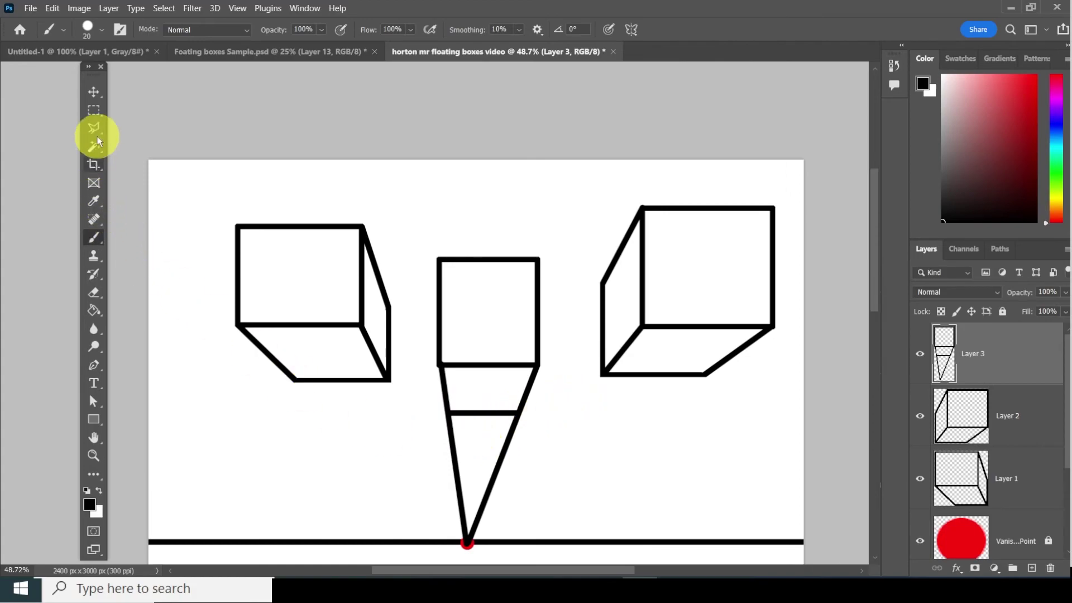
left_click(95, 110)
Step: Delete the triangle of guide lines below the middle box's back edge, deselect, and pan down
left_click_drag(392, 421, 630, 428)
left_click_drag(562, 341, 550, 338)
key("Delete")
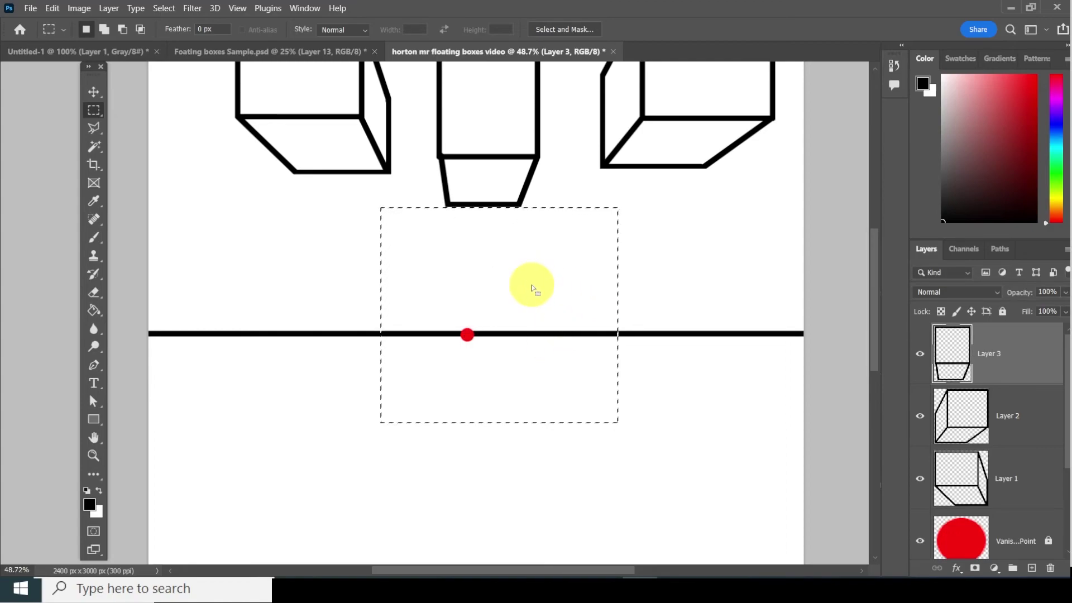
left_click(170, 10)
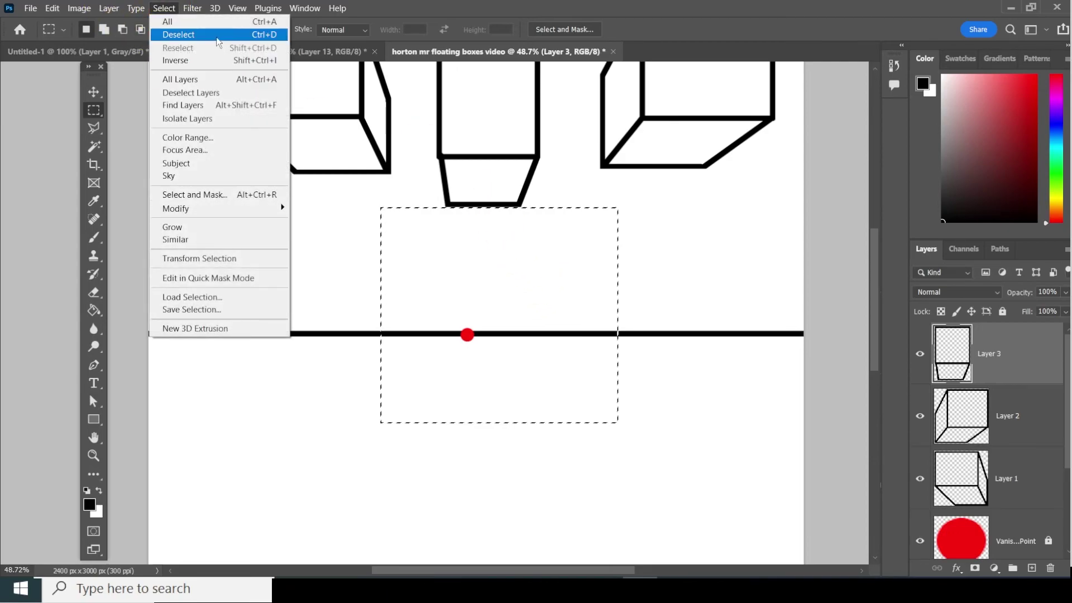
left_click(217, 37)
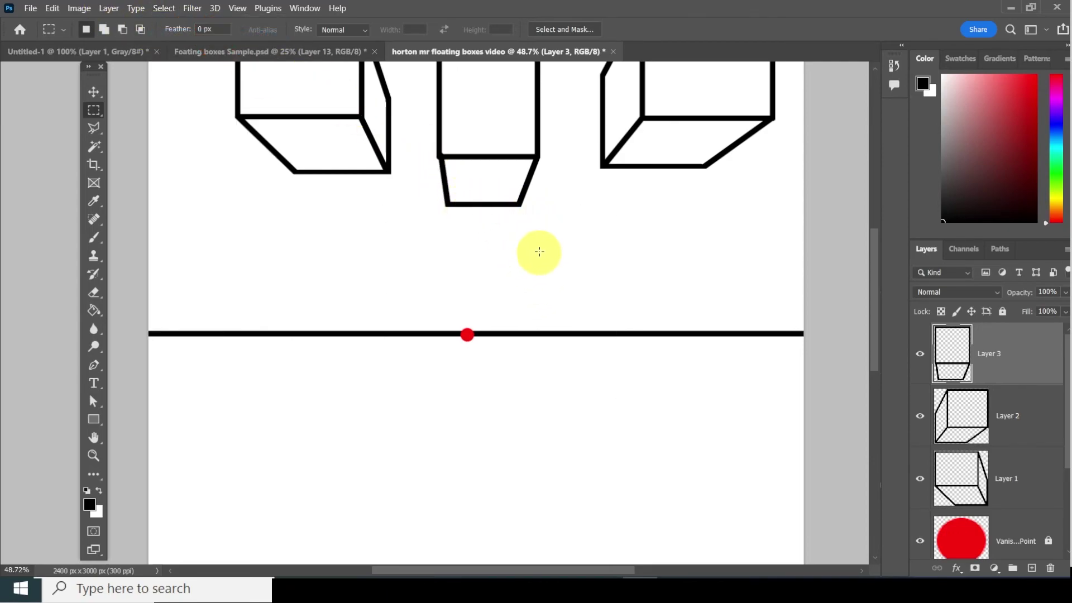
left_click_drag(587, 224, 590, 268)
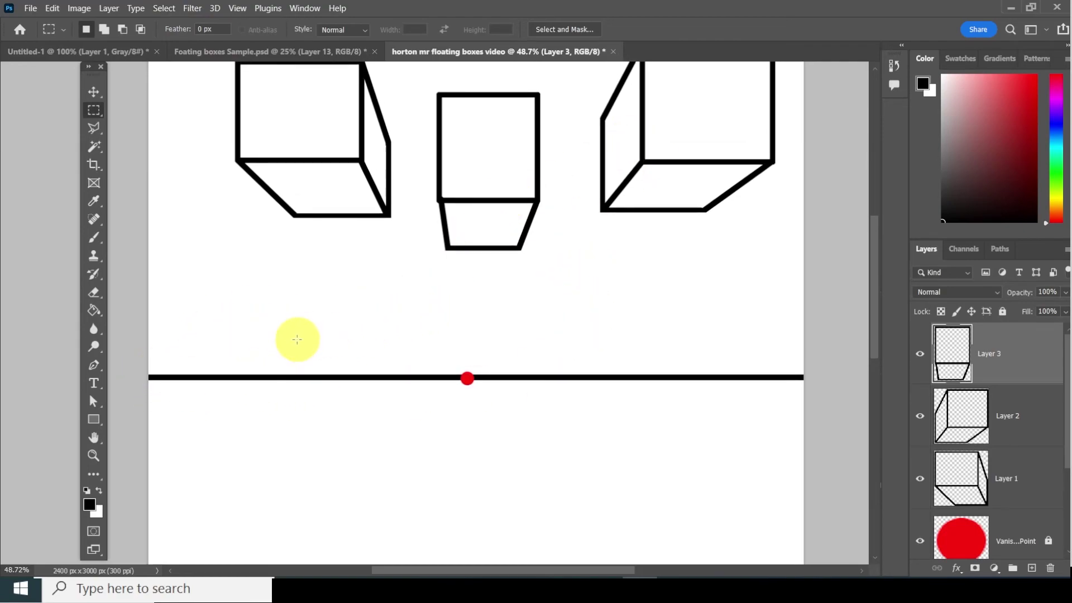
Step: On new Layer 4, stroke a tall rectangle across the horizon at left in black, then deselect
left_click(1030, 568)
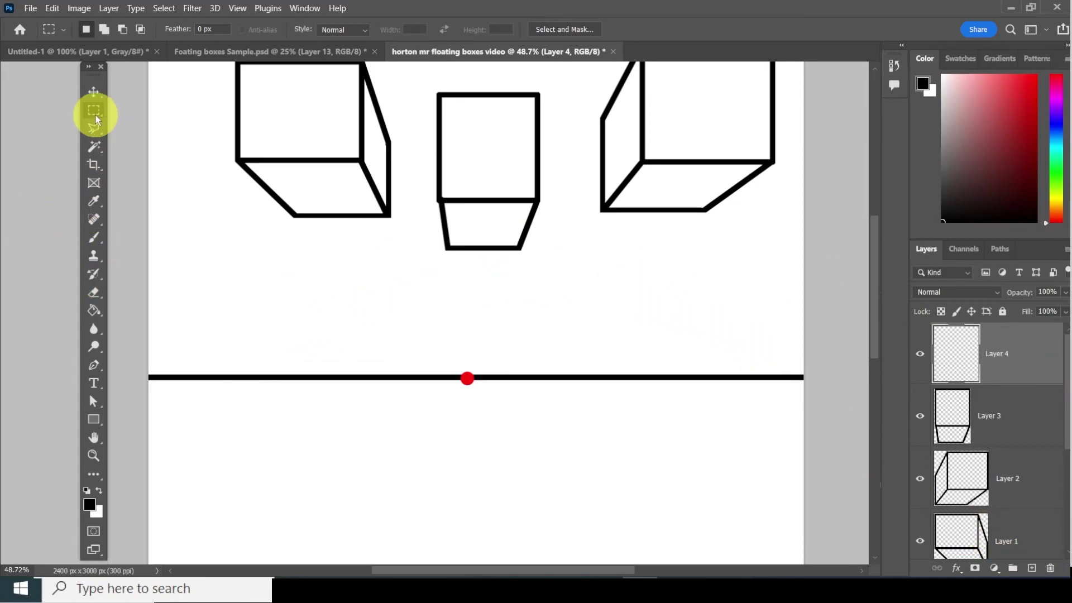
left_click_drag(194, 310, 293, 445)
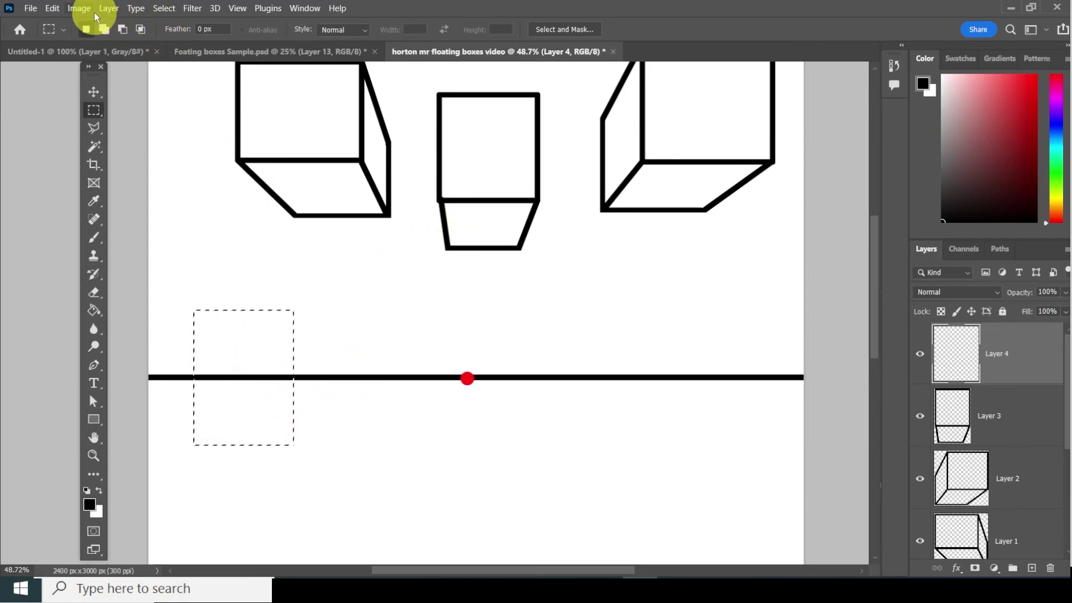
left_click(52, 8)
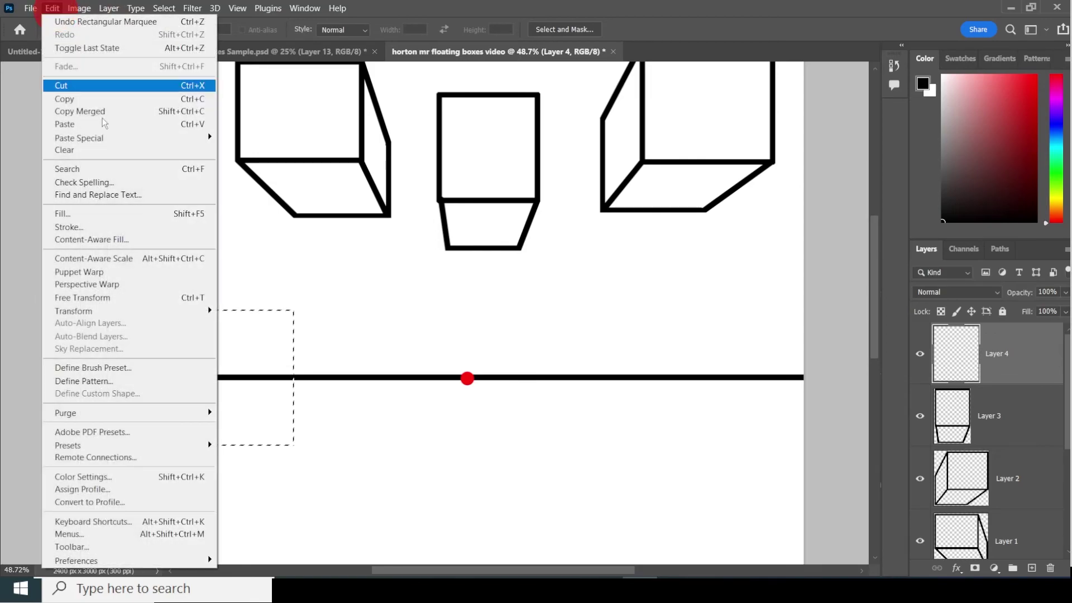
left_click(119, 234)
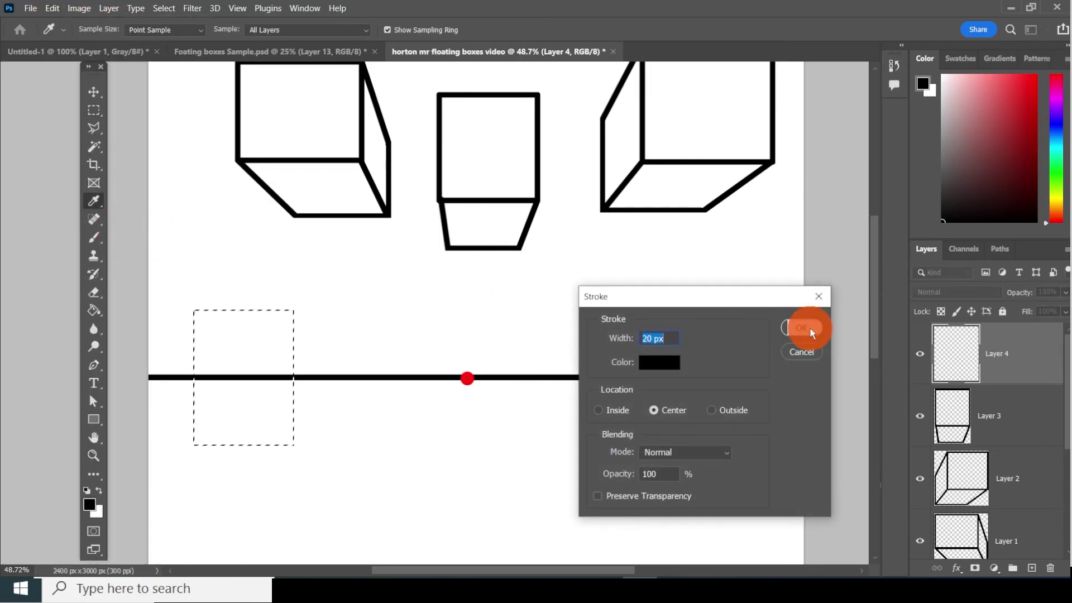
left_click(810, 328)
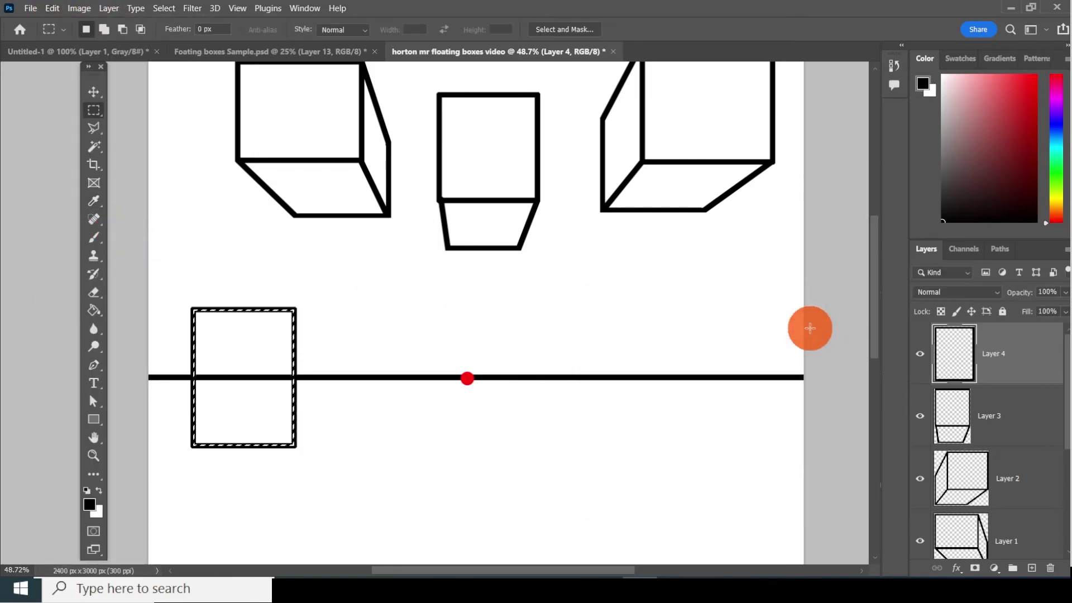
left_click(162, 8)
left_click(179, 34)
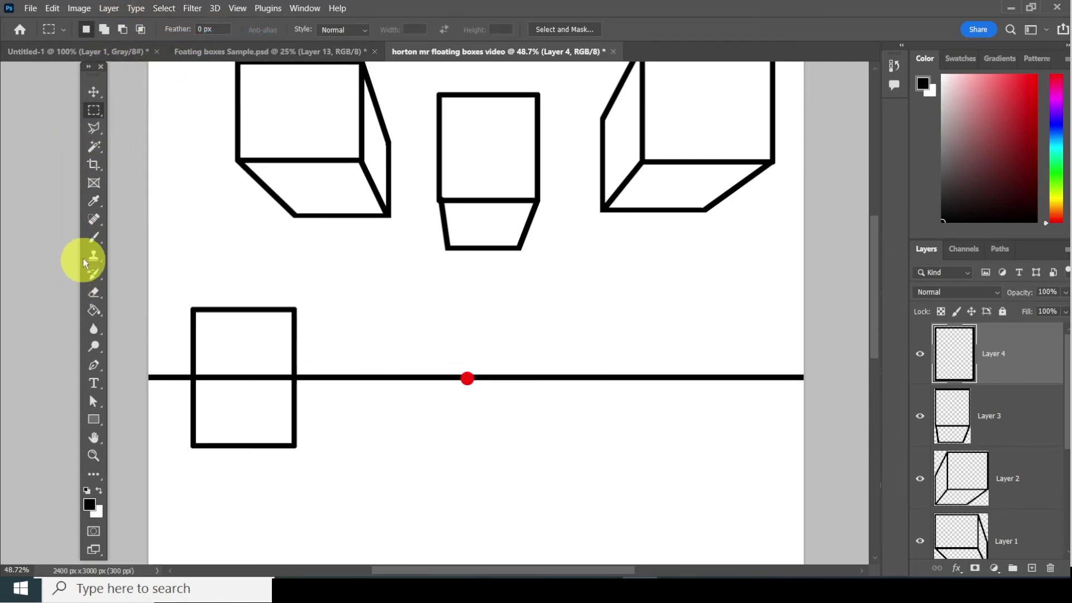
left_click(95, 240)
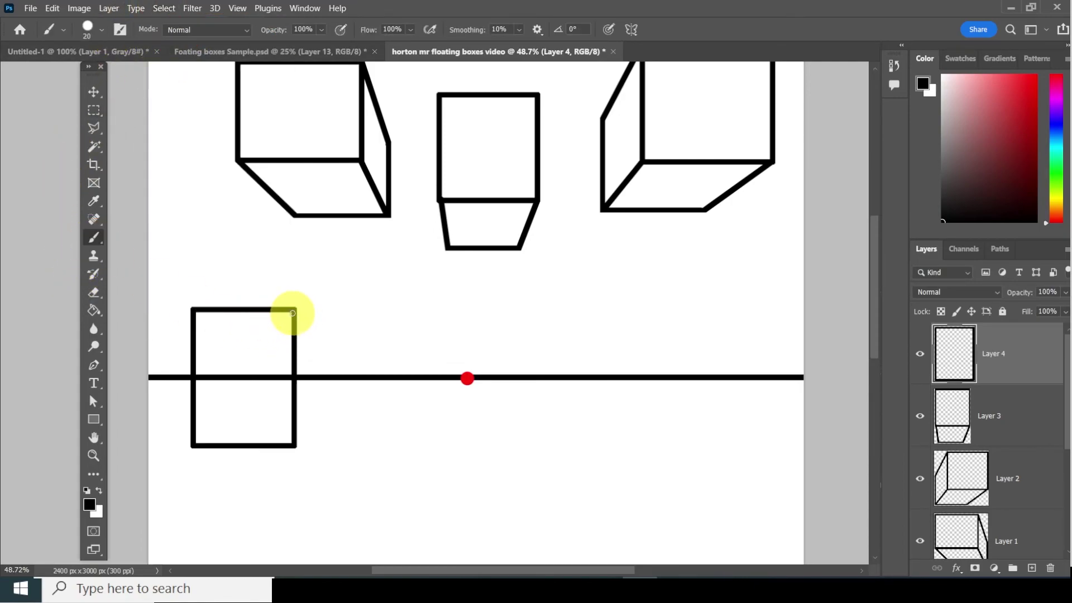
Step: Draw lines from the left box's right corners to the vanishing point, plus its back edge
left_click(293, 311)
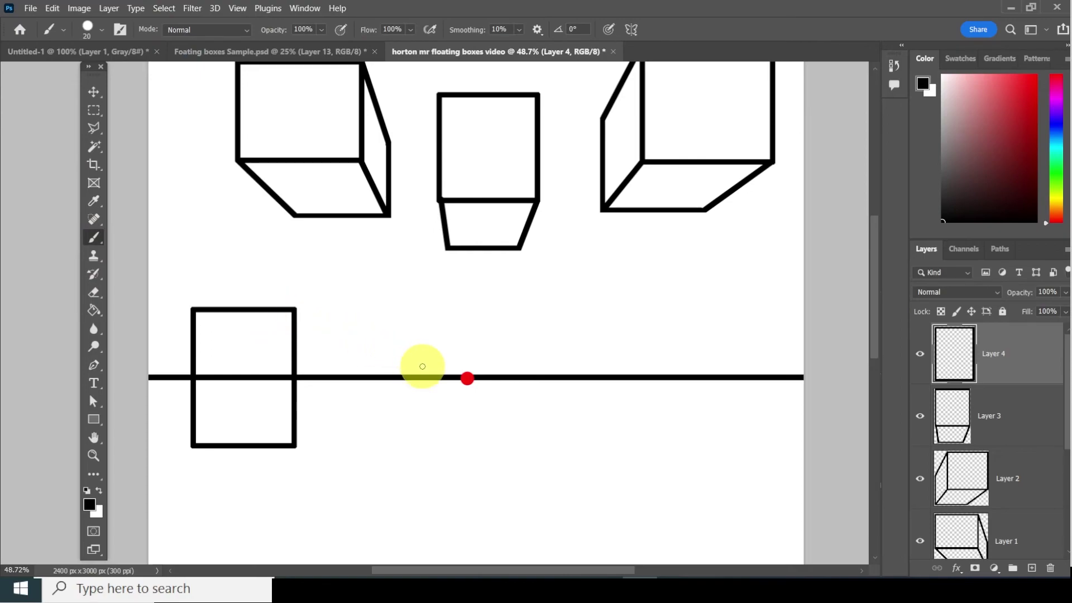
left_click(467, 379, "shift")
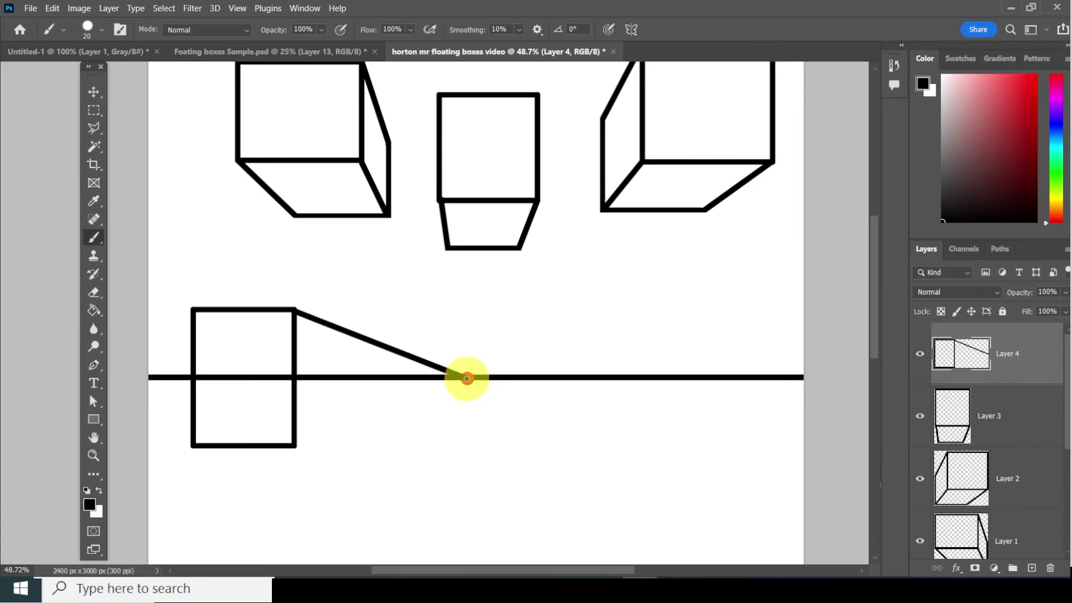
left_click(293, 445, "shift")
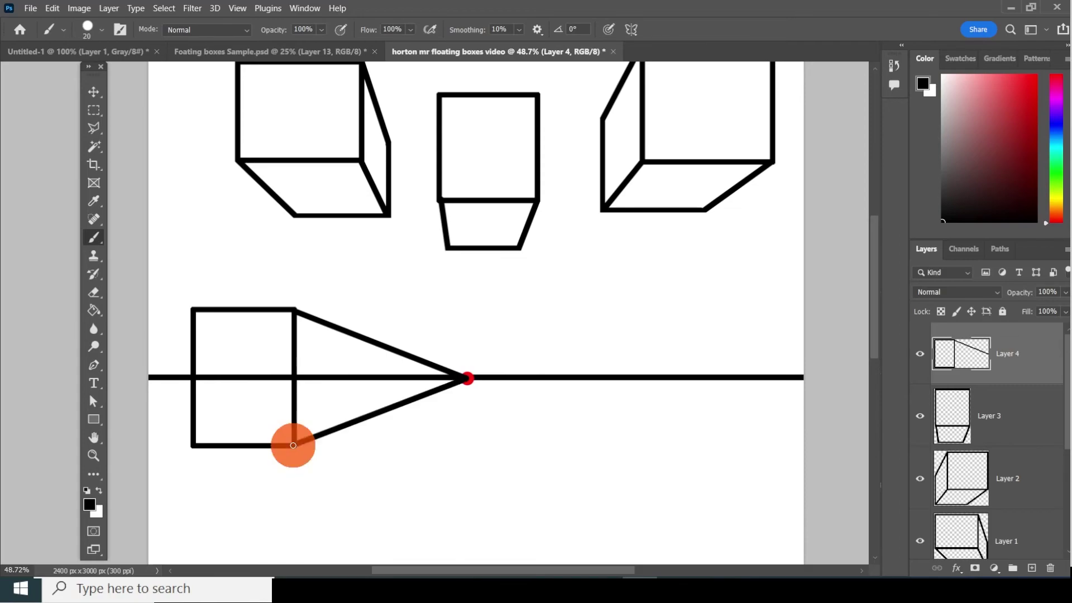
left_click(342, 329)
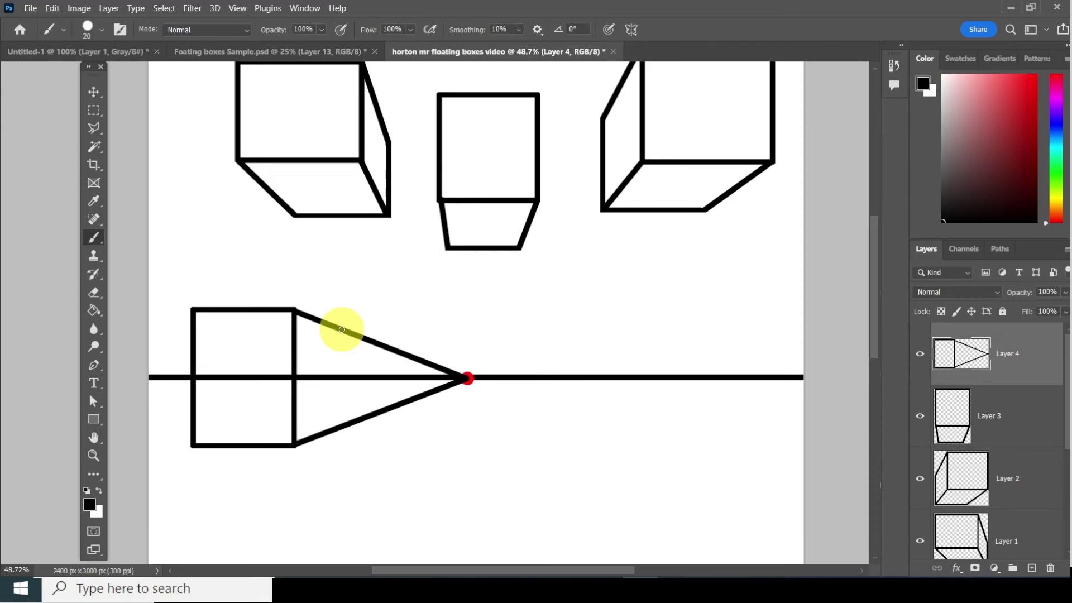
left_click_drag(342, 329, 340, 412)
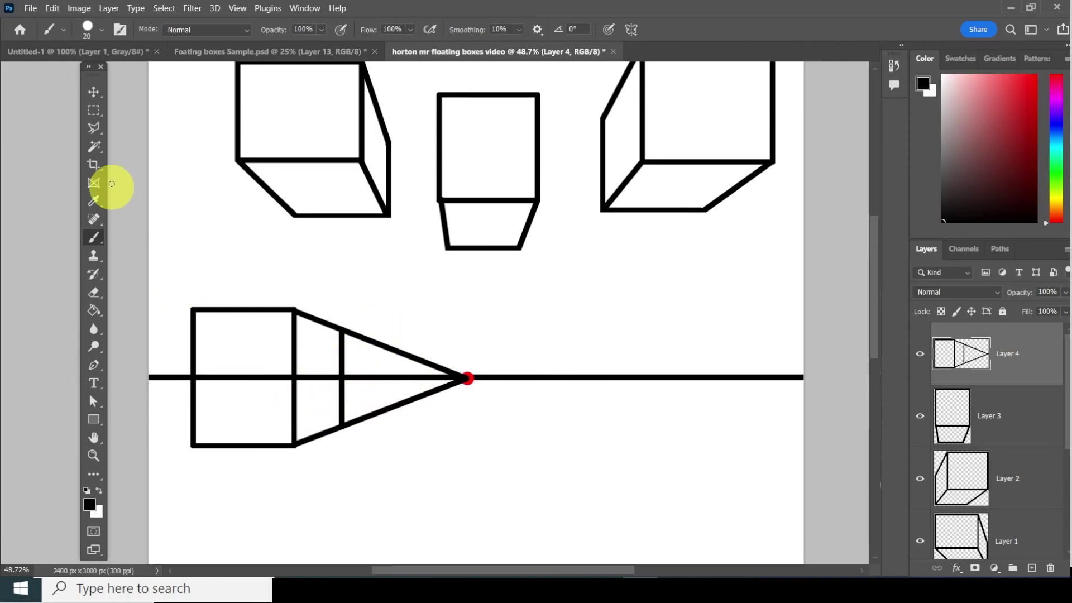
Step: Erase the converging line tips beyond the back edge on Layer 4 and deselect
left_click(96, 114)
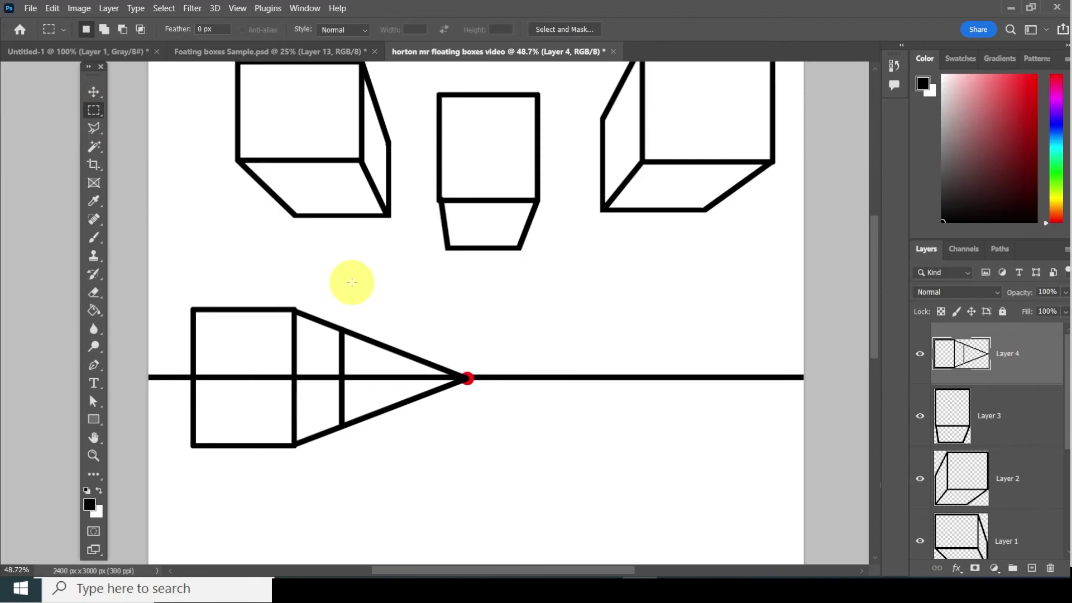
left_click_drag(347, 268, 579, 508)
left_click_drag(514, 443, 511, 442)
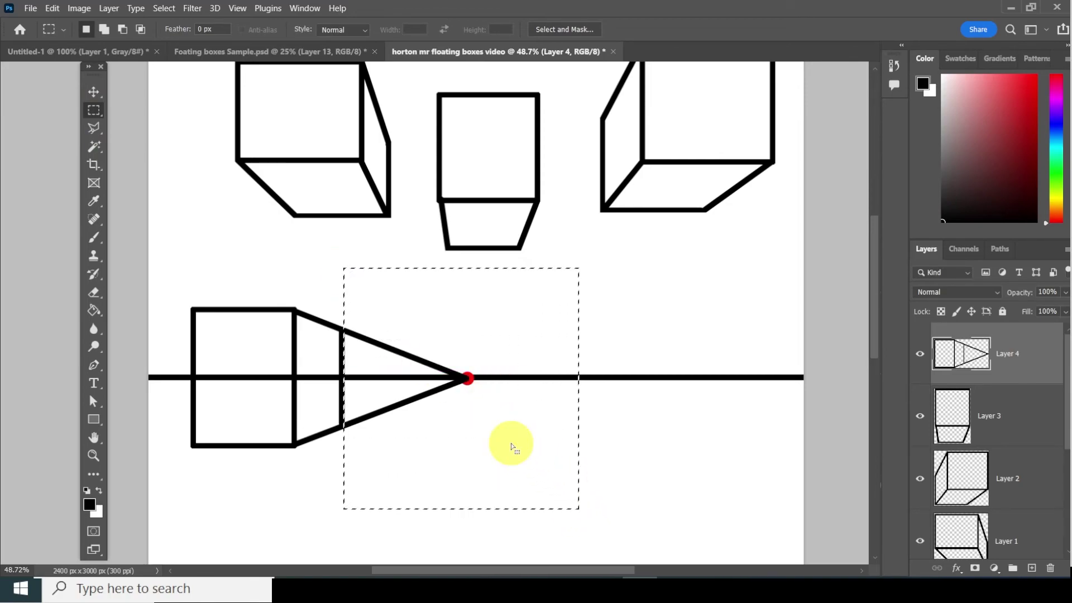
key("Delete")
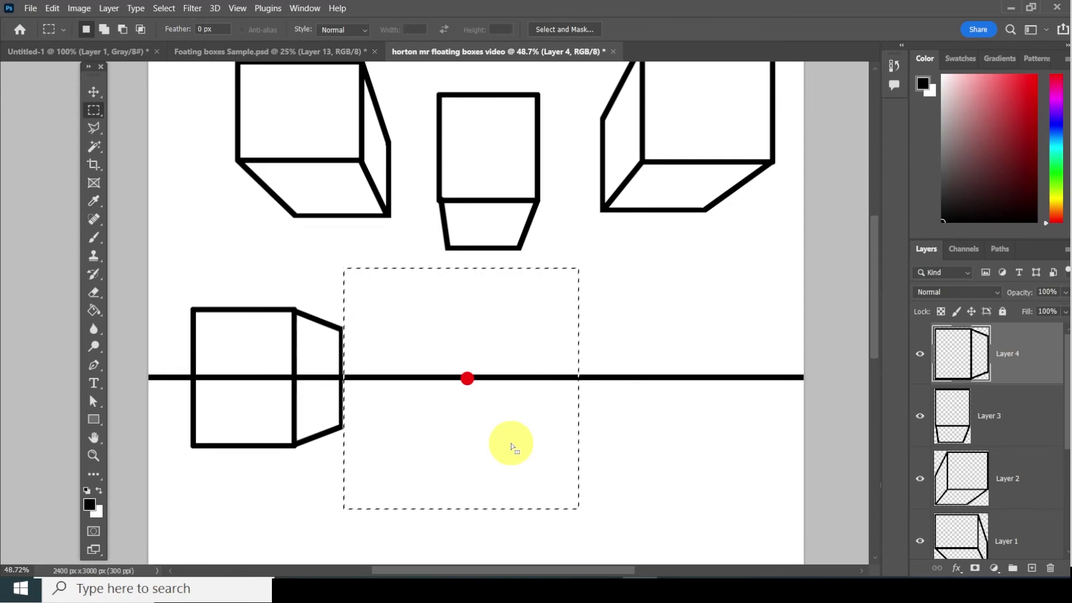
key("ctrl+d")
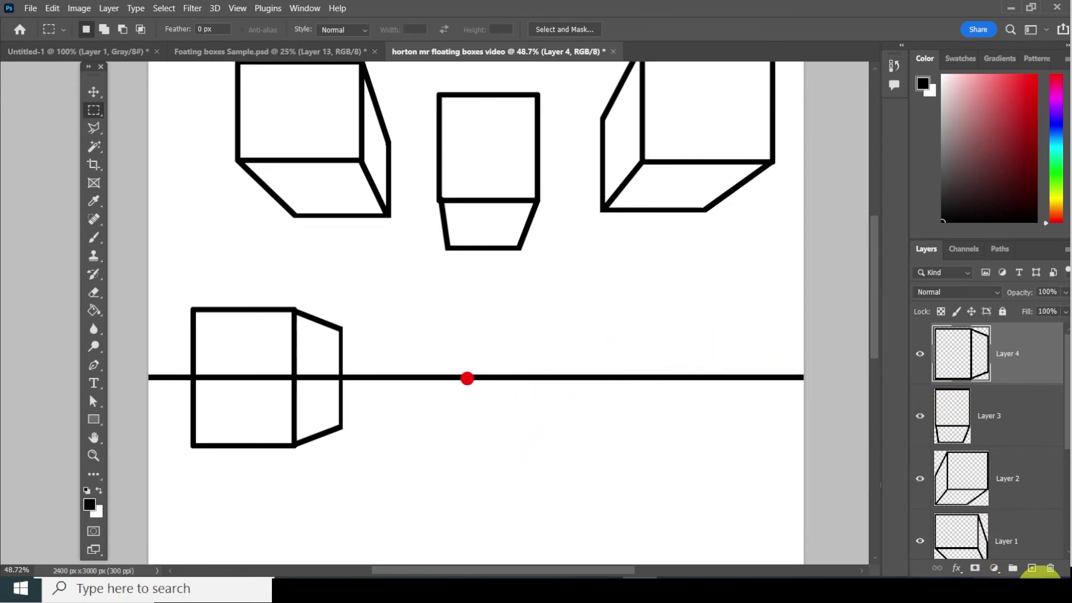
Step: On new Layer 5, outline a square right of the vanishing point with a 20 px black stroke
left_click(1032, 569)
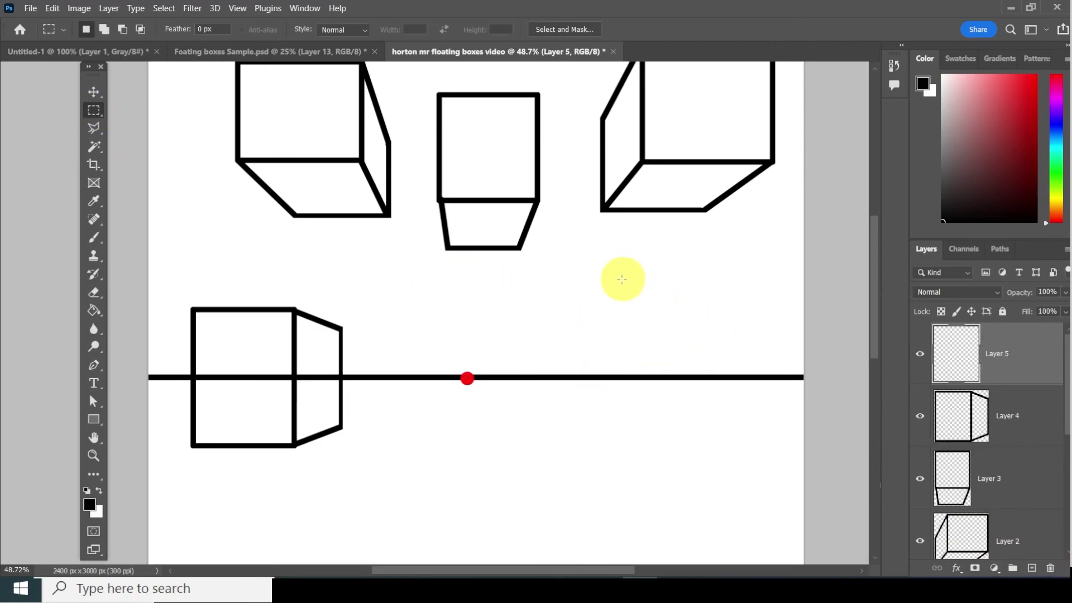
left_click_drag(764, 389, 773, 456)
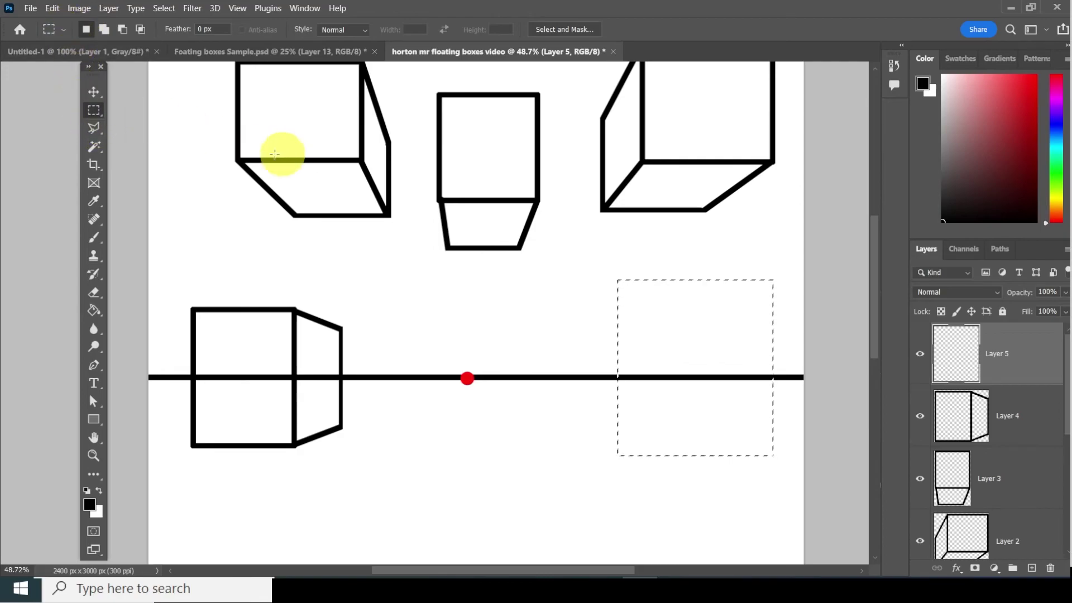
left_click(53, 9)
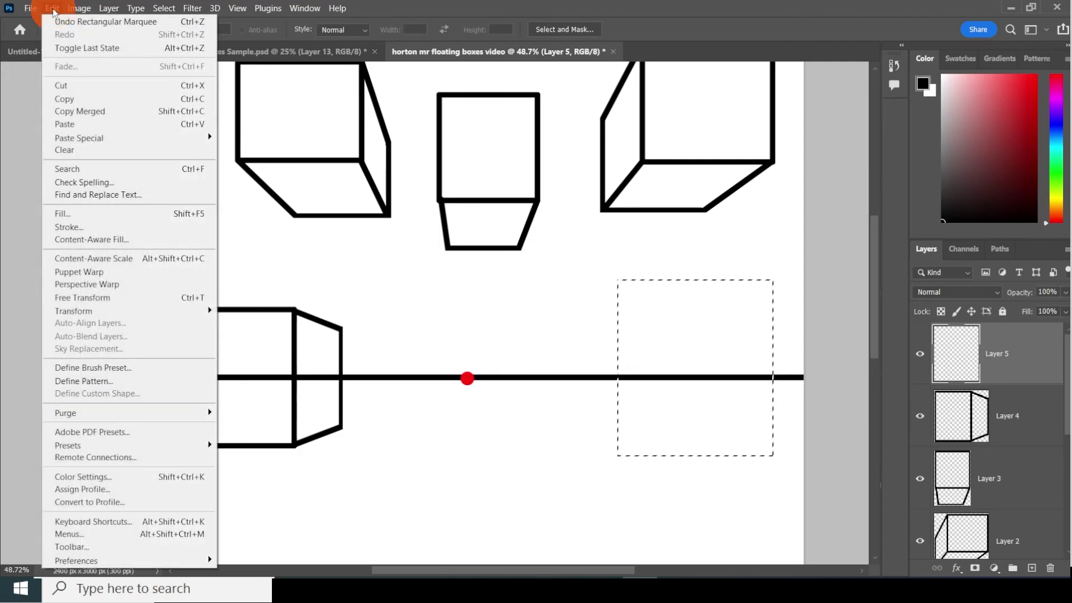
left_click(68, 227)
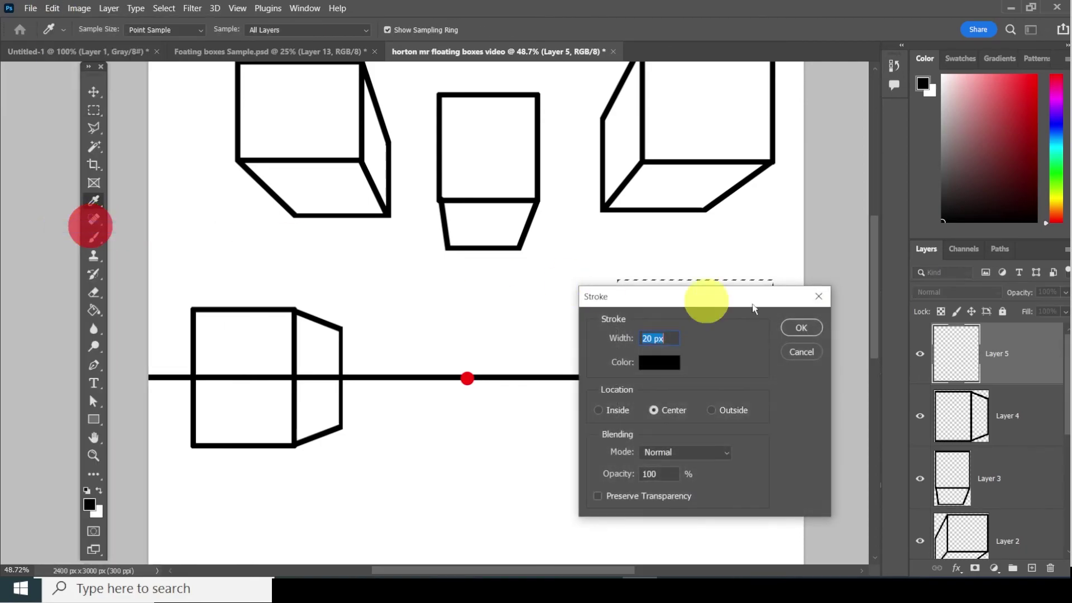
mouse_move(737, 292)
left_mouse_down()
mouse_move(447, 244)
mouse_move(466, 255)
left_mouse_up()
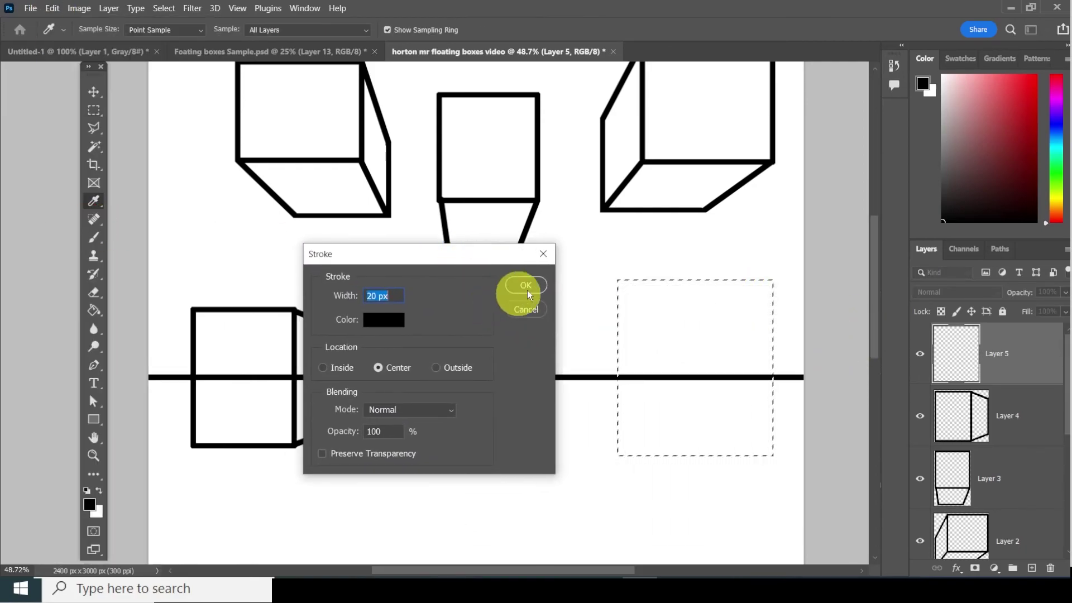
left_click(537, 287)
key("m")
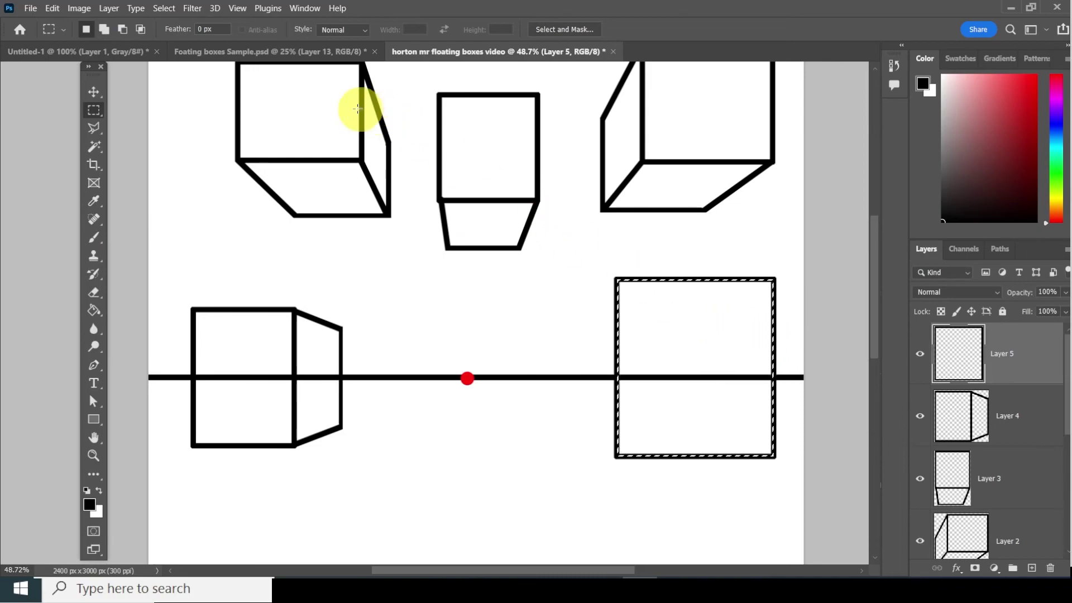
left_click(162, 8)
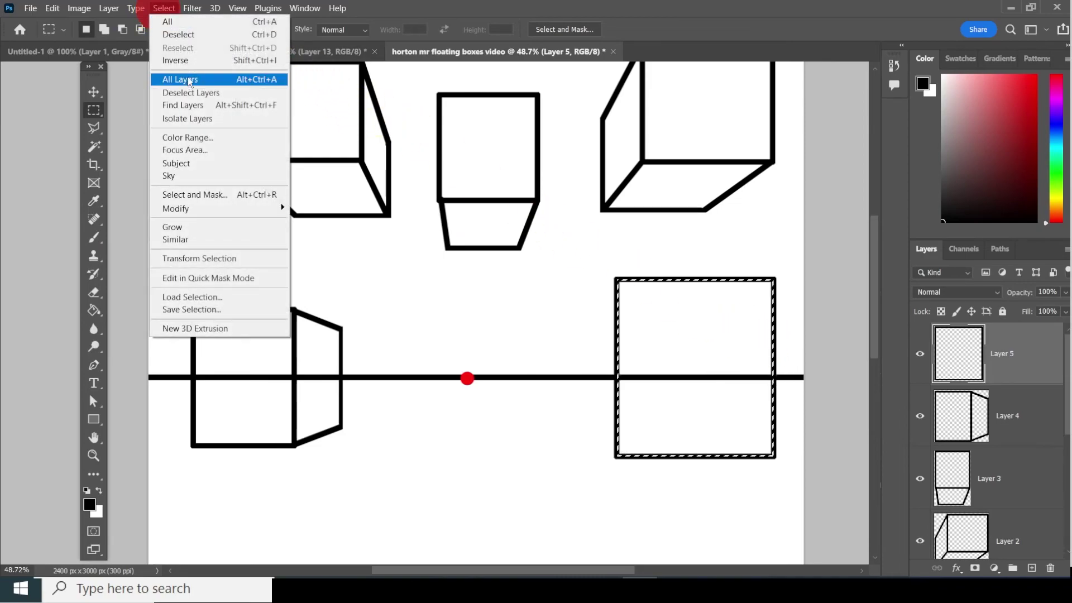
left_click(188, 35)
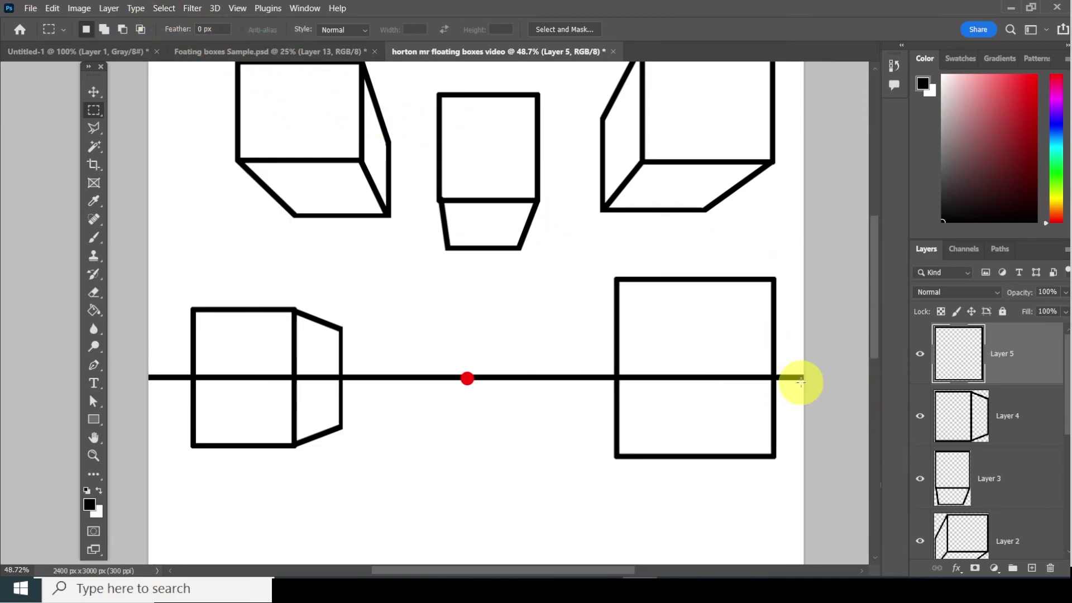
Step: Brush lines from the square's left corners to the vanishing point and add its back edge
left_click(94, 237)
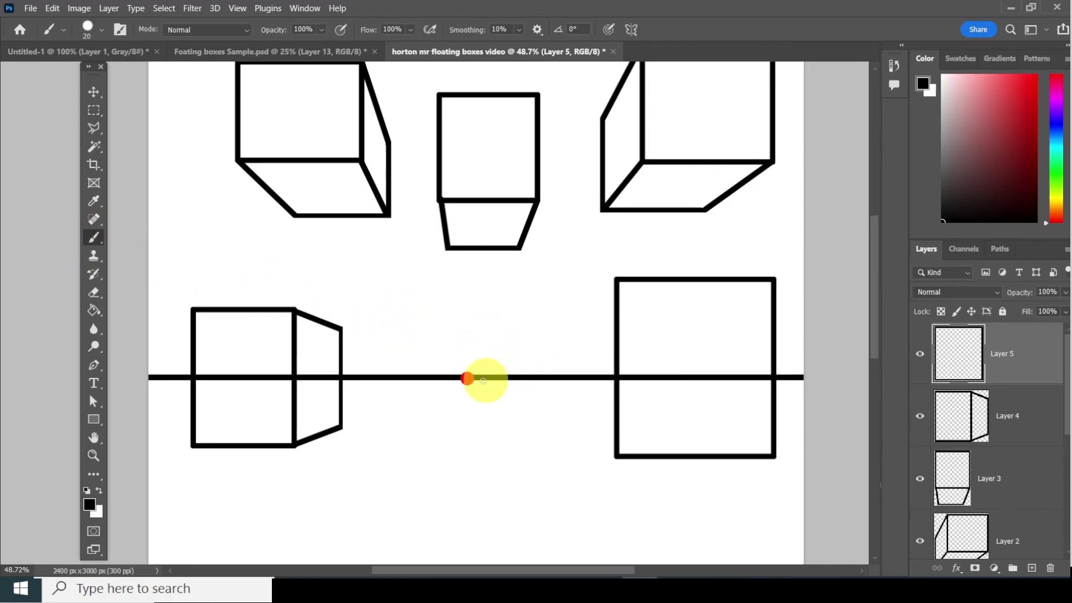
left_click(618, 280)
left_click(466, 378, "shift")
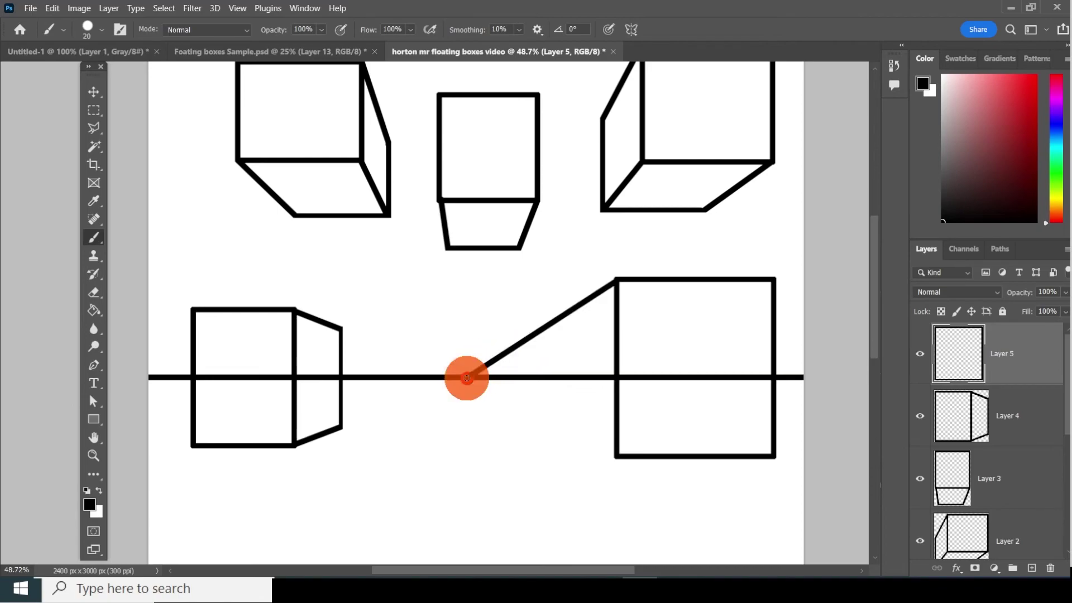
left_click(617, 455, "shift")
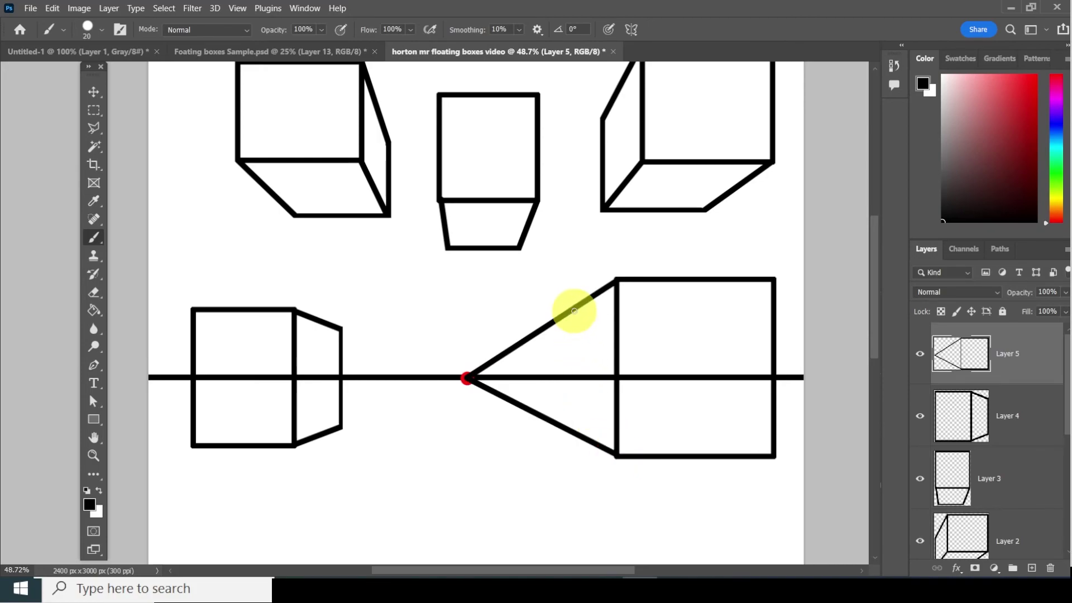
left_click_drag(574, 308, 585, 416)
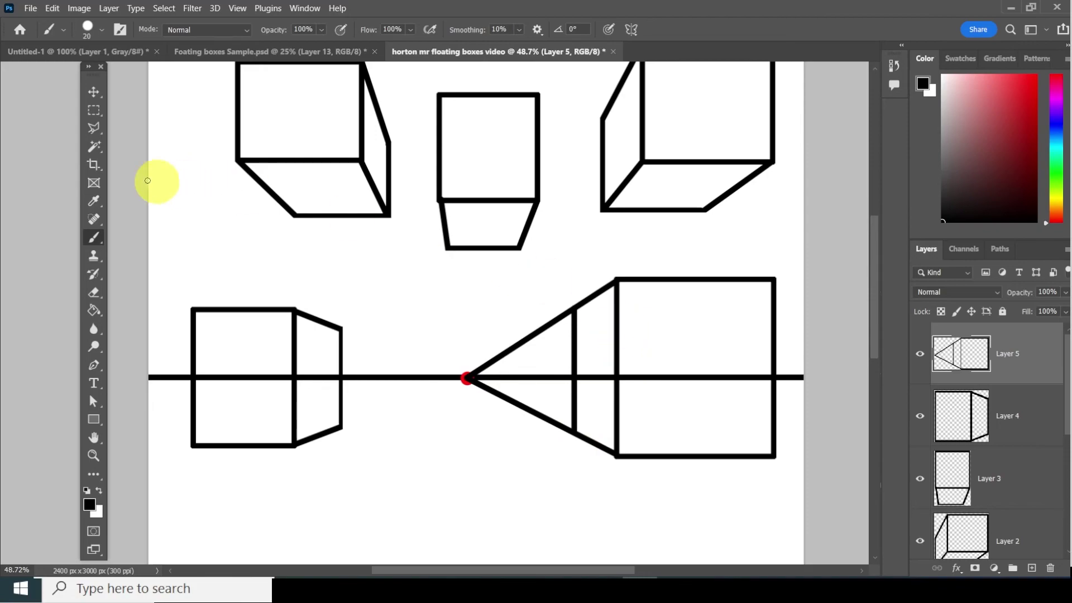
Step: Delete the converging lines between the back edge and the red point, then deselect
left_click(96, 114)
left_click_drag(405, 280, 571, 477)
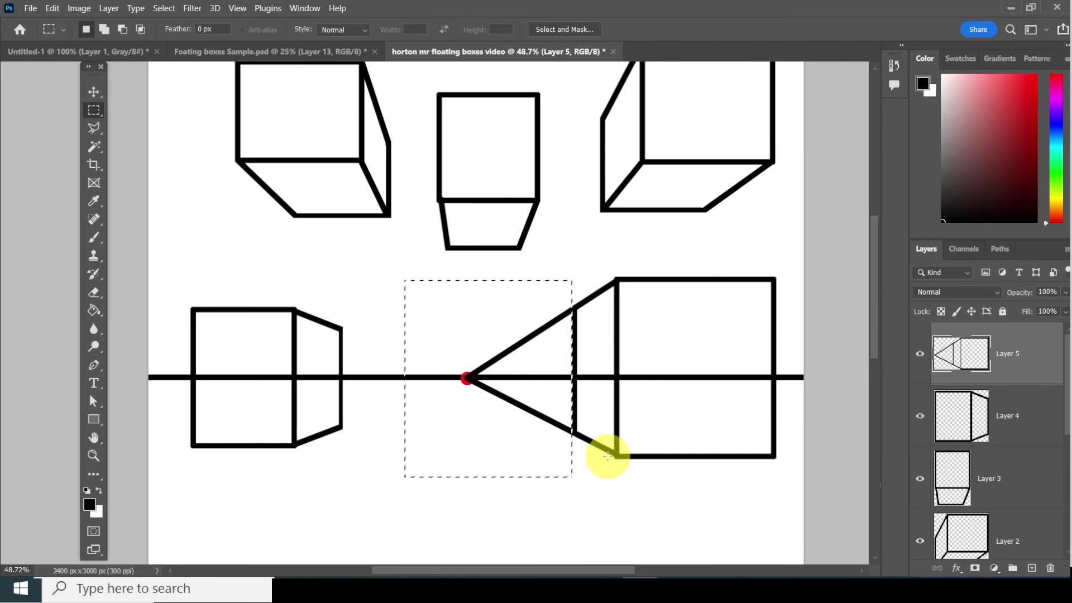
key("Delete")
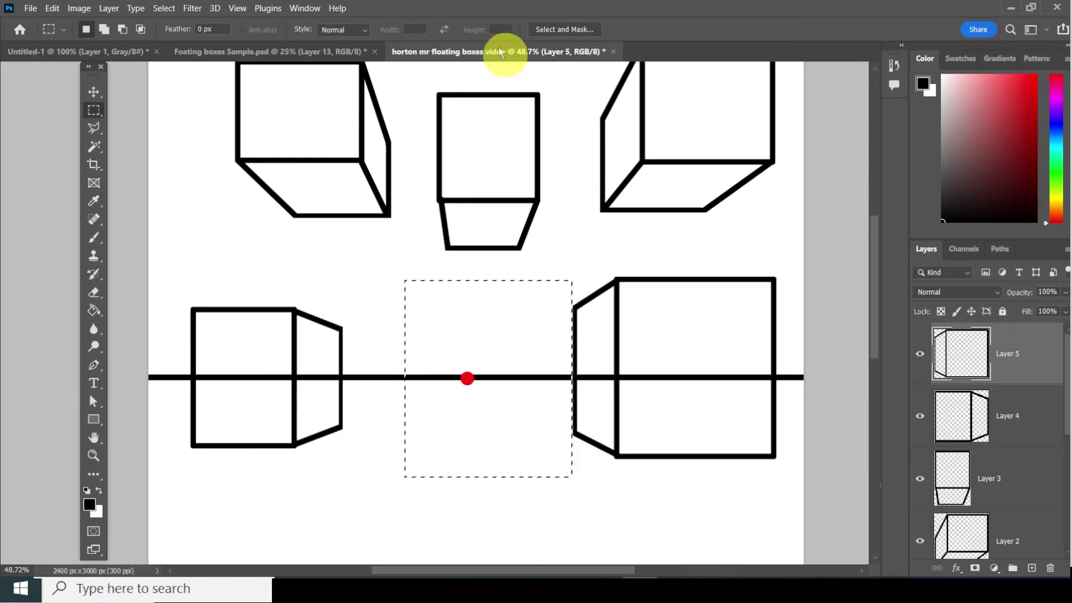
left_click(169, 11)
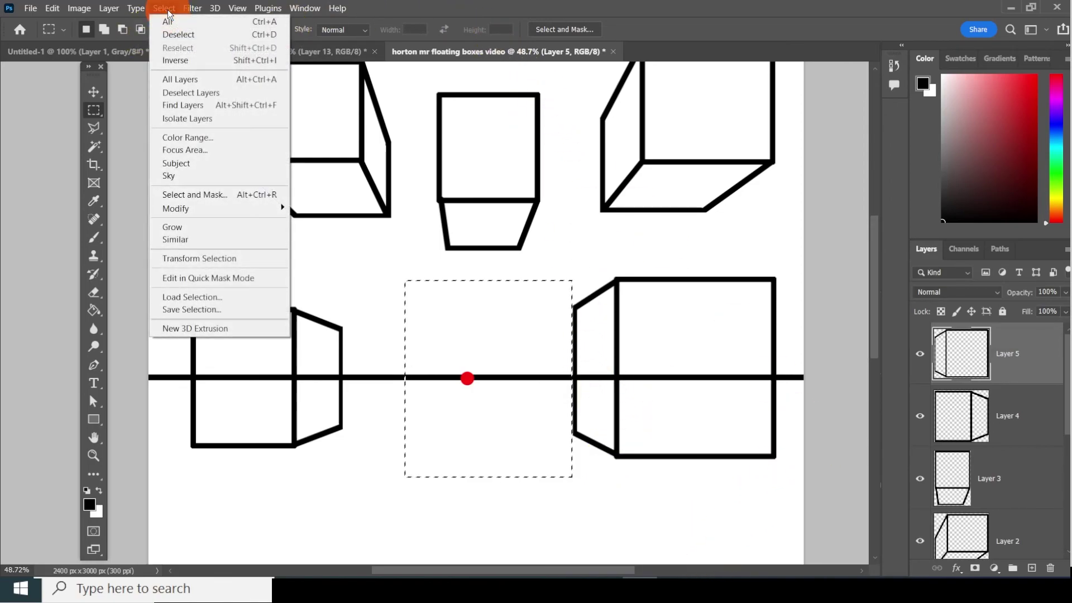
left_click(179, 39)
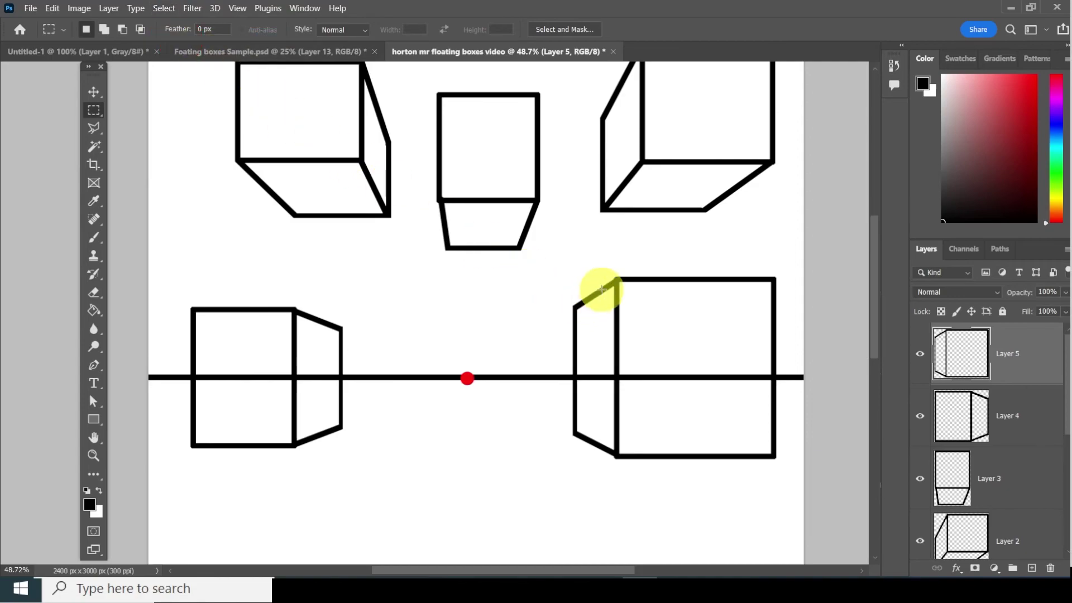
left_click_drag(497, 408, 502, 186)
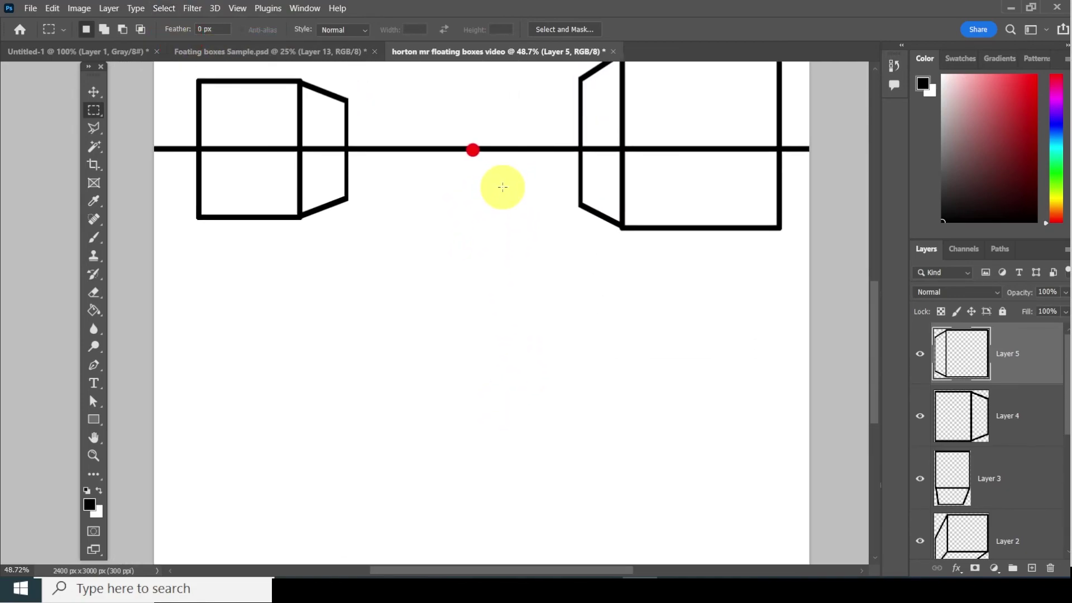
Step: On new Layer 6, outline a tall rectangle below the horizon on the left with a 20 px black stroke
left_click(1033, 569)
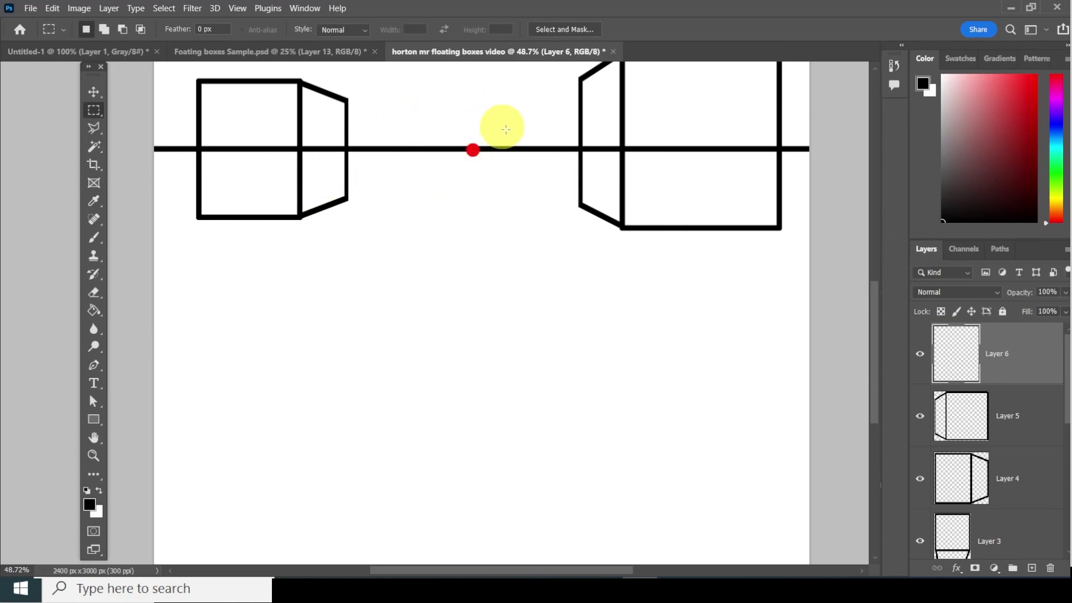
right_click(483, 153)
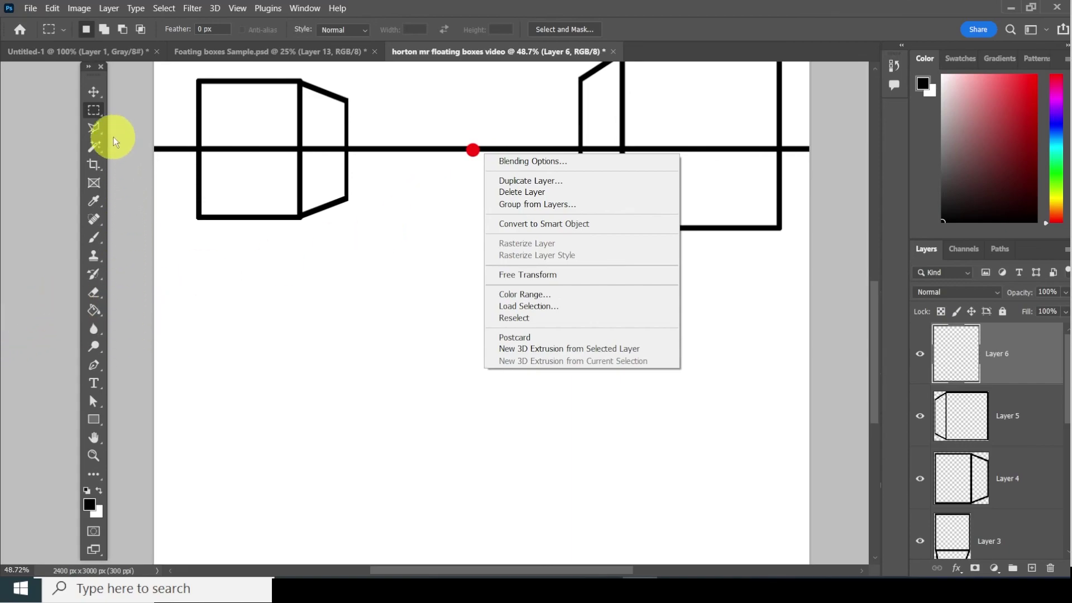
left_click(213, 344)
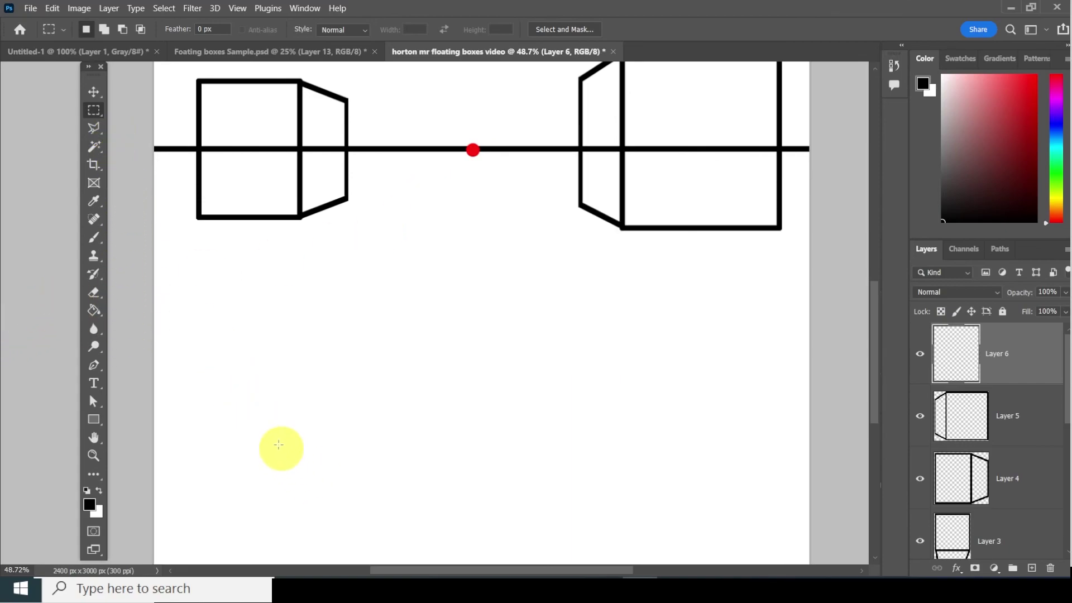
left_click_drag(220, 327, 337, 508)
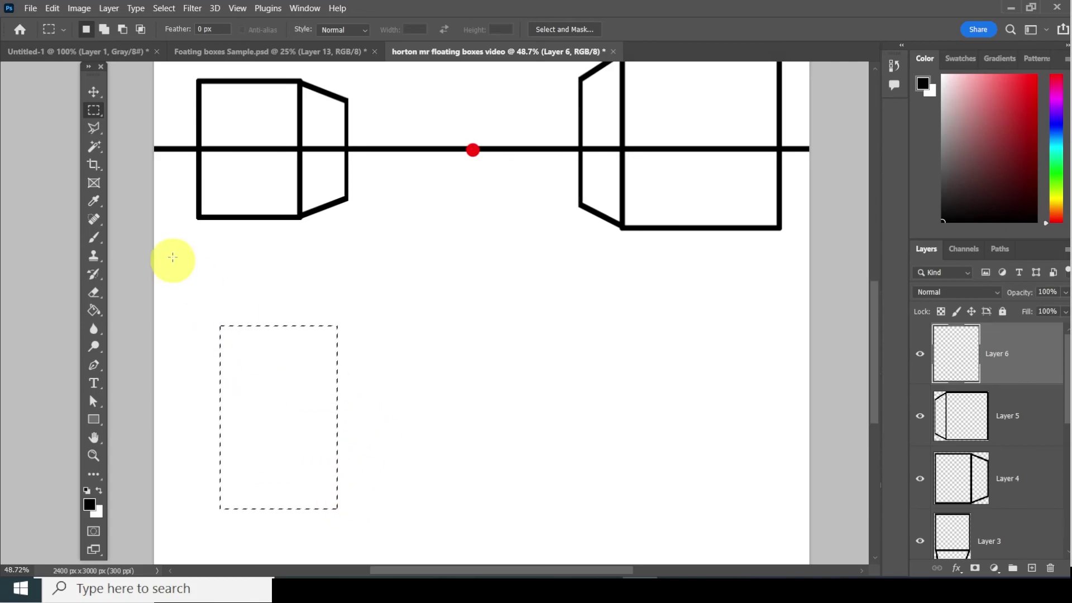
left_click(52, 8)
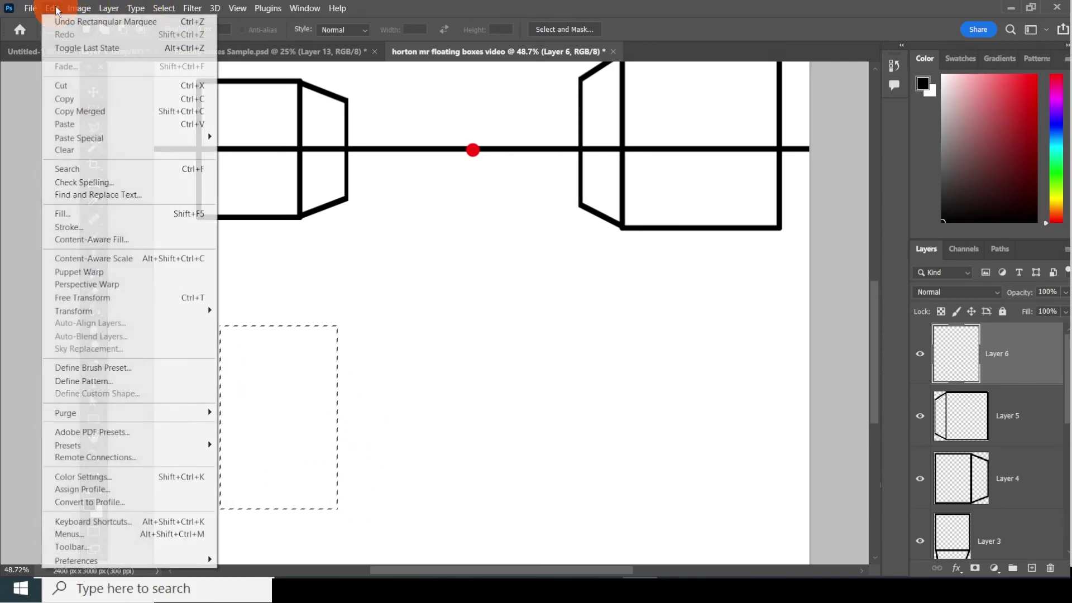
left_click(81, 226)
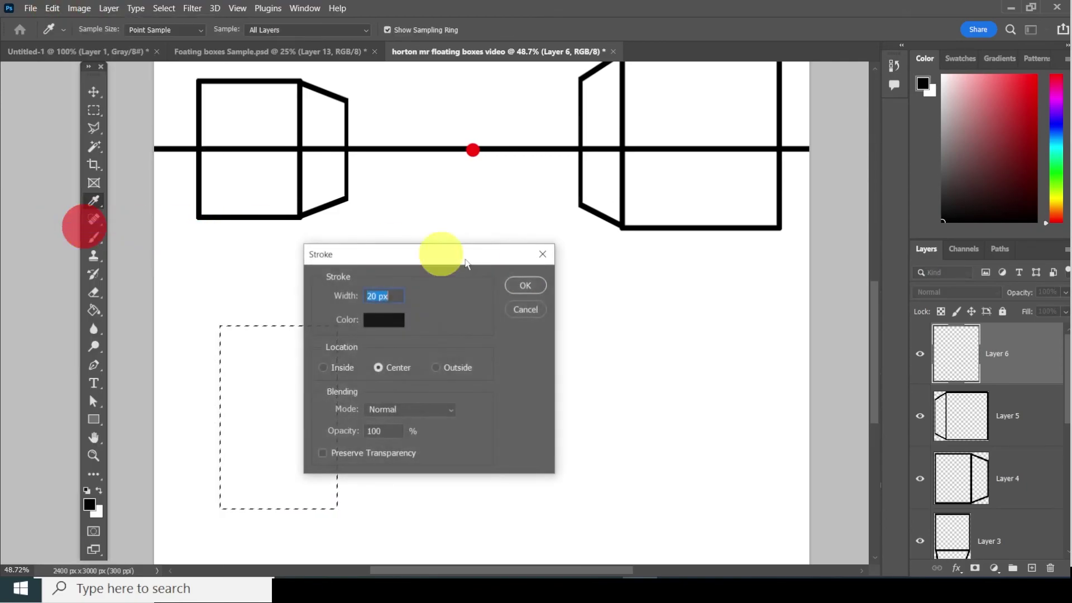
left_click(523, 284)
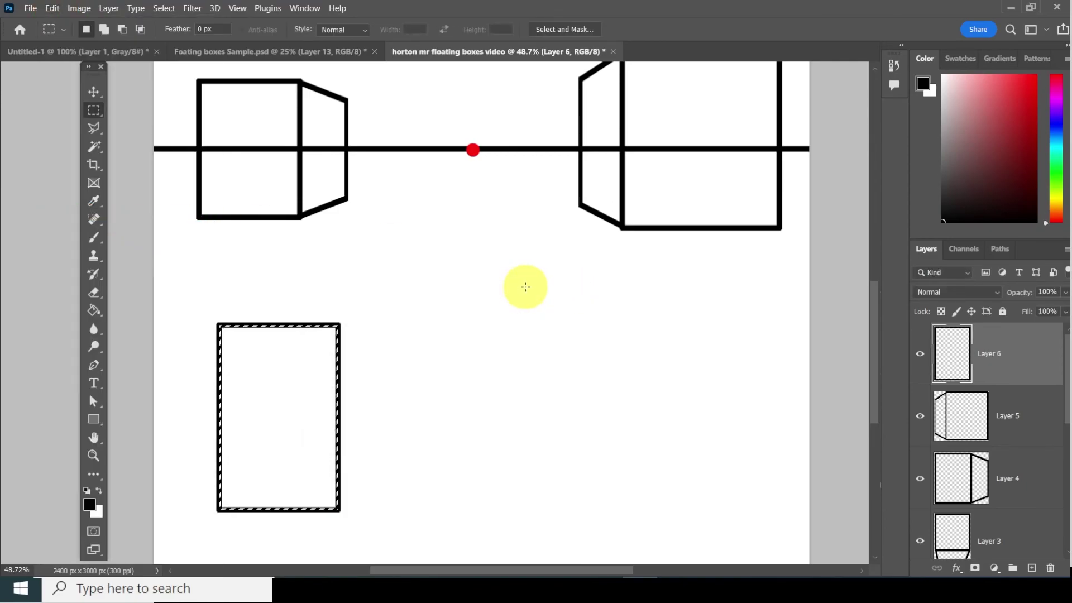
key("ctrl+d")
Step: Brush lines from the rectangle's top corners and bottom-right corner to the vanishing point
left_click(95, 237)
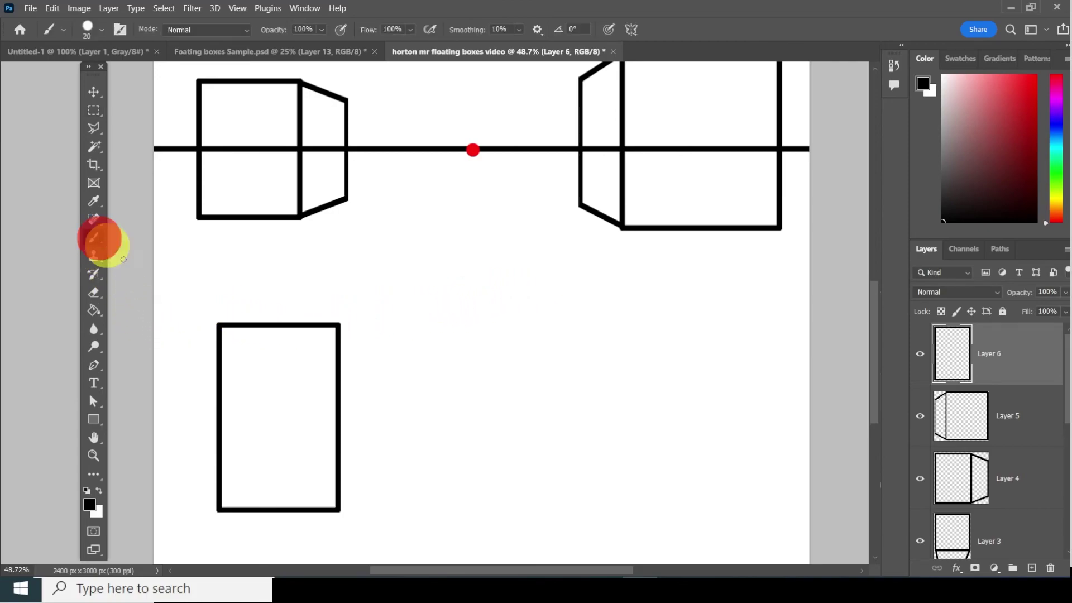
left_click(221, 326)
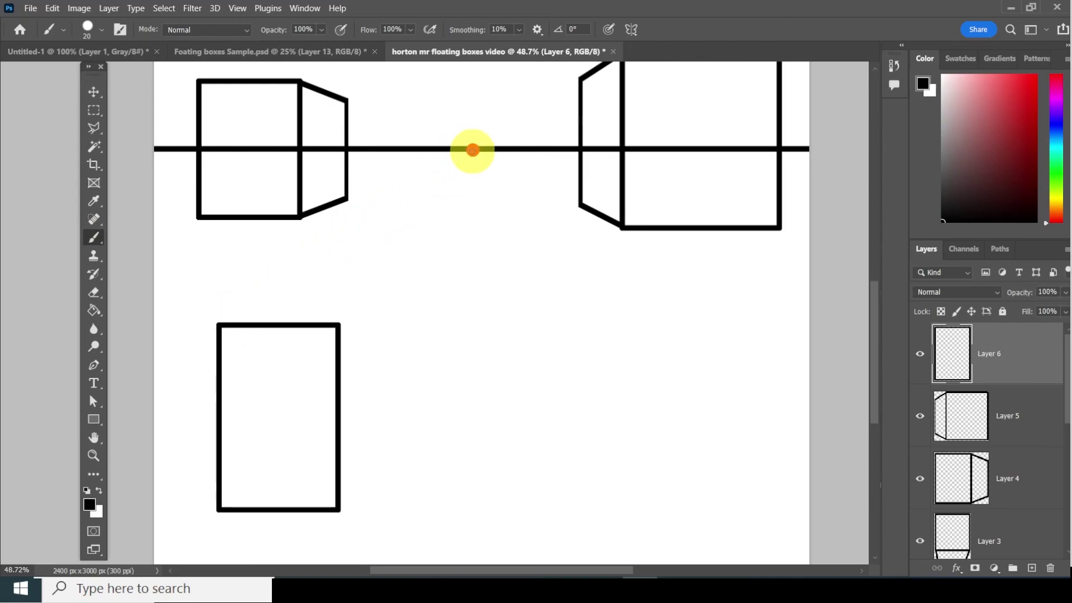
left_click(472, 150, "shift")
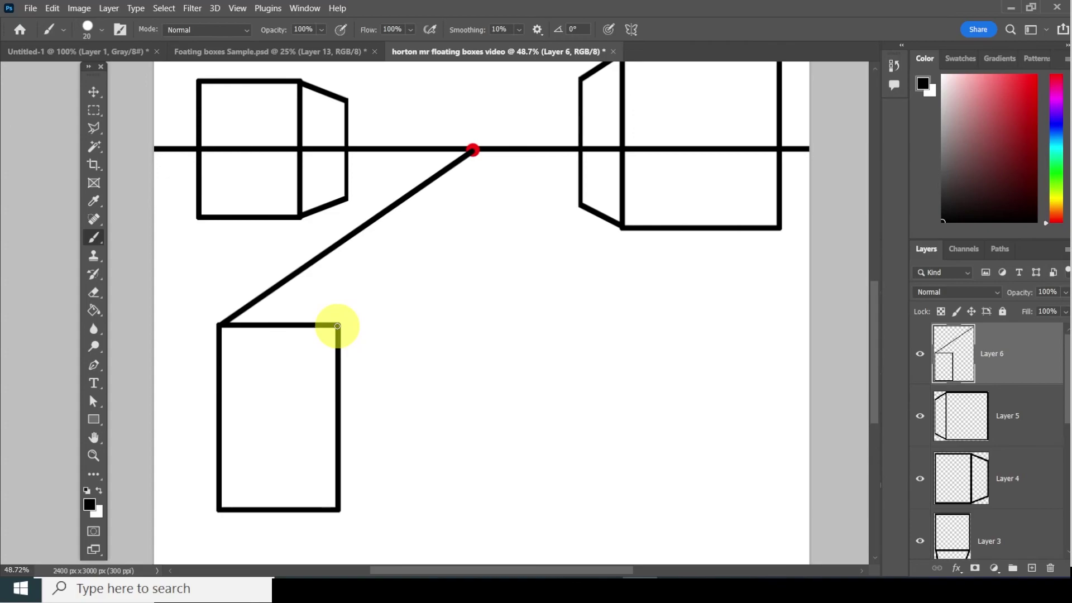
left_click(338, 326, "shift")
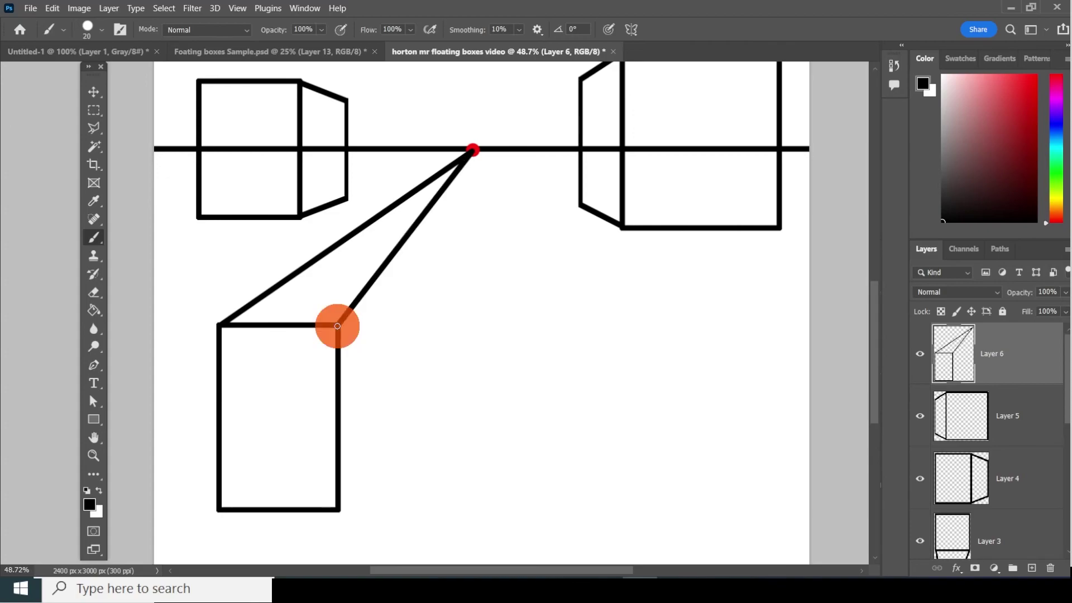
left_click(338, 508)
left_click(474, 151, "shift")
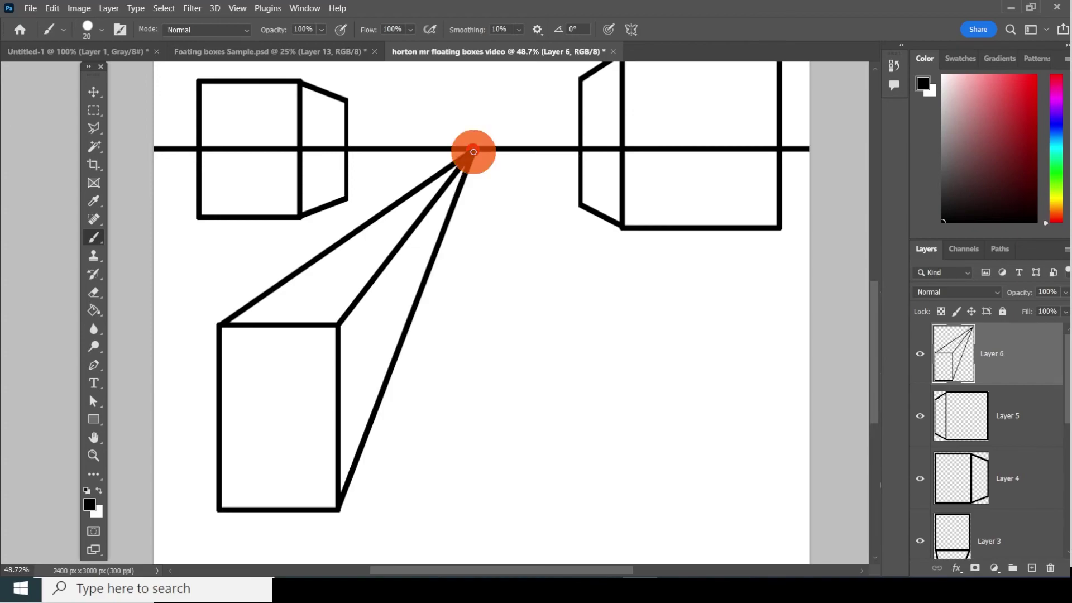
Step: Draw the box's horizontal back top edge and back vertical edge
left_click(282, 284)
left_click_drag(281, 284, 356, 285)
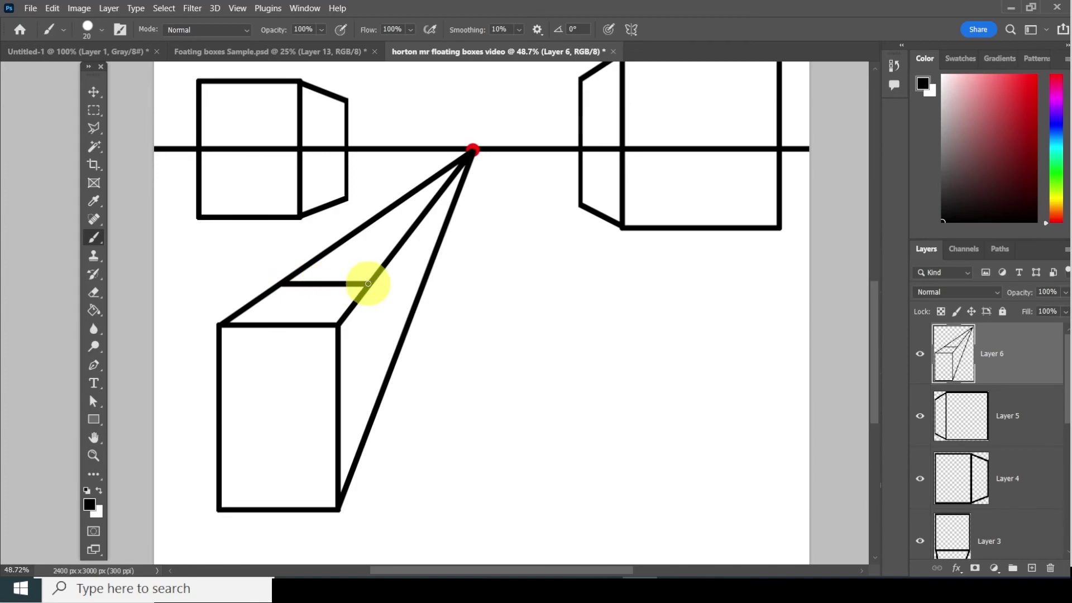
left_click(368, 284)
left_click_drag(368, 284, 373, 411)
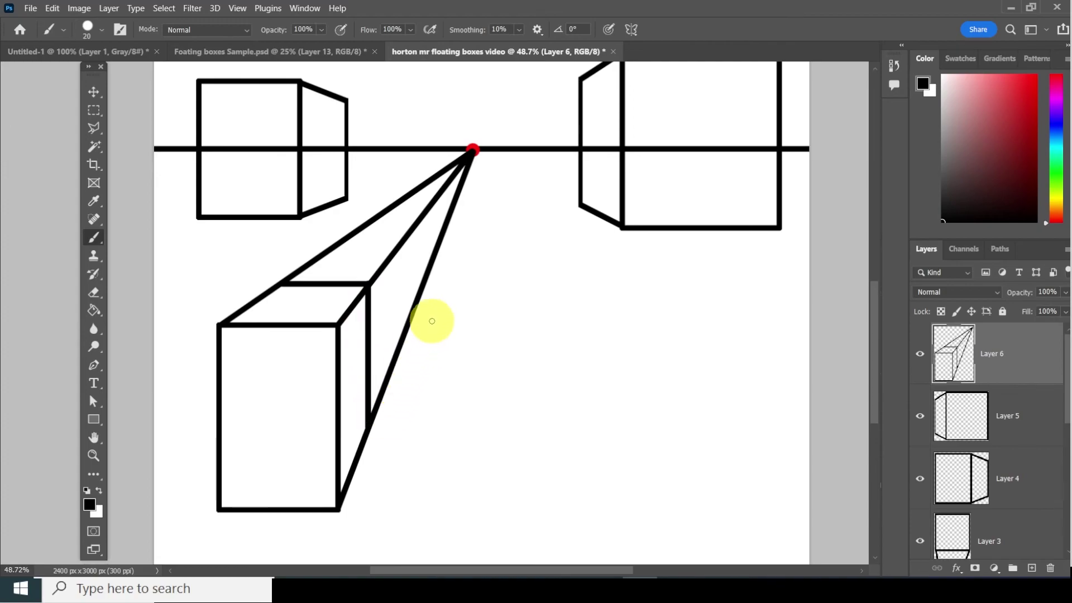
Step: Delete the converging lines beyond the box's back and the leftover diagonal, then deselect
left_click(98, 112)
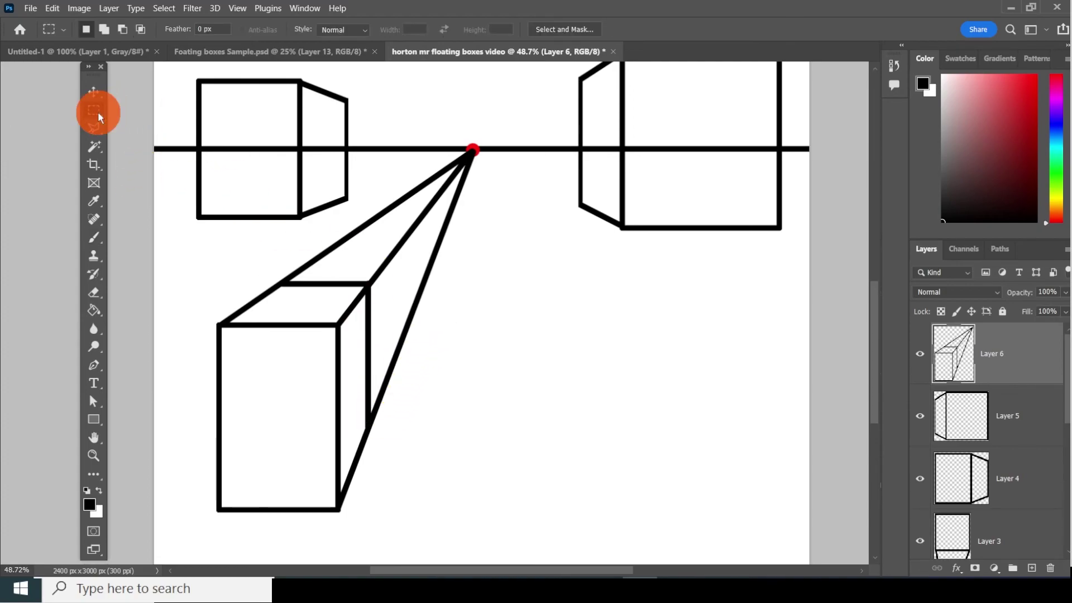
left_click_drag(175, 73, 498, 282)
key("Delete")
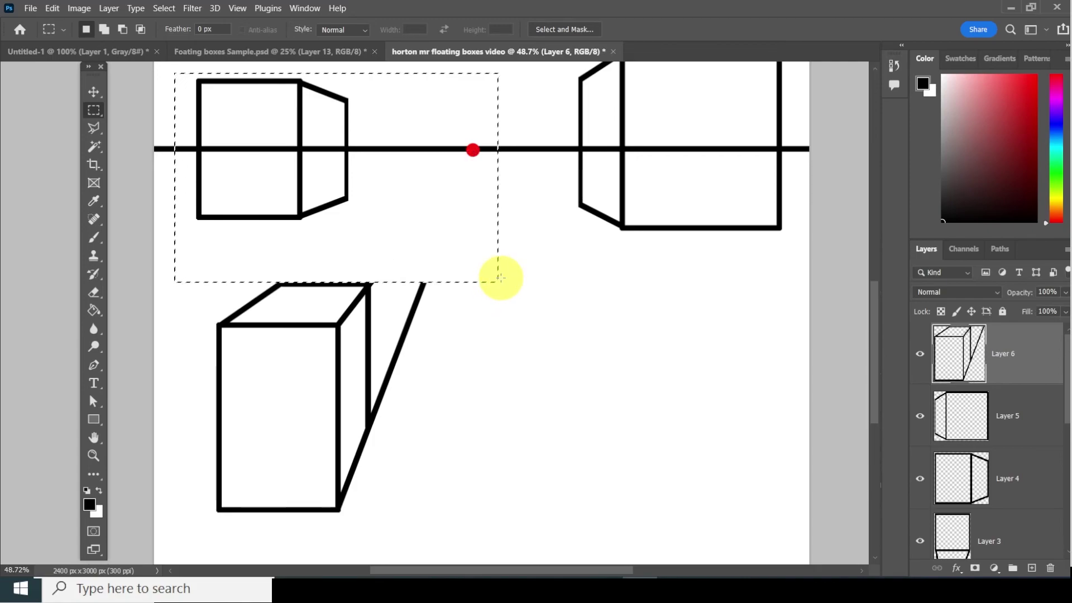
left_click_drag(379, 188, 570, 385)
key("Delete")
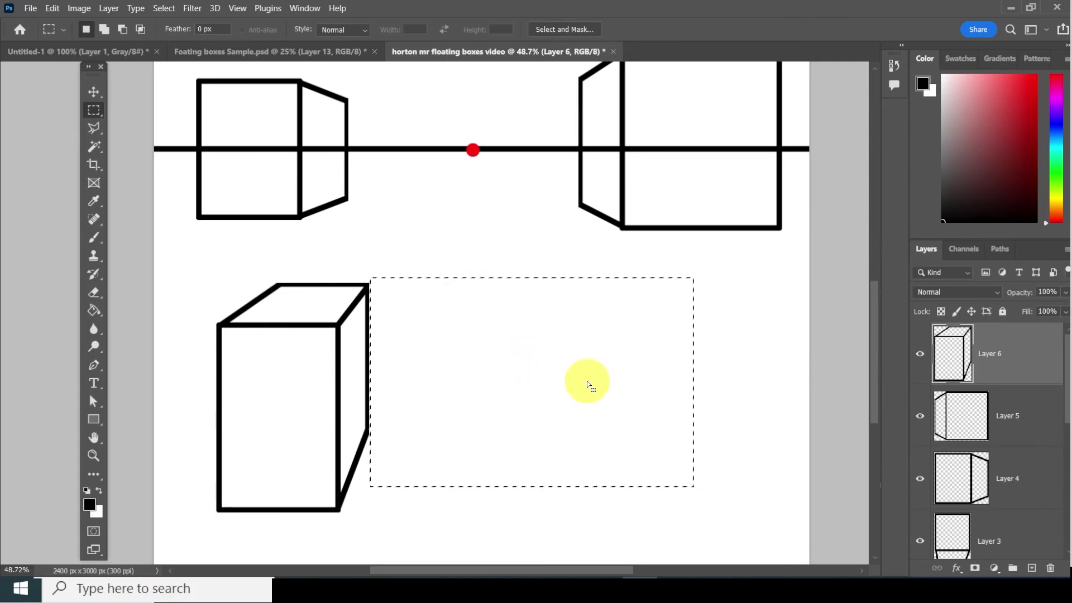
key("ctrl+d")
Step: On new Layer 7, outline a tall rectangle right of the box with a 20 px black stroke
left_click(1031, 568)
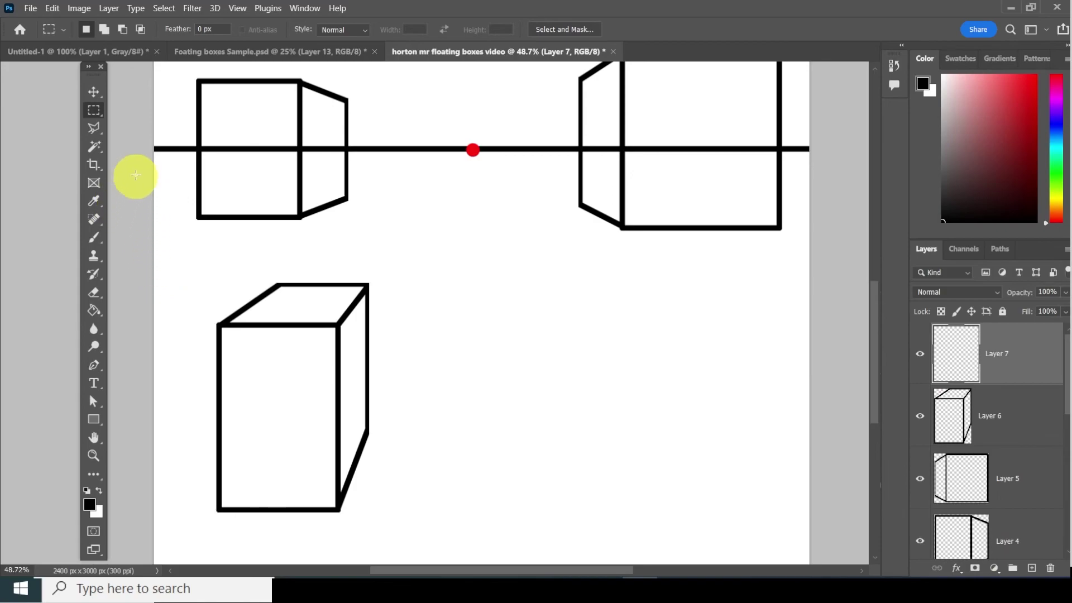
left_click_drag(419, 287, 533, 509)
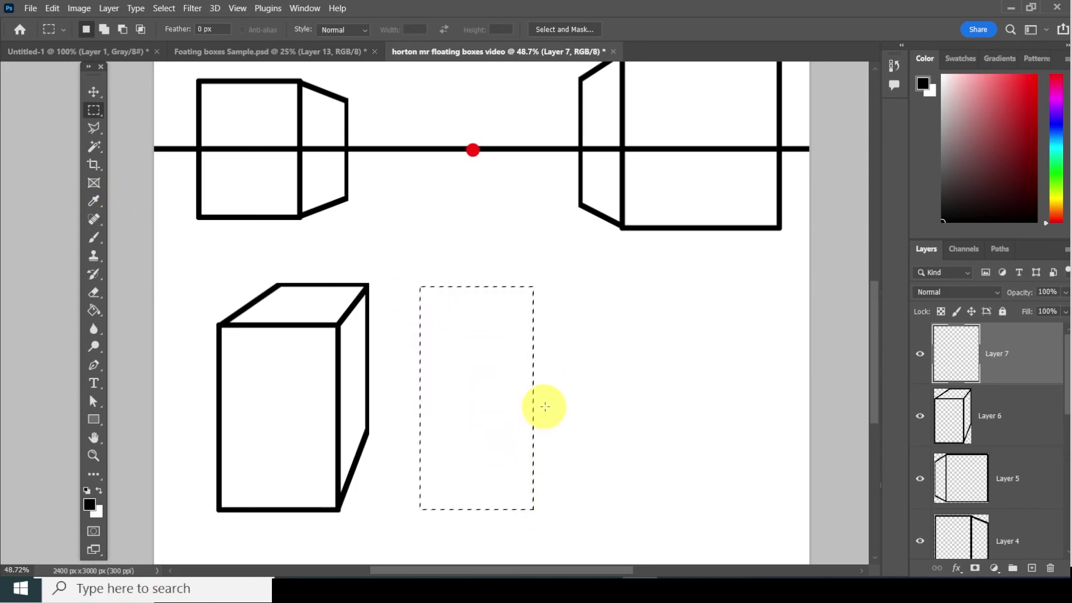
key("ctrl+minus")
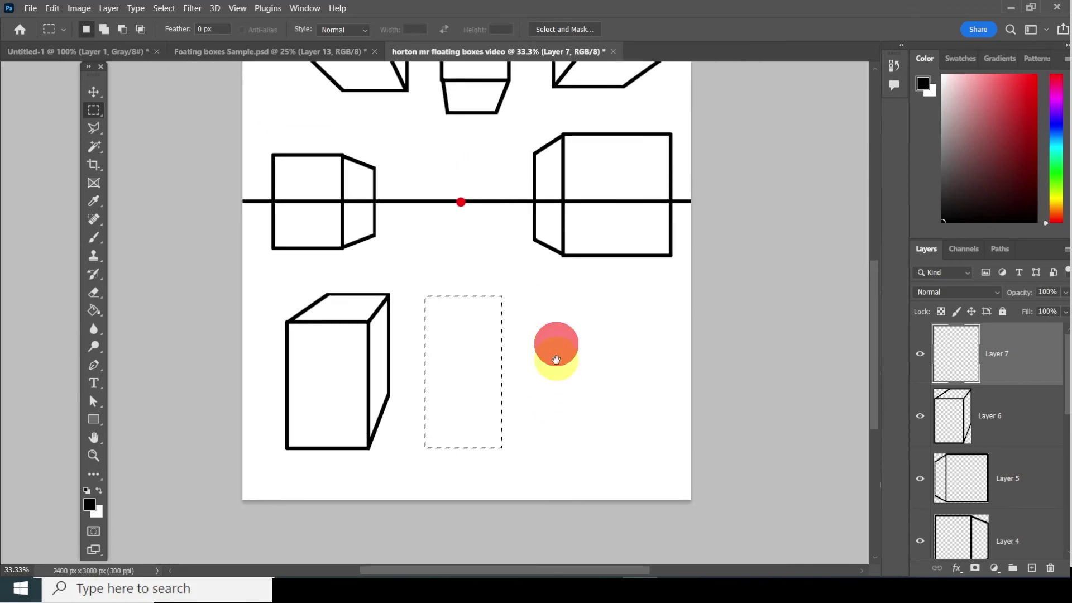
left_click_drag(555, 347, 552, 419)
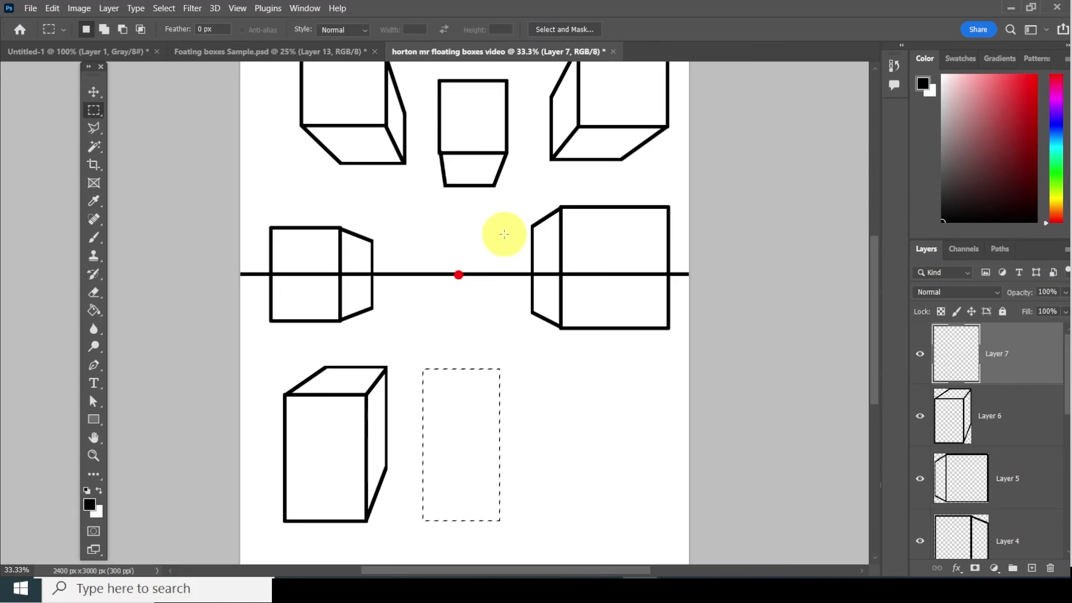
left_click(52, 8)
left_click(83, 228)
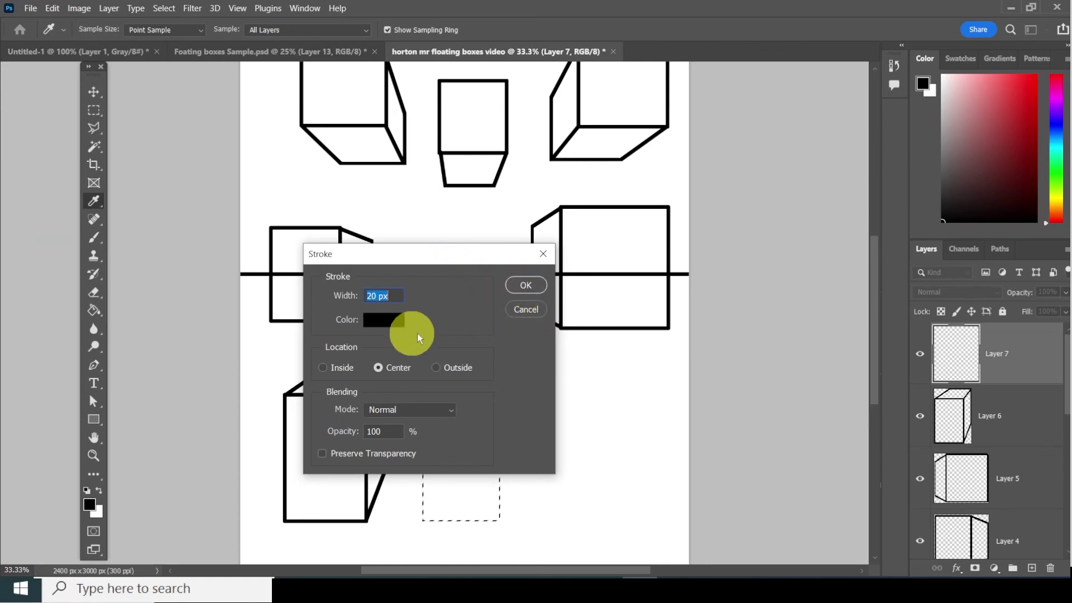
left_click(527, 286)
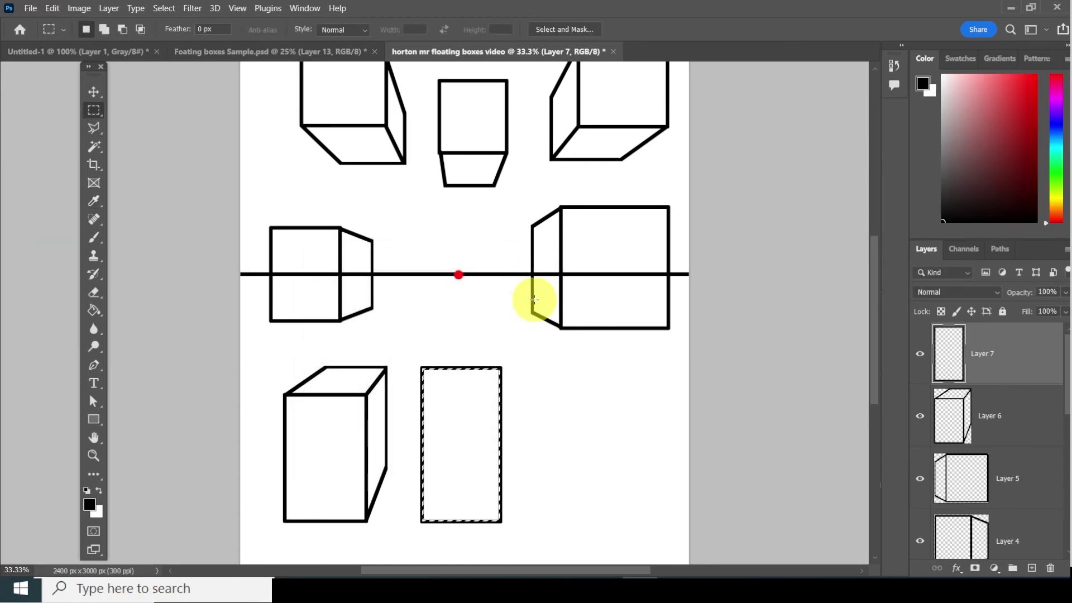
key("ctrl+d")
Step: Brush lines from the rectangle's top corners to the vanishing point
left_click(94, 239)
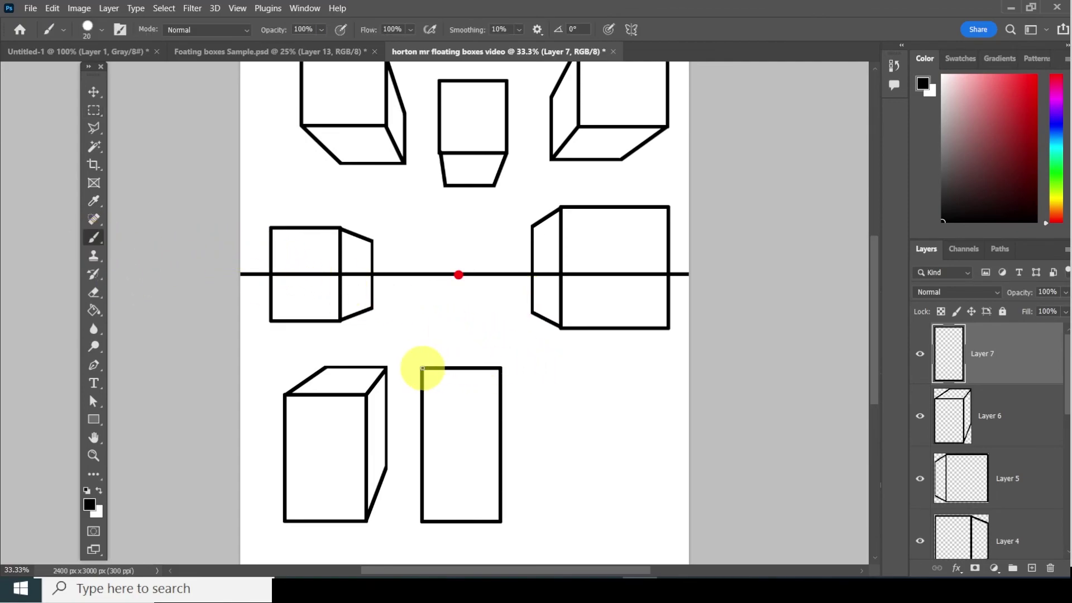
left_click(422, 368)
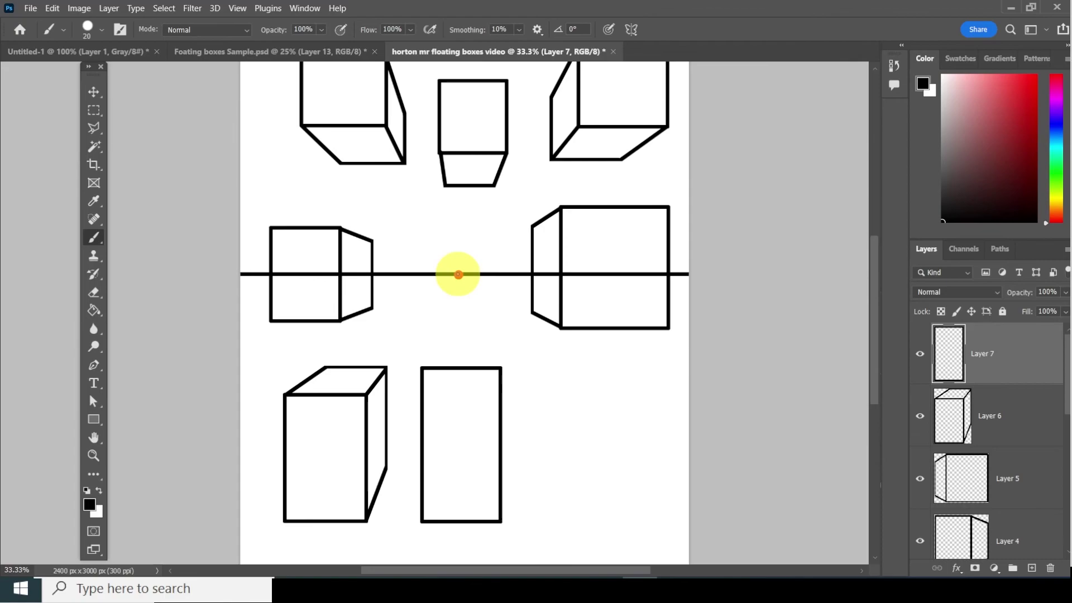
left_click(458, 275, "shift")
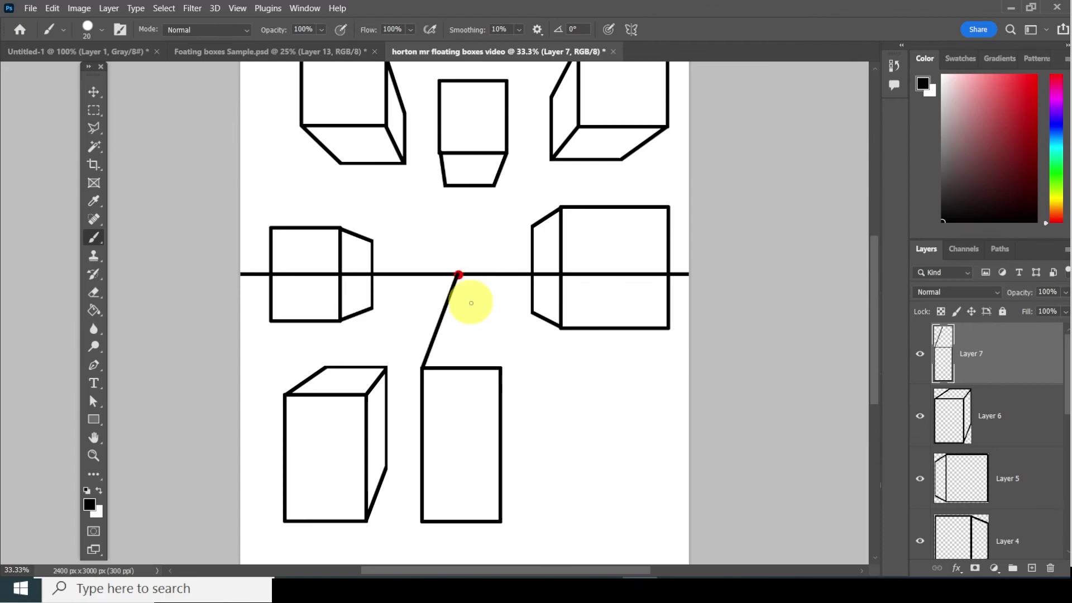
left_click(500, 369, "shift")
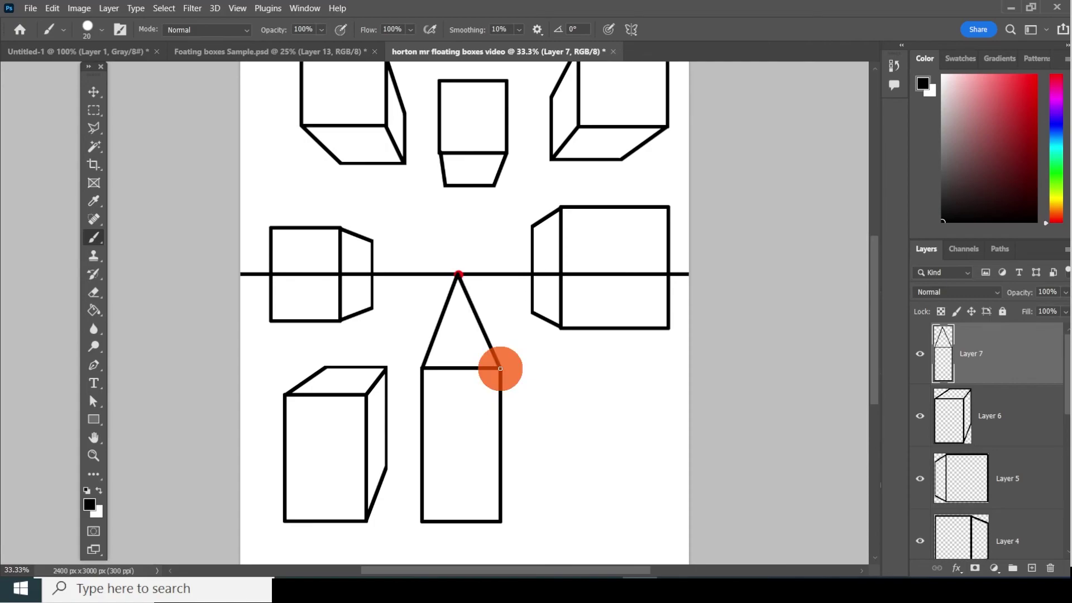
Step: Draw a horizontal back edge across the triangle and delete the apex above it
left_click(435, 334)
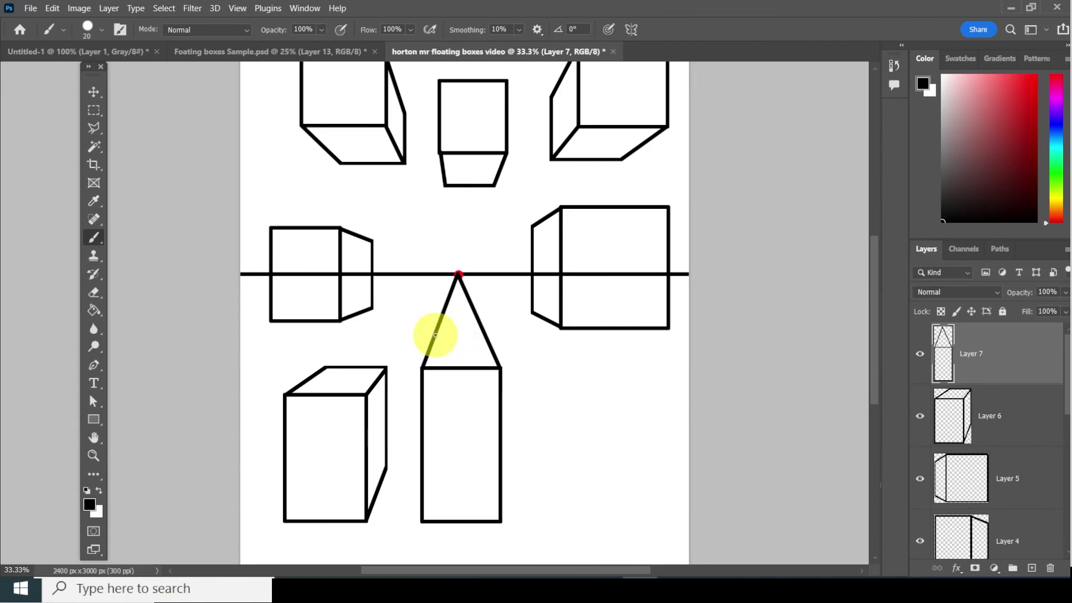
left_click_drag(435, 335, 493, 332)
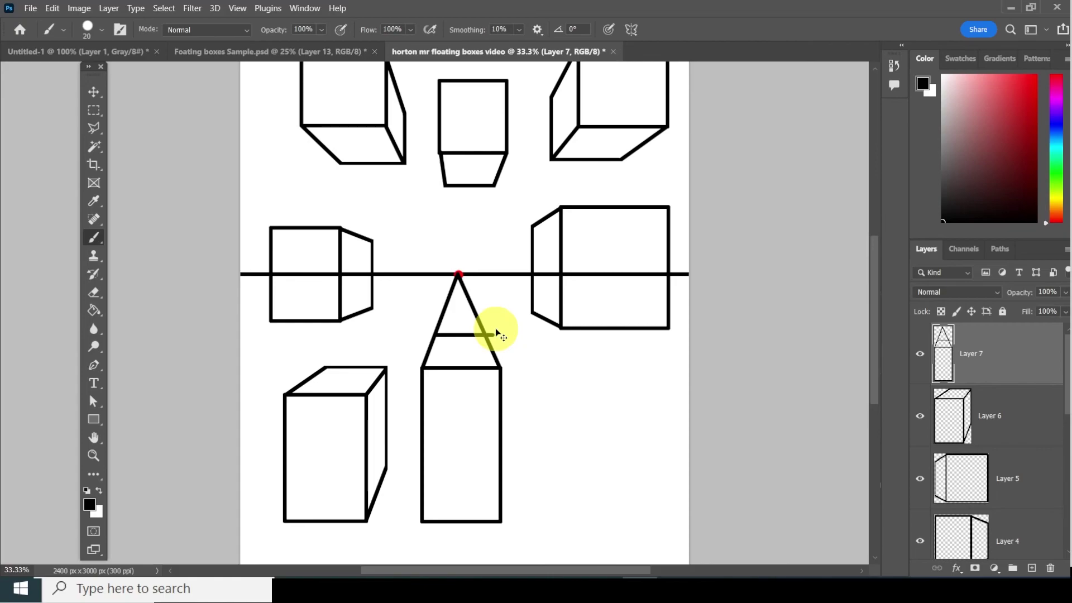
left_click(436, 333)
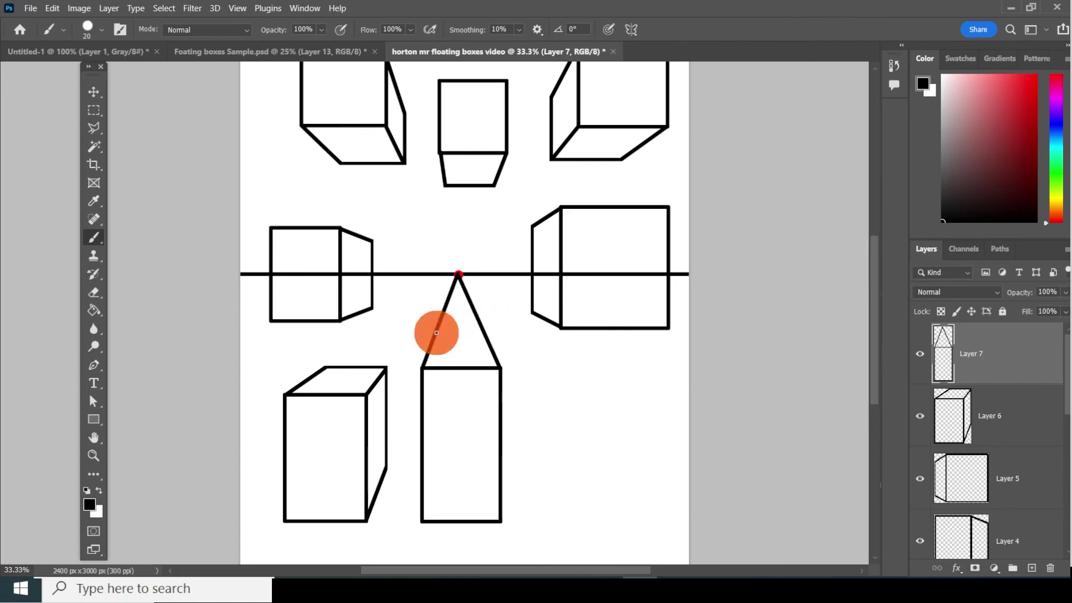
left_click_drag(454, 332, 467, 333)
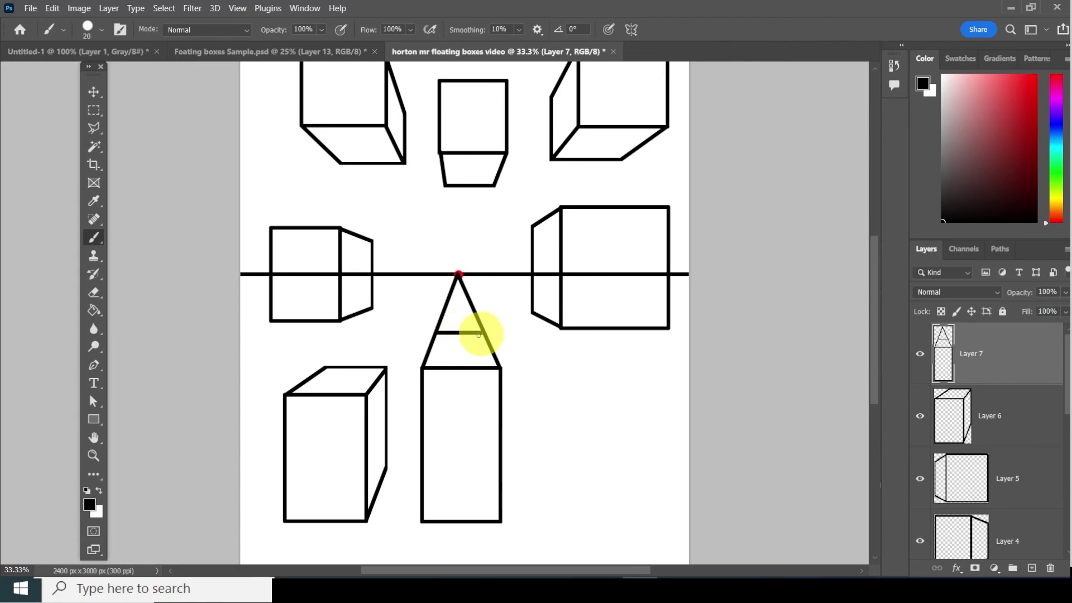
left_click(96, 109)
left_click_drag(414, 201, 509, 335)
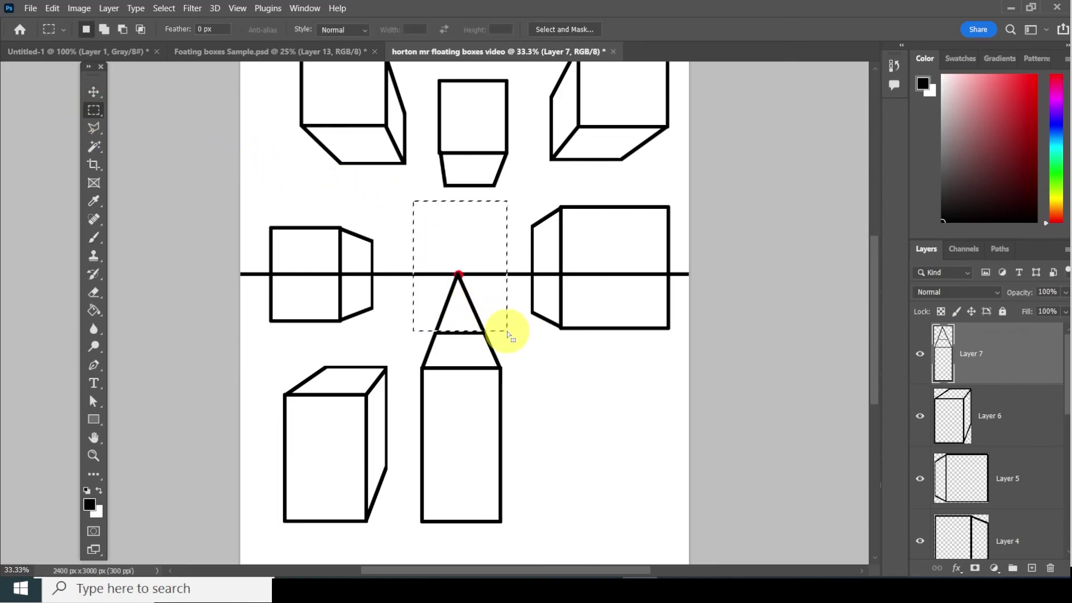
key("Delete")
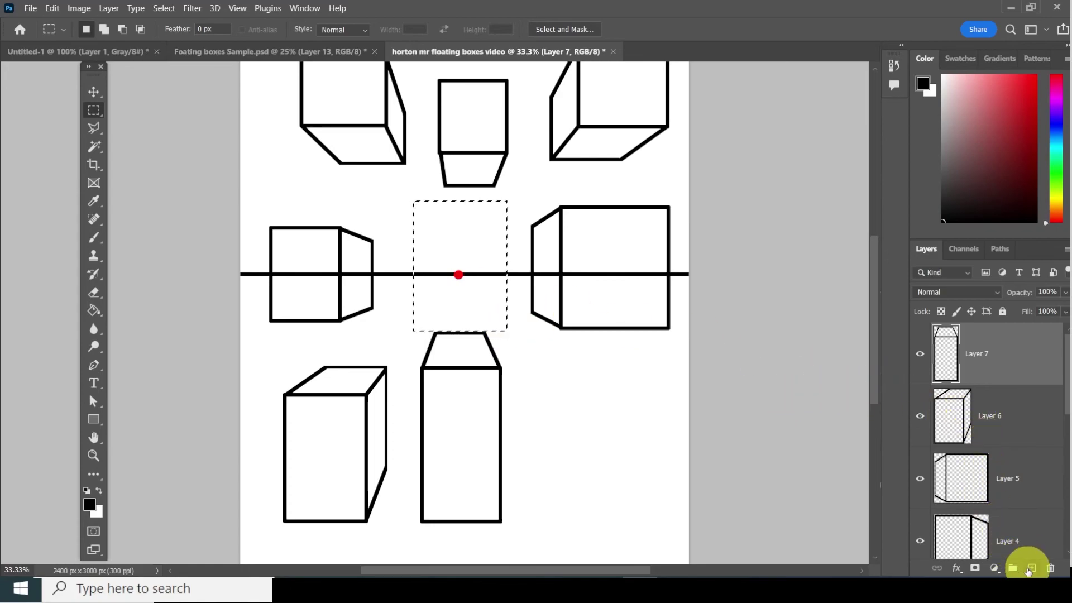
Step: On new Layer 8, outline a square right of the tall box with a 20 px black stroke, then deselect
left_click(1030, 568)
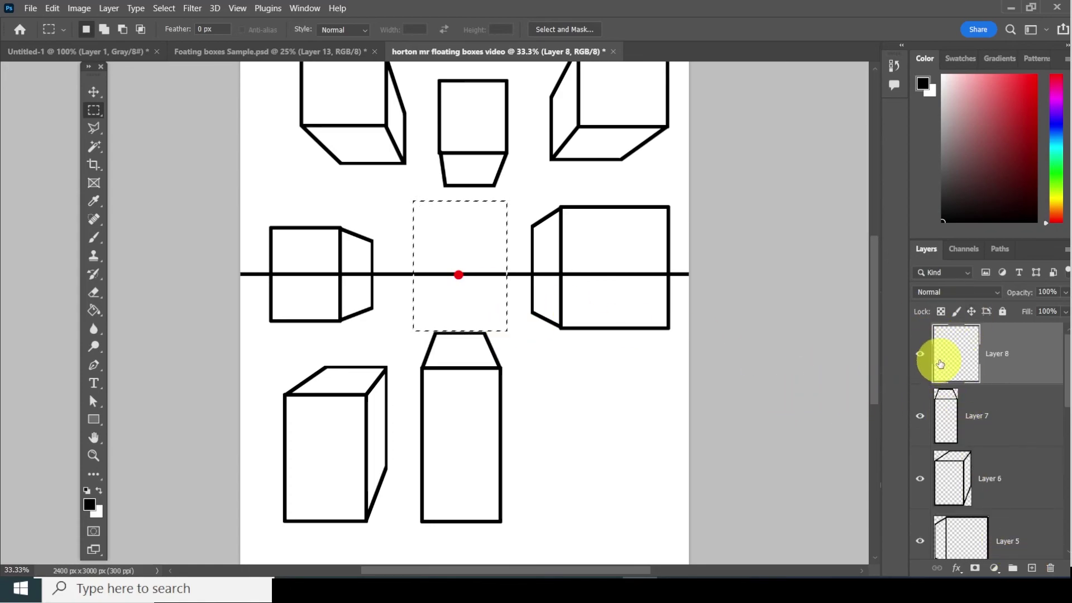
left_click(162, 8)
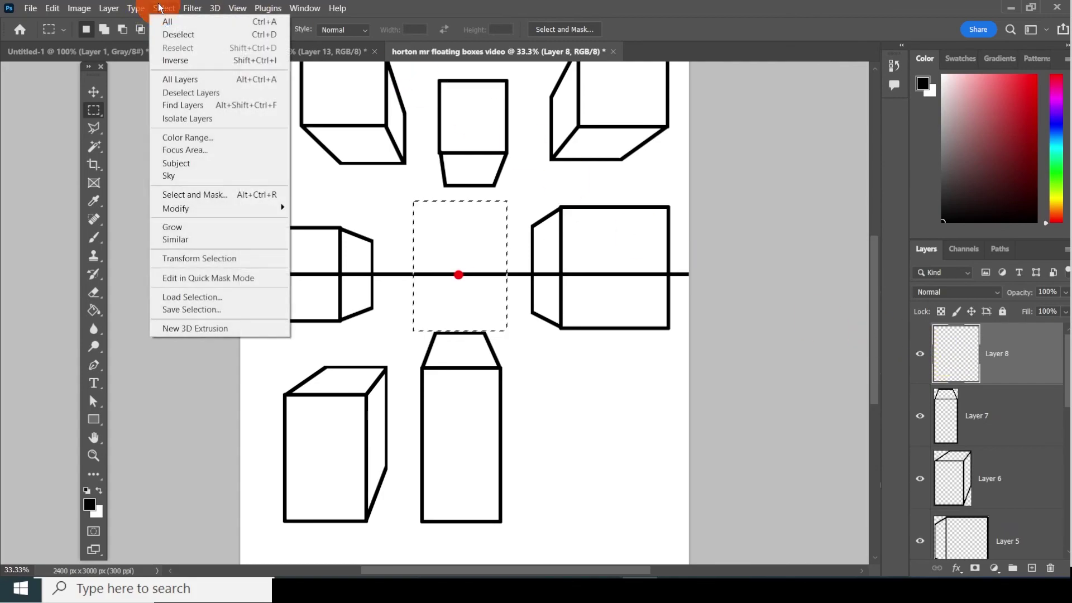
left_click(195, 35)
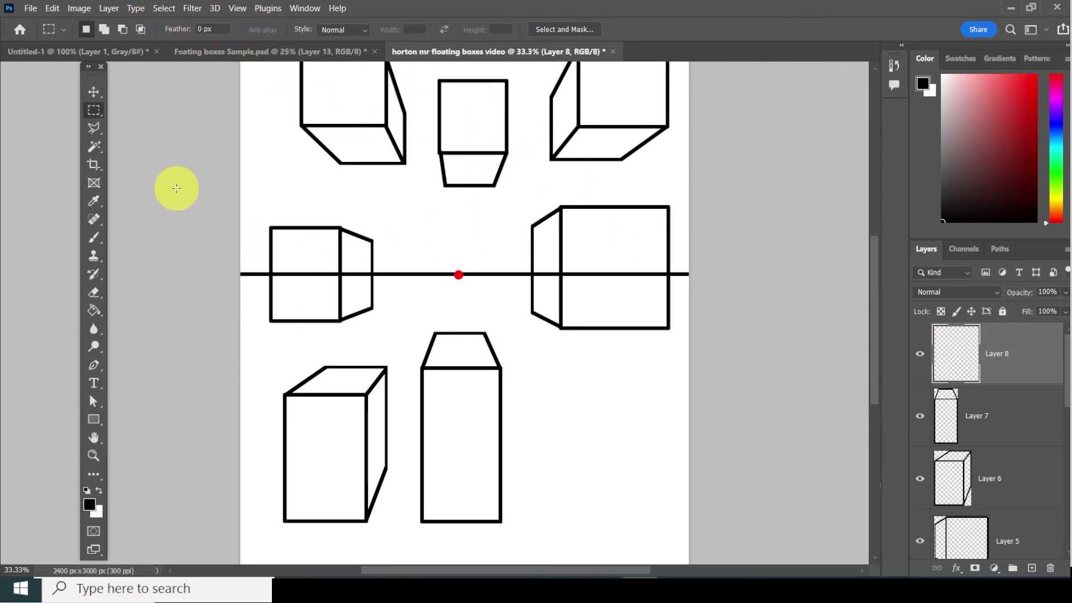
left_click_drag(543, 372, 645, 499)
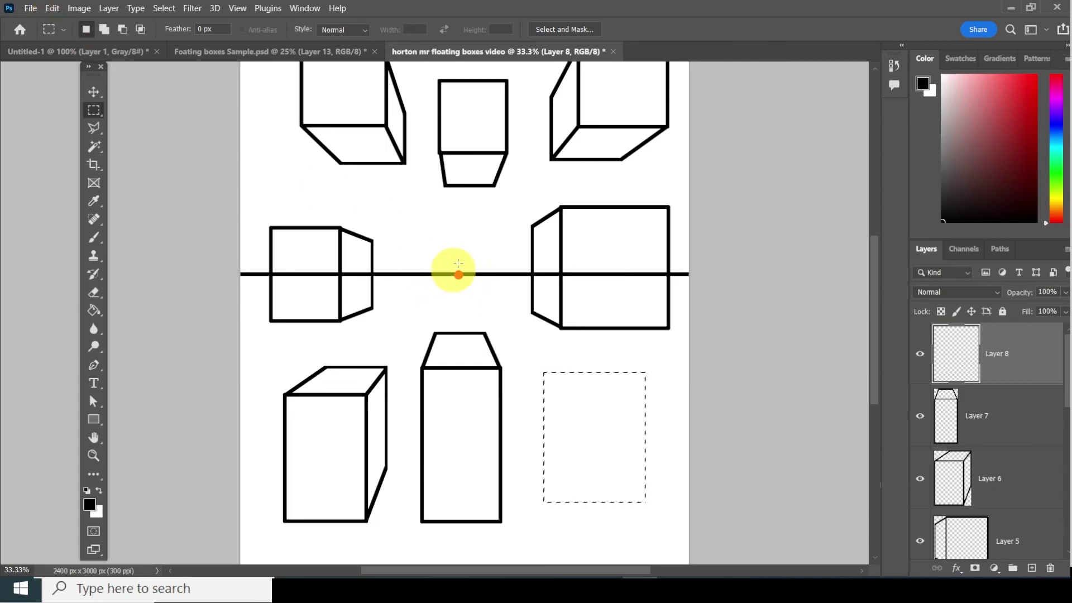
left_click(59, 9)
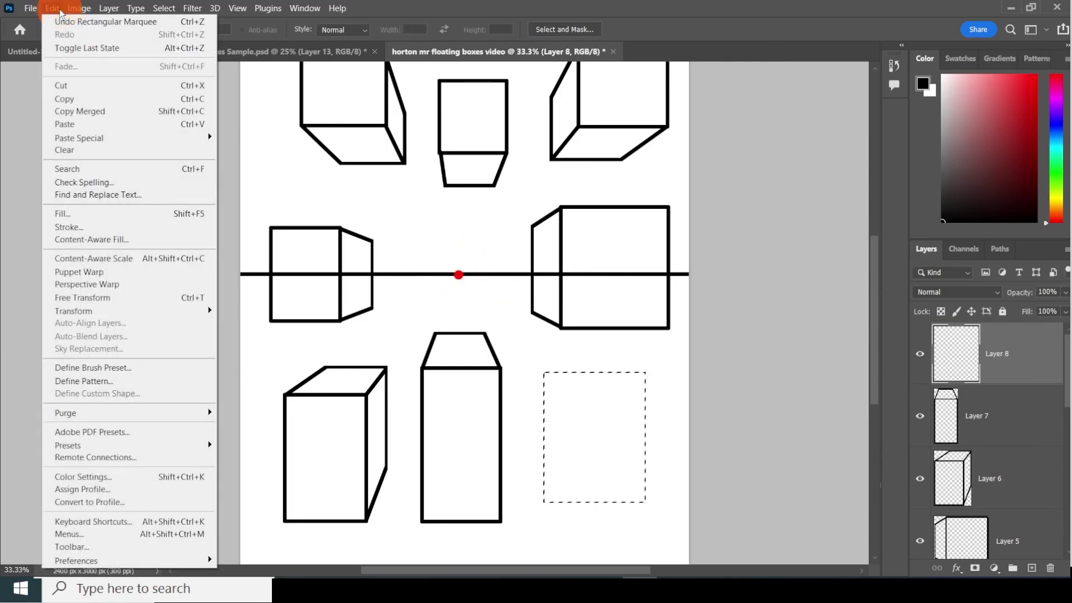
left_click(96, 227)
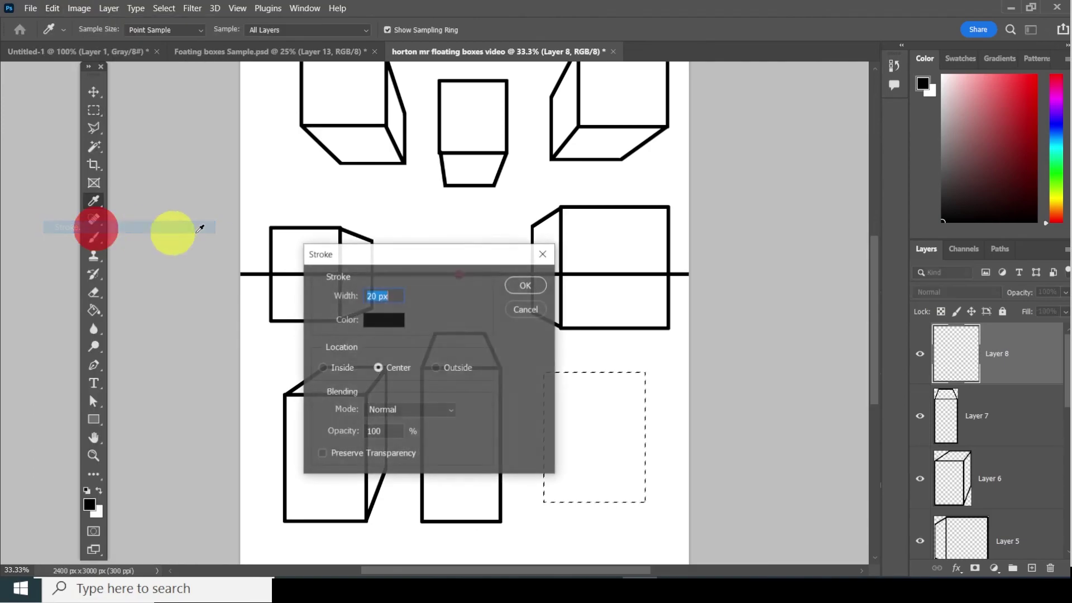
left_click(525, 286)
key("m")
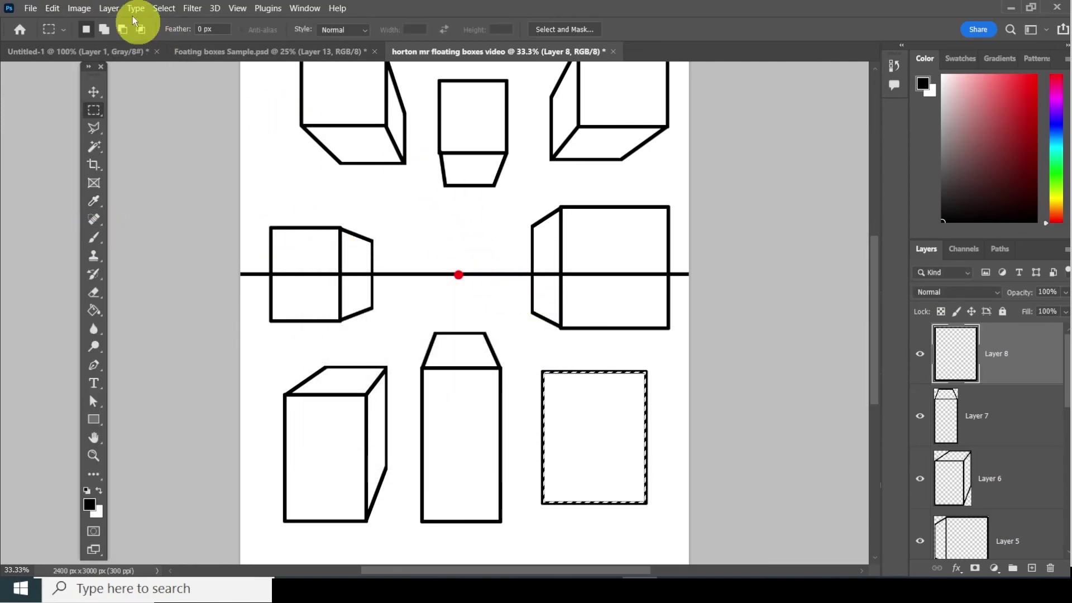
left_click(168, 9)
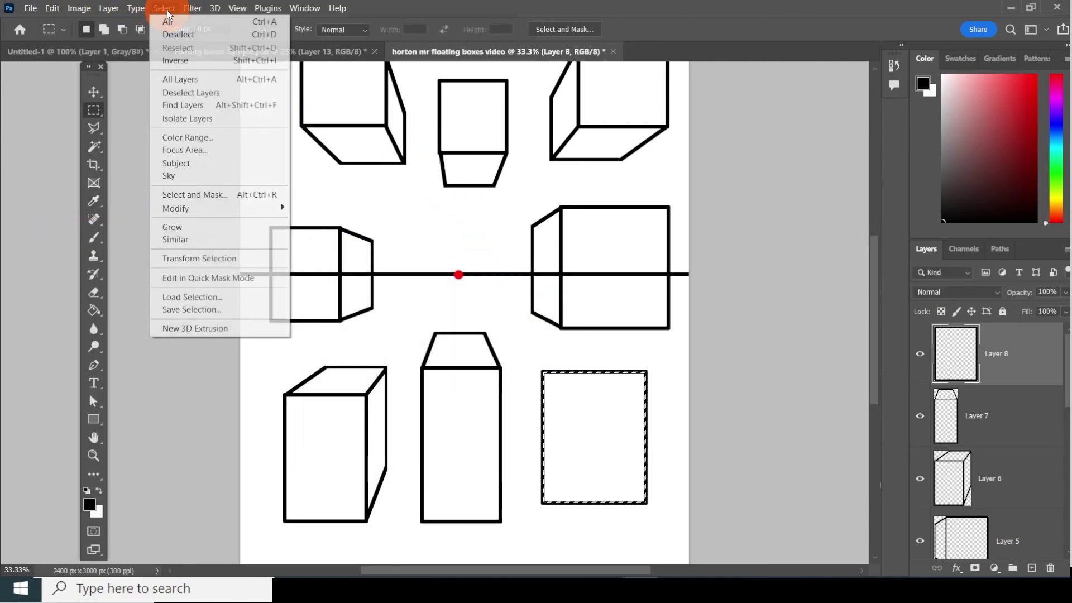
left_click(206, 39)
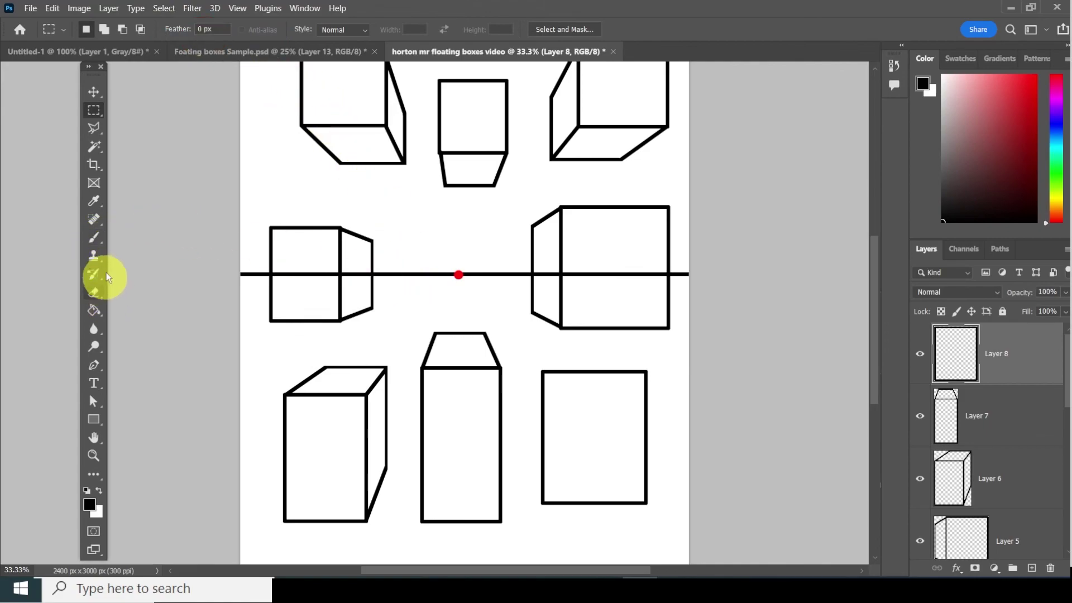
Step: Brush lines from the rectangle's top corners and bottom-left corner to the vanishing point
left_click(99, 240)
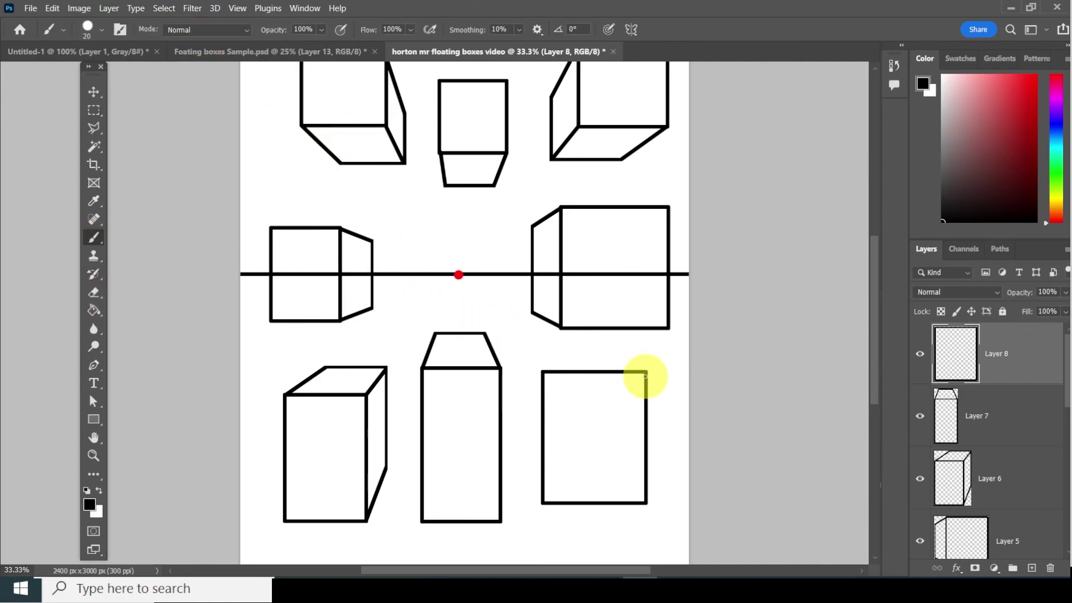
left_click(645, 370)
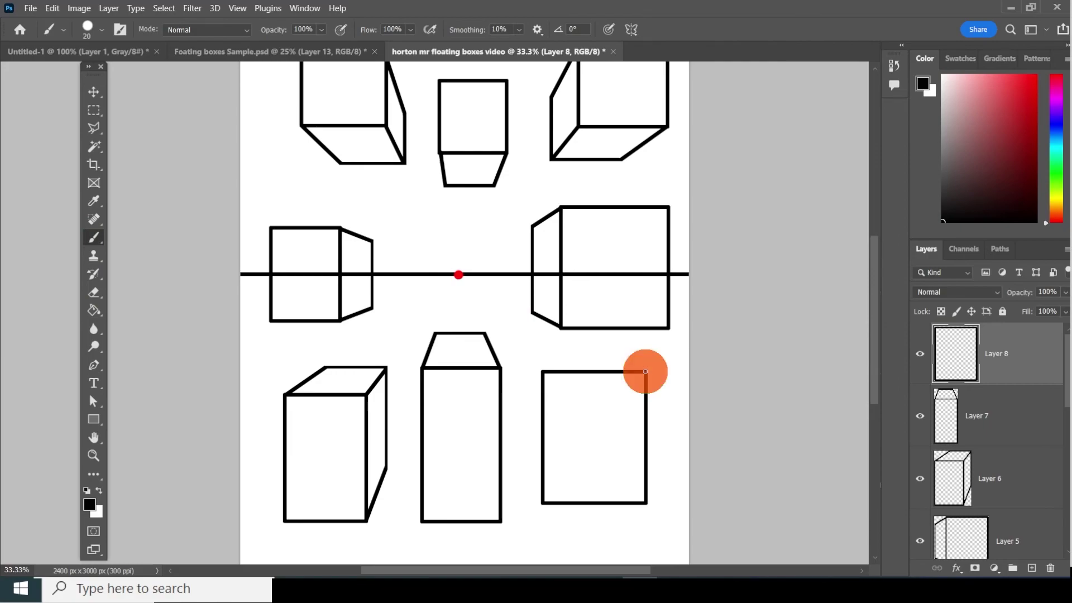
left_click(458, 275, "shift")
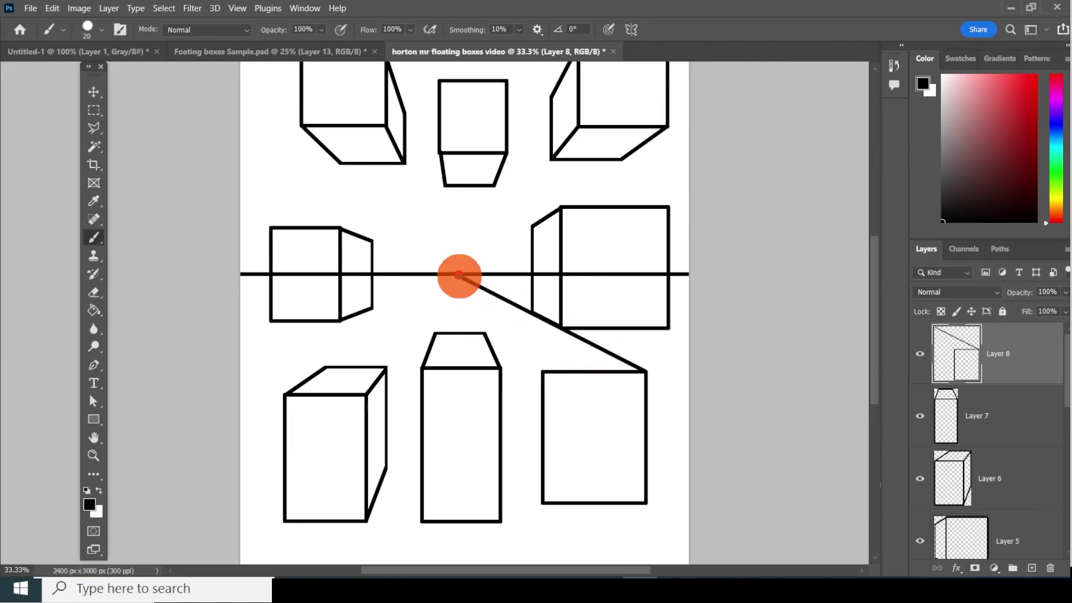
left_click(543, 373, "shift")
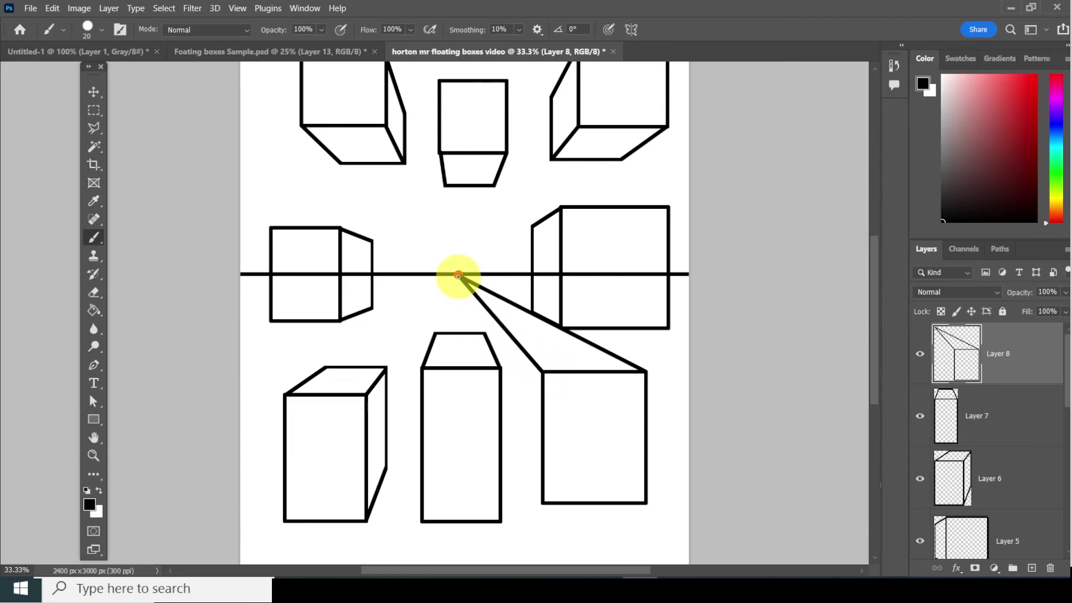
left_click(457, 276)
left_click(542, 503, "shift")
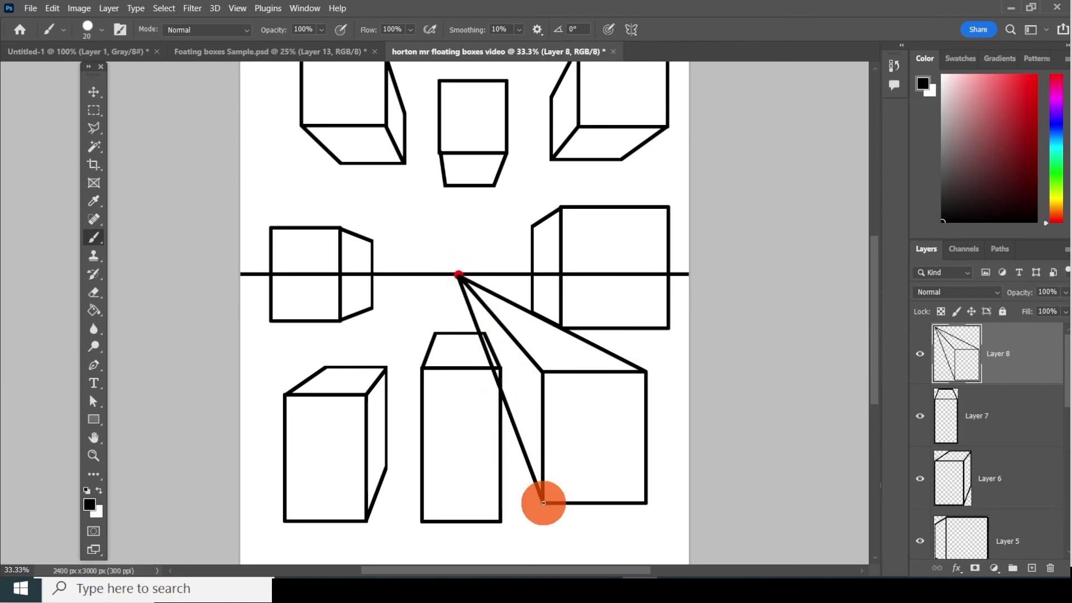
Step: Draw the box's back vertical edge and back top edge
left_click(522, 446)
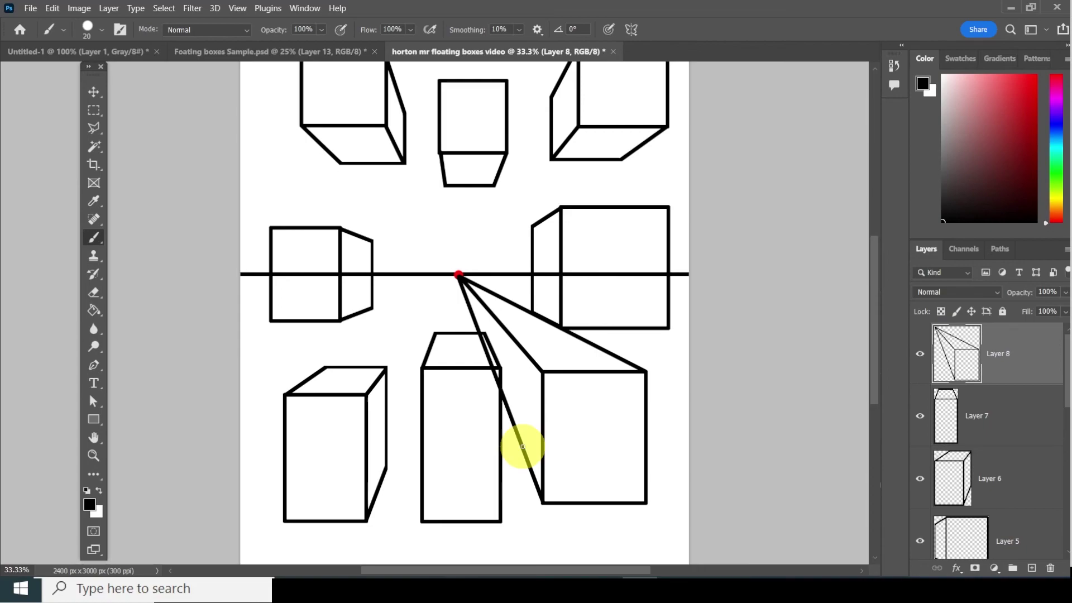
left_click_drag(521, 444, 523, 377)
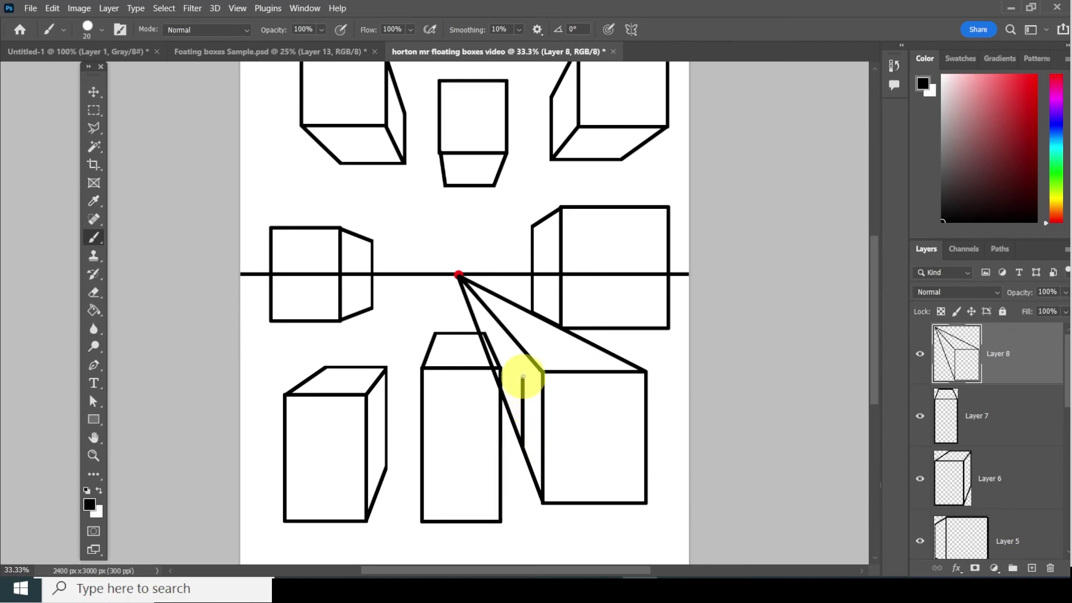
left_click(522, 348)
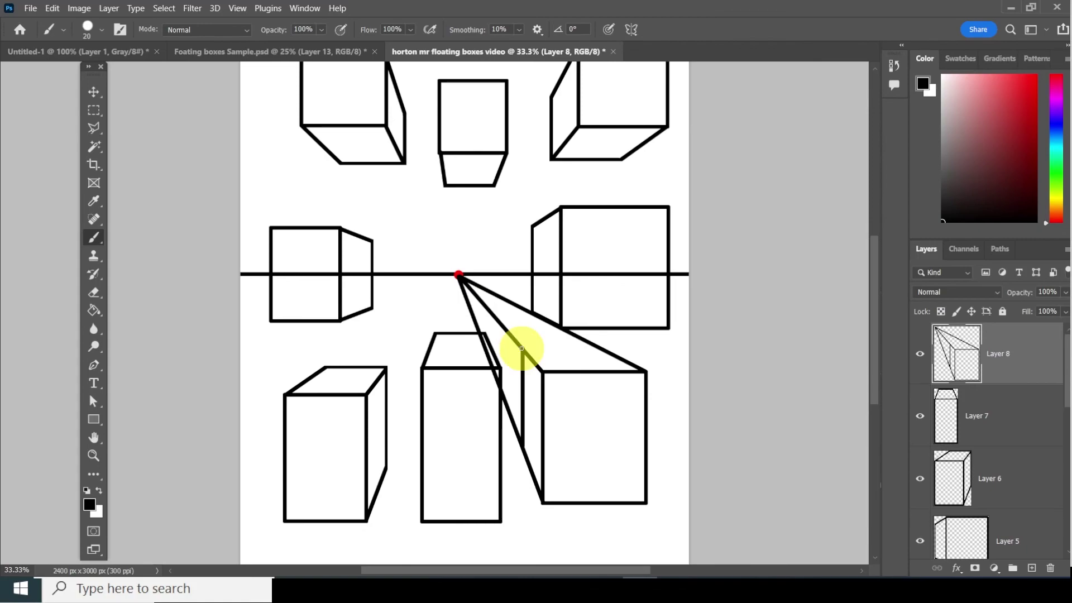
left_click_drag(521, 349, 589, 350)
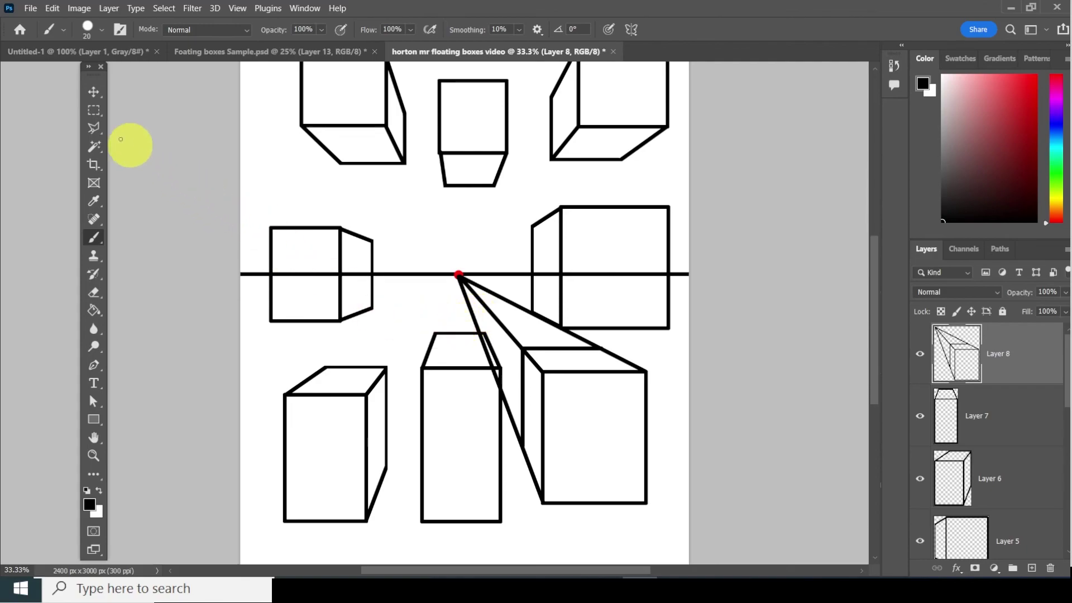
left_click(93, 112)
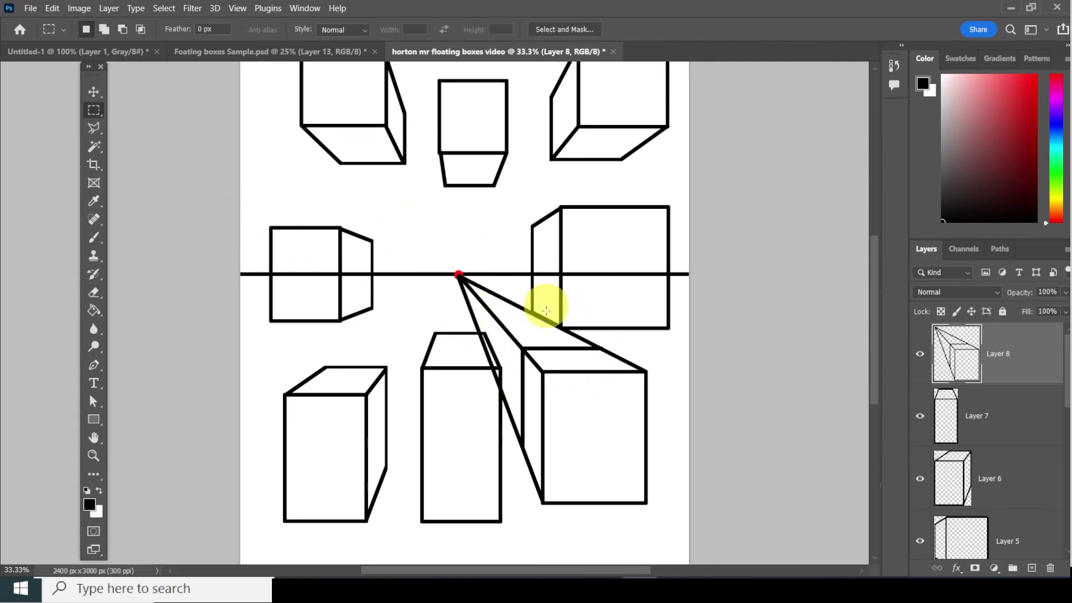
Step: Marquee-select and delete the stray perspective lines left of and above the eighth box
left_click_drag(401, 230, 522, 551)
key("Delete")
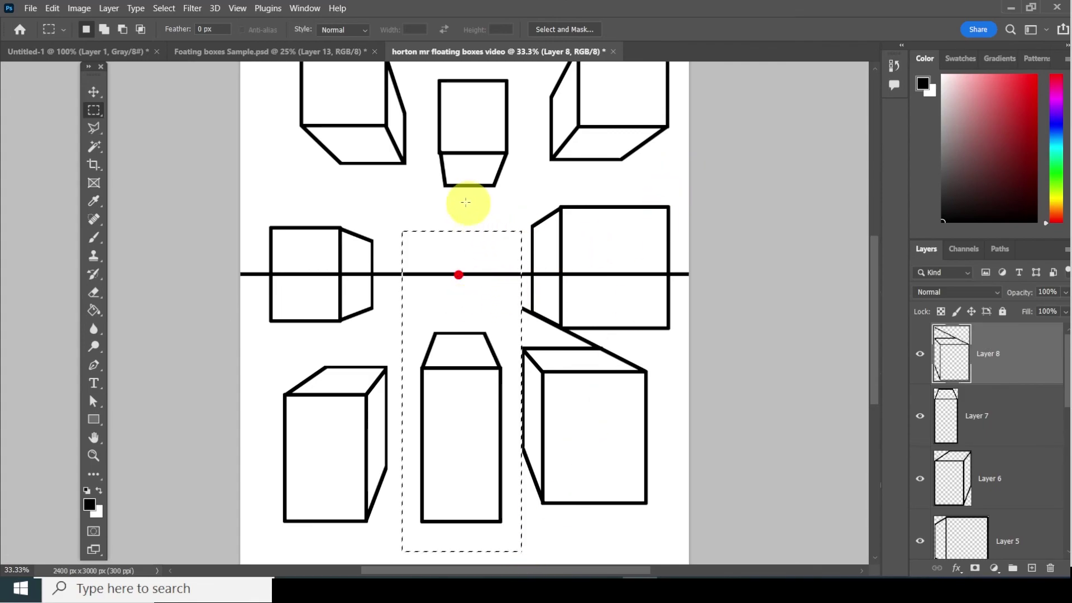
left_click_drag(453, 197, 662, 347)
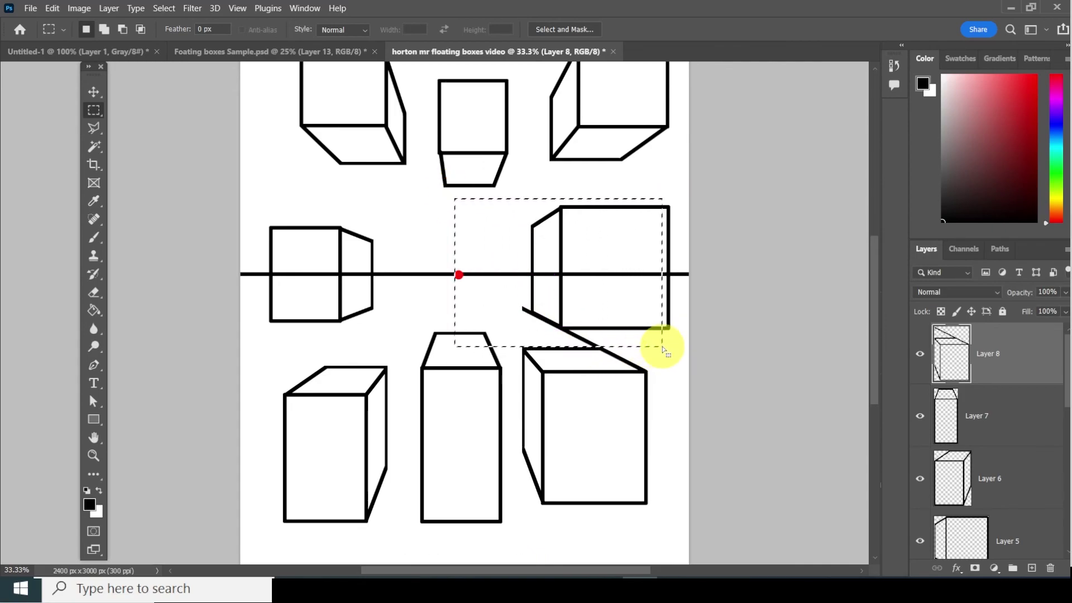
key("ctrl+z")
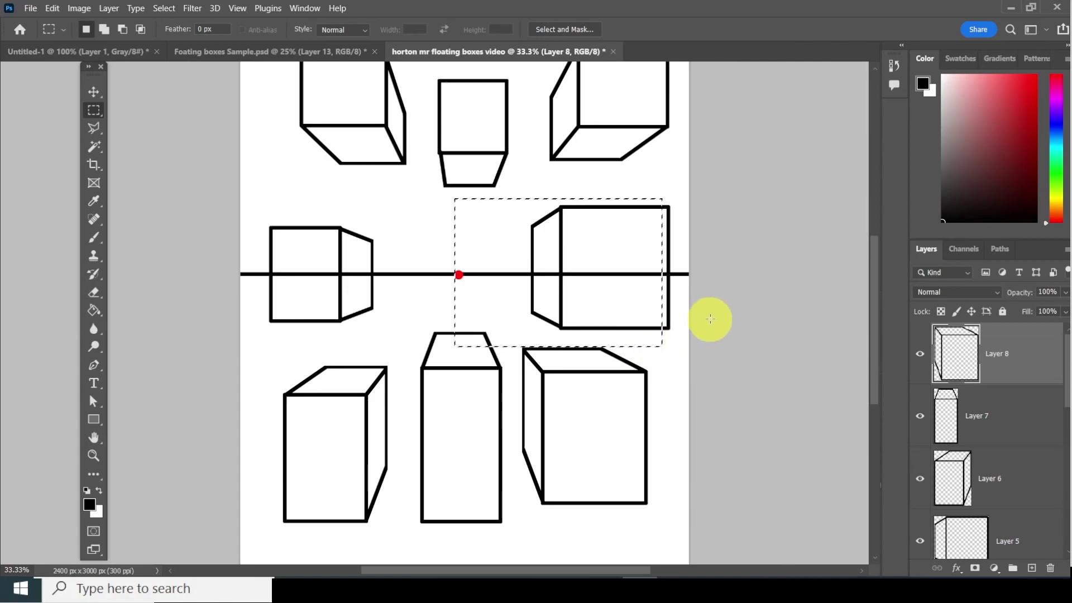
Step: On new Layer 9, stroke a square around the red vanishing point in 20 px black, then deselect
left_click(1031, 568)
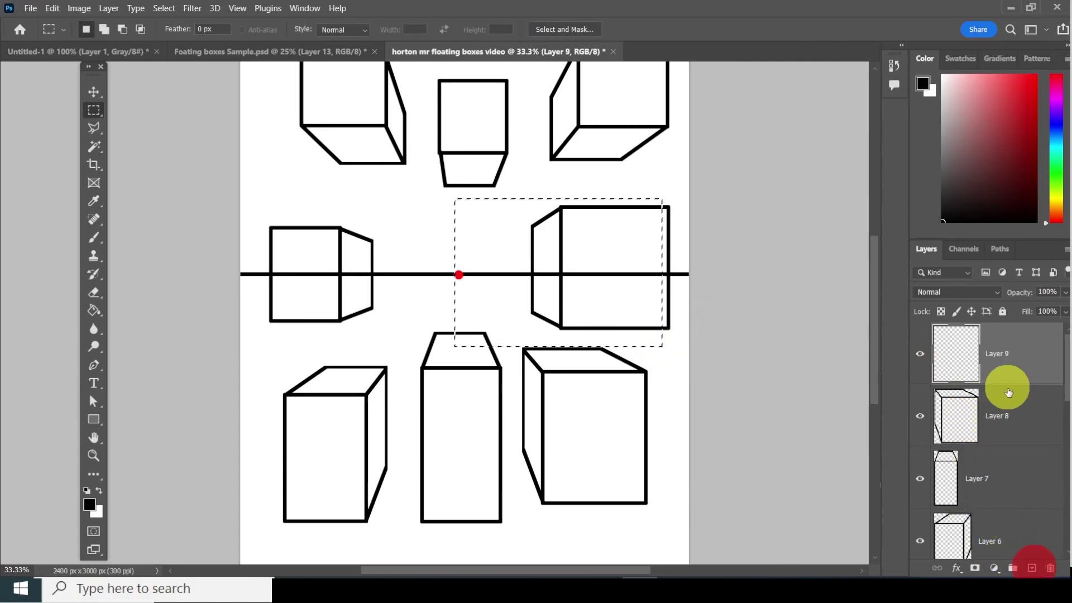
left_click(717, 351)
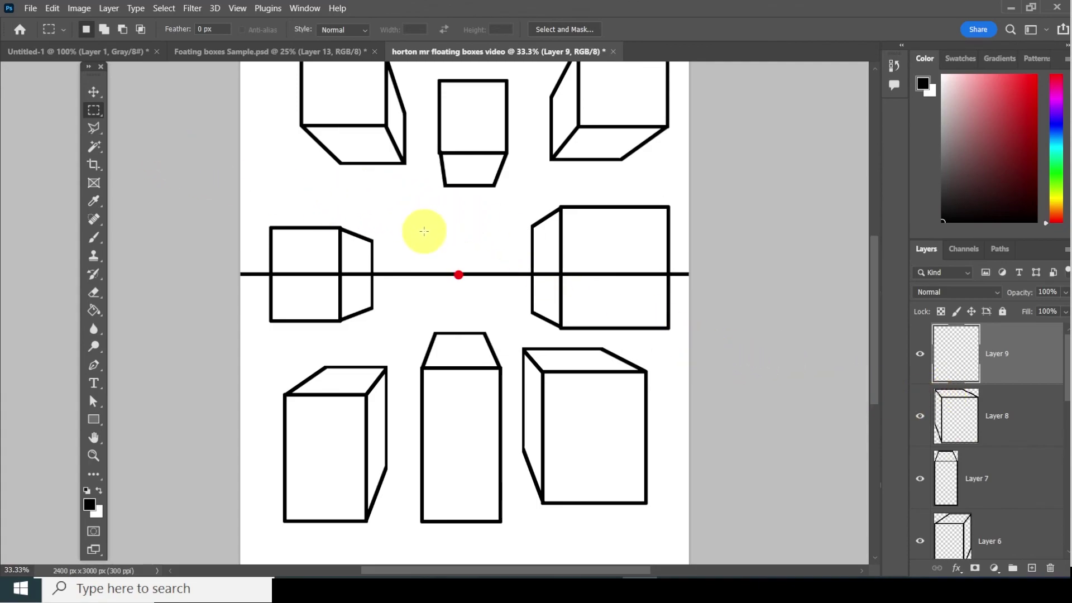
left_click_drag(422, 234, 490, 305)
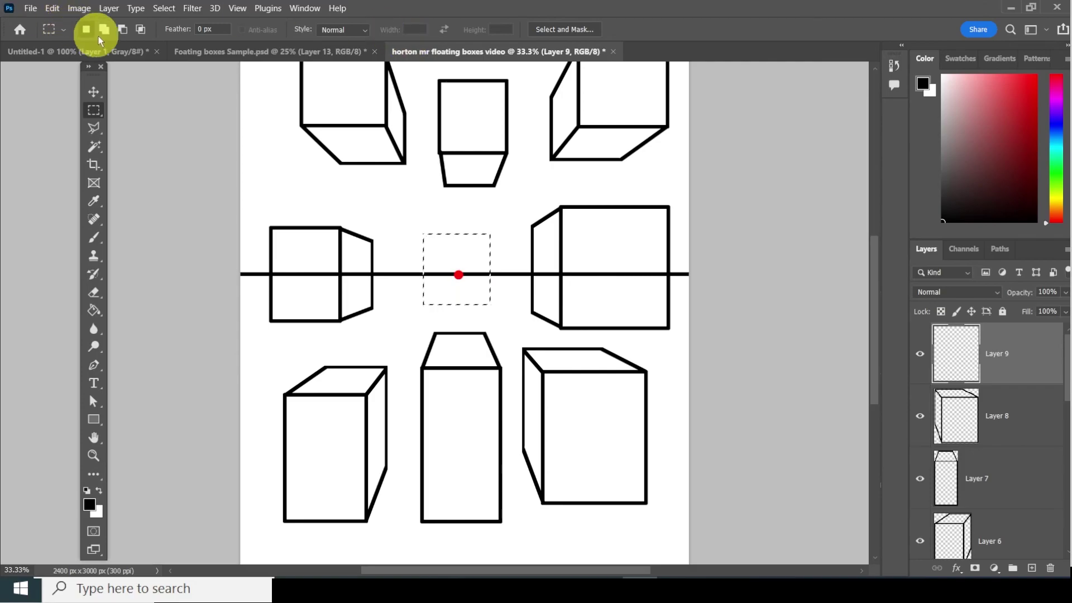
left_click(53, 9)
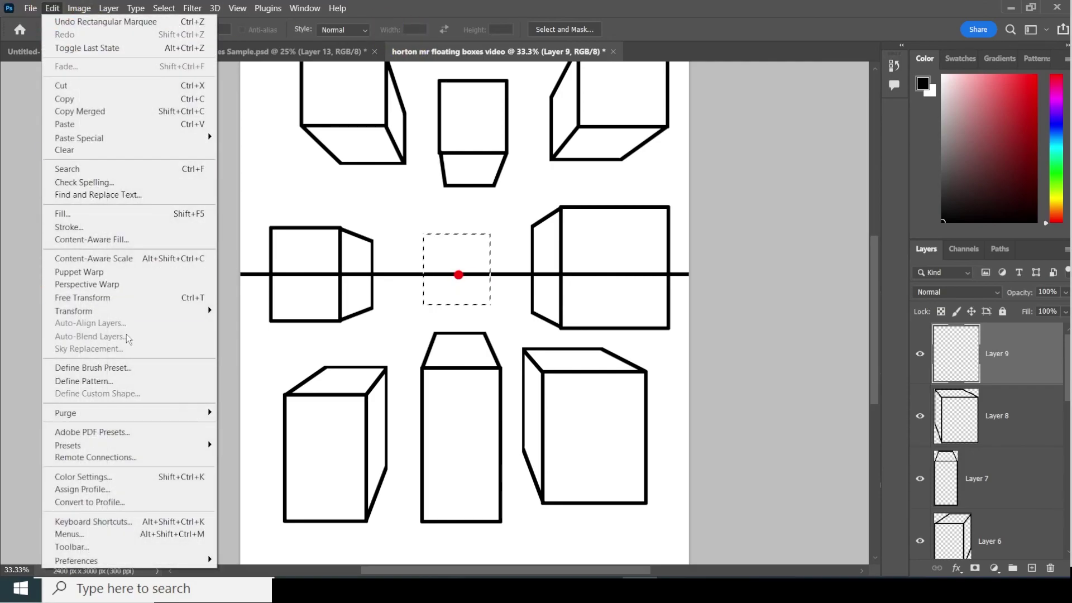
left_click(96, 227)
left_click(526, 286)
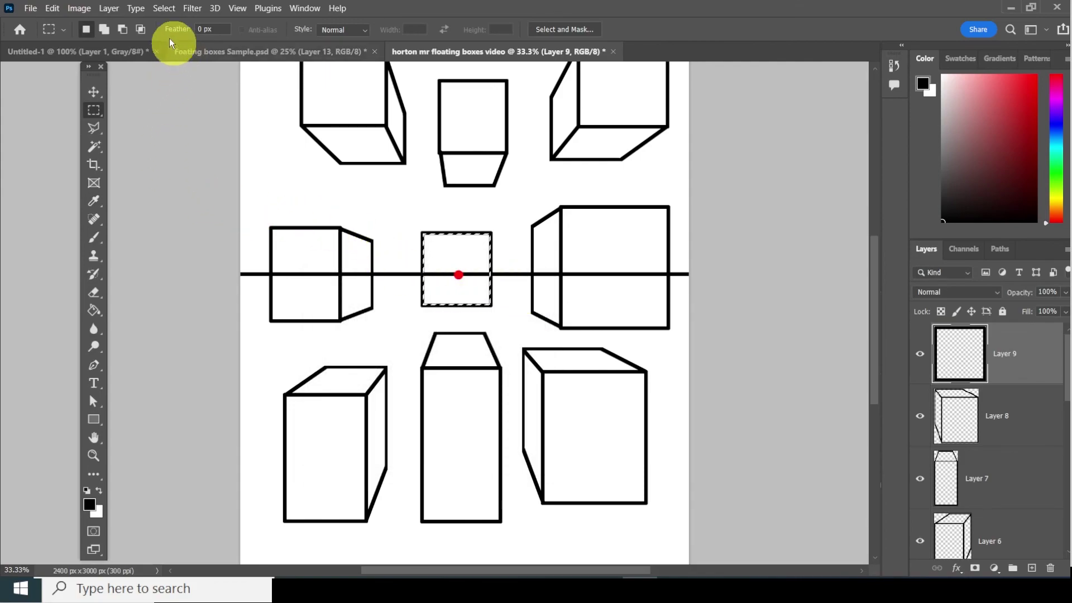
left_click(164, 14)
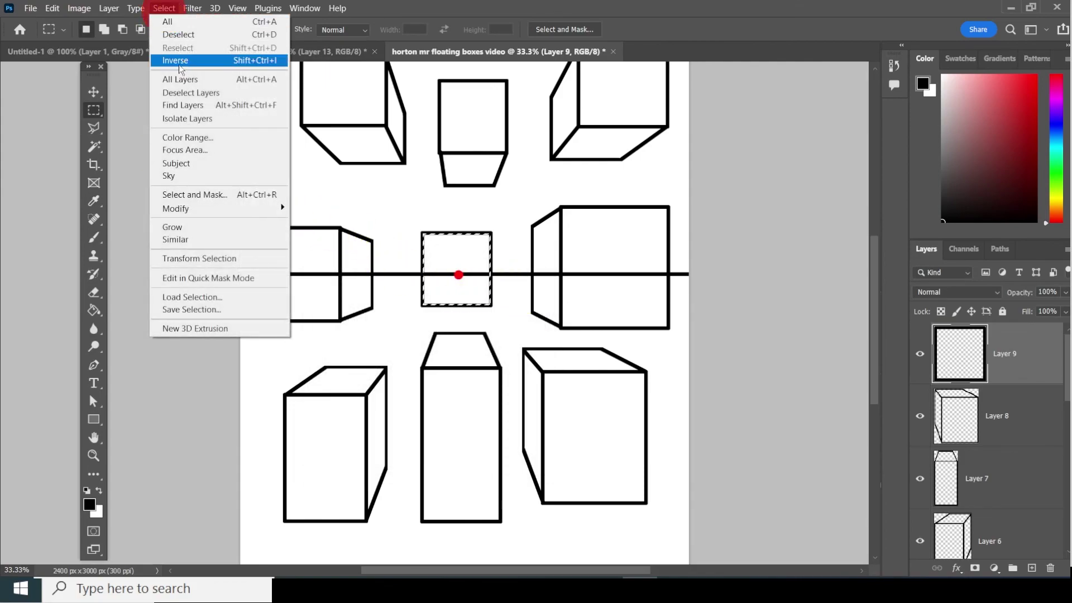
left_click(187, 35)
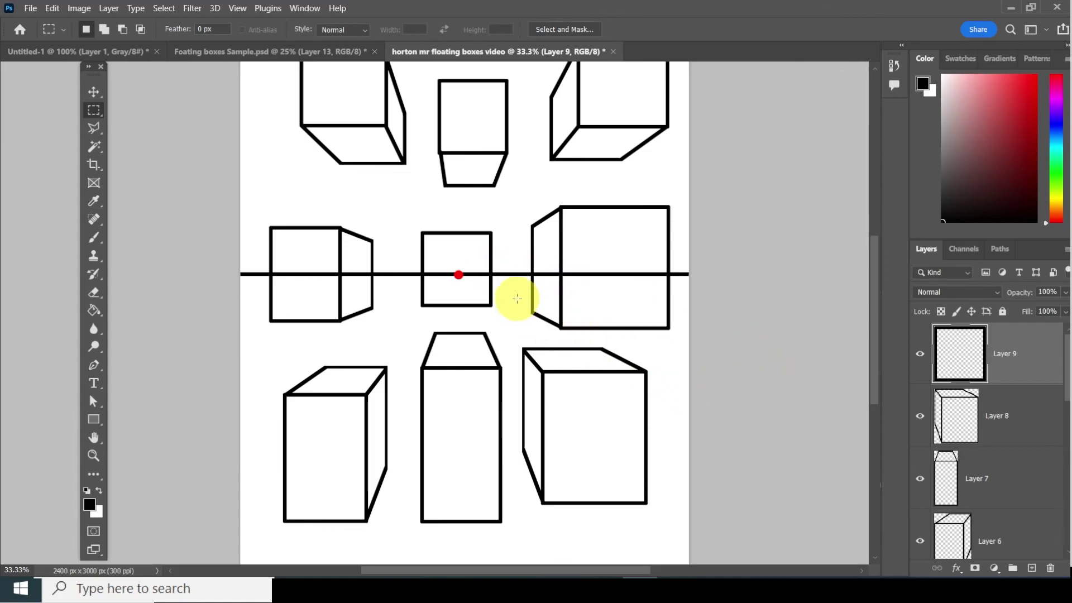
Step: Pick a pure red foreground colour from the Color panel's field after browsing the swatches
scroll(537, 316, "down", 3)
scroll(533, 305, "down", 1)
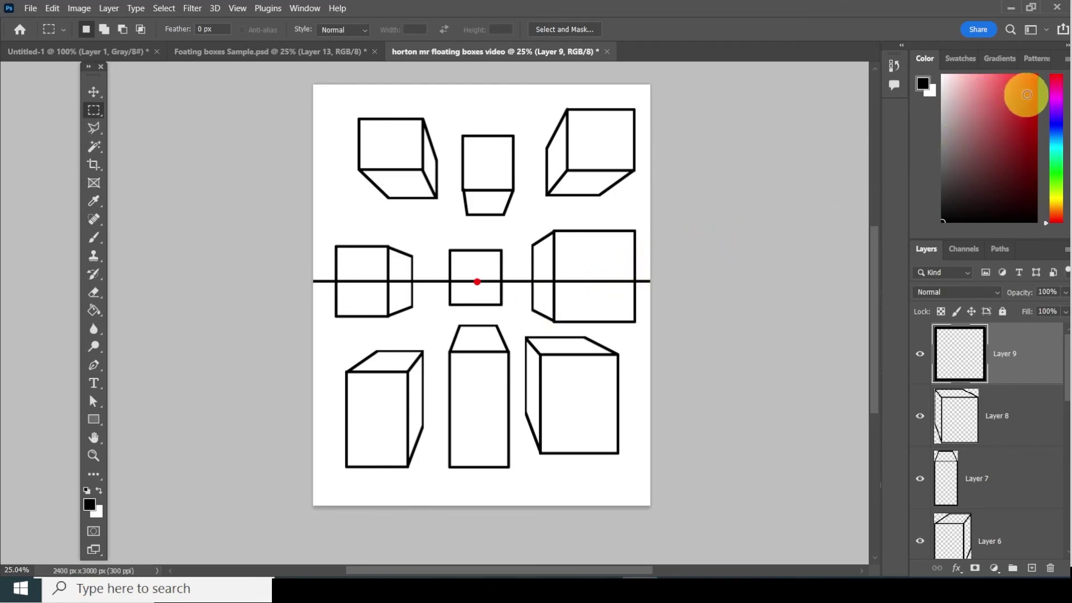
left_click(966, 56)
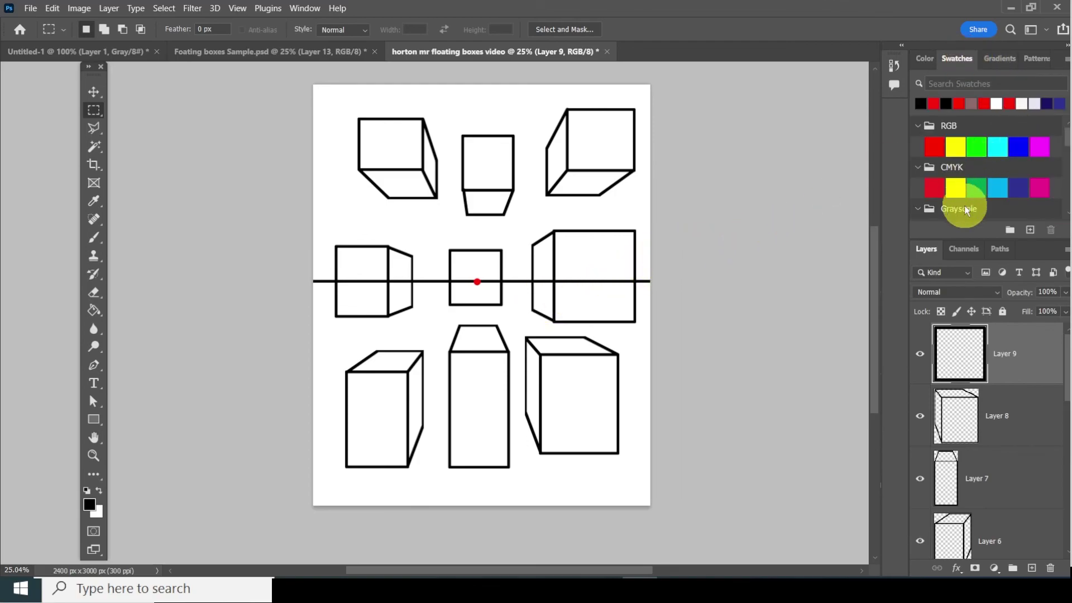
scroll(1004, 153, "down", 2)
scroll(1005, 153, "up", 2)
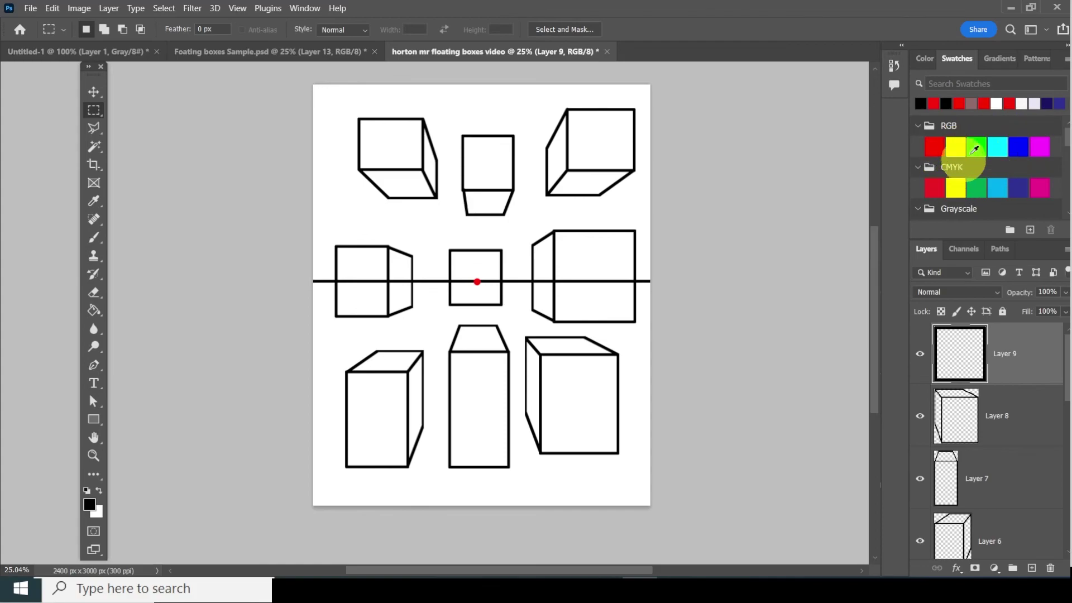
scroll(971, 179, "down", 4)
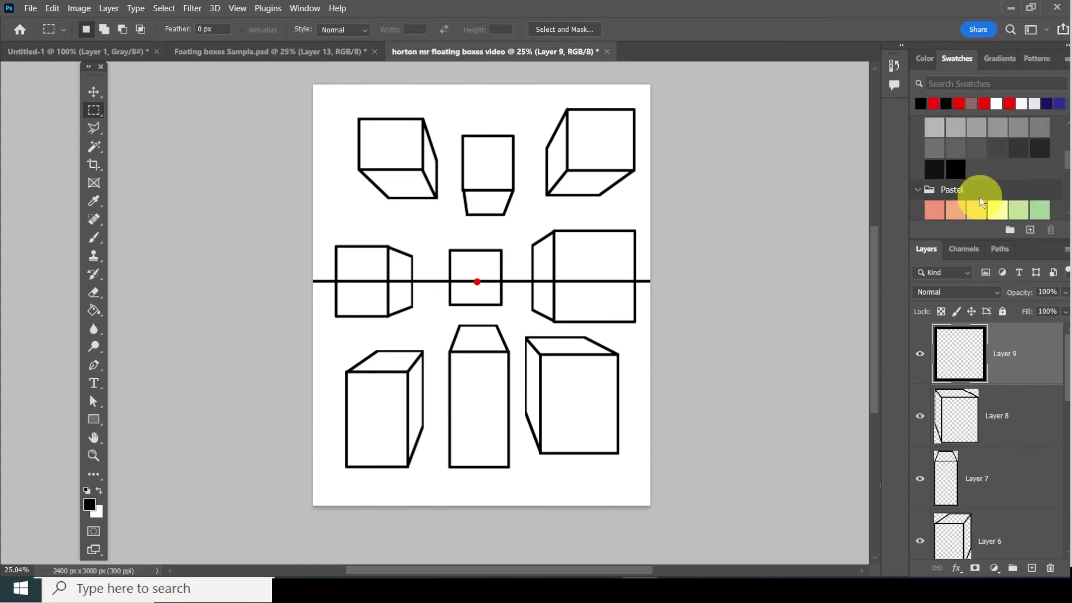
left_click(926, 58)
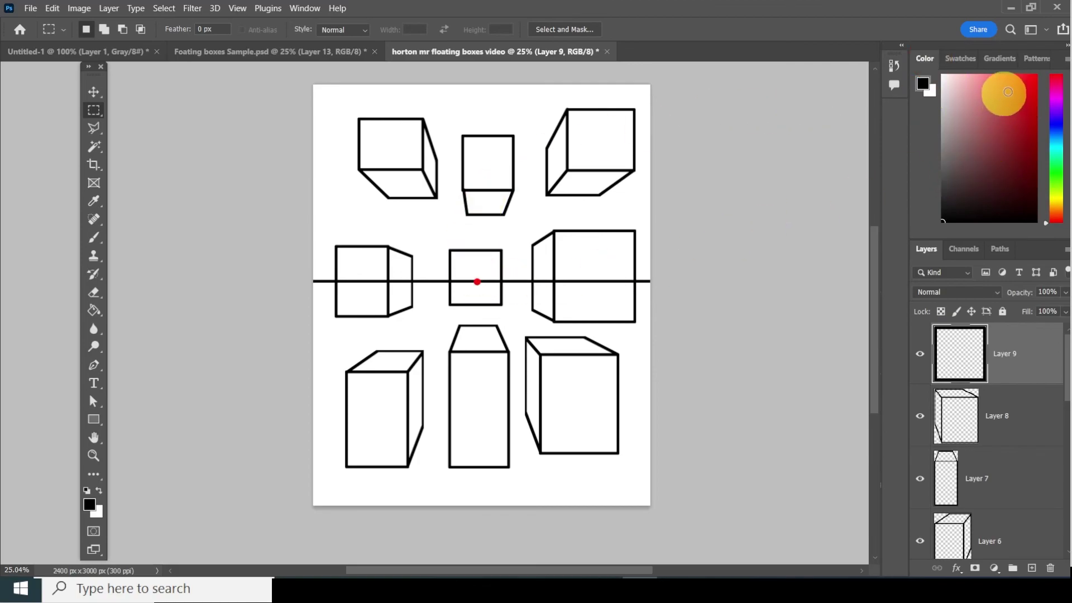
left_click(1028, 80)
left_click_drag(1028, 81, 1036, 74)
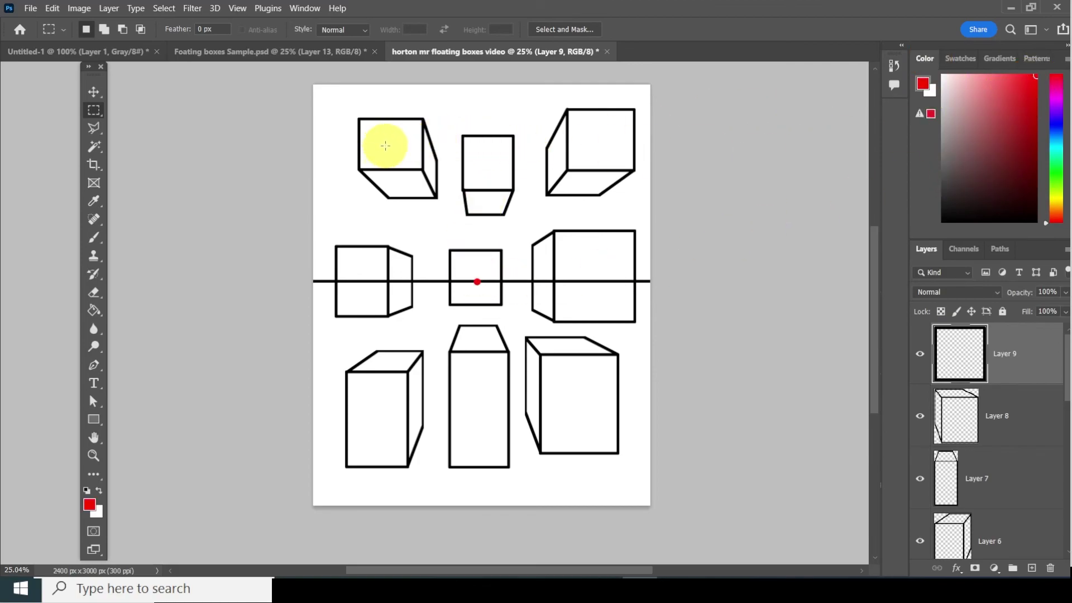
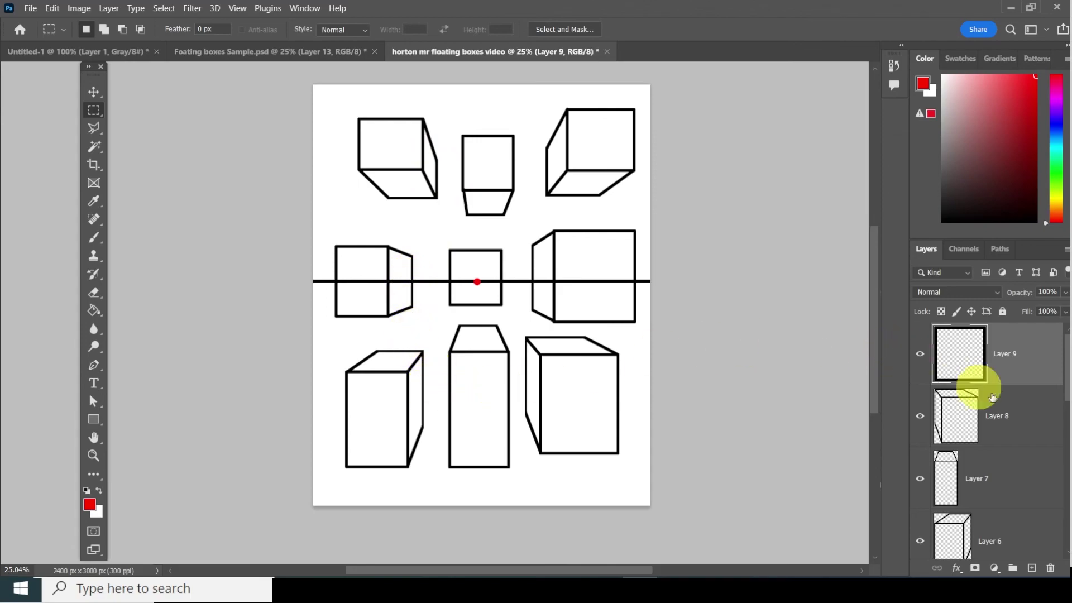
Step: Select Layer 1 and Paint Bucket the top-left box's front face red
scroll(1000, 438, "down", 8)
scroll(1003, 446, "up", 2)
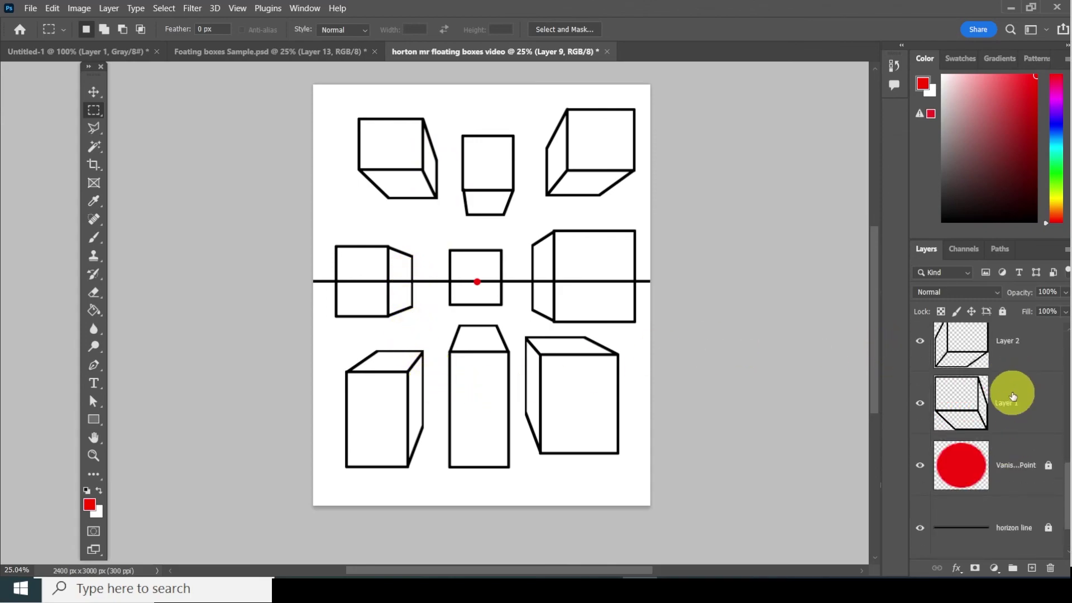
left_click(1021, 467)
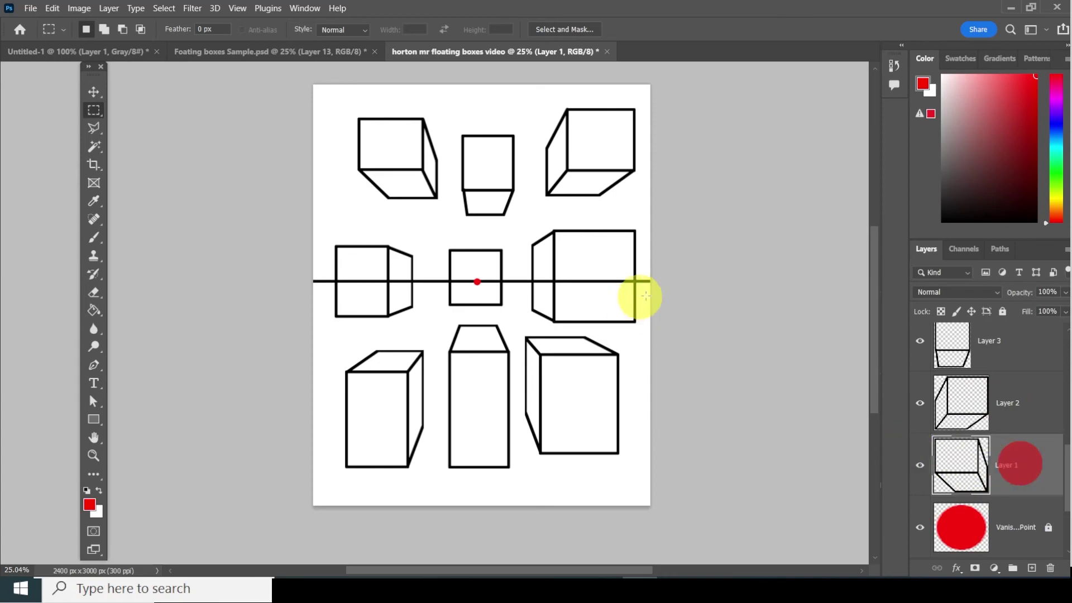
left_click(96, 314)
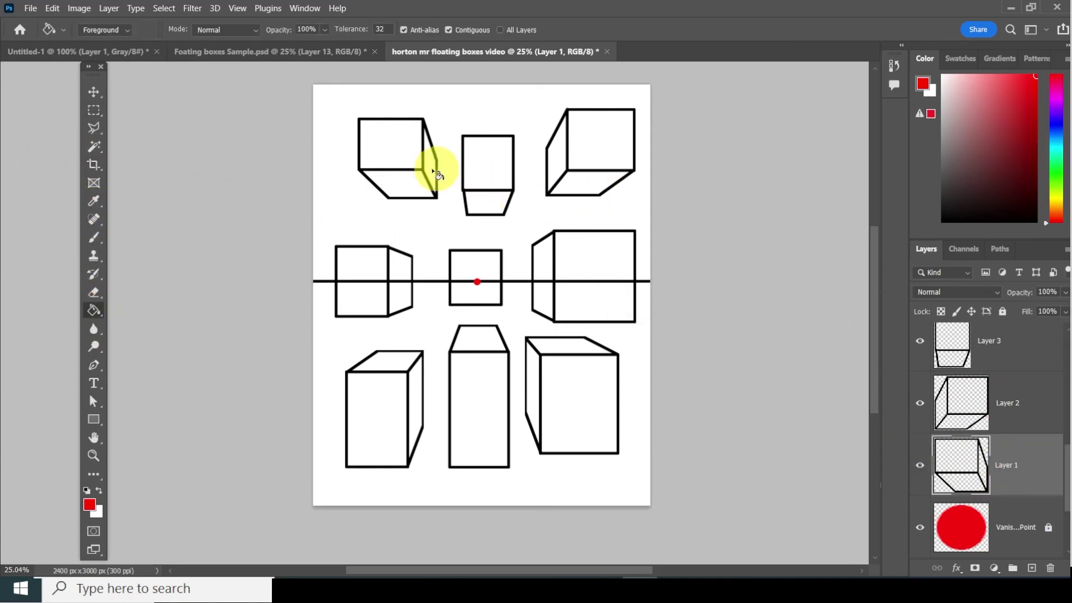
left_click(395, 148)
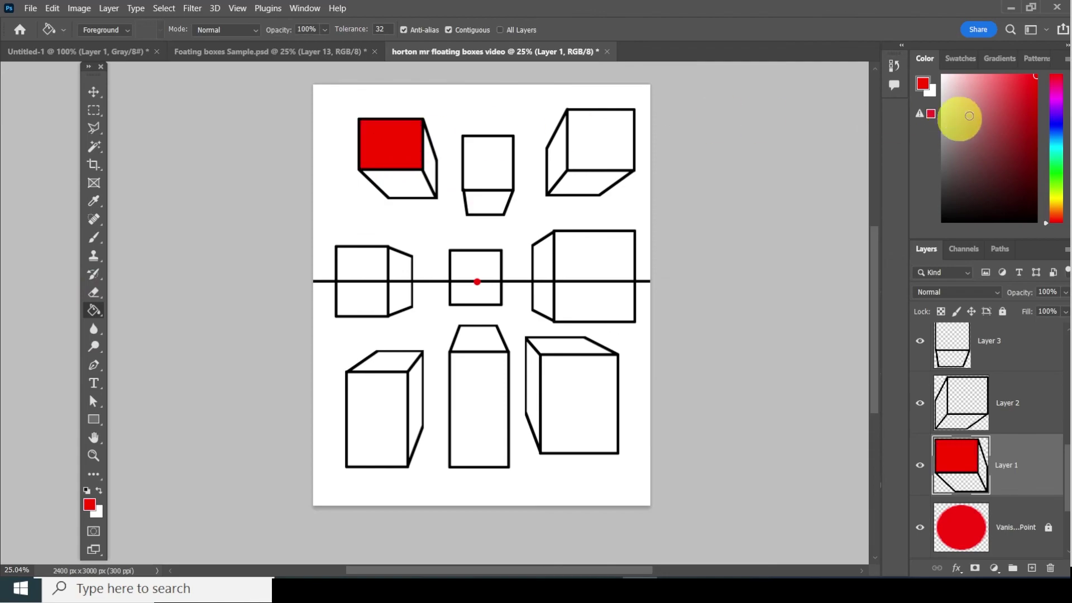
Step: Fill the top-left box's bottom face with a darker red
left_click(1027, 151)
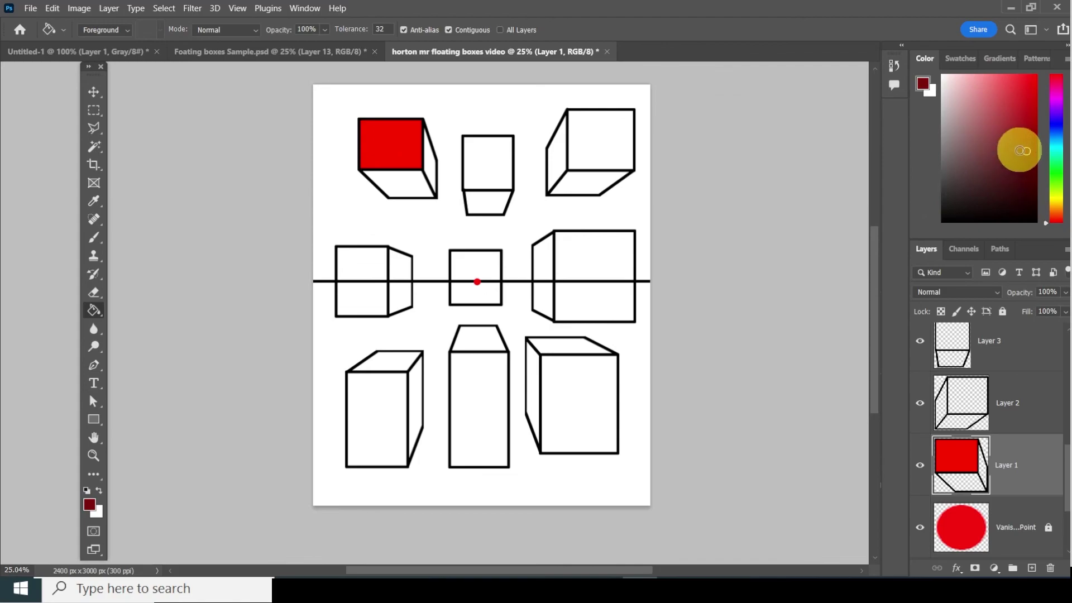
left_click(1025, 176)
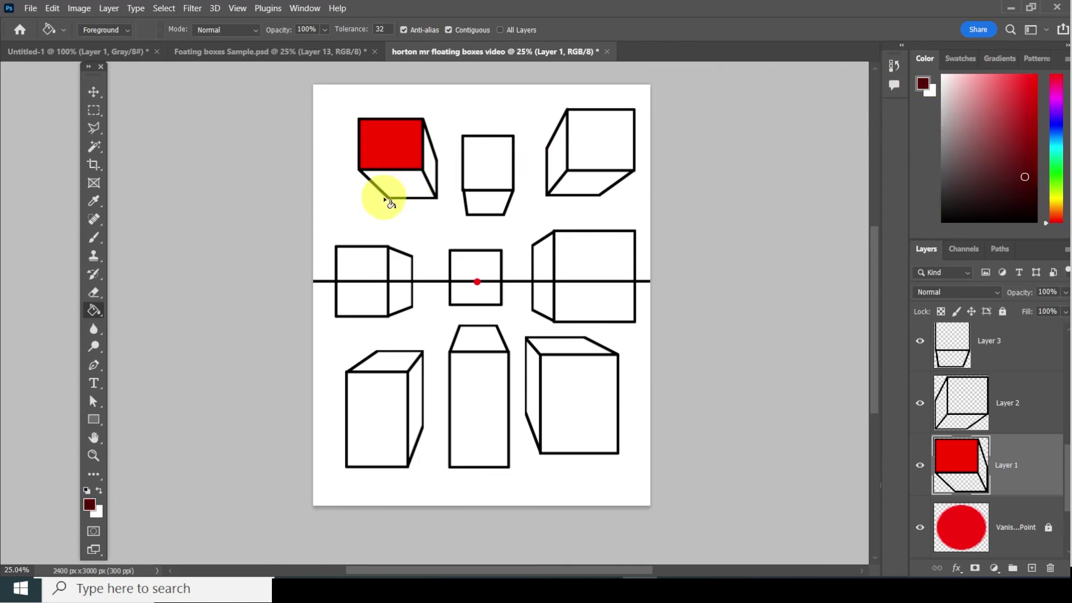
left_click(409, 183)
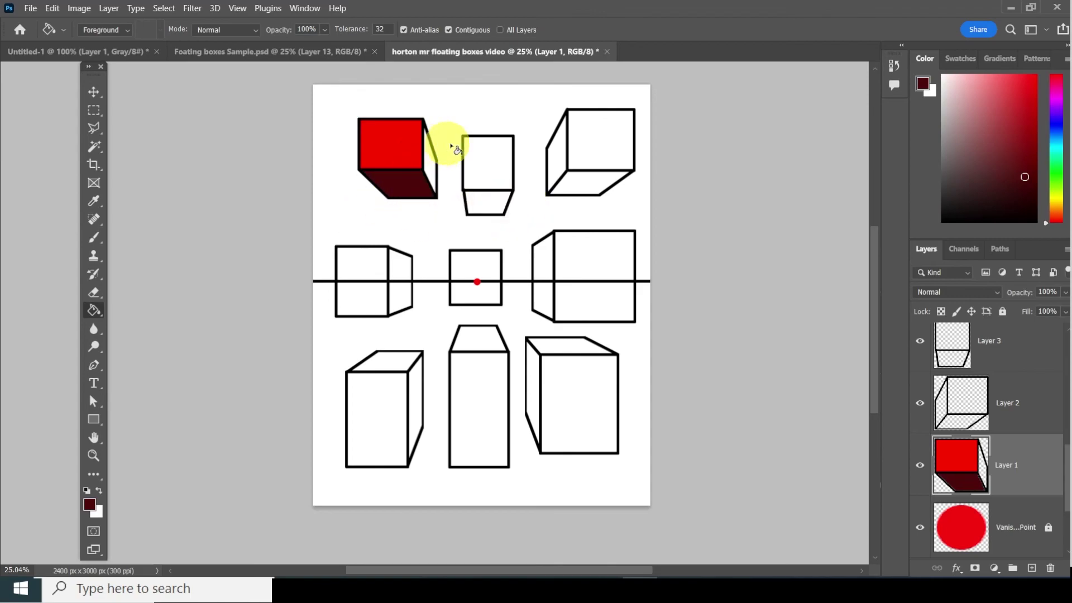
Step: Try pink and violet colours, undoing an accidental violet fill over the canvas
left_click(978, 82)
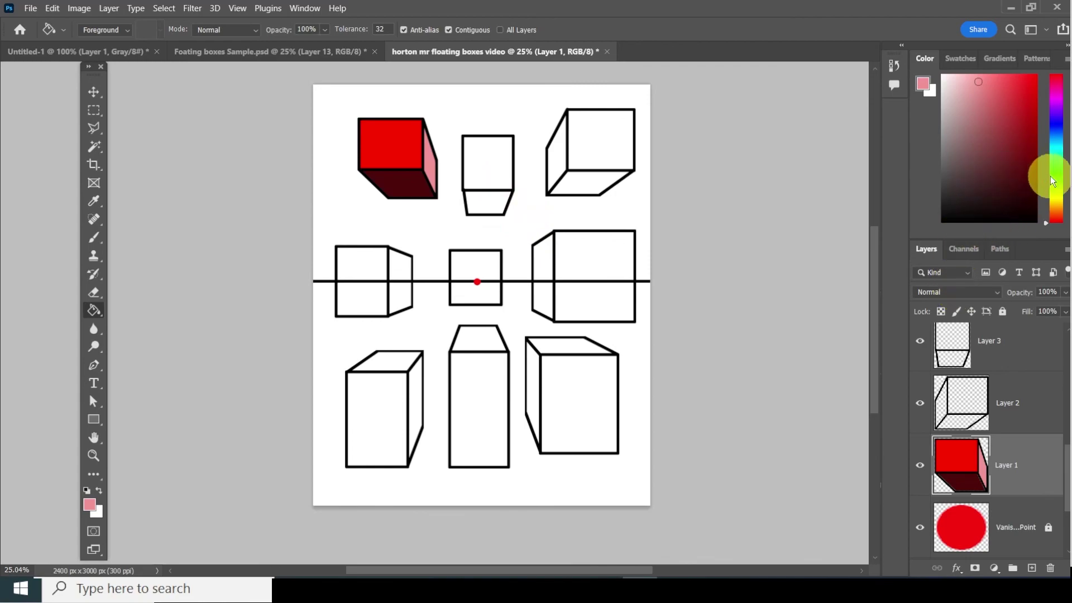
left_click(1053, 101)
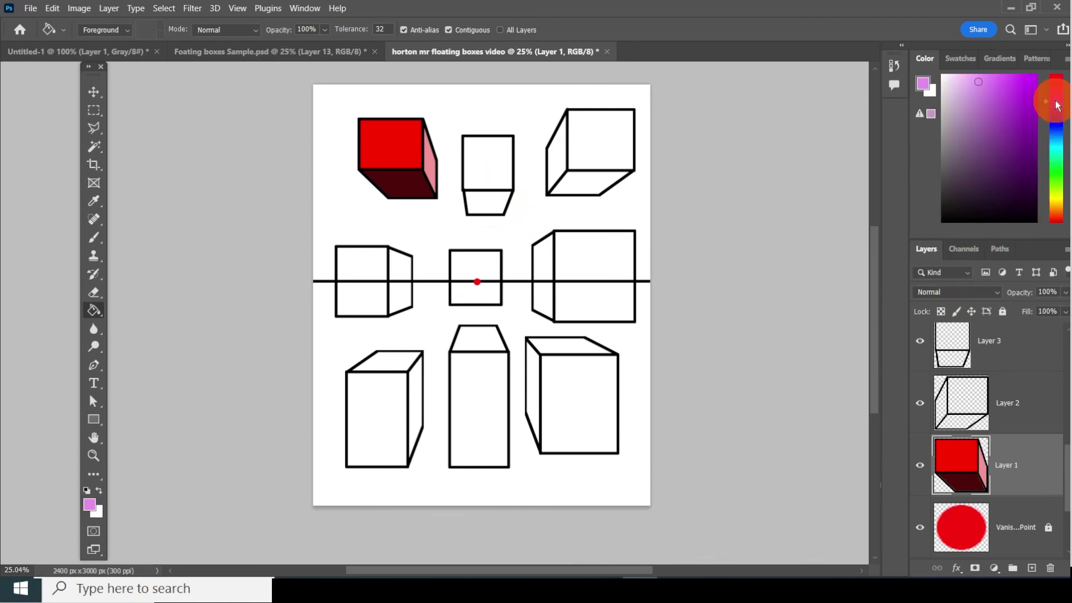
left_click(1033, 77)
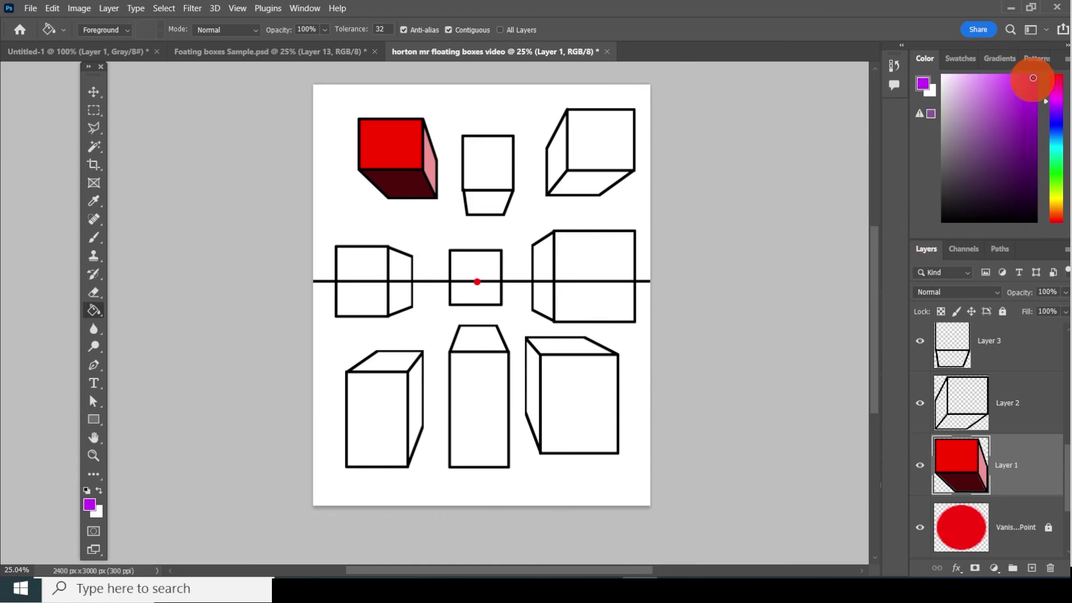
left_click(491, 165)
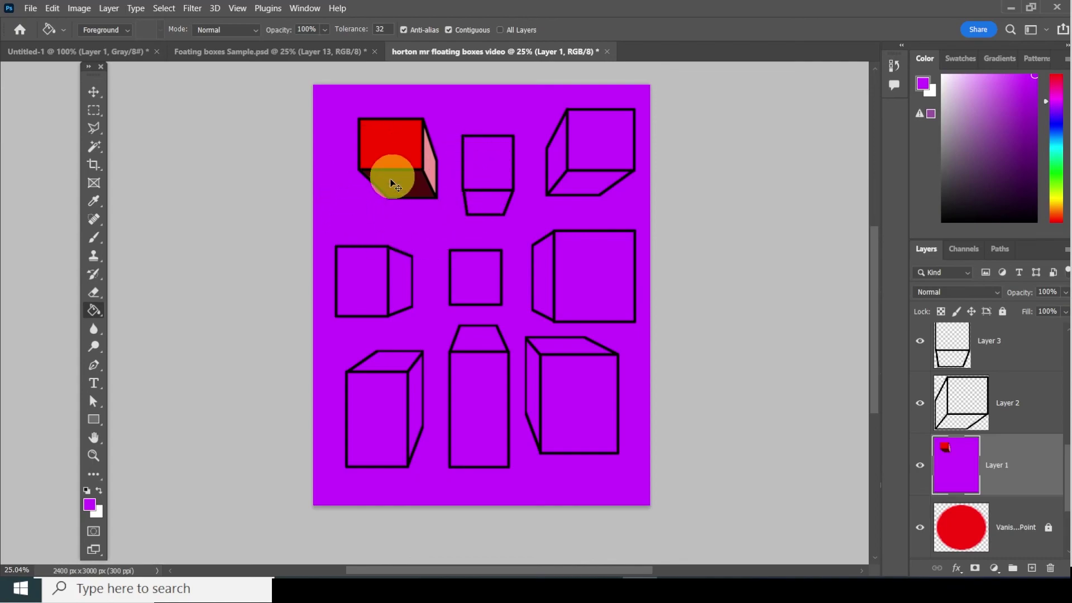
key("ctrl+z")
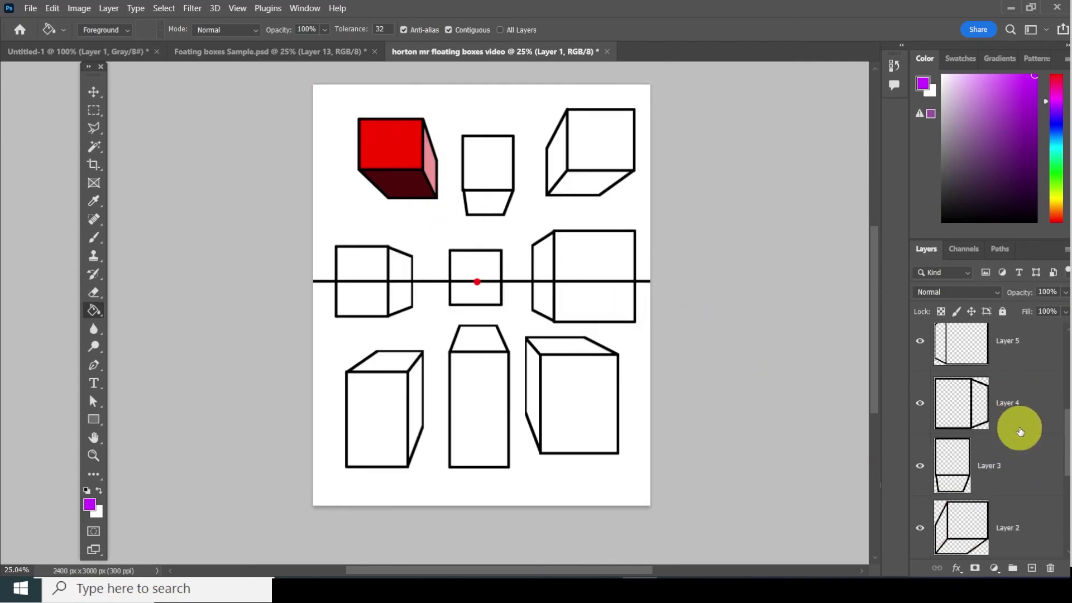
Step: On Layer 2, fill the top-right box purple front, dark purple bottom, lavender left side
scroll(1022, 430, "up", 1)
left_click(1021, 477)
left_click(611, 137)
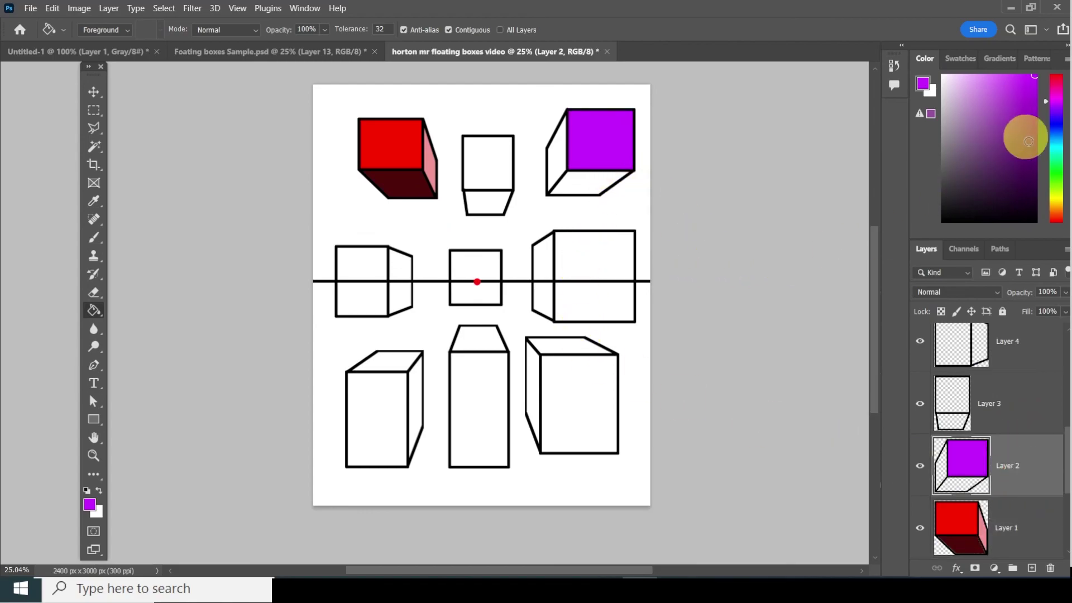
left_click(1017, 164)
left_click(579, 178)
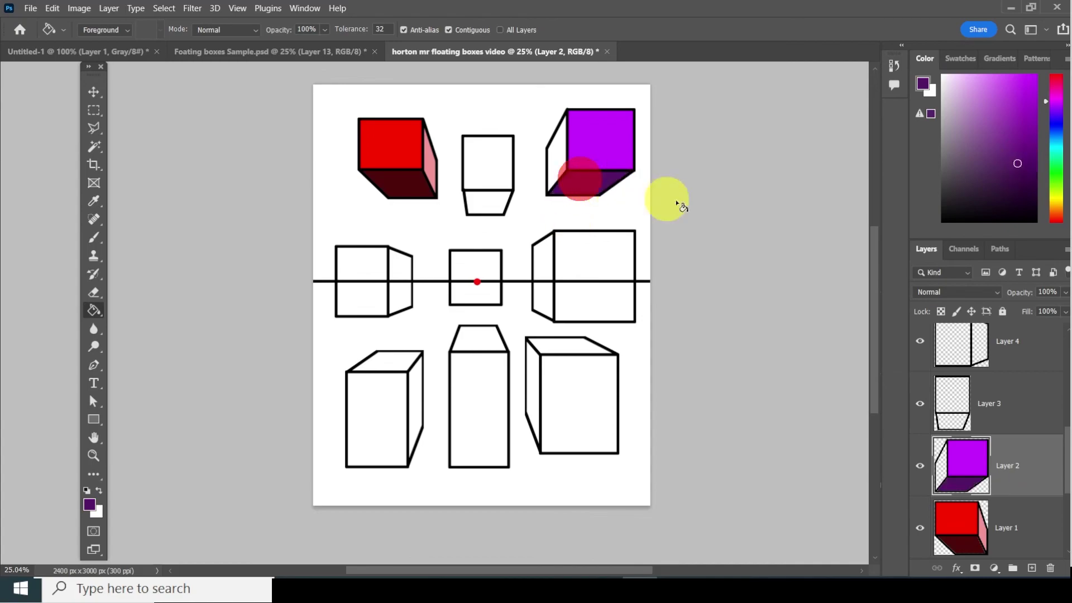
left_click(978, 84)
left_click(557, 155)
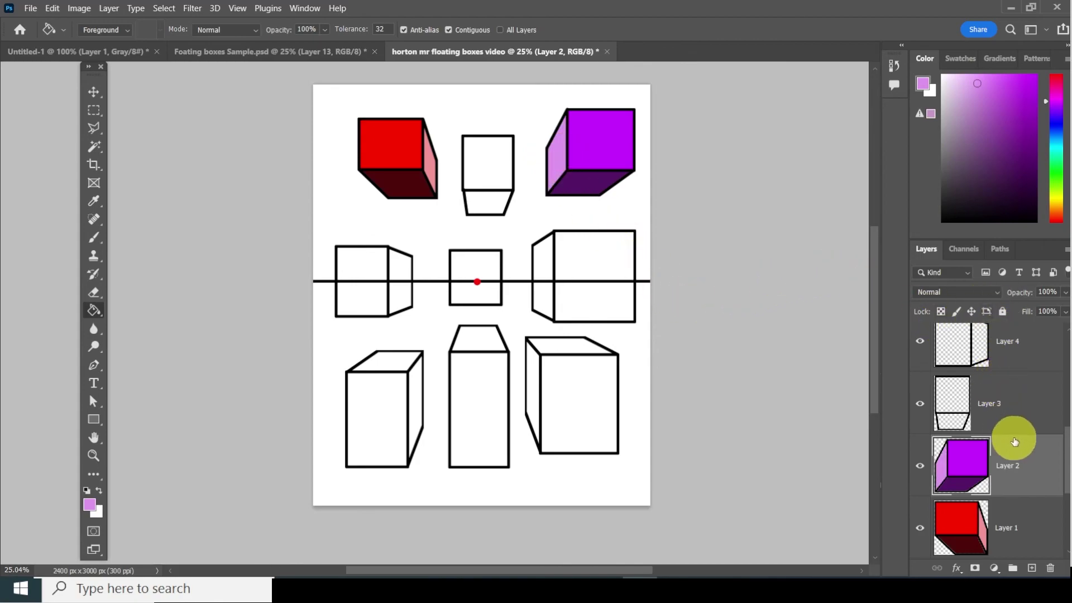
left_click(1021, 416)
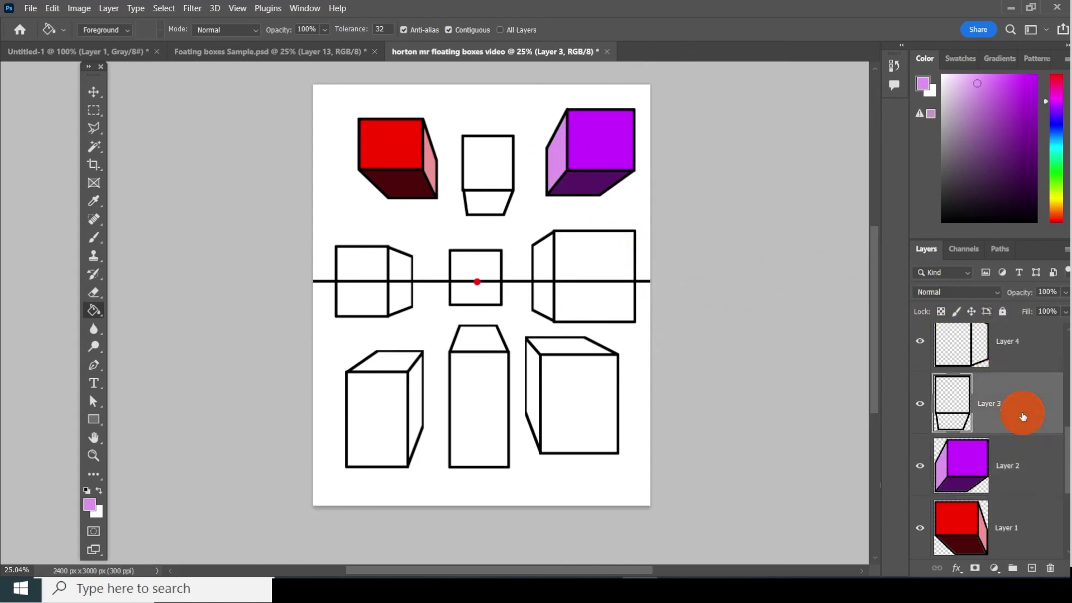
Step: Confirm Layer 3 holds the top-middle box and fill its front face pure blue
left_click(920, 403)
left_click(920, 403)
left_click(925, 405)
left_click(925, 405)
left_click(922, 410)
left_click(922, 410)
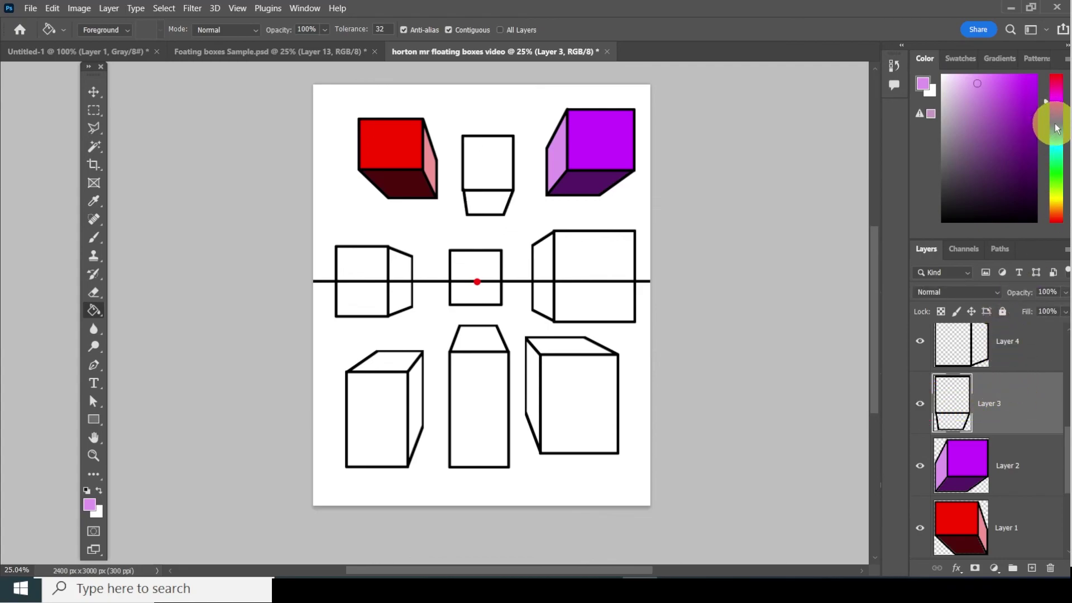
left_click(1056, 121)
left_click(1035, 82)
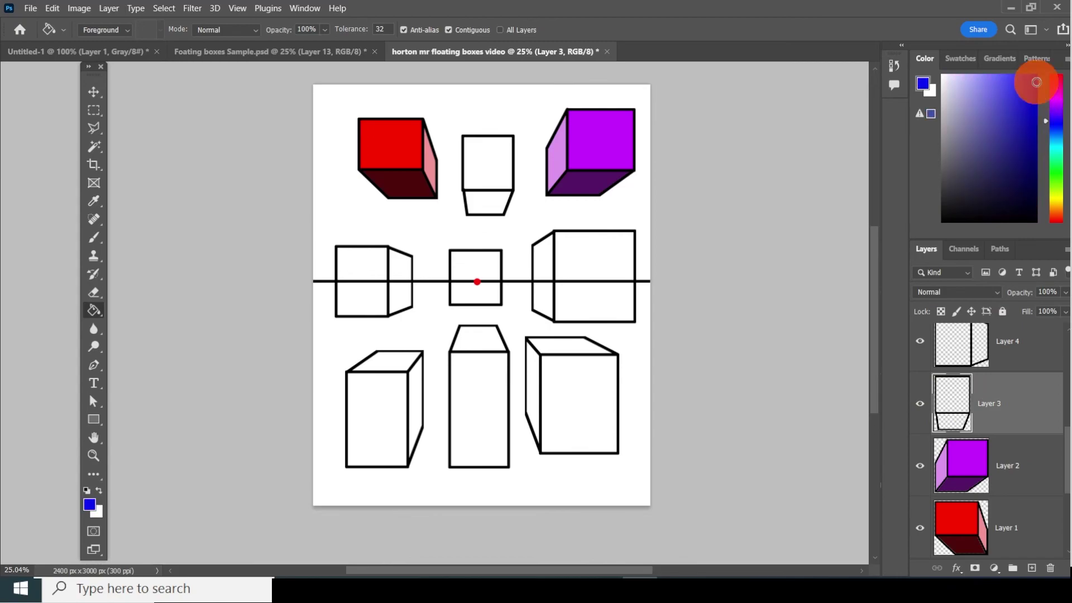
left_click(491, 165)
Step: Fill the top-middle box's bottom face navy, redoing it in a darker navy
left_click(1011, 176)
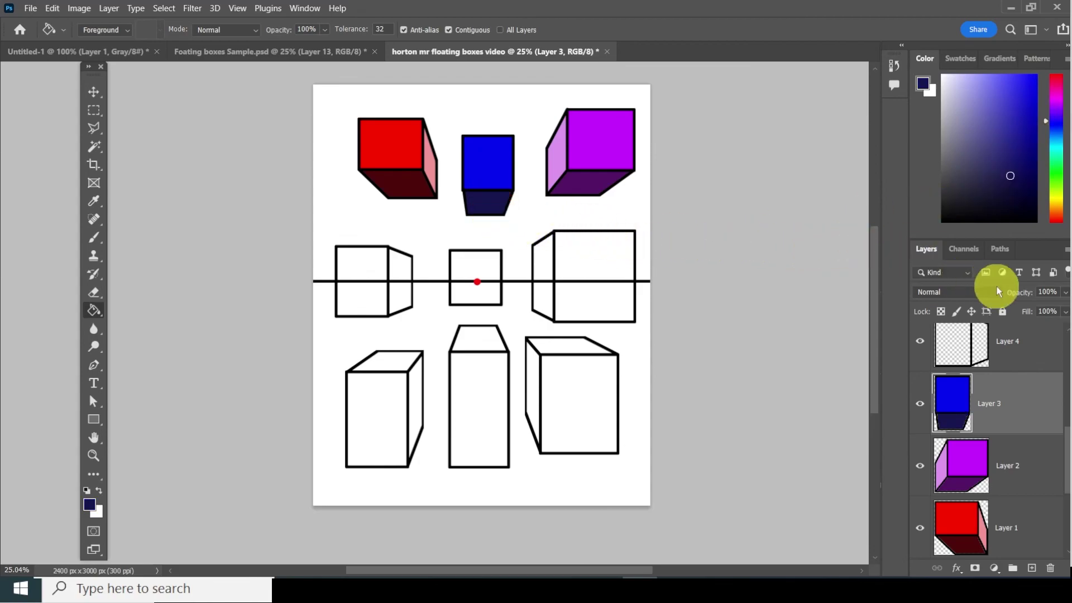
key("ctrl+z")
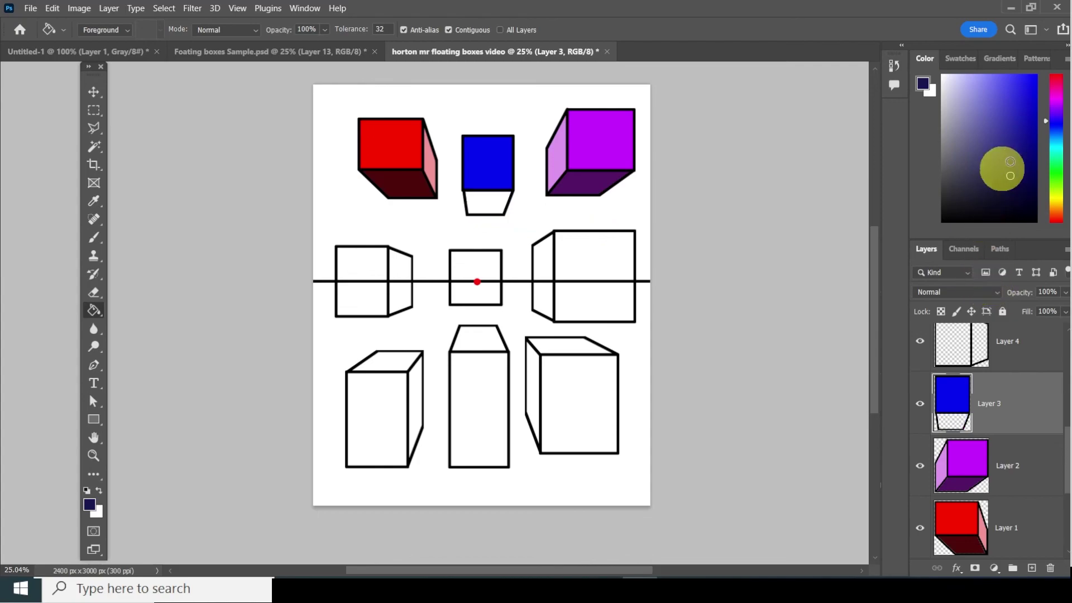
left_click(1025, 191)
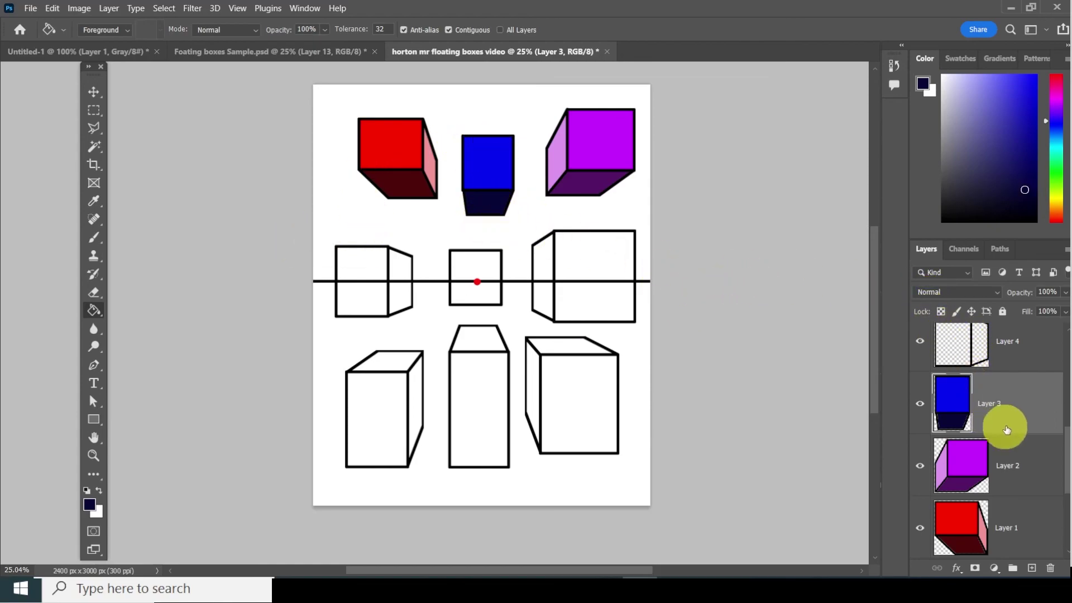
left_click(1025, 352)
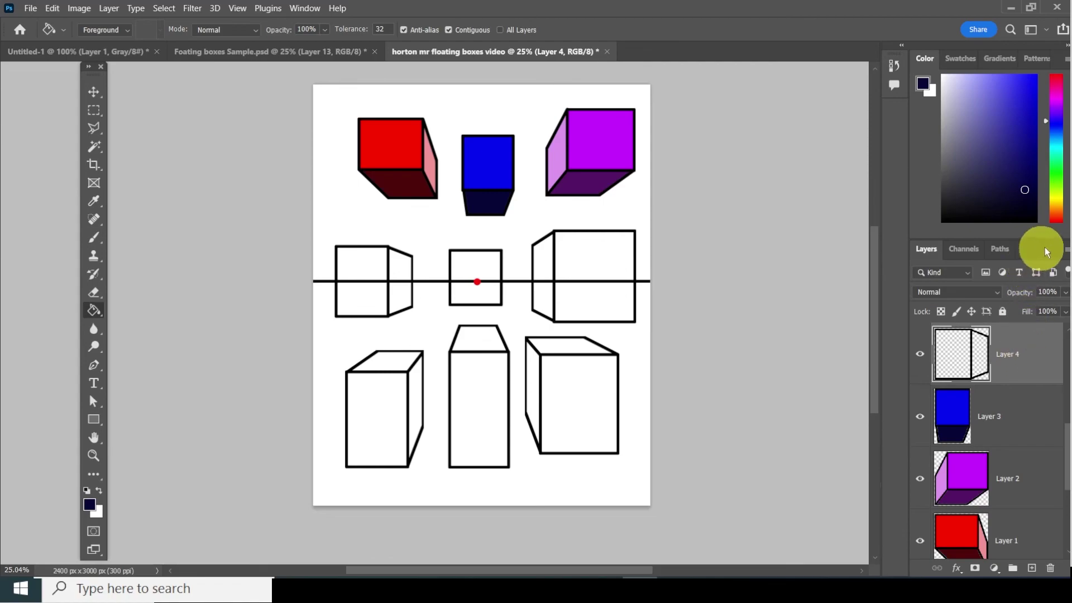
Step: Fill the left middle box's front face bright cyan on Layer 4
left_click(1062, 150)
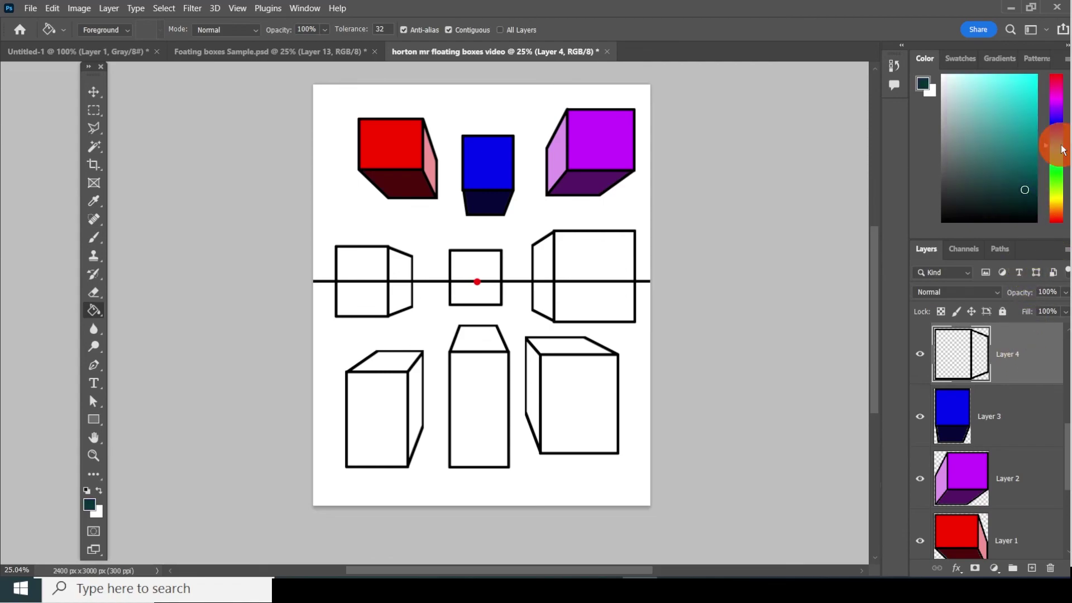
left_click(1029, 354)
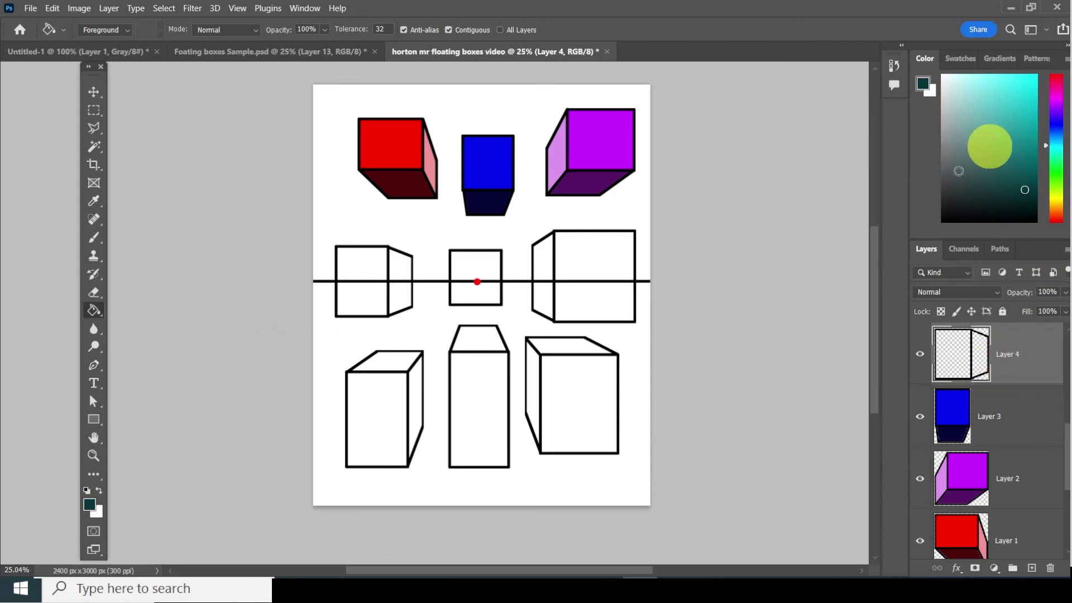
left_click(1033, 77)
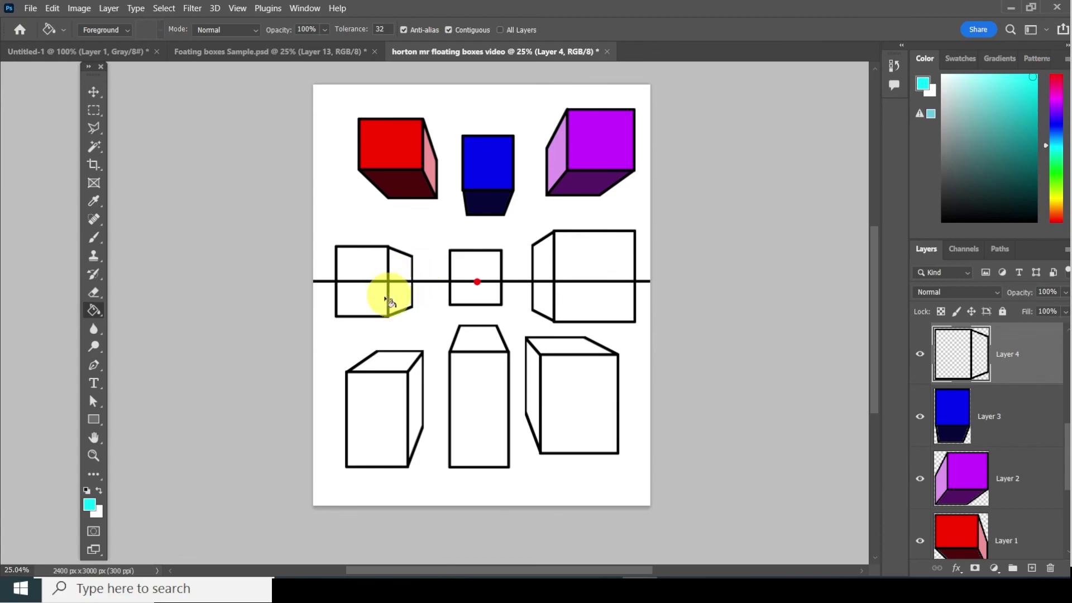
left_click(367, 269)
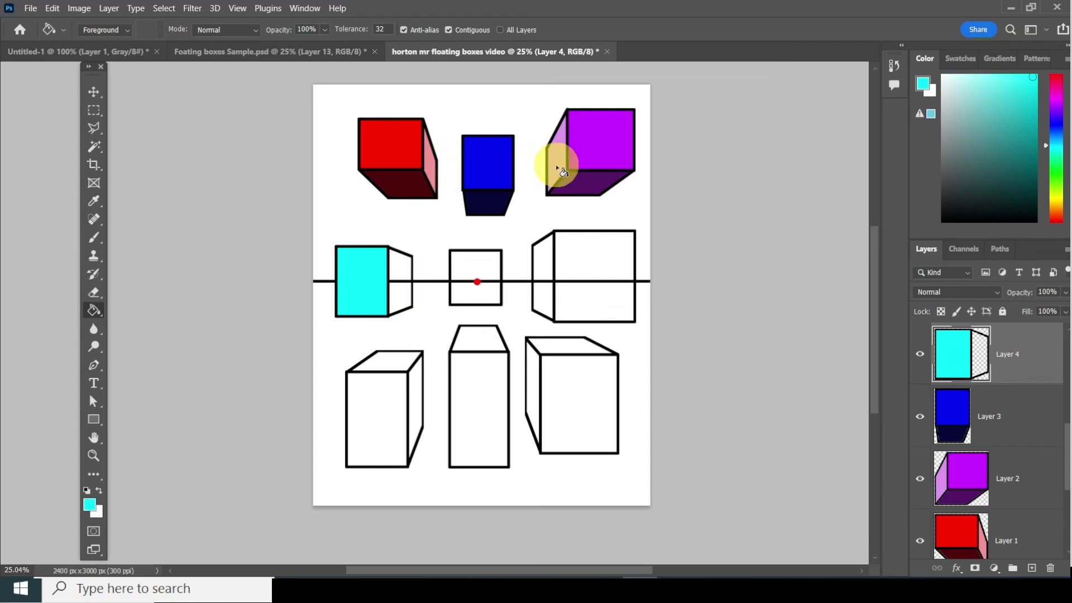
Step: Fill the cyan box's side face pale cyan, redoing it in an even lighter shade
left_click(975, 83)
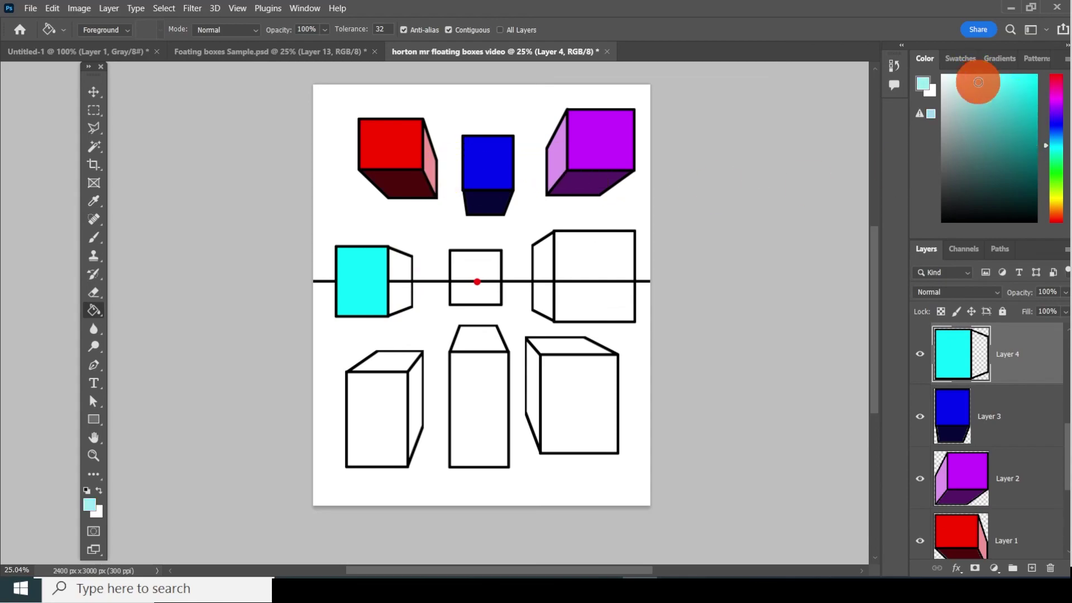
left_click(402, 292)
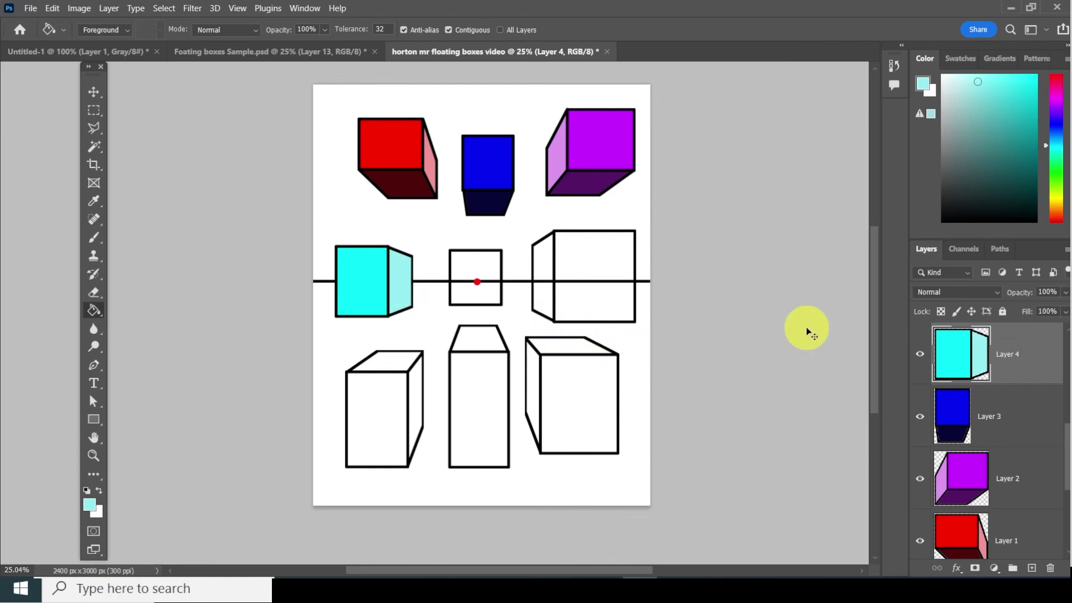
key("ctrl+z")
left_click(959, 81)
left_click(402, 304)
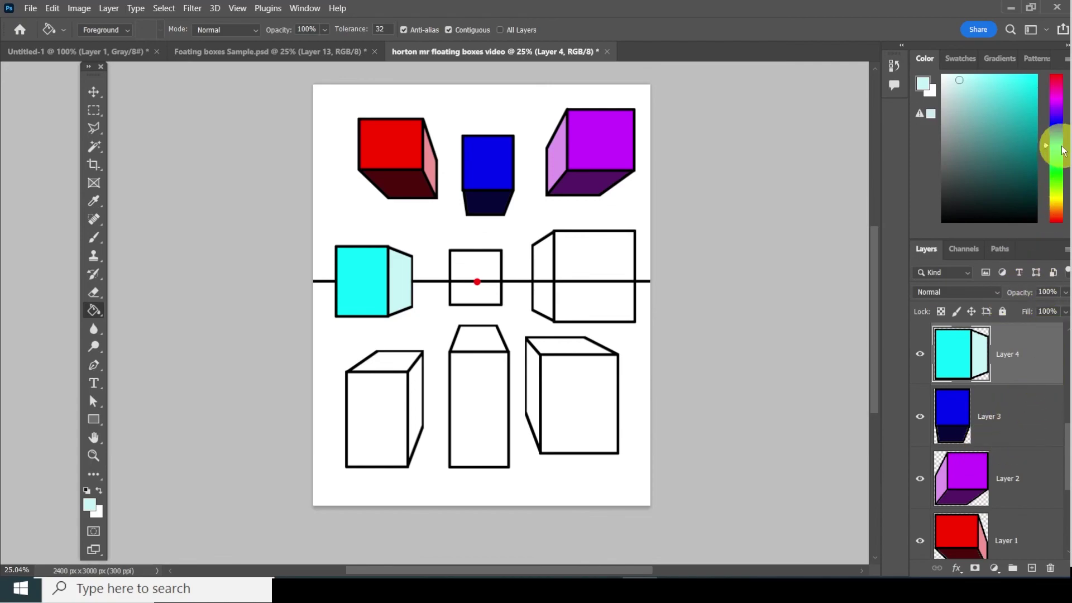
scroll(988, 411, "up", 2)
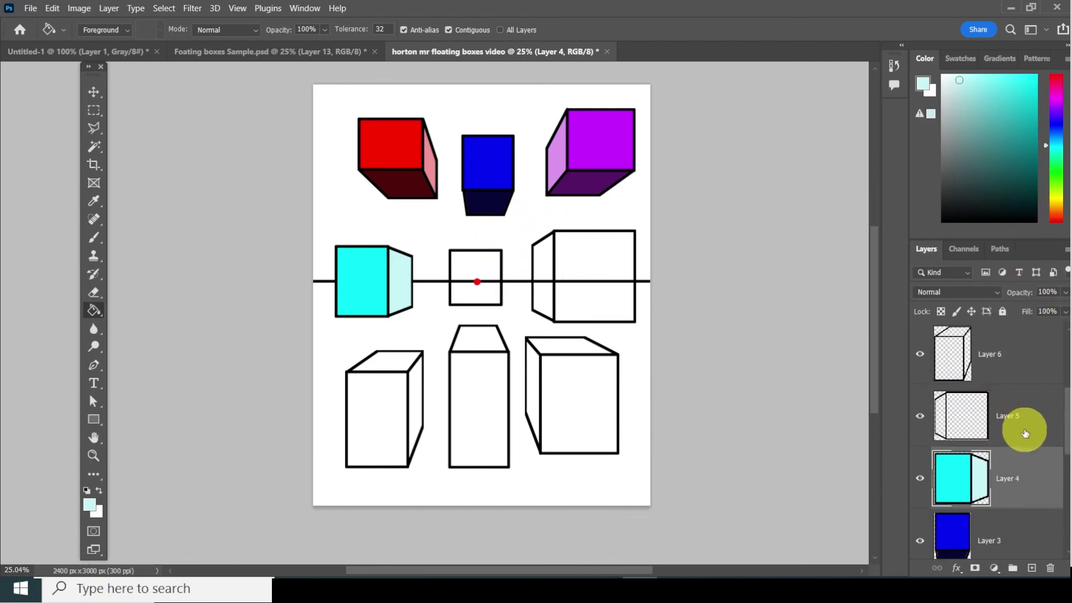
Step: Select Layer 5 and fill the middle-right box's front face saturated green
left_click(1023, 420)
left_click(919, 416)
left_click(918, 416)
mouse_move(1055, 153)
left_mouse_down()
mouse_move(1053, 178)
mouse_move(1053, 167)
left_mouse_up()
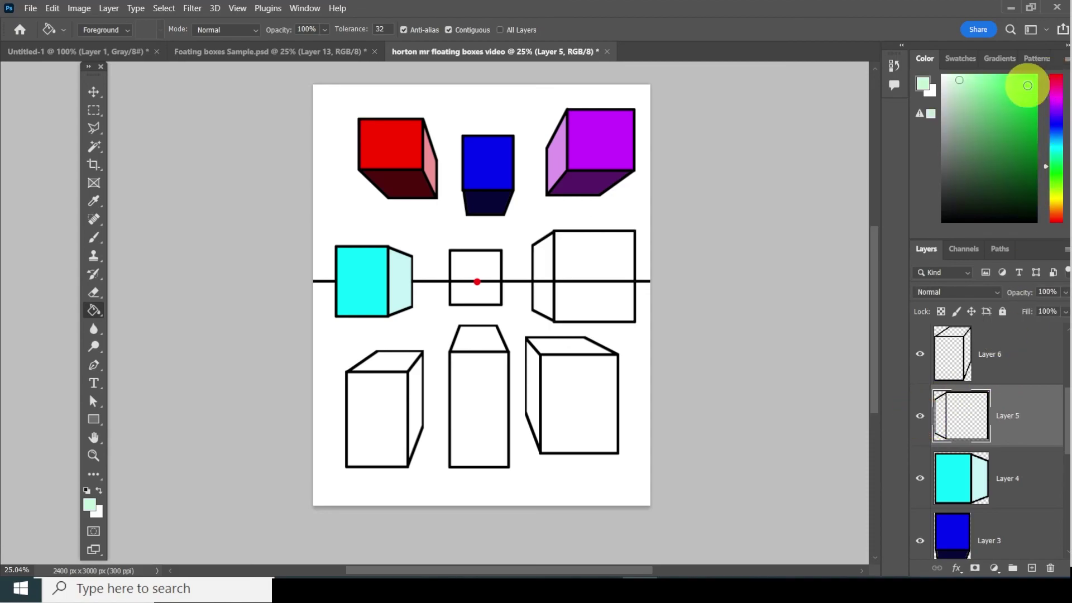
left_click(1033, 79)
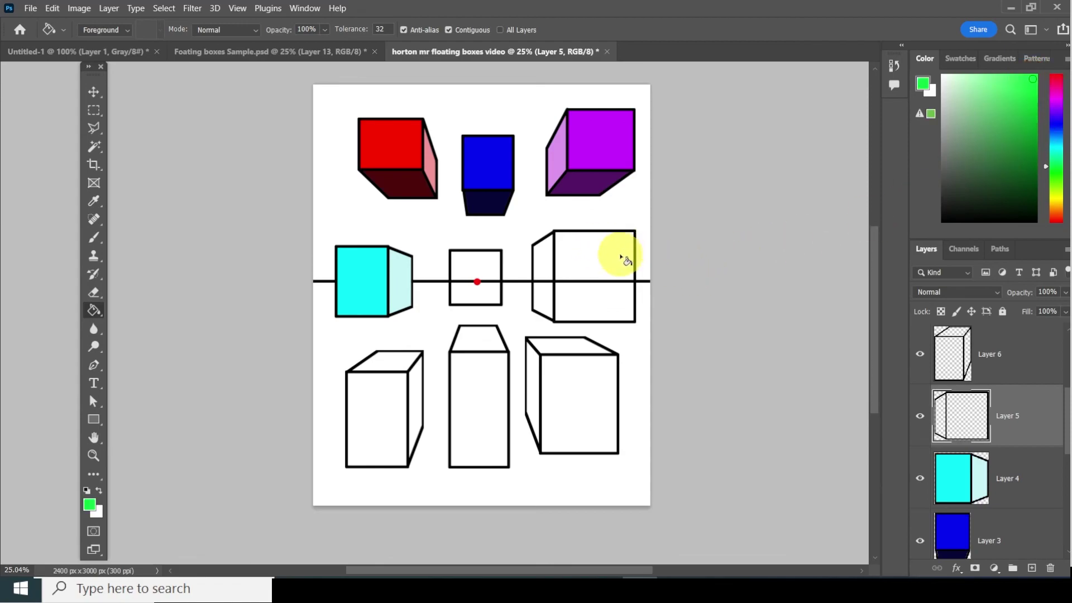
left_click(621, 262)
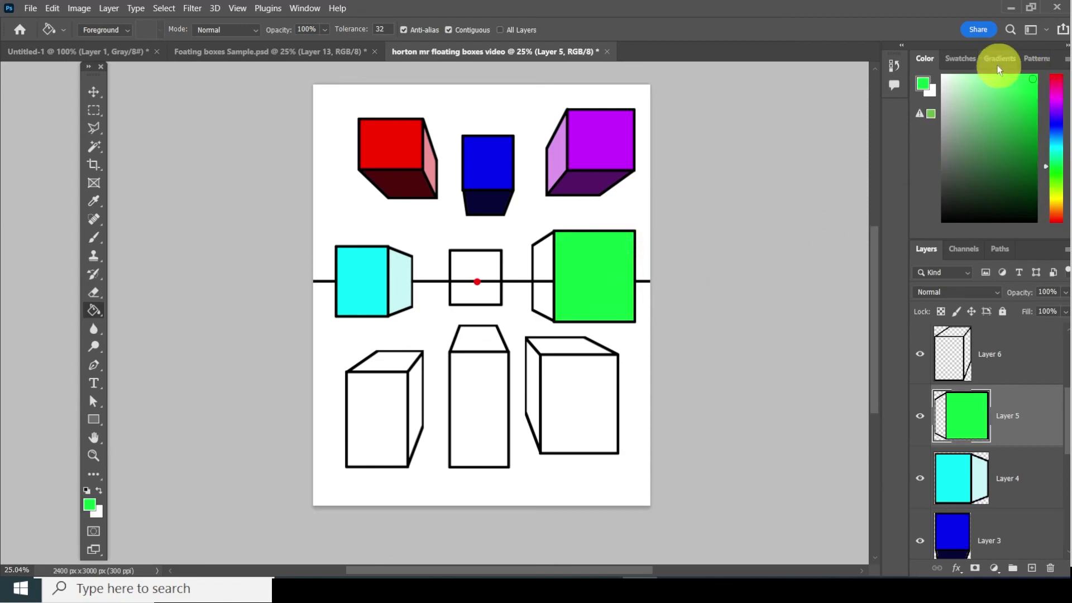
Step: Fill the green box's left face with a lighter green
left_click(974, 82)
left_click(545, 287)
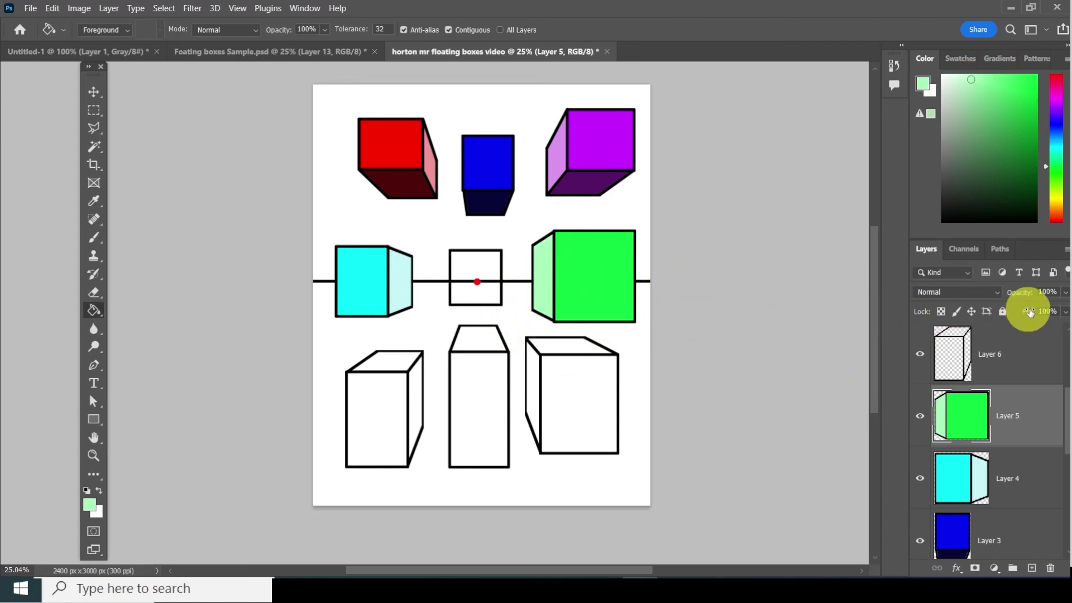
left_click(1028, 363)
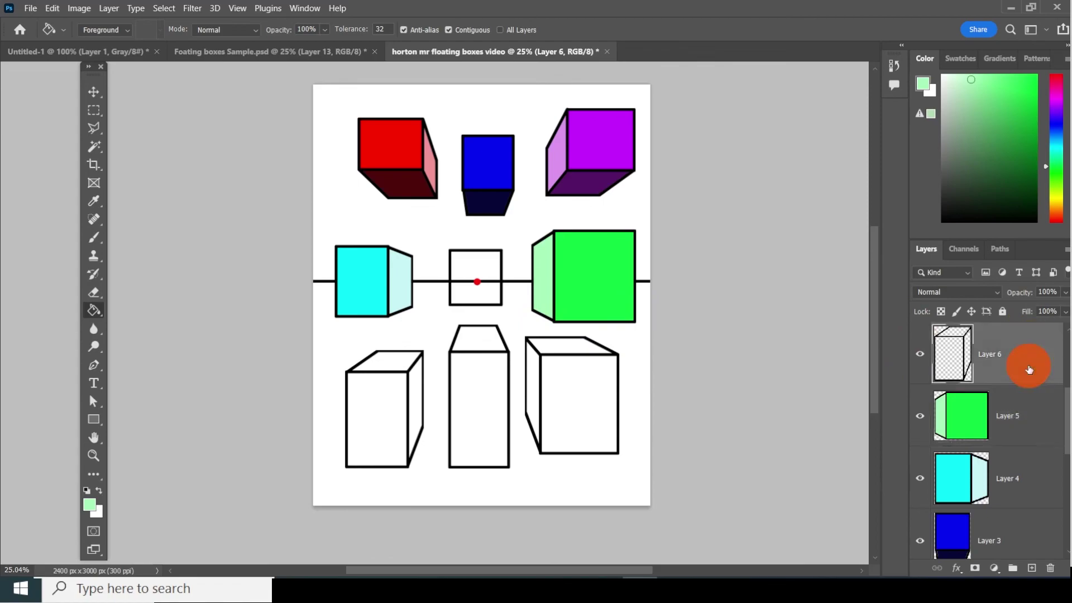
Step: Confirm Layer 6's box and fill the lower-left box's front face saturated yellow
left_click(922, 354)
left_click(921, 354)
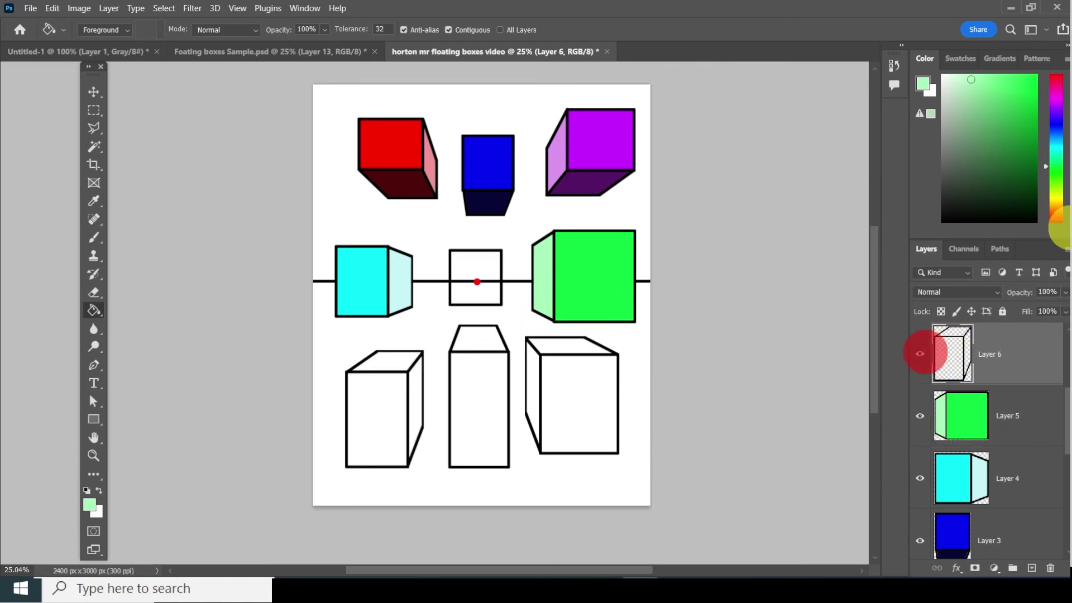
left_click(1057, 197)
left_click_drag(1026, 77, 1037, 76)
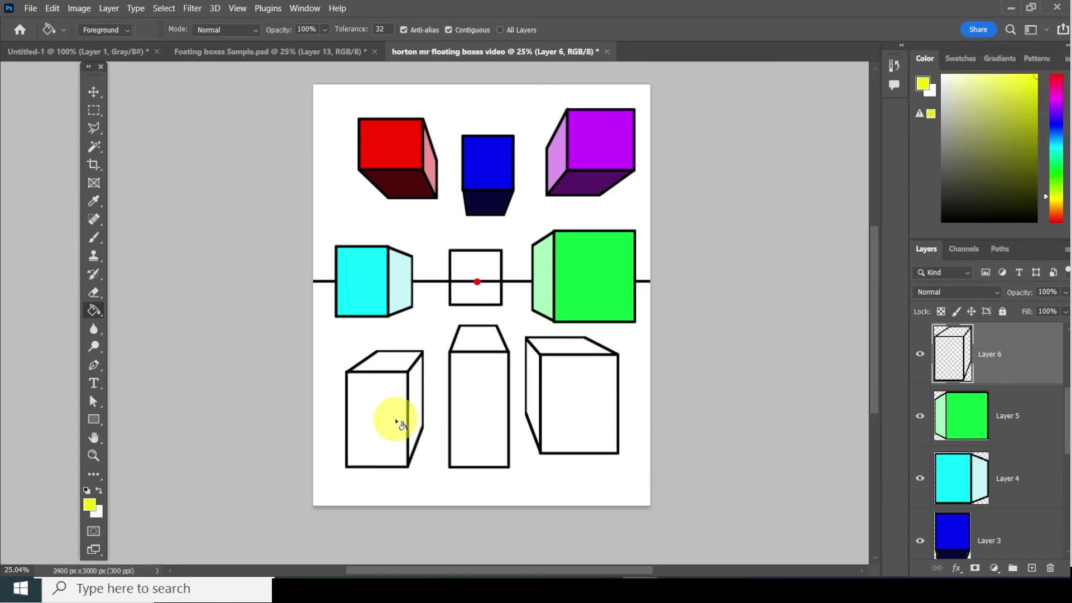
left_click(377, 422)
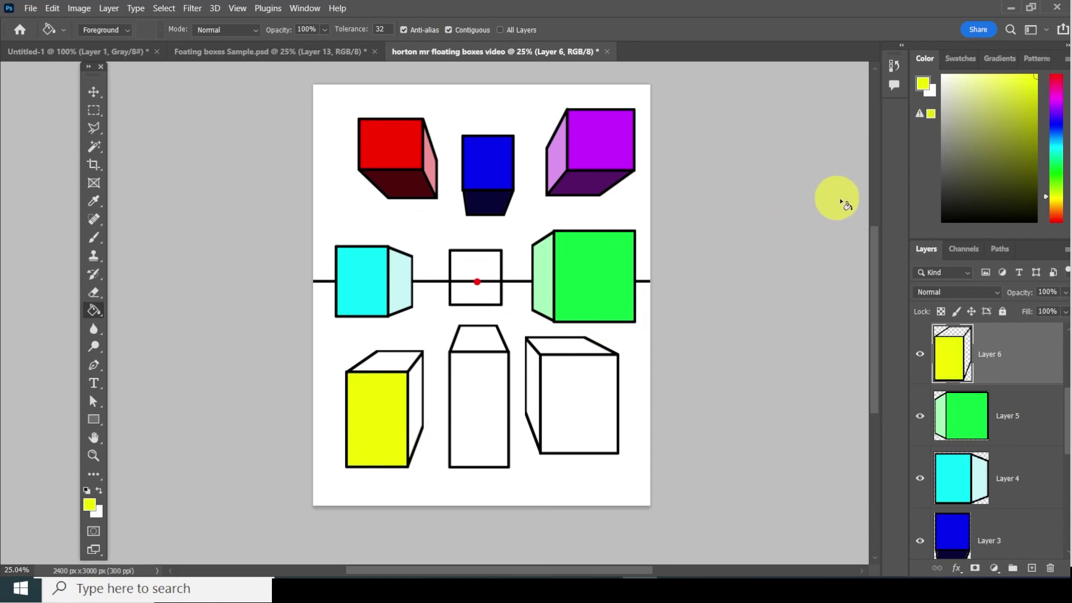
Step: Fill the lower-left box's top face olive, then refill it a slightly brighter olive
left_click(1031, 160)
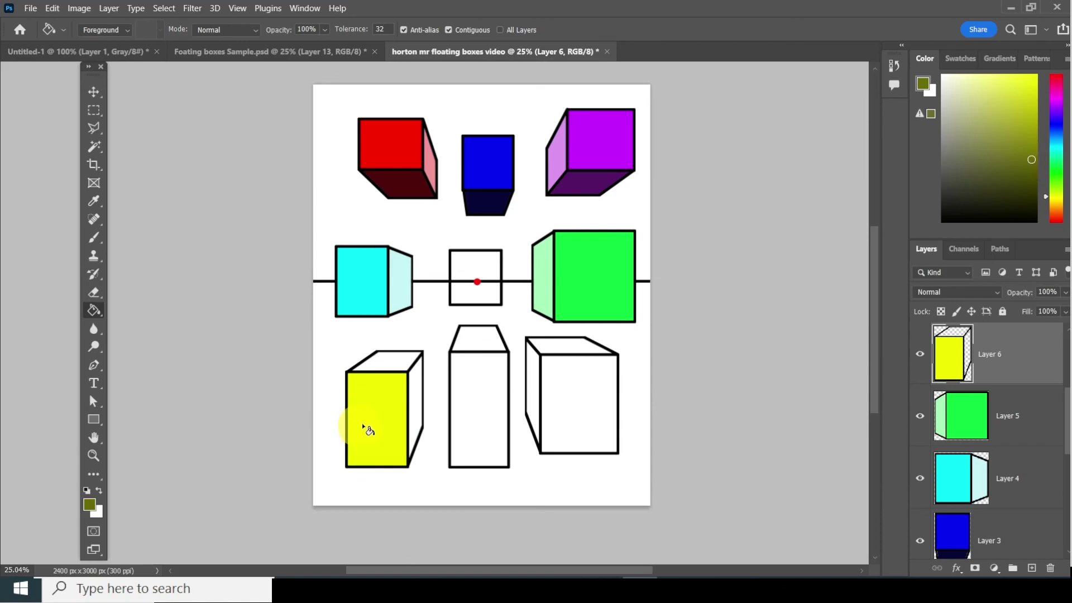
left_click(388, 364)
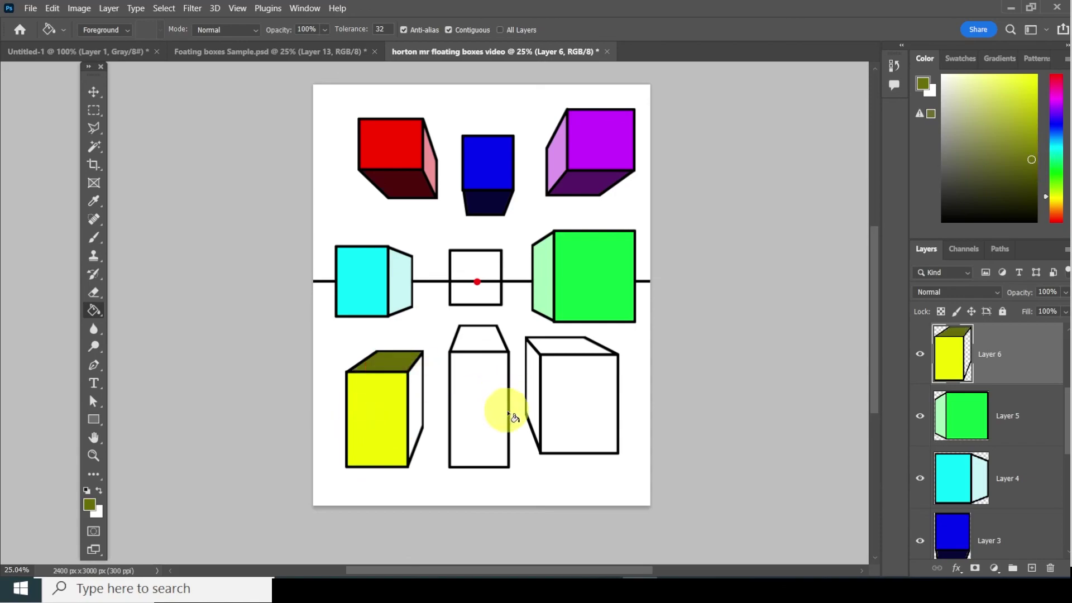
left_click(1031, 140)
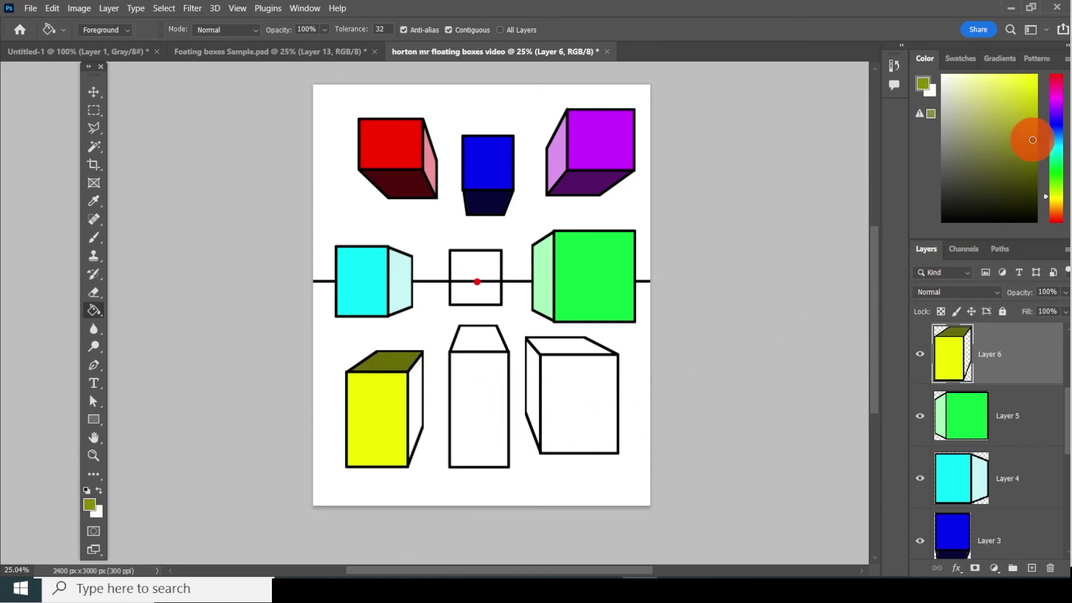
left_click(395, 366)
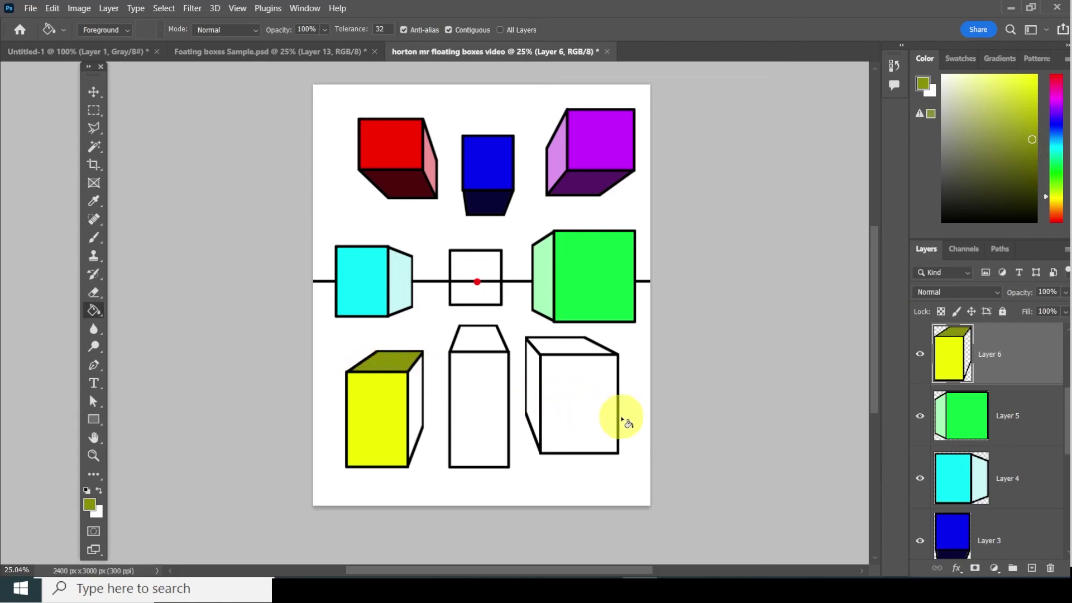
Step: Fill the lower-left box's right face pale yellow
left_click(968, 80)
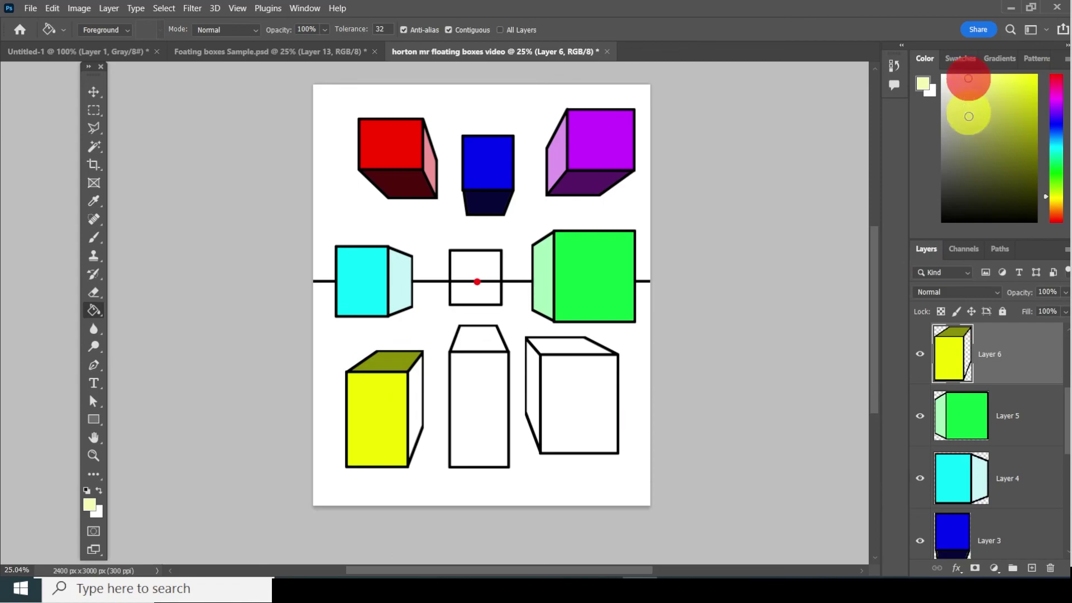
left_click(418, 420)
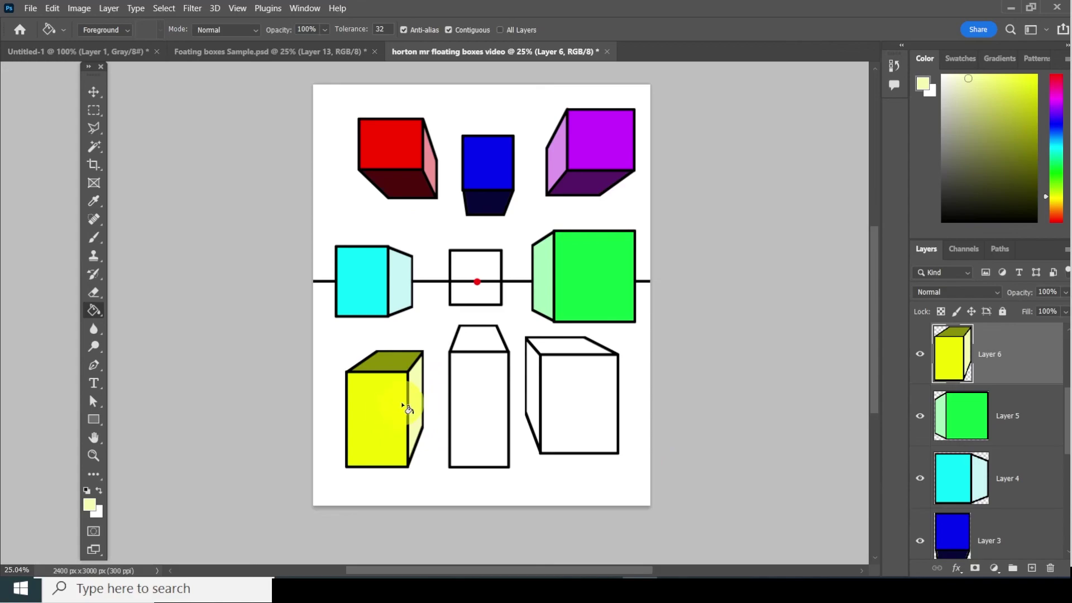
key("ctrl+shift+alt+n")
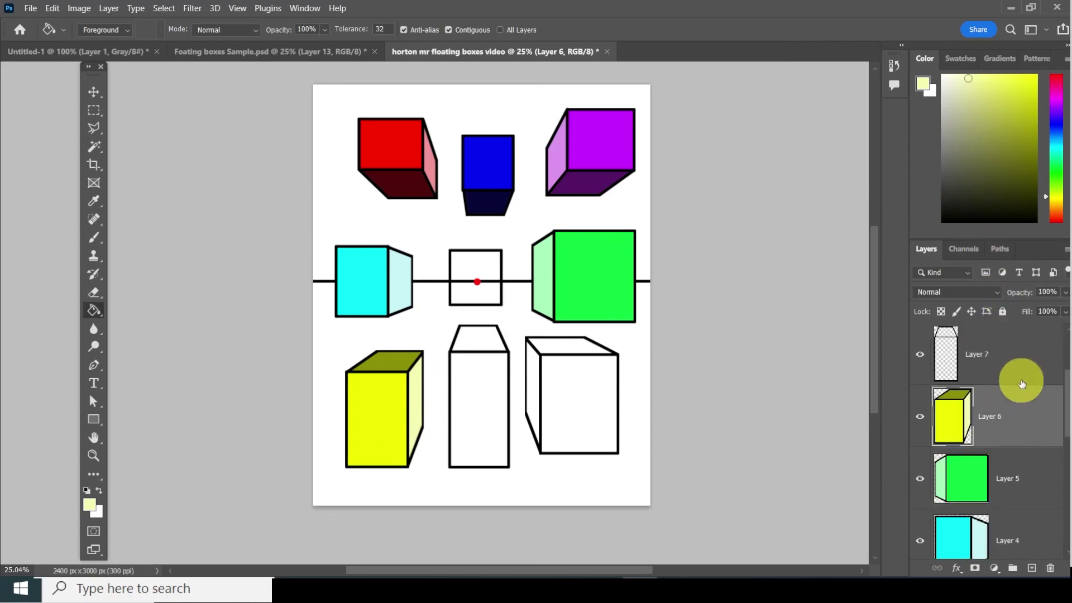
Step: On Layer 7, fill the tall middle box's front face orange and its top brown
left_click(1026, 355)
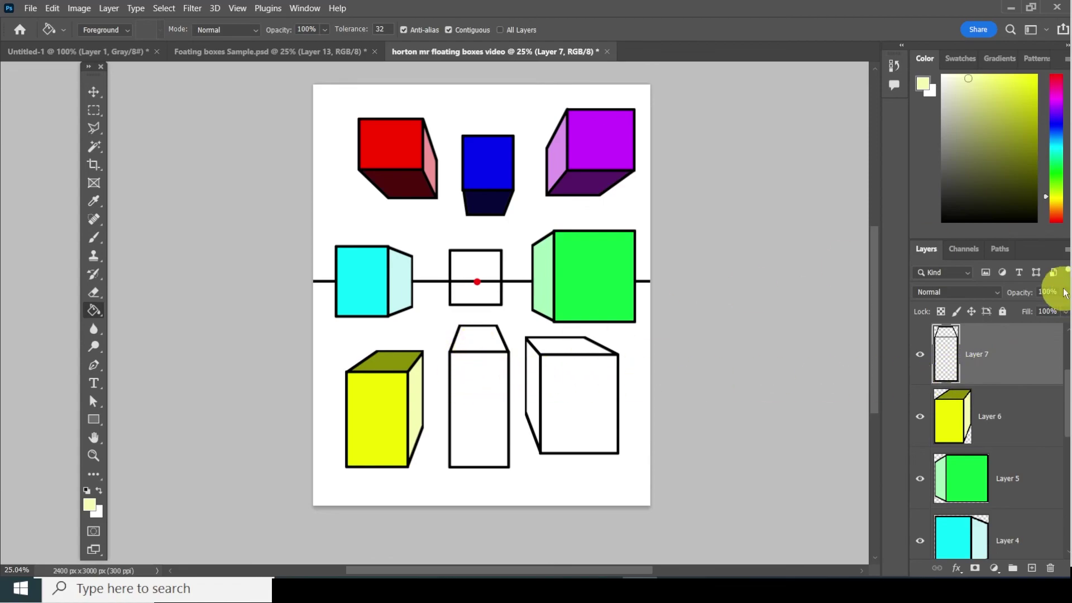
left_click(1060, 207)
left_click_drag(1026, 81, 1033, 73)
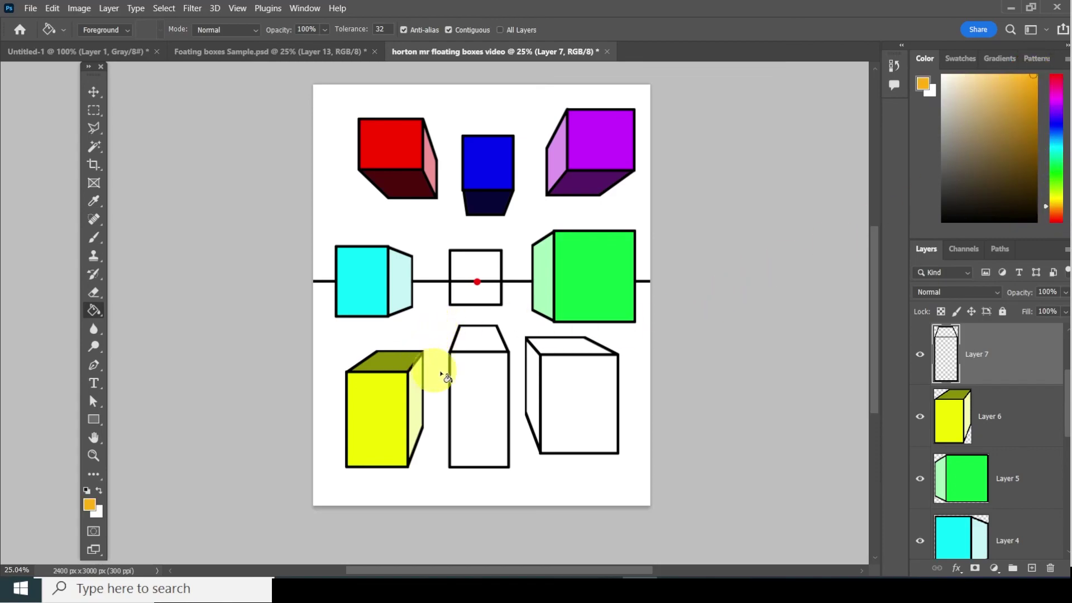
left_click(480, 384)
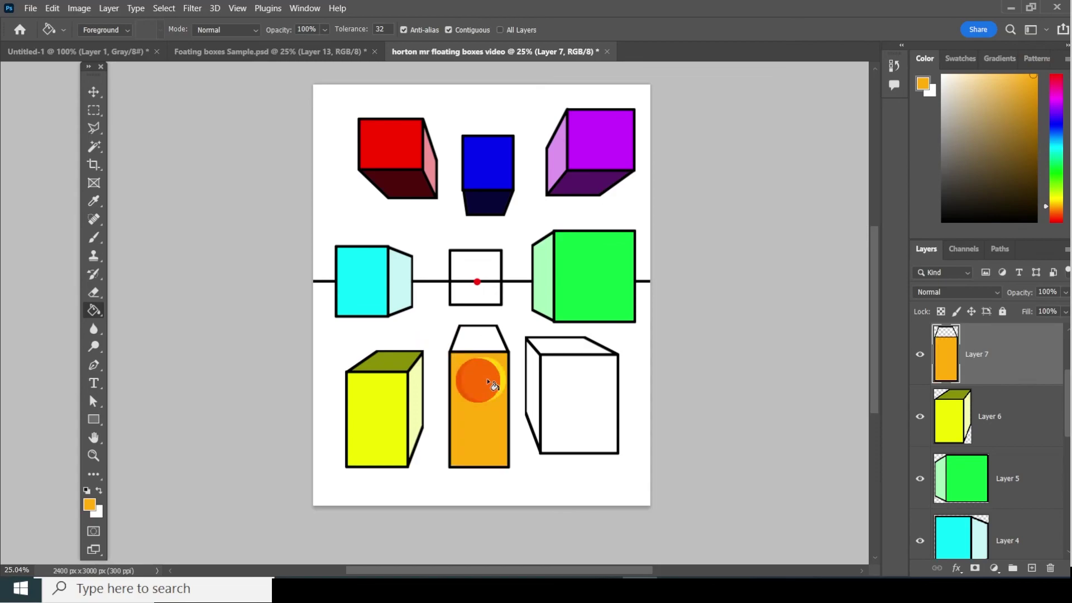
left_click(1026, 143)
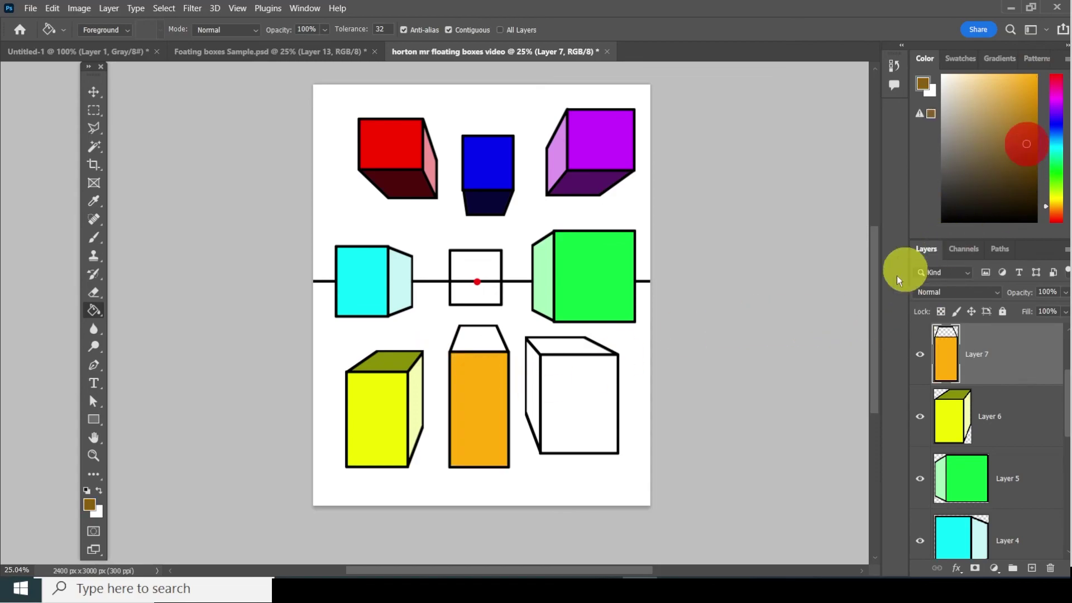
left_click(475, 345)
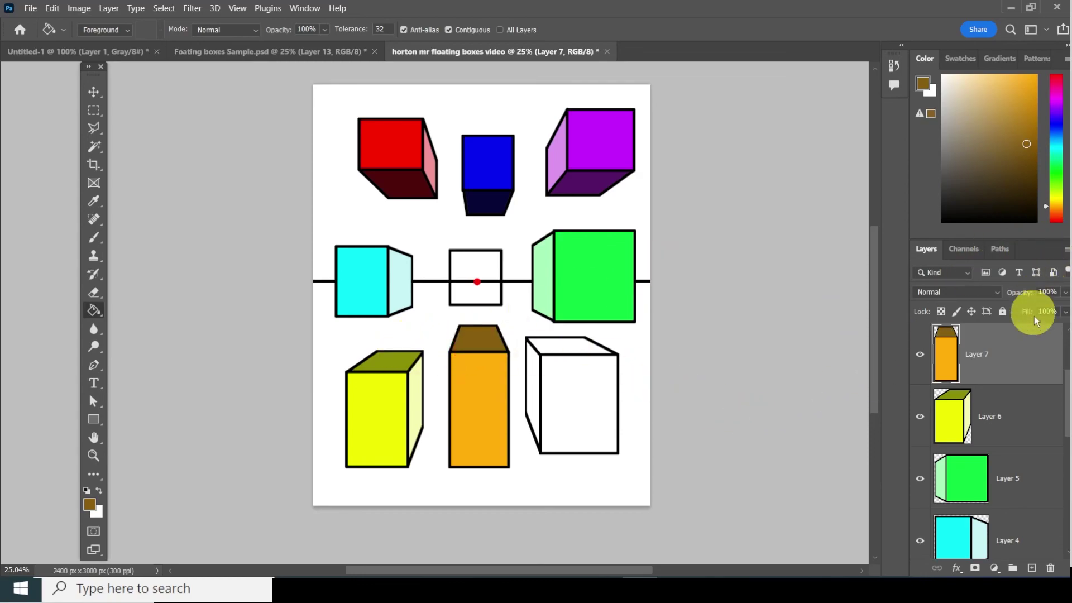
scroll(1032, 329, "up", 2)
Step: Confirm Layer 8 holds the lower-right box and fill its front face red-orange
left_click(1020, 404)
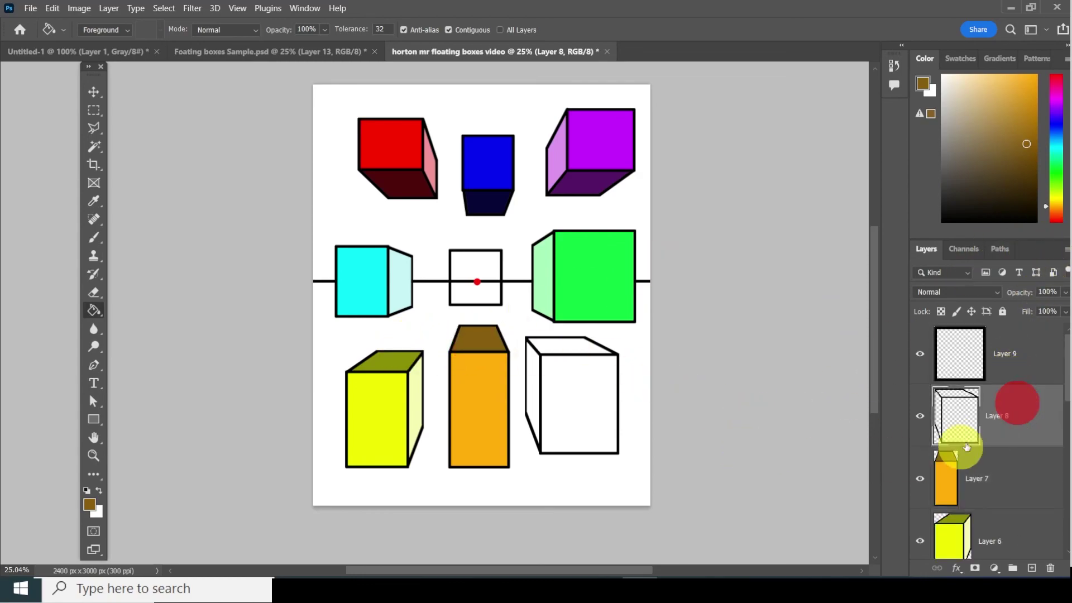
left_click(921, 418)
left_click(921, 418)
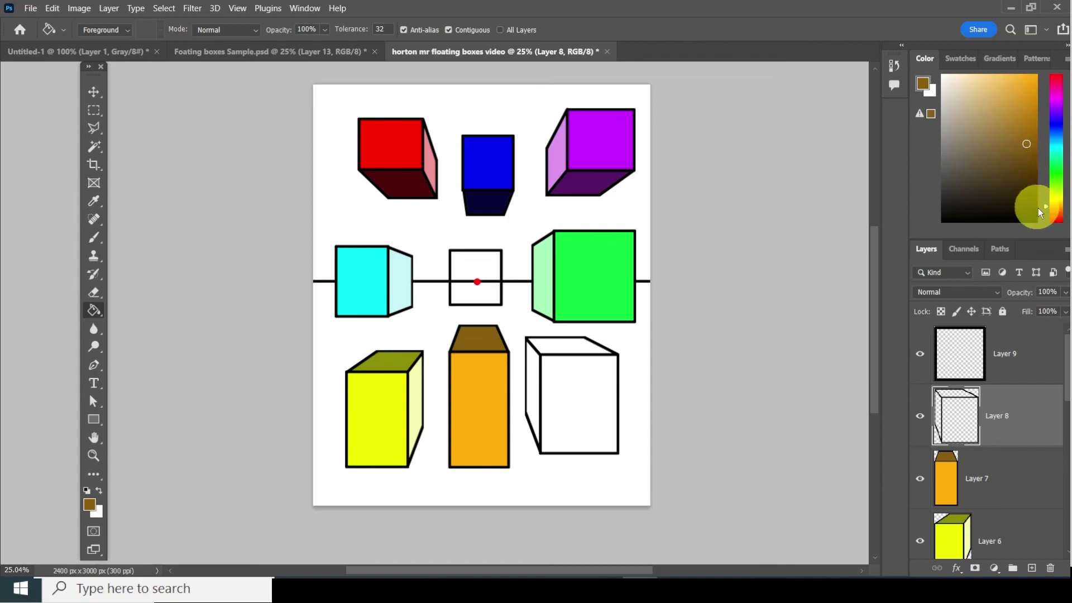
left_click(1057, 215)
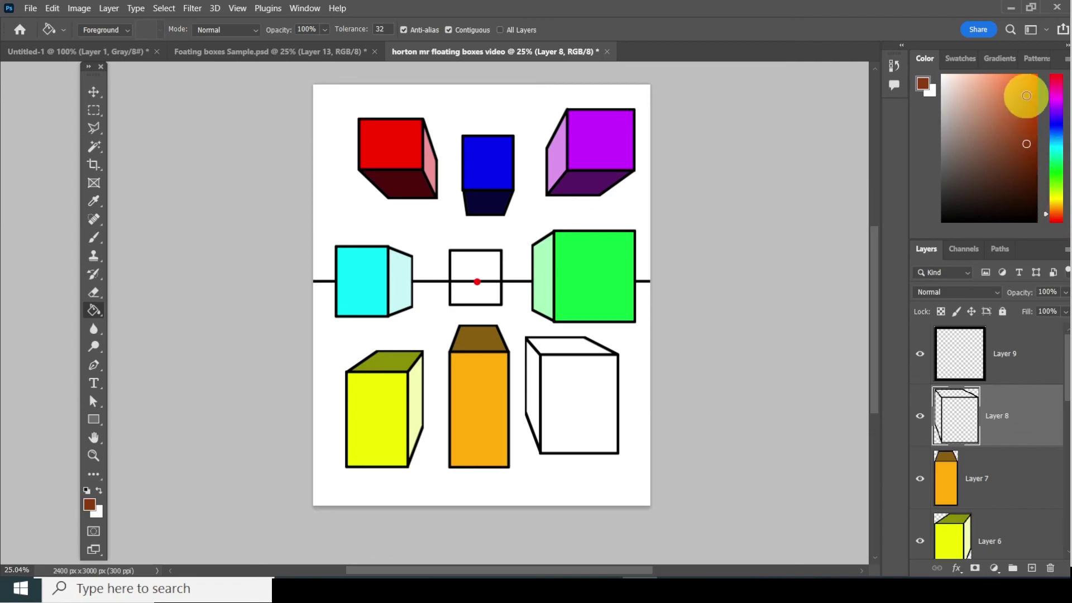
left_click(1032, 75)
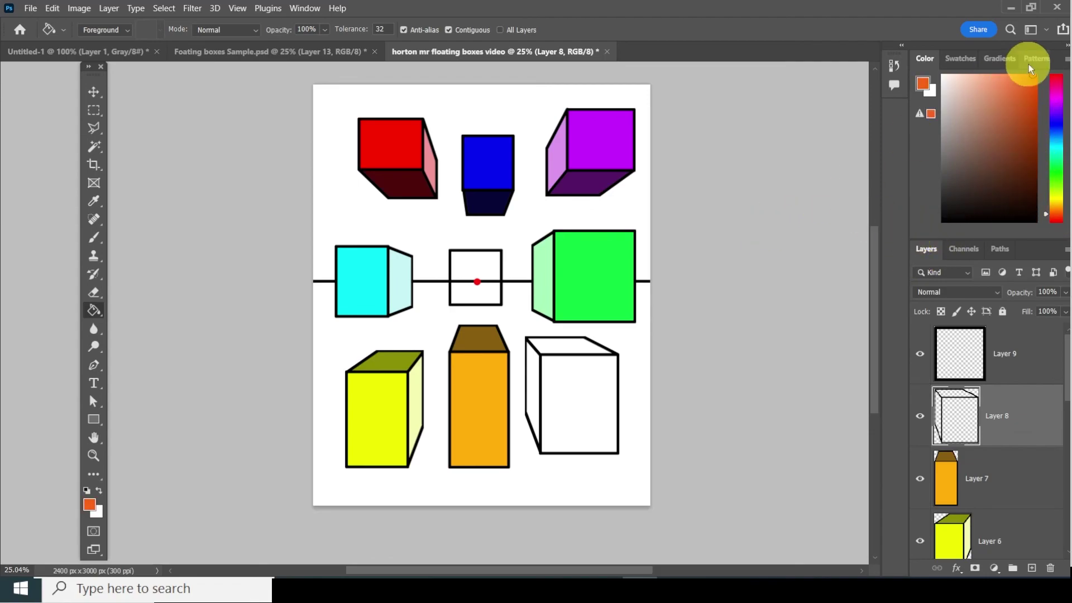
left_click(585, 414)
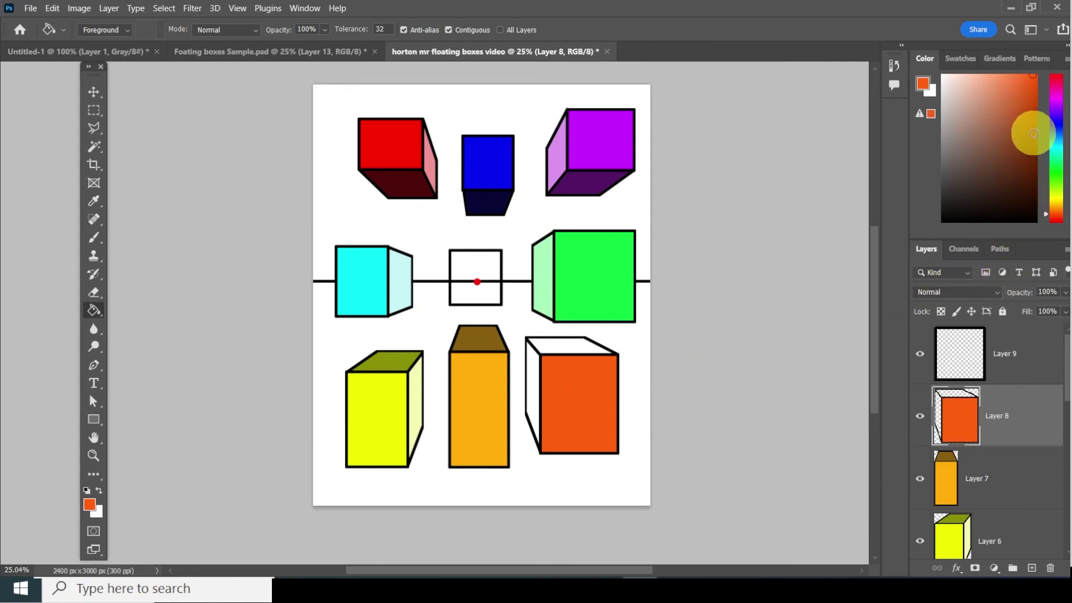
Step: Fill the lower-right box's top face brown and its left face light pink
left_click(1023, 154)
left_click(580, 345)
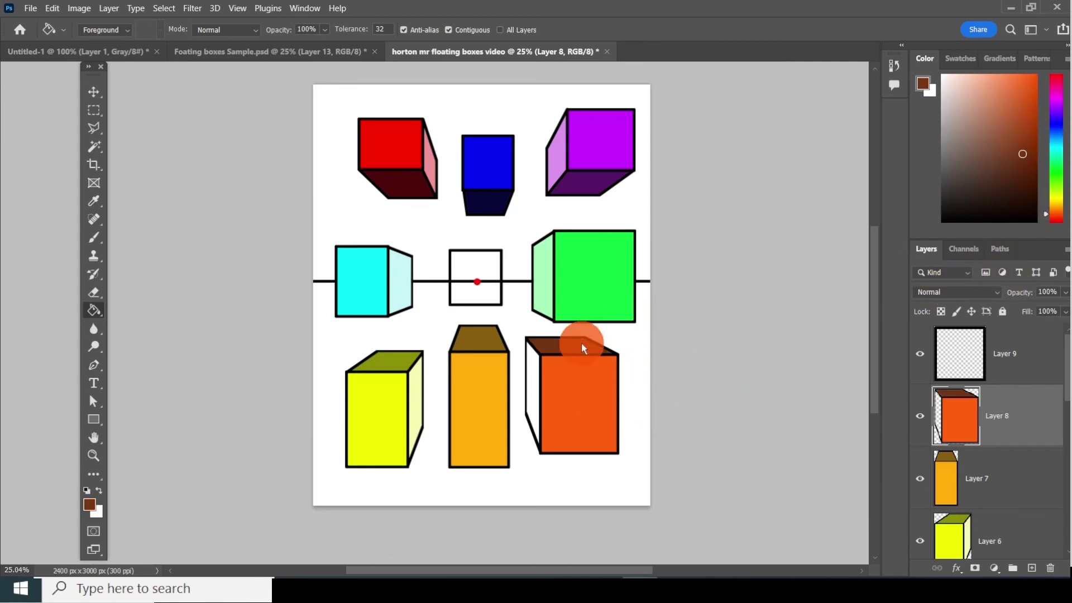
left_click(972, 79)
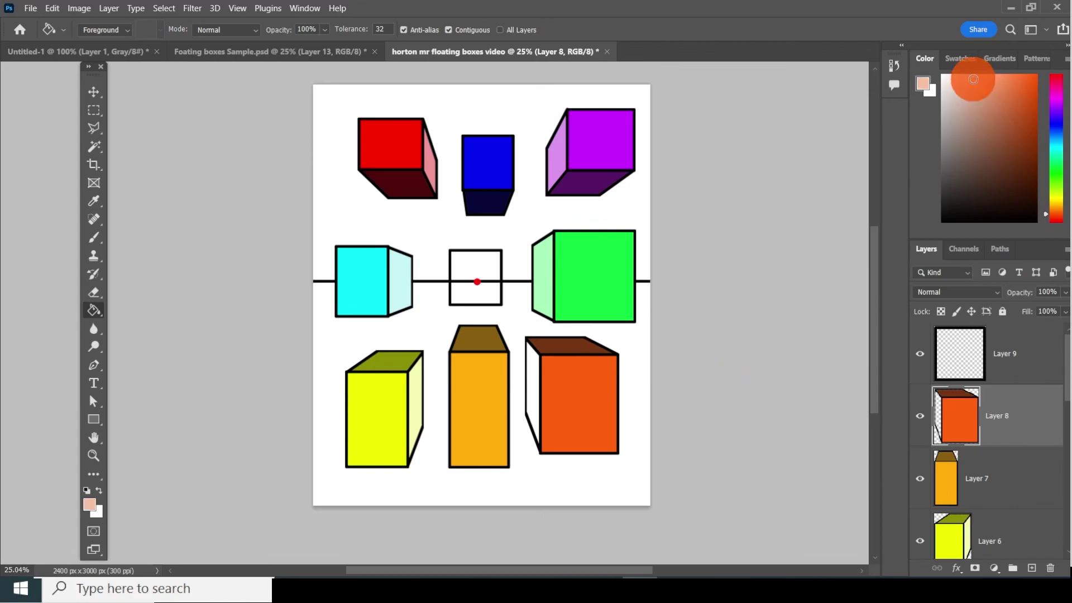
left_click(531, 394)
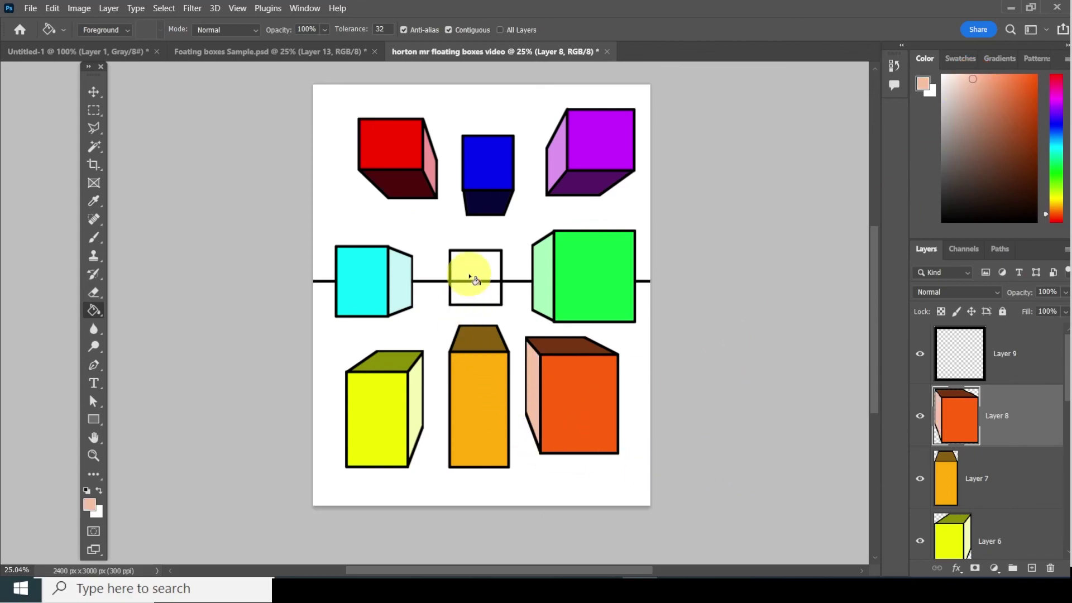
left_click(1012, 363)
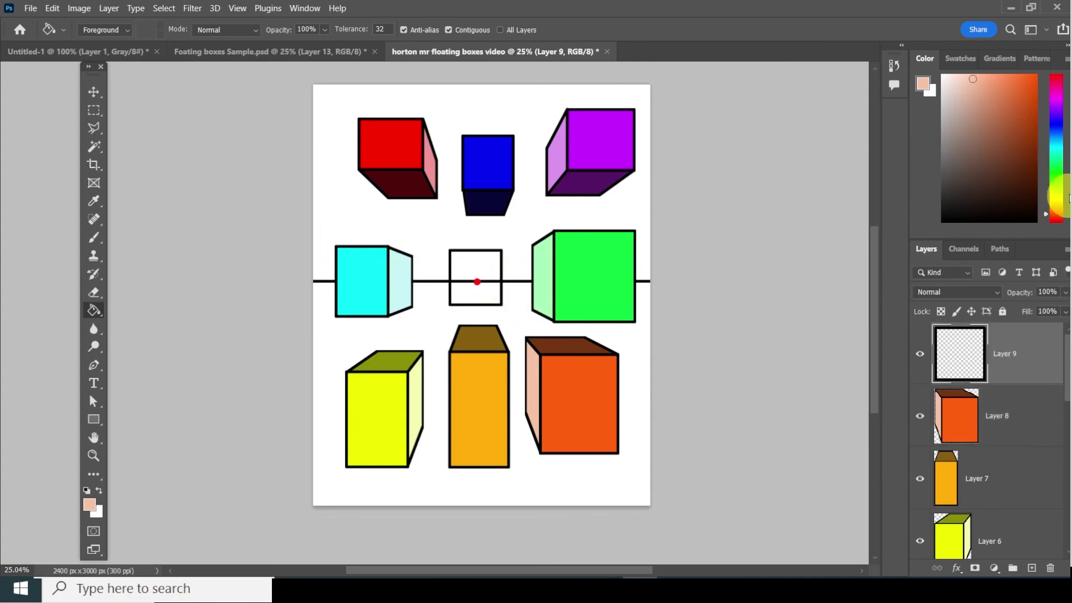
Step: Fill the central square on the horizon line with a bright lime green
left_click(1056, 160)
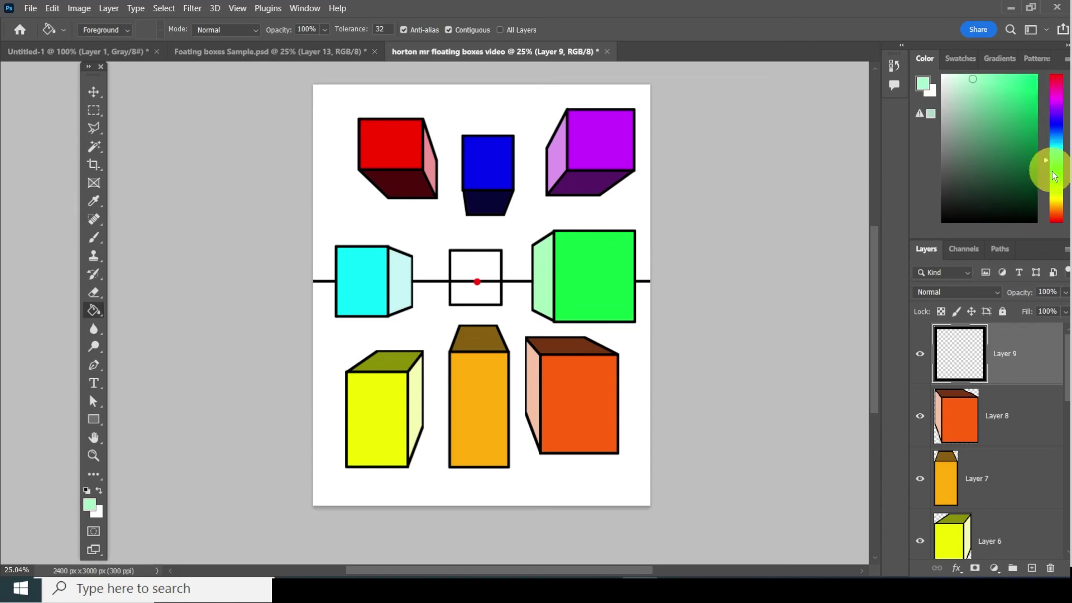
left_click(1060, 176)
left_click_drag(1059, 179, 1055, 190)
left_click(1037, 76)
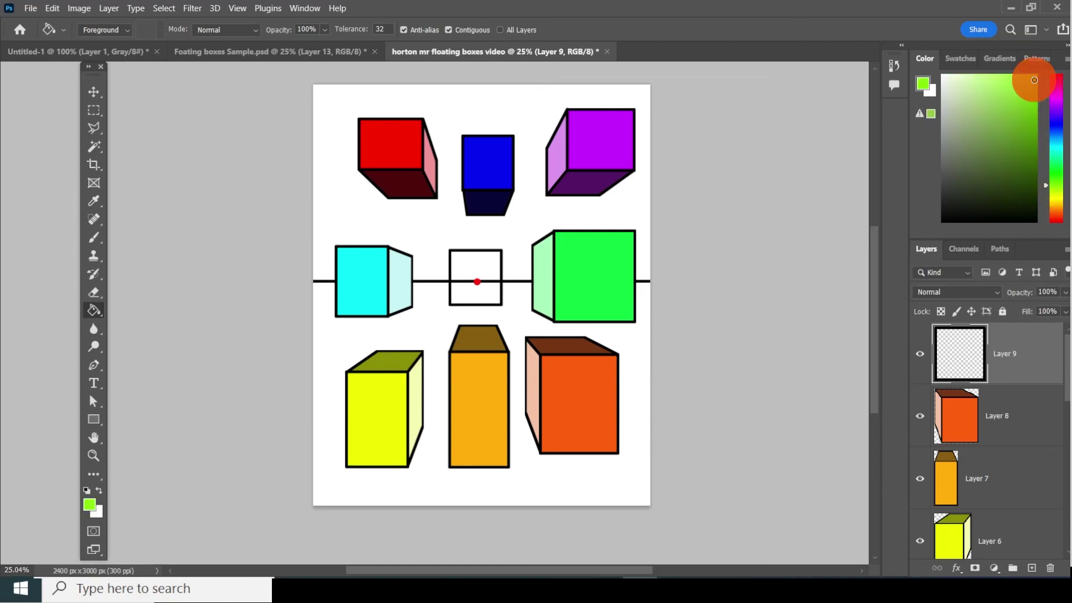
left_click(484, 271)
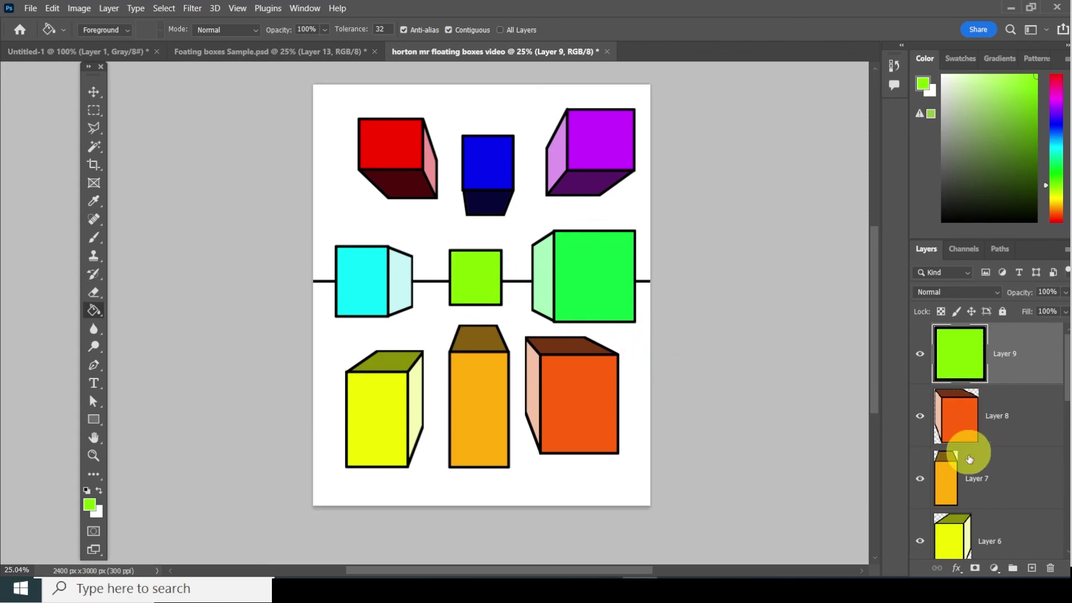
scroll(1005, 478, "down", 6)
scroll(1006, 480, "down", 2)
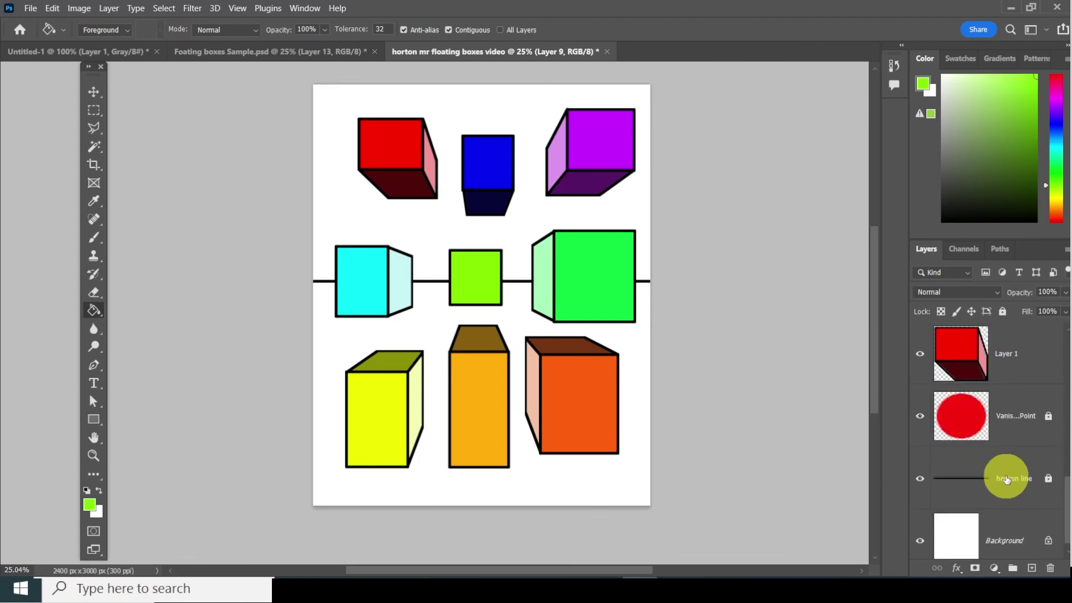
Step: Select the horizon line layer and add an empty Layer 10 above it
scroll(1007, 479, "up", 1)
scroll(1013, 496, "down", 1)
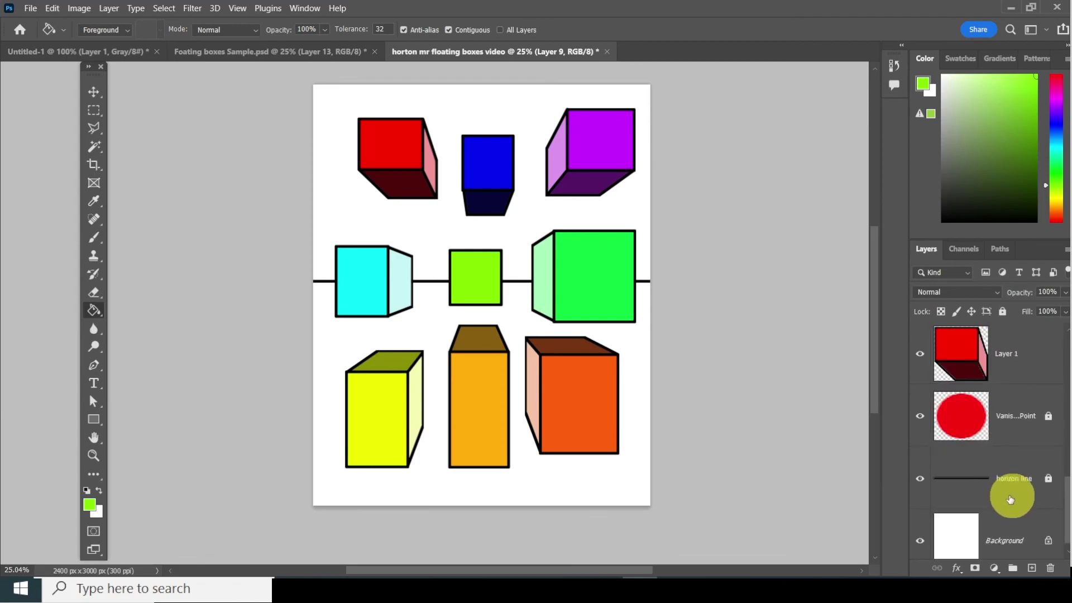
left_click(1026, 477)
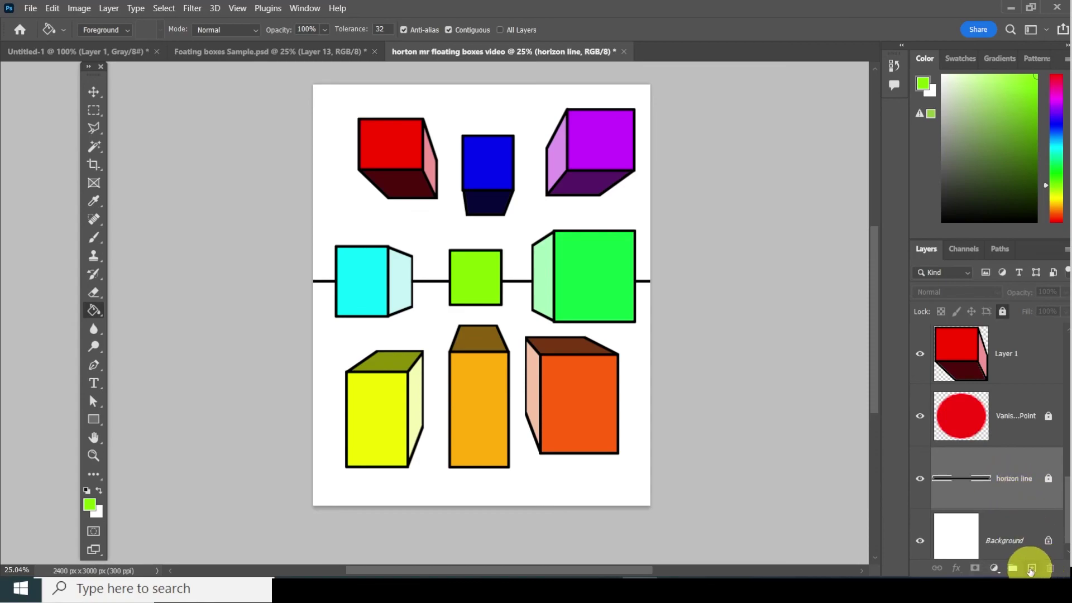
left_click(1030, 569)
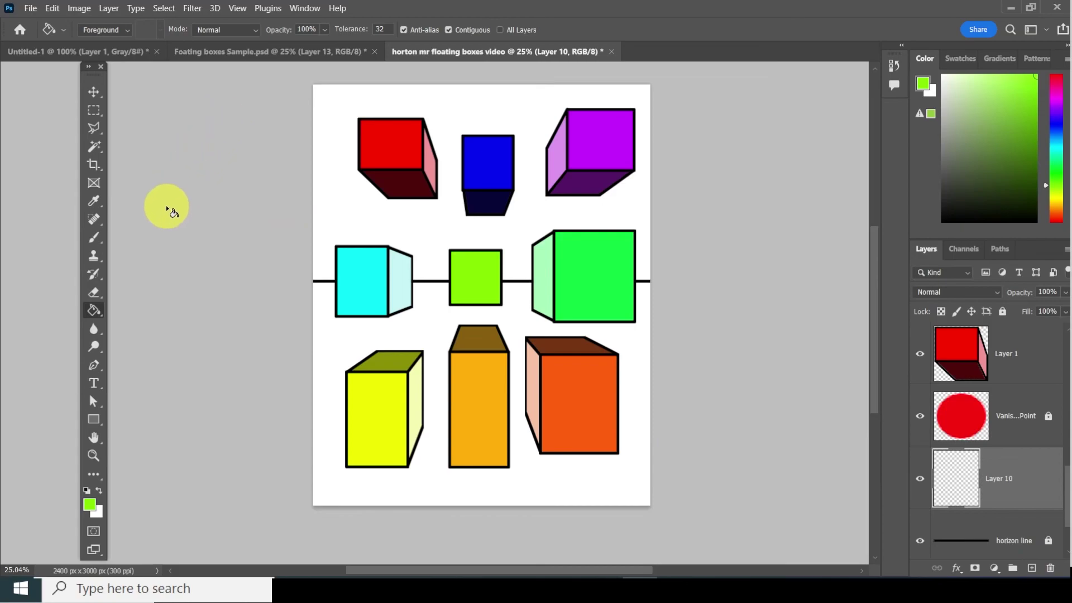
left_click(95, 311)
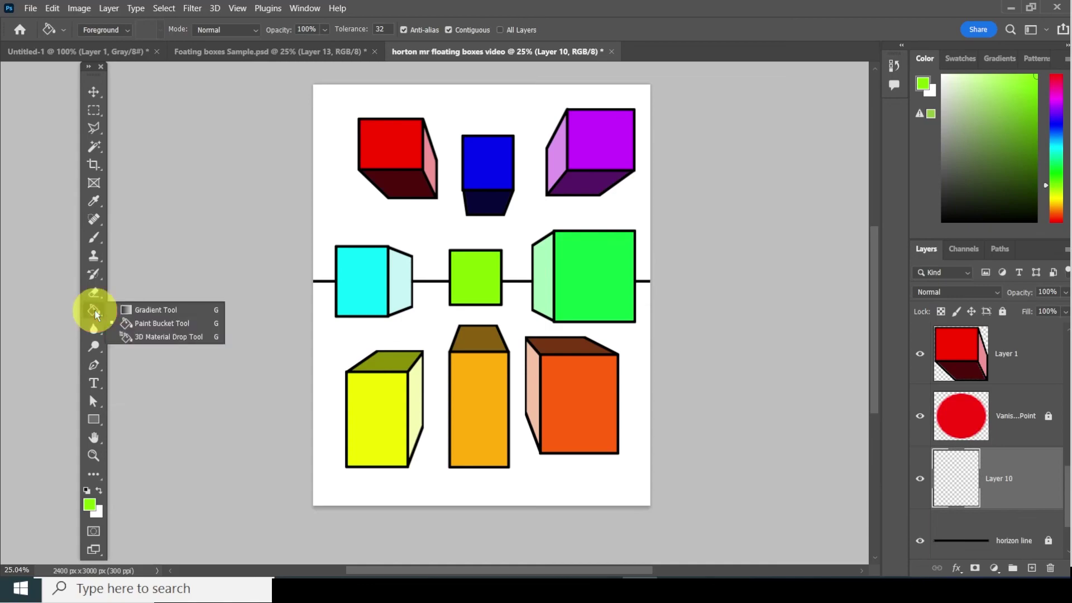
Step: Pick the Gradient Tool, open the Gradient Editor from the options-bar preview, and move it beside the canvas
left_click(180, 311)
left_click(134, 29)
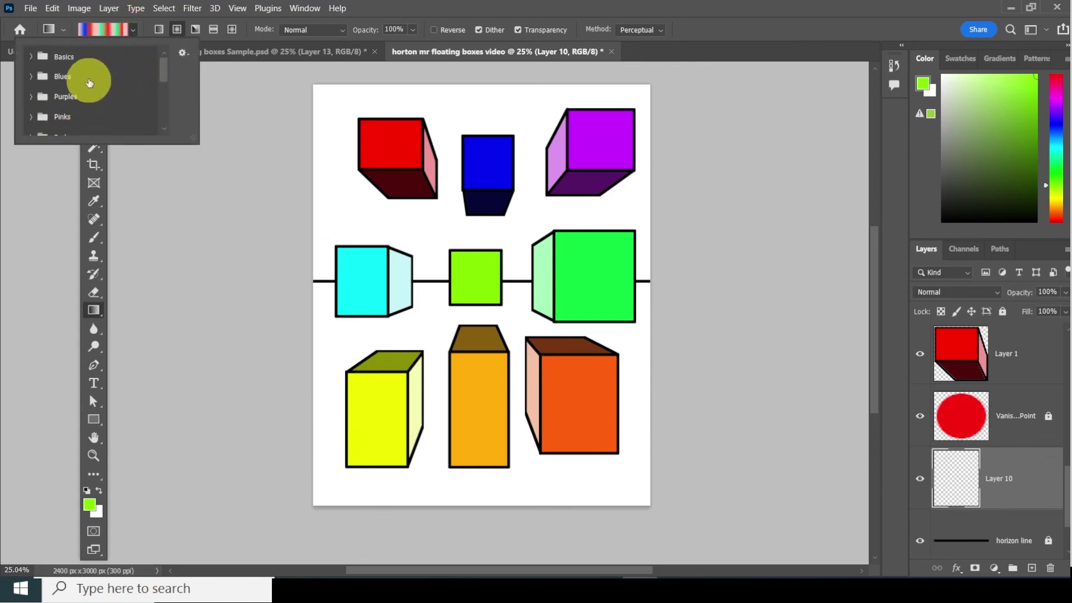
left_click(65, 31)
left_click(93, 28)
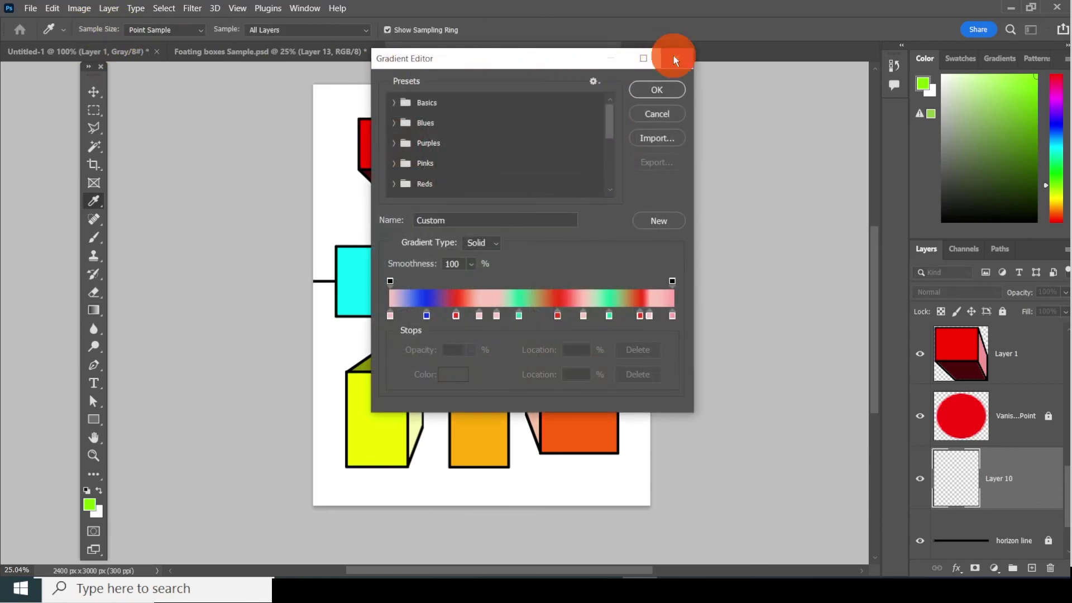
left_click(675, 59)
left_click(104, 29)
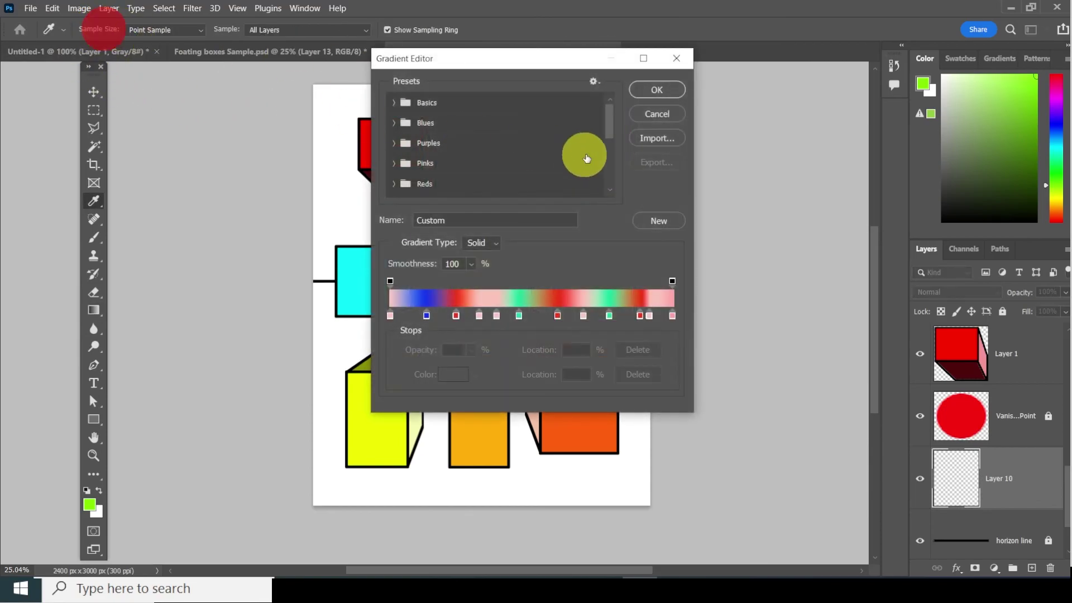
left_click_drag(538, 64, 786, 99)
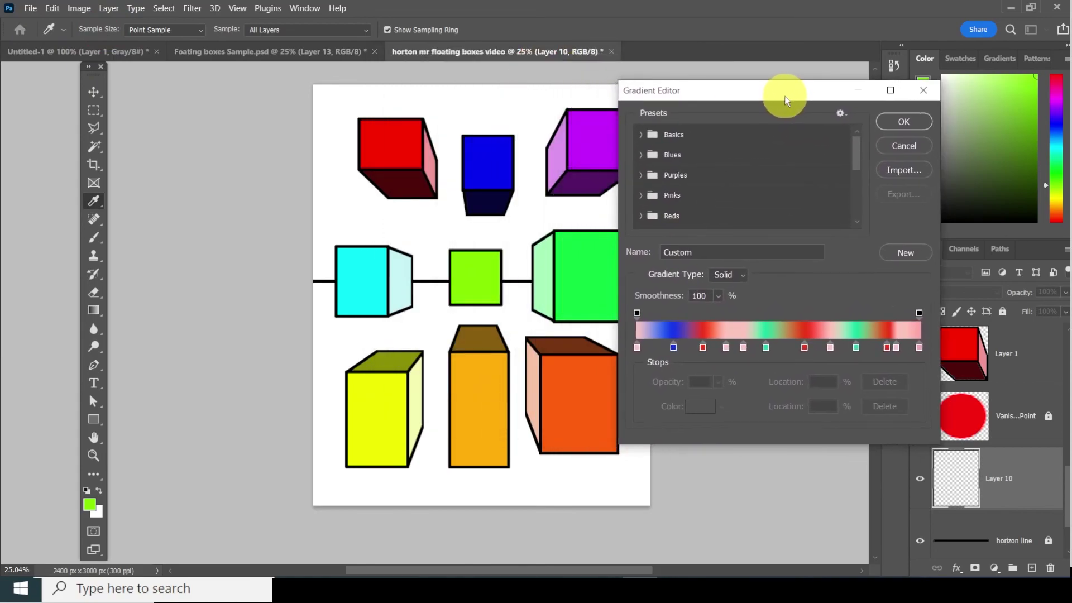
Step: Browse the Basics, Blues and Purples preset folders, then expand the Pinks presets
left_click(642, 135)
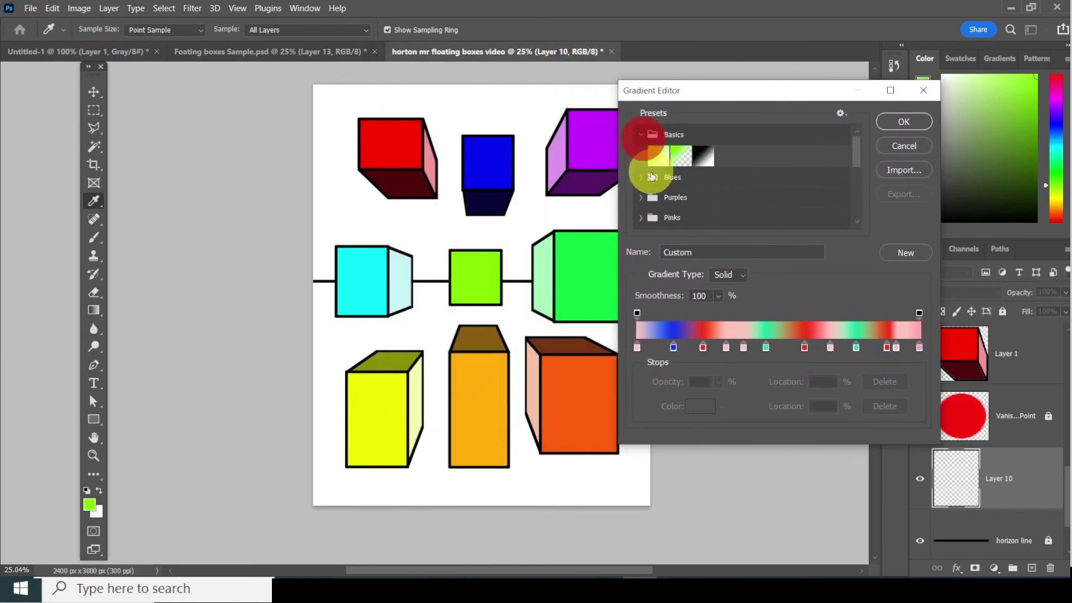
left_click(640, 177)
scroll(707, 182, "down", 1)
scroll(707, 183, "down", 5)
left_click(639, 165)
scroll(686, 184, "down", 2)
scroll(689, 198, "down", 1)
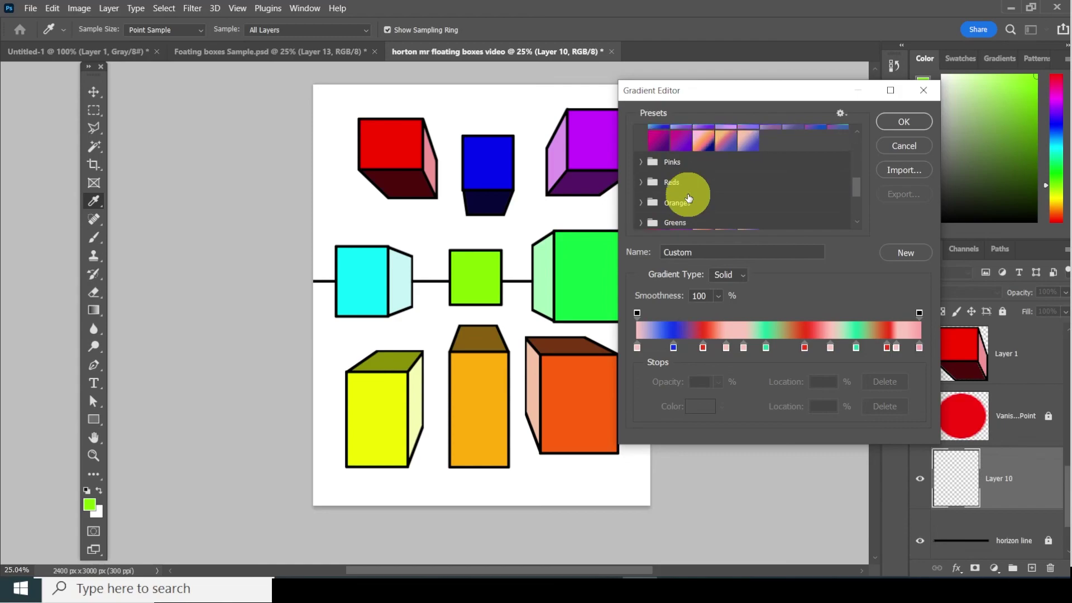
scroll(689, 198, "up", 1)
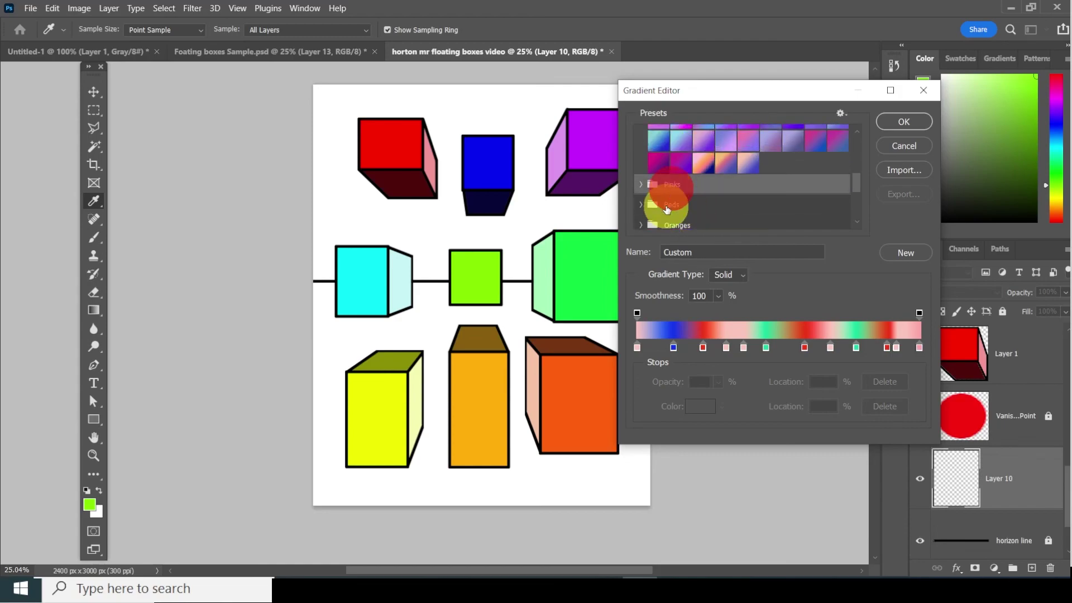
left_click(640, 191)
scroll(735, 192, "down", 1)
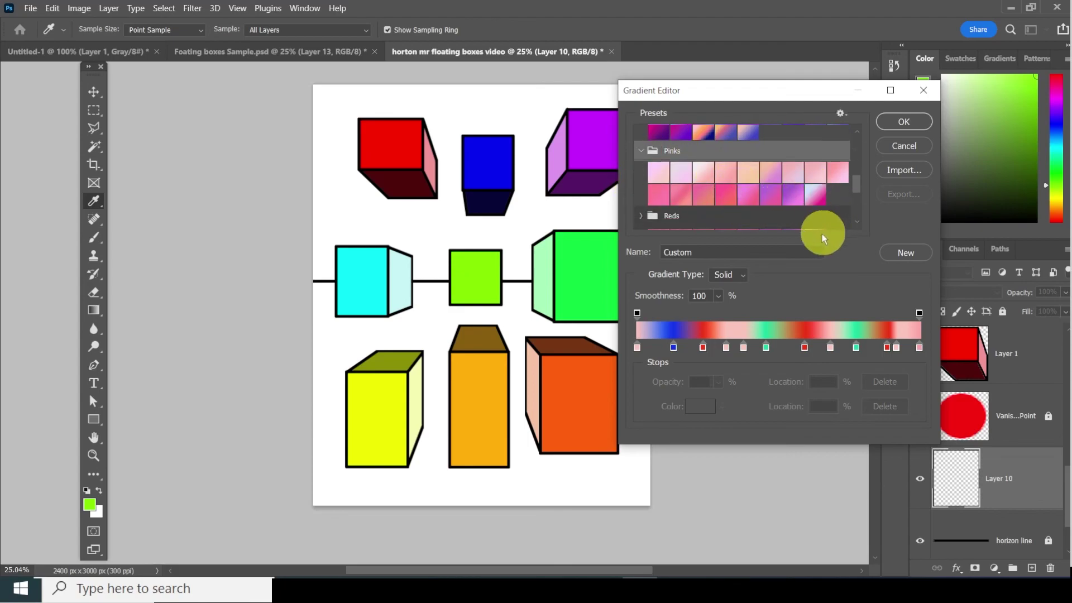
Step: Start from the Pink_15 preset, add stops at 31% and 50%, and make the 50% stop magenta
left_click(767, 192)
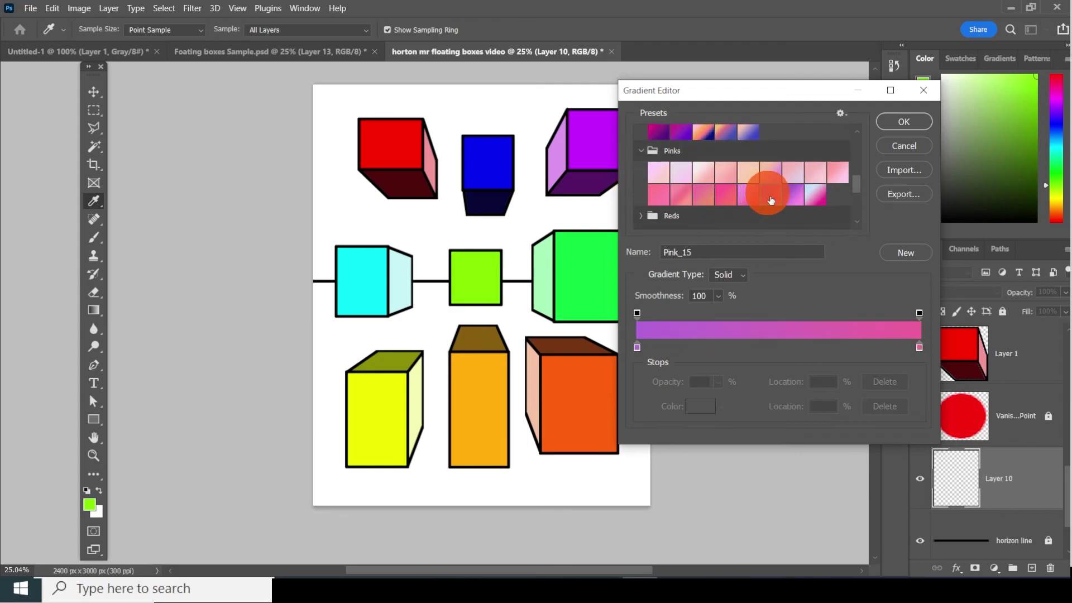
left_click(727, 352)
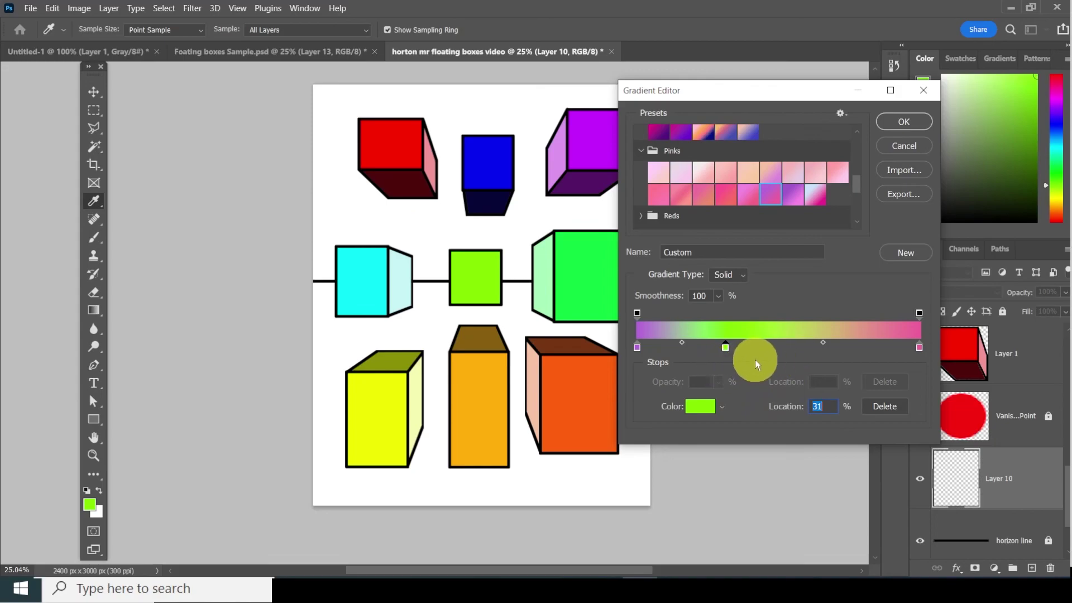
left_click(780, 352)
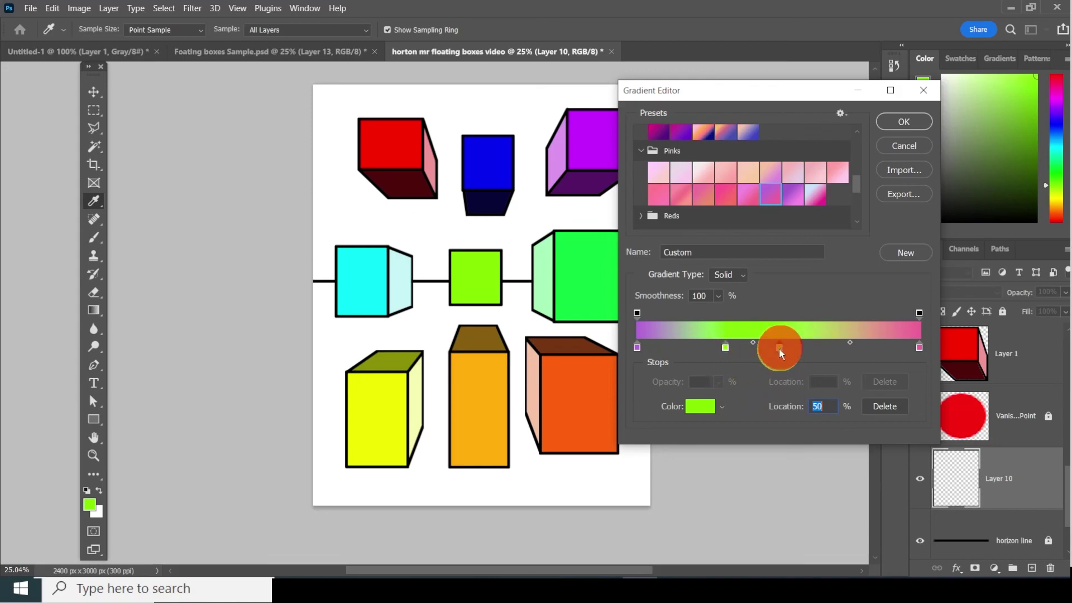
double_click(779, 349)
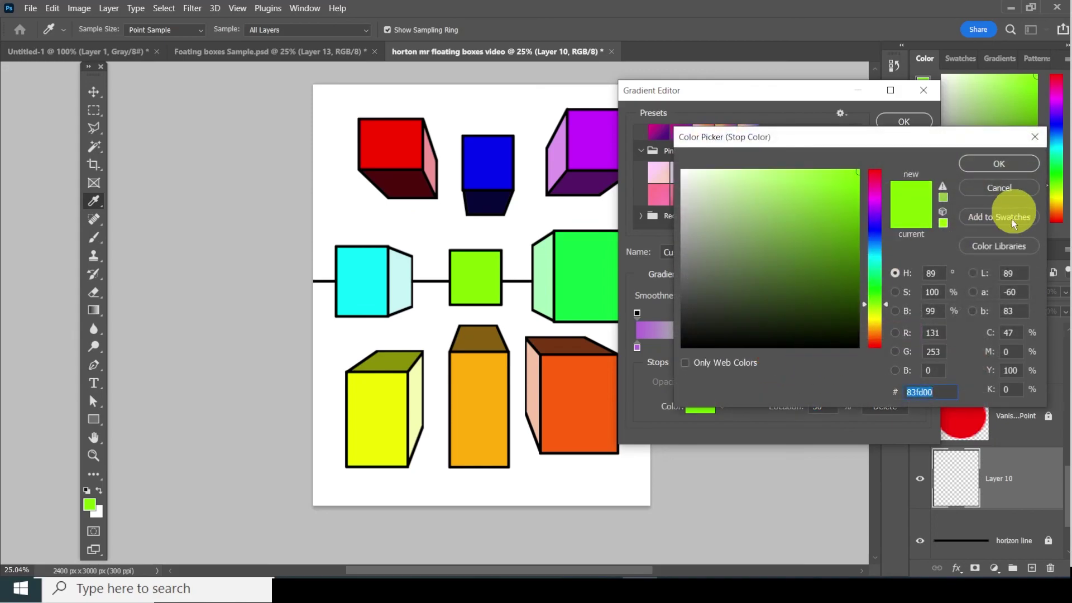
left_click(875, 200)
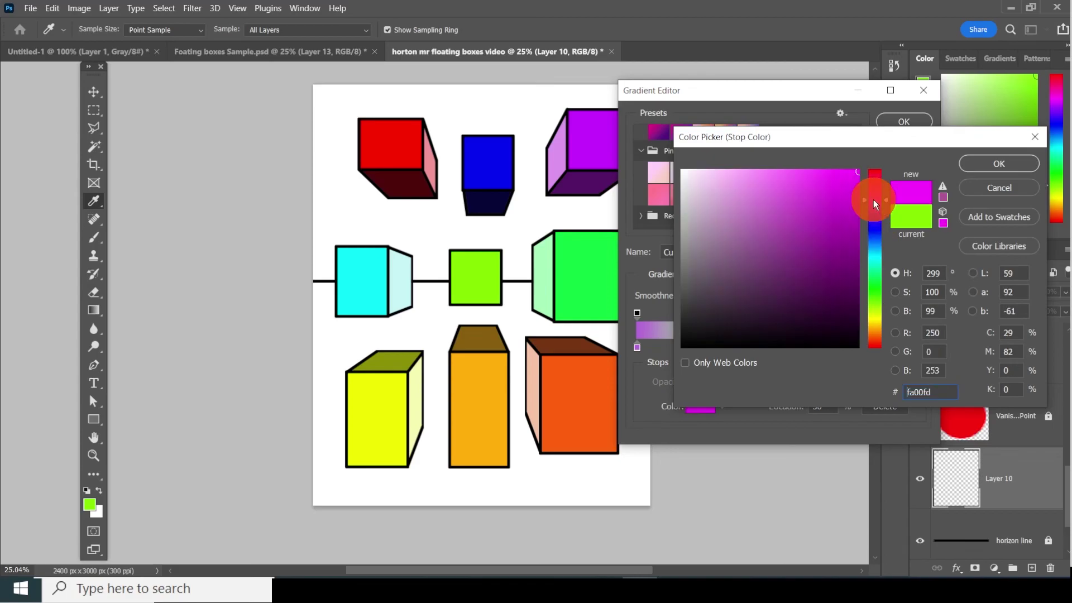
left_click(992, 169)
Step: Add an orange stop at 71% and green stops at 85% and about 60%
left_click(837, 347)
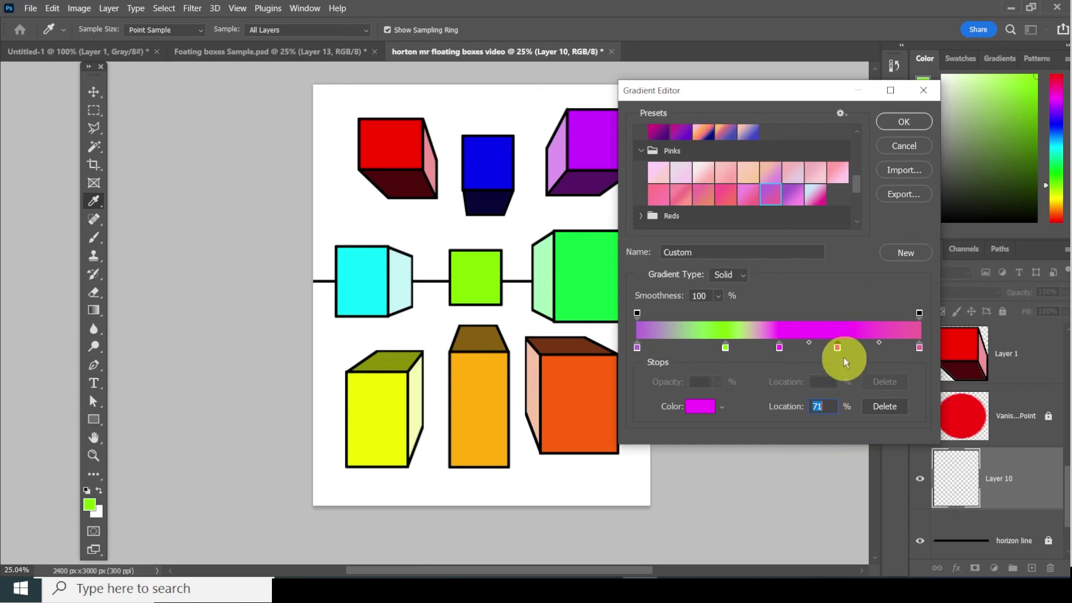
double_click(837, 347)
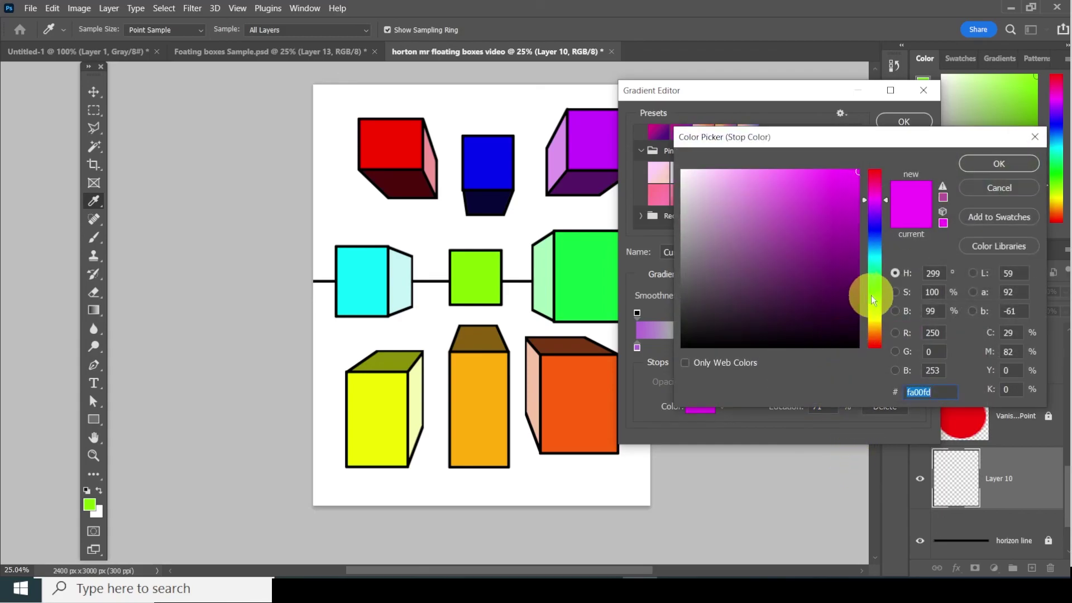
left_click(876, 337)
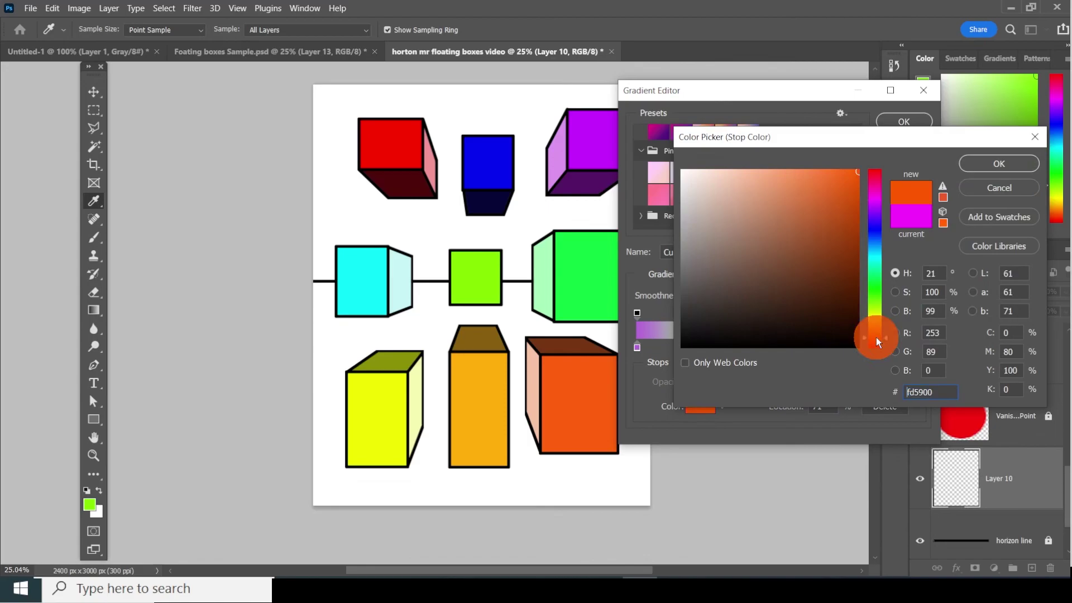
left_click(996, 164)
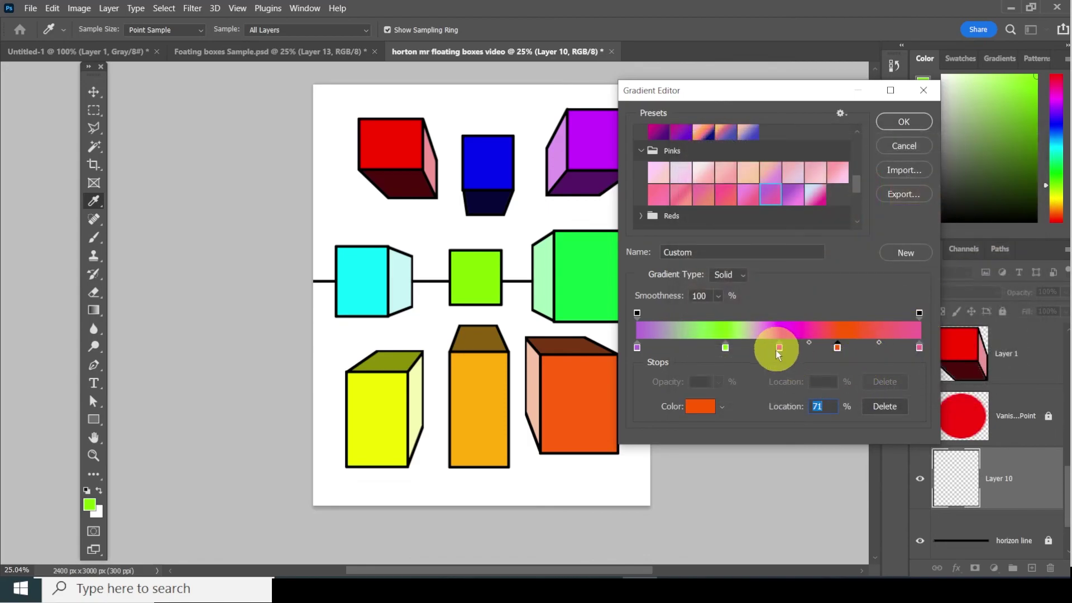
left_click(726, 348)
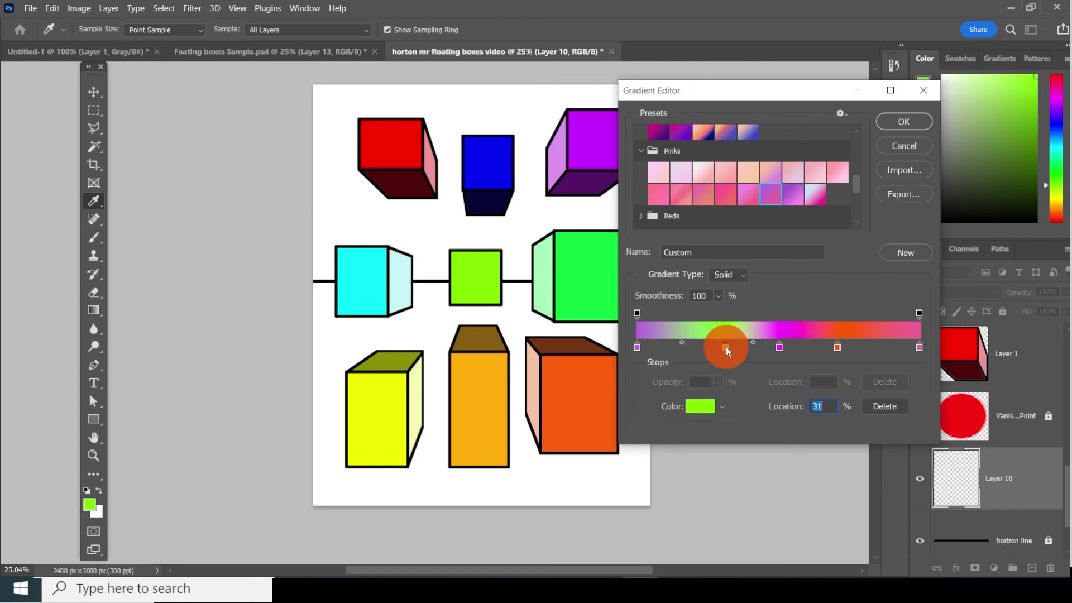
left_click(878, 347)
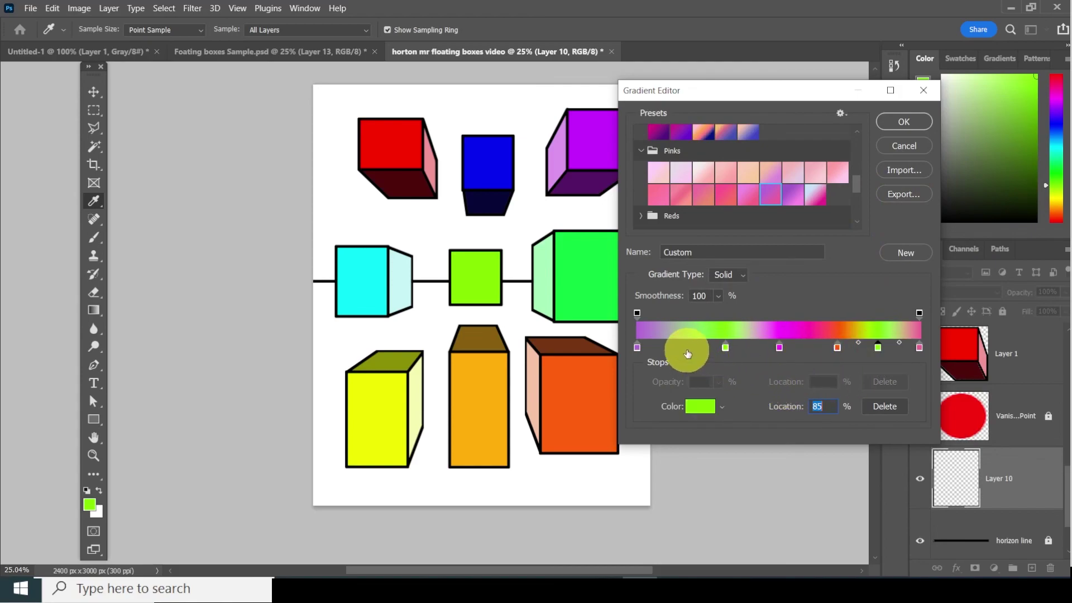
left_click(805, 348)
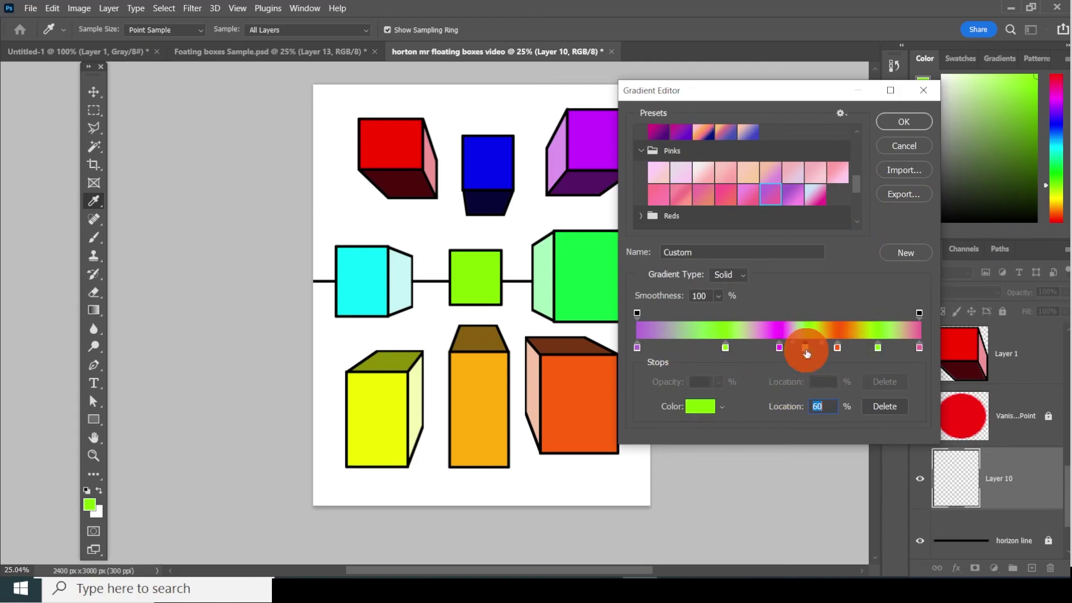
Step: Add an orange stop at 13%, remove the extra 24% stop, and save the gradient as a new preset
left_click(837, 348)
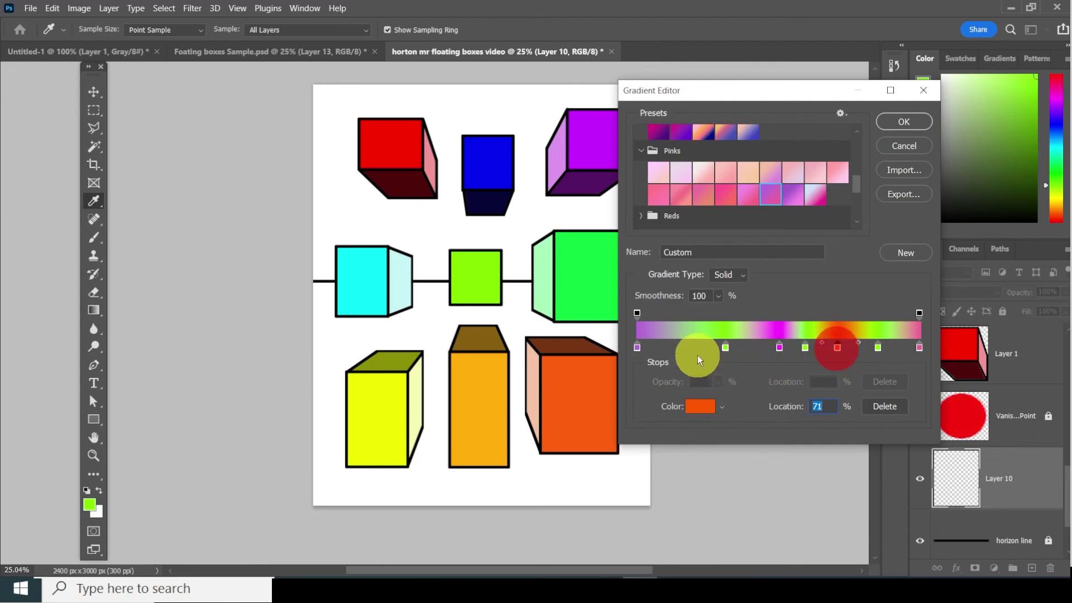
left_click(674, 348)
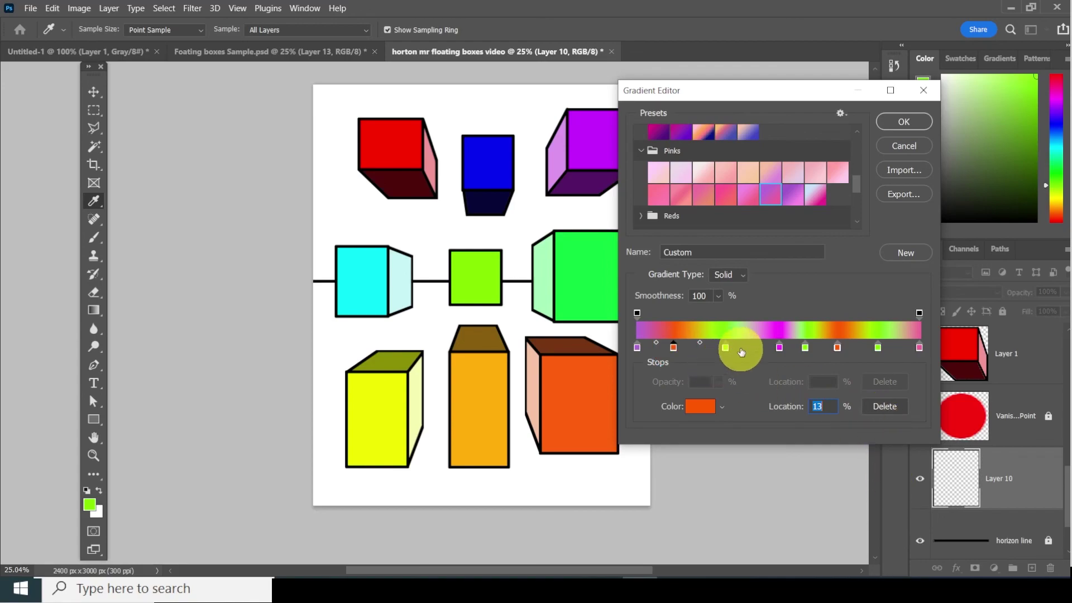
left_click(707, 349)
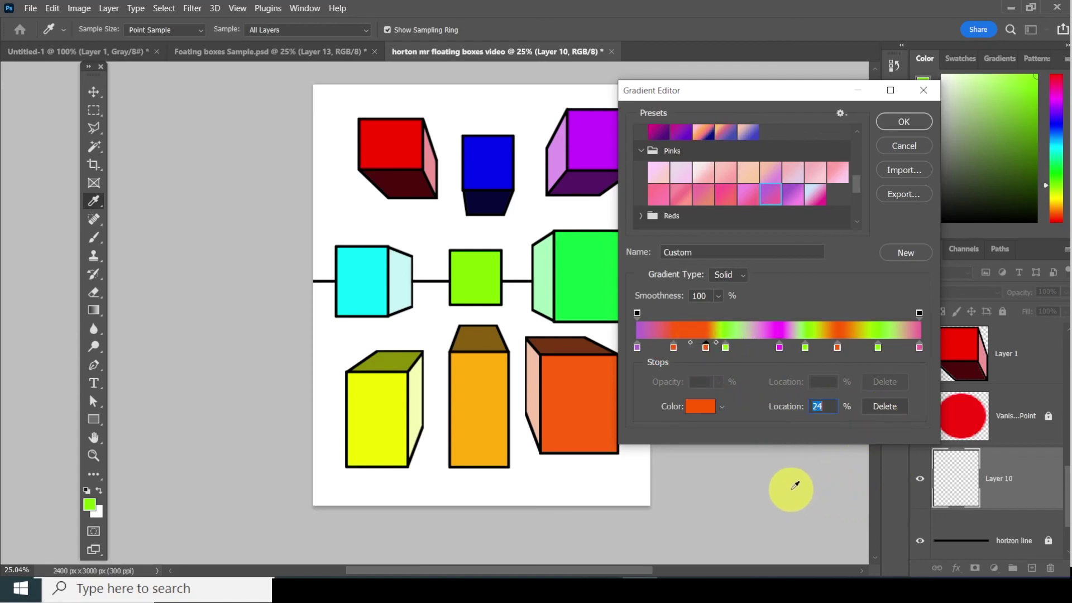
left_click_drag(705, 350, 705, 385)
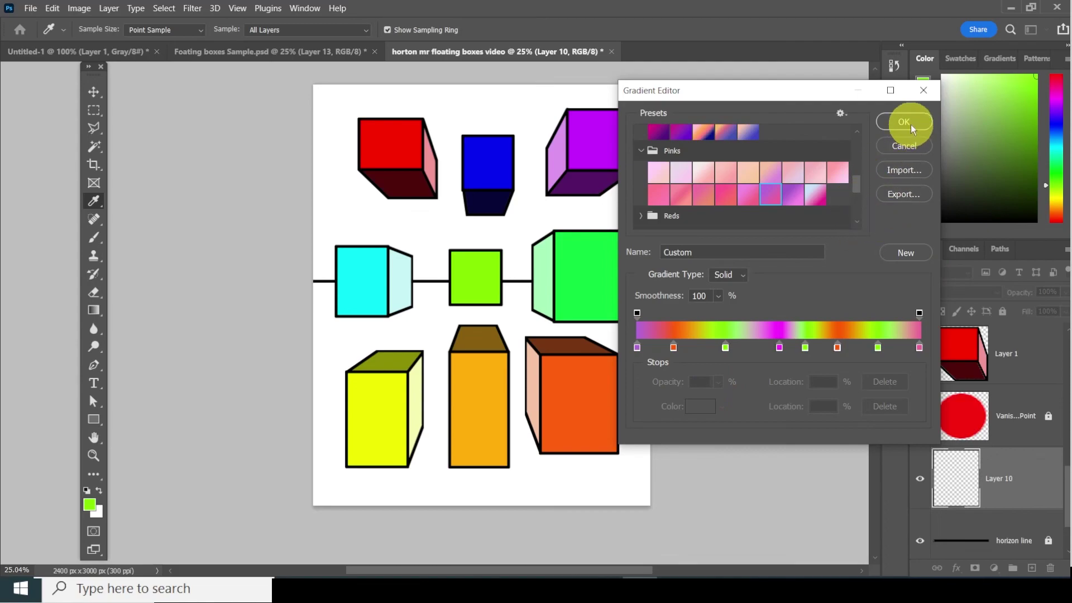
left_click(899, 253)
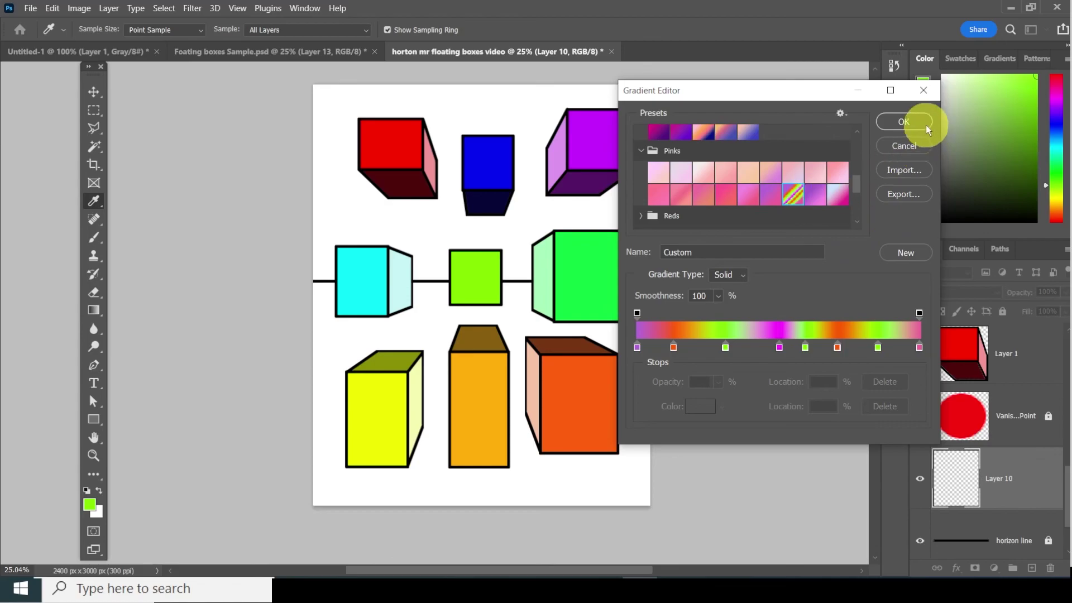
Step: Confirm the custom gradient, then test linear and radial fills on Layer 10 and undo each
left_click(903, 122)
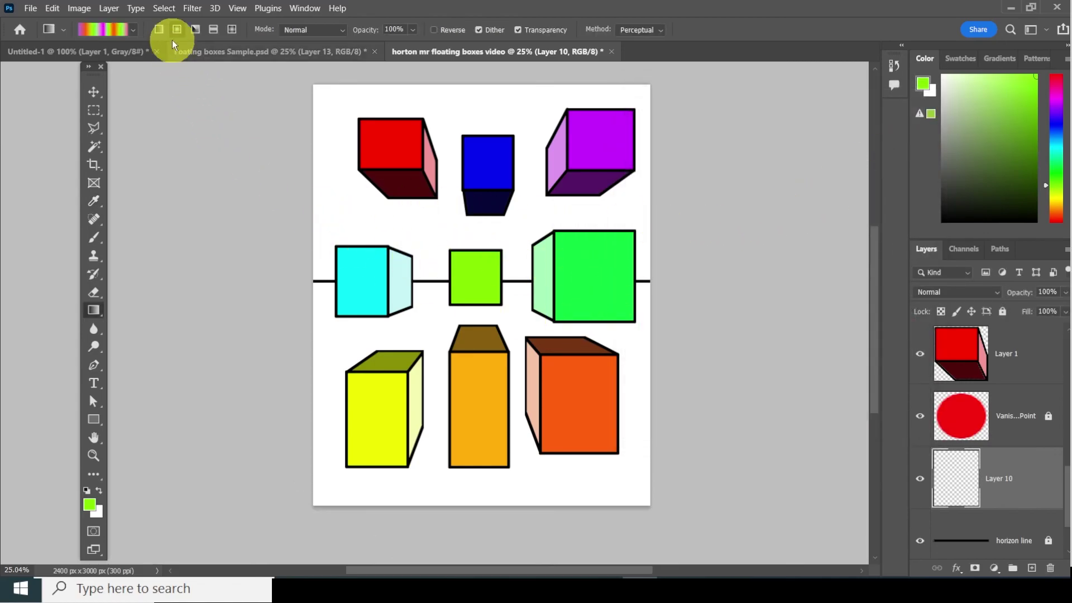
left_click(158, 29)
left_click_drag(411, 232, 541, 272)
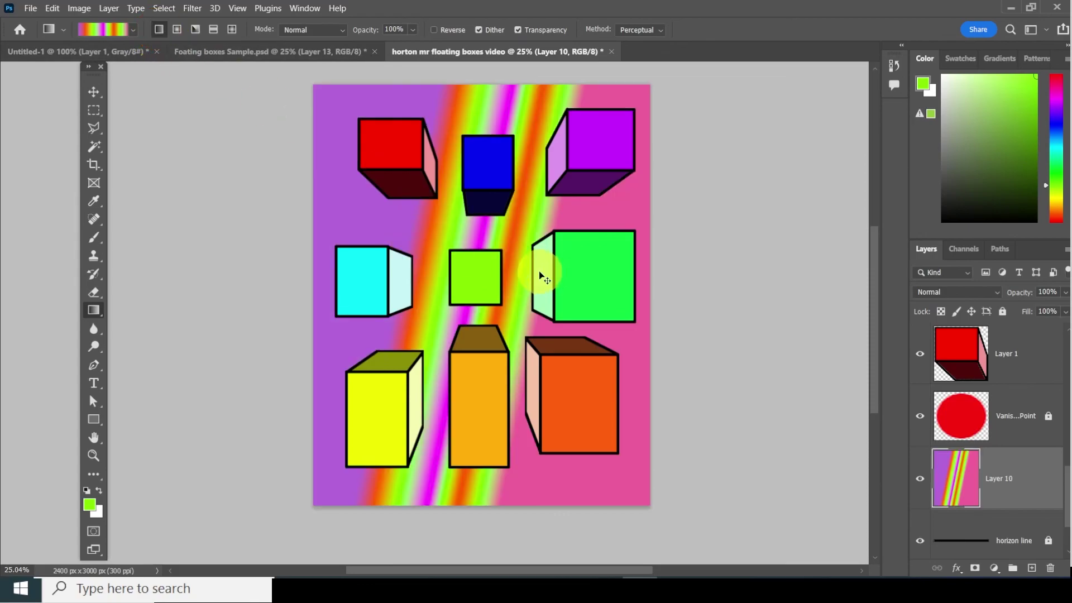
key("ctrl+z")
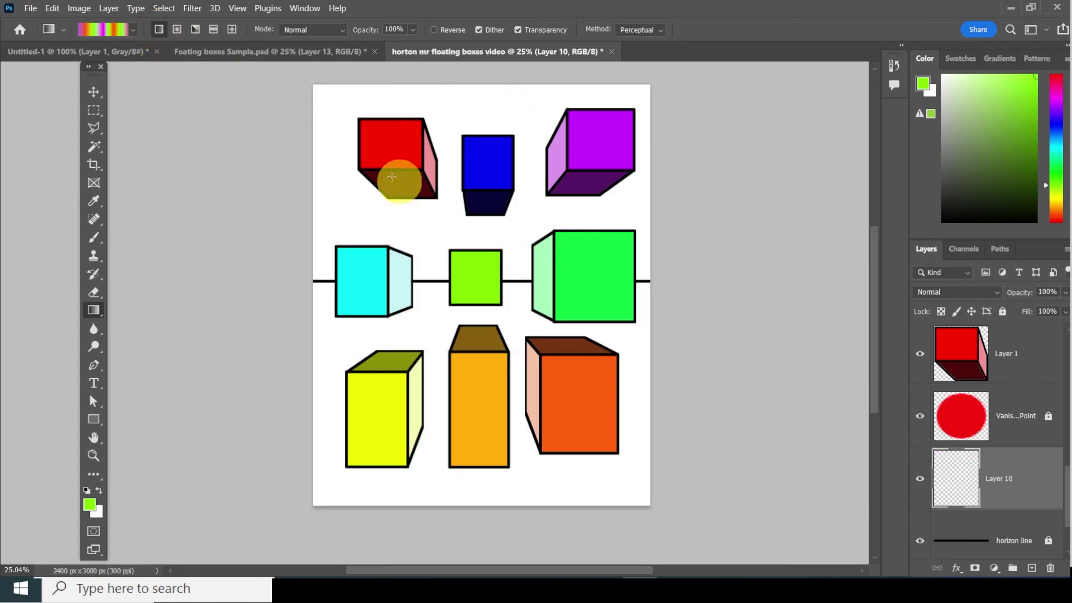
left_click(177, 29)
left_click_drag(444, 240, 579, 279)
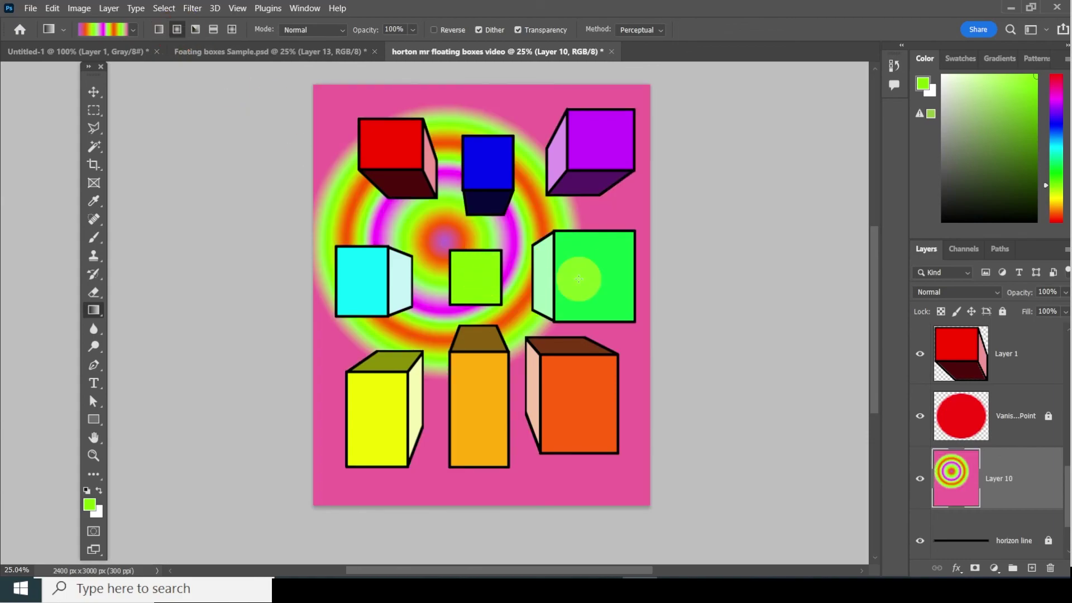
key("ctrl+z")
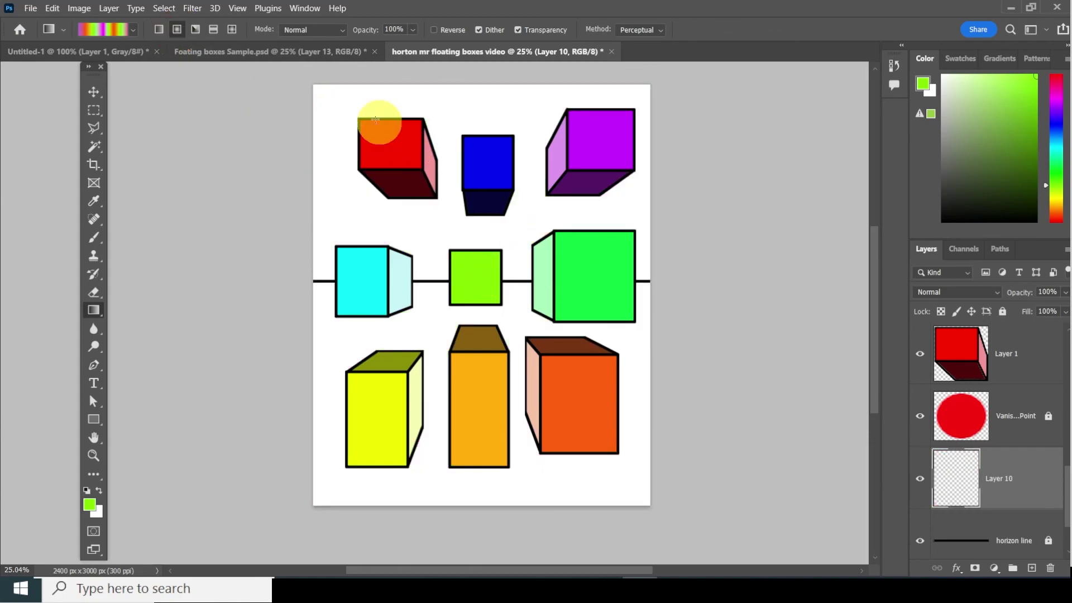
Step: Try angle, reflected and diamond gradient fills at several spots around the lime square
left_click(196, 30)
left_click_drag(483, 274, 636, 418)
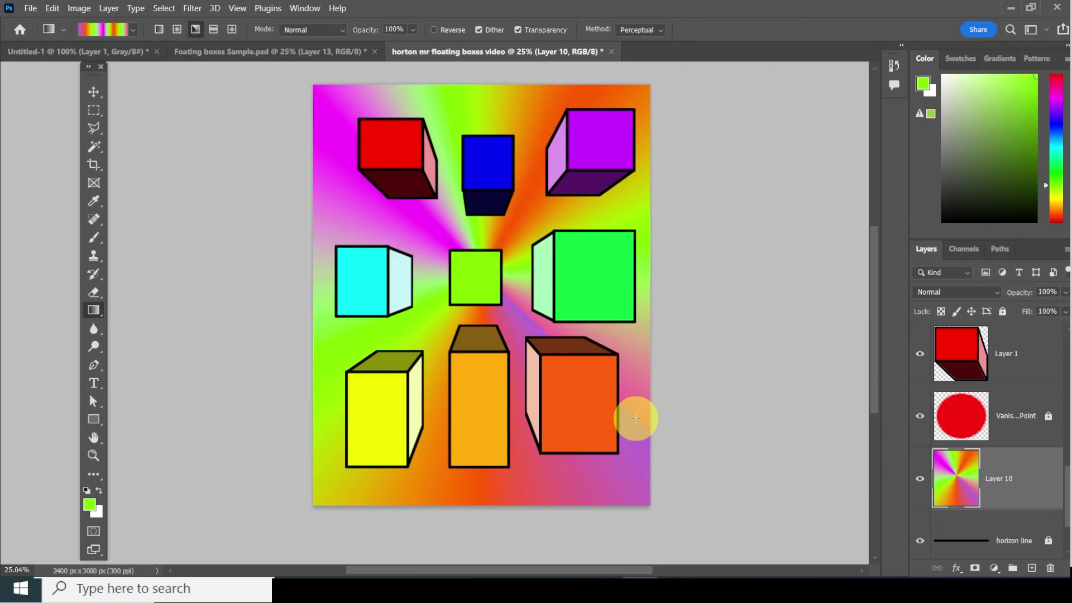
left_click(213, 31)
left_click_drag(402, 276, 555, 290)
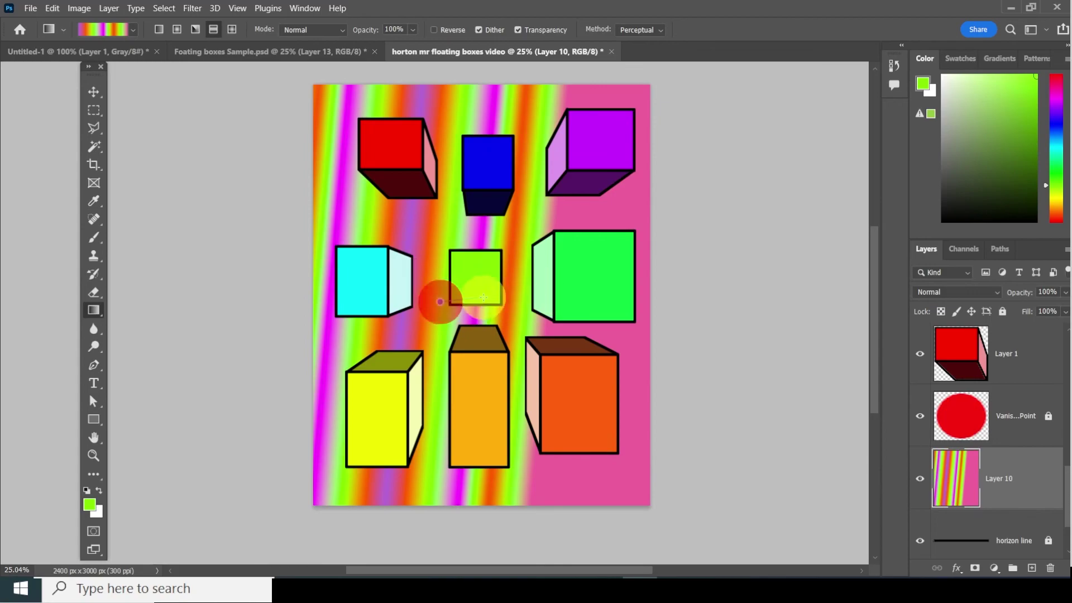
left_click_drag(439, 300, 485, 310)
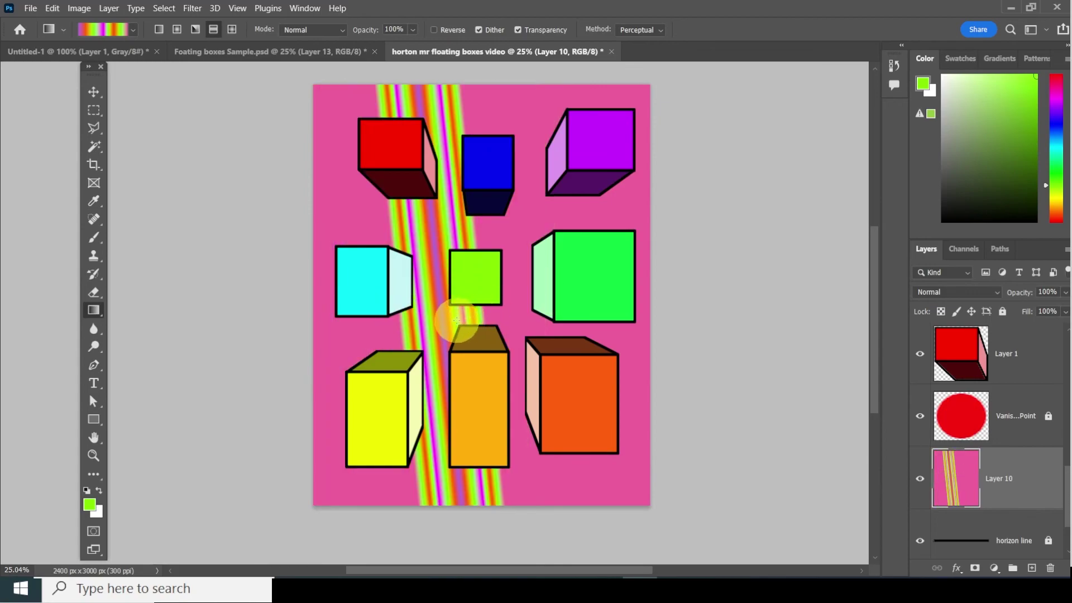
left_click(232, 29)
left_click_drag(455, 239, 515, 331)
left_click_drag(527, 221, 556, 355)
left_click_drag(495, 267, 441, 325)
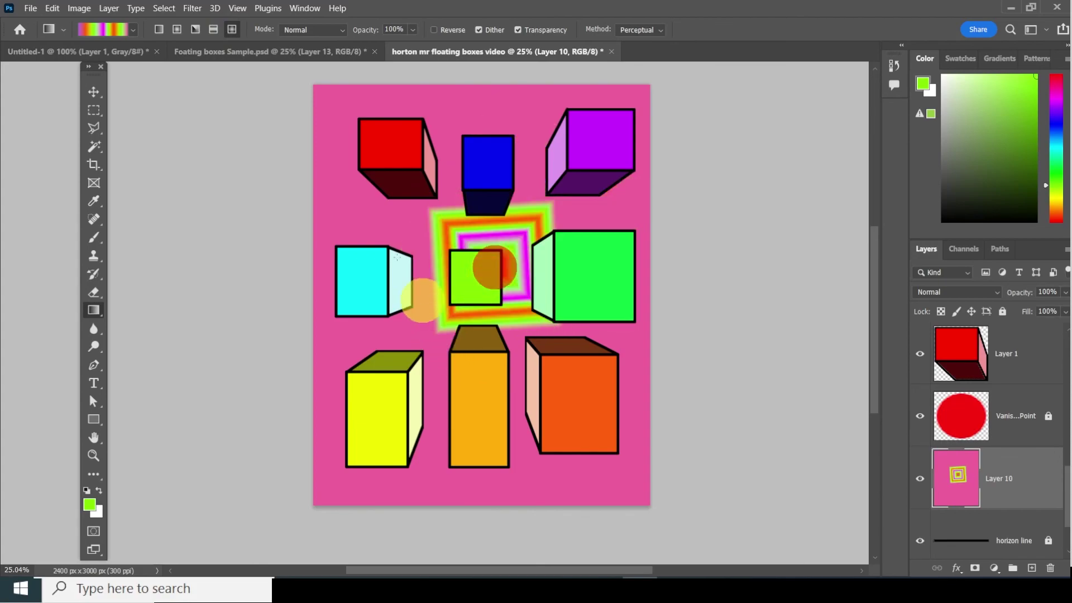
Step: Fill Layer 10 with an angle gradient dragged from the lime square's centre to the lower right
left_click(196, 30)
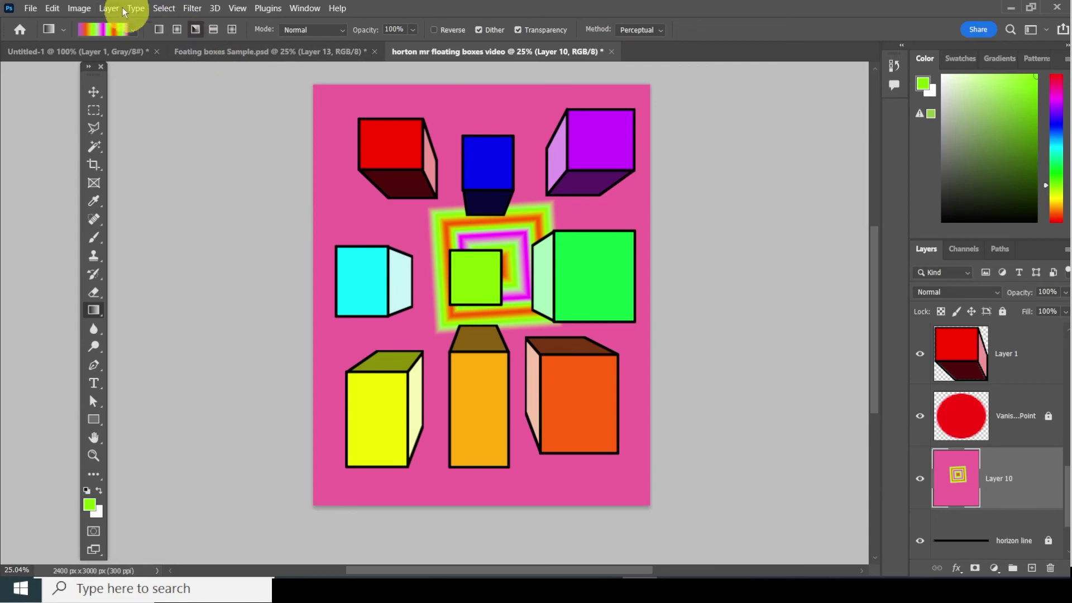
left_click(176, 30)
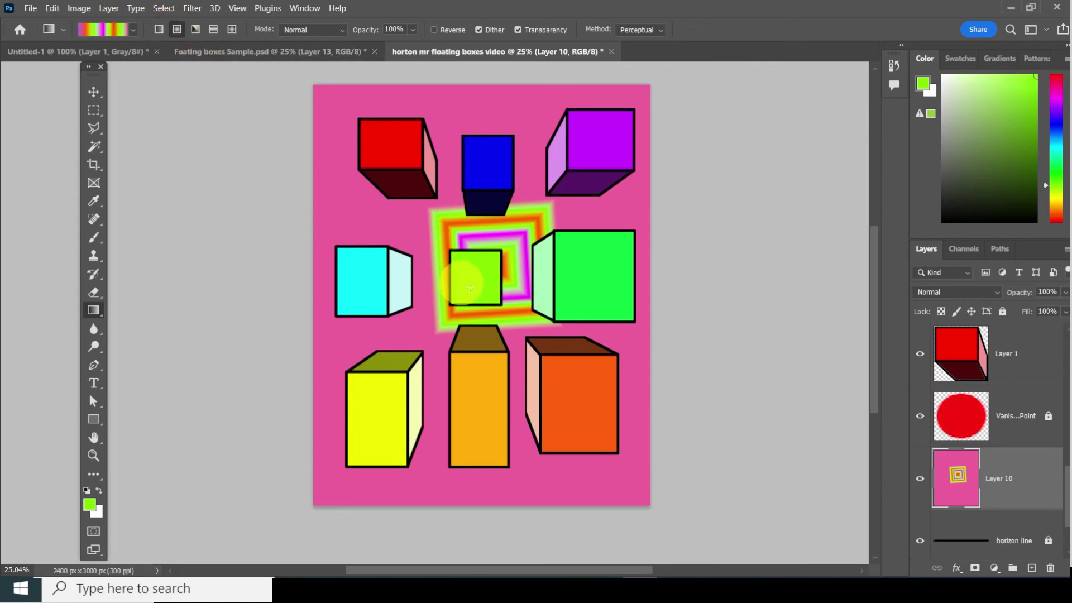
left_click_drag(479, 279, 652, 514)
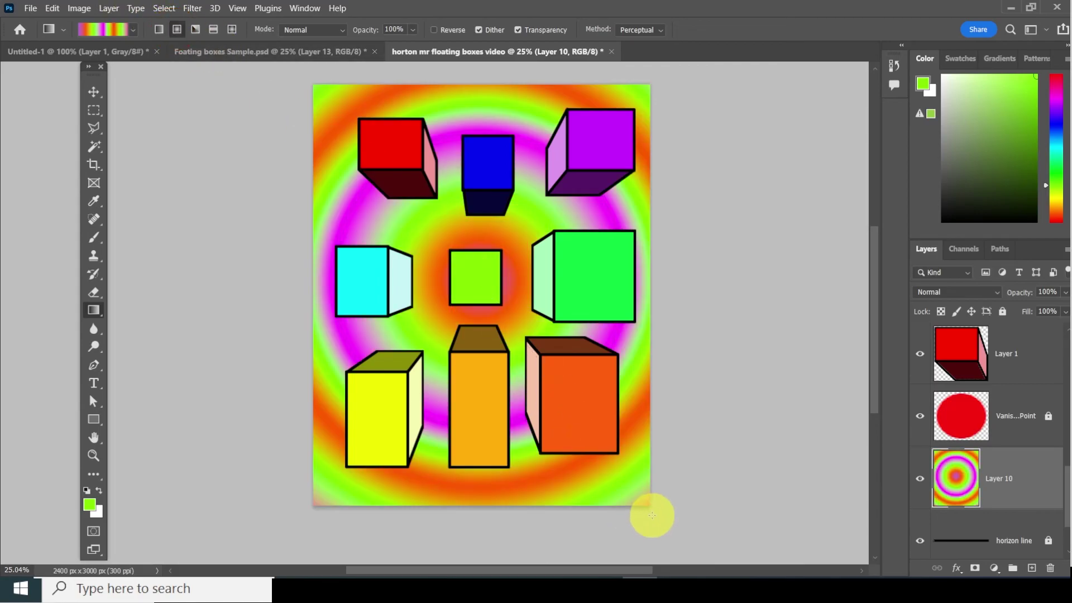
left_click(196, 29)
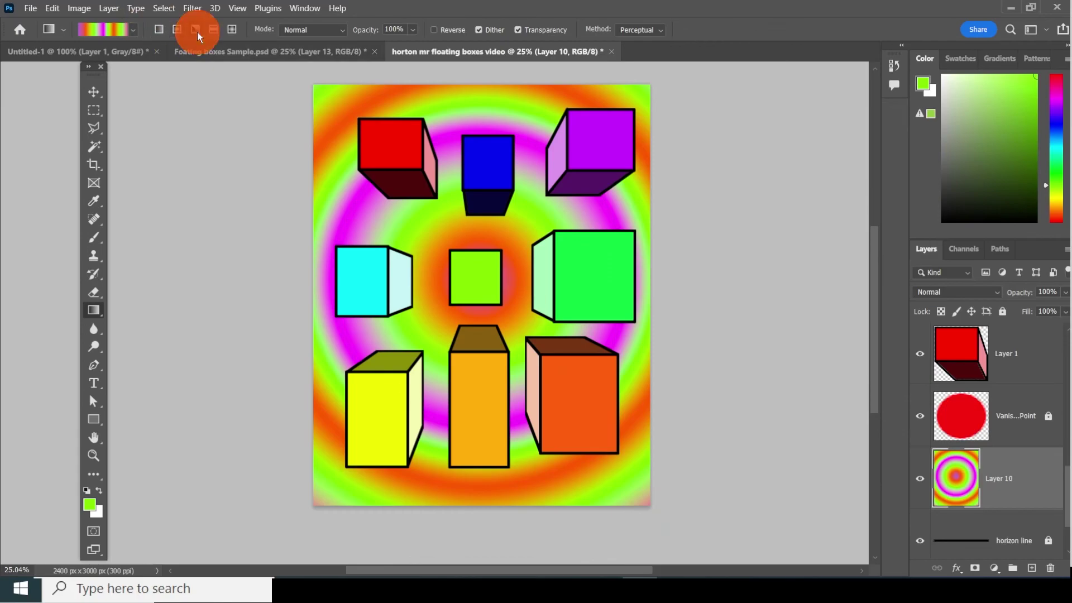
left_click_drag(479, 280, 640, 501)
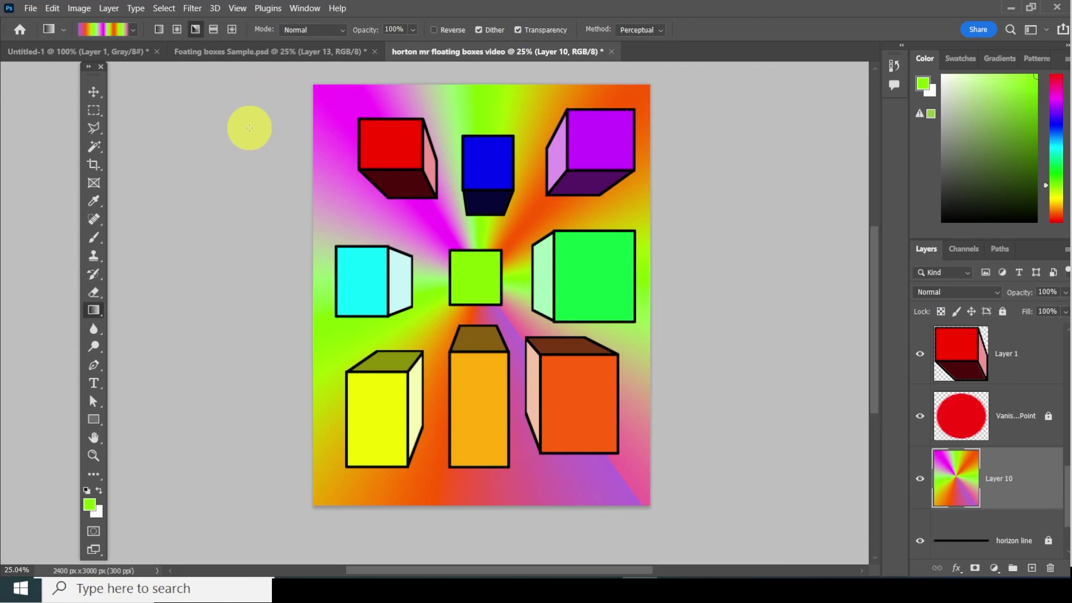
Step: Apply Filter > Distort > Twirl at a 999° angle to the rainbow angle-gradient layer
left_click(193, 9)
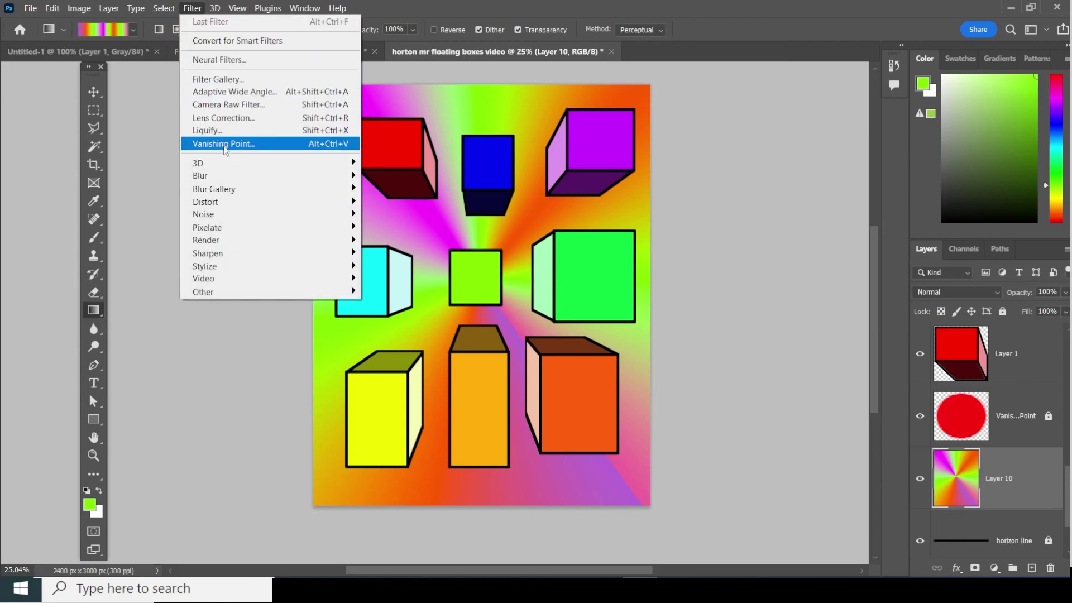
mouse_move(319, 205)
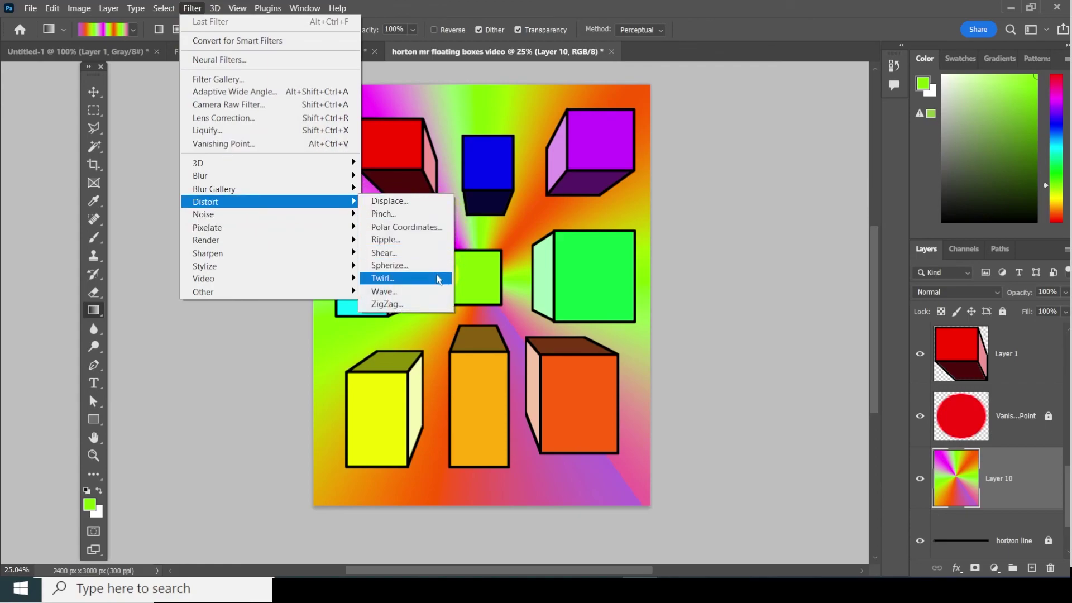
left_click(438, 280)
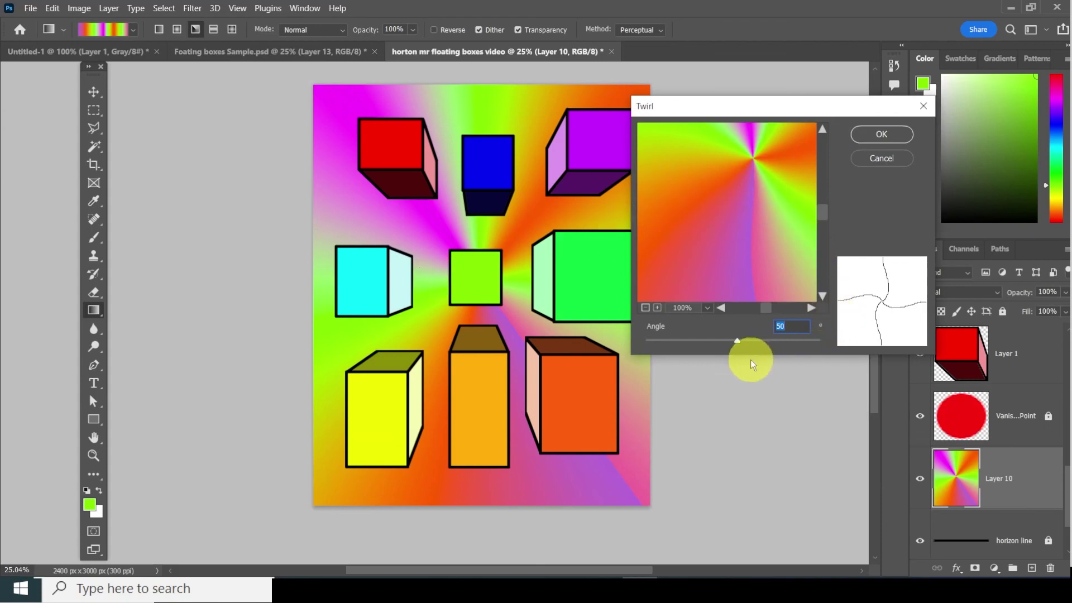
left_click(873, 311)
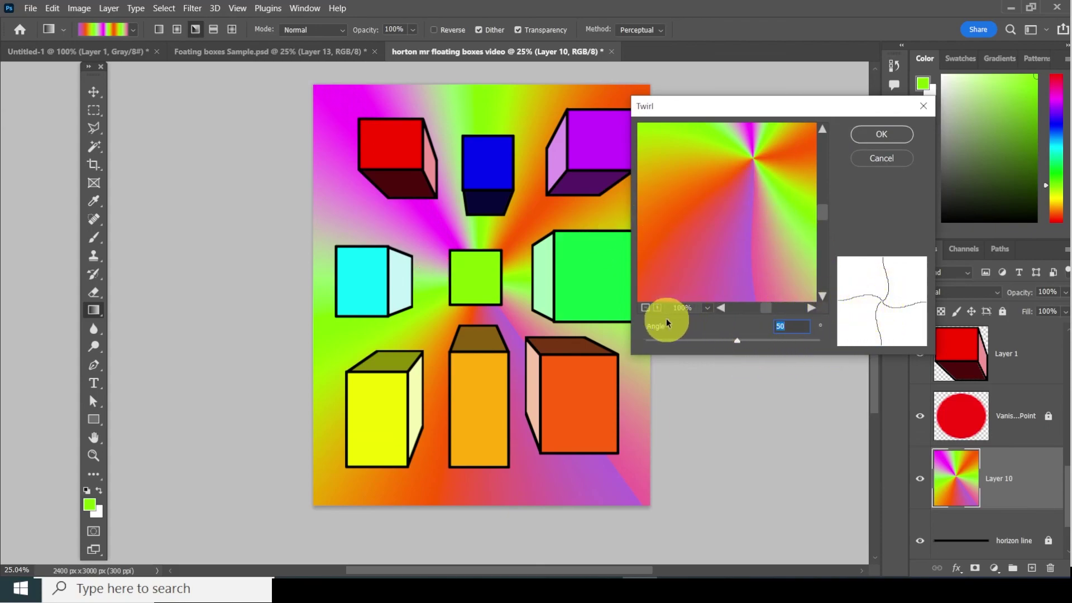
left_click(645, 308)
left_click(645, 308)
left_click(645, 308)
left_click(646, 307)
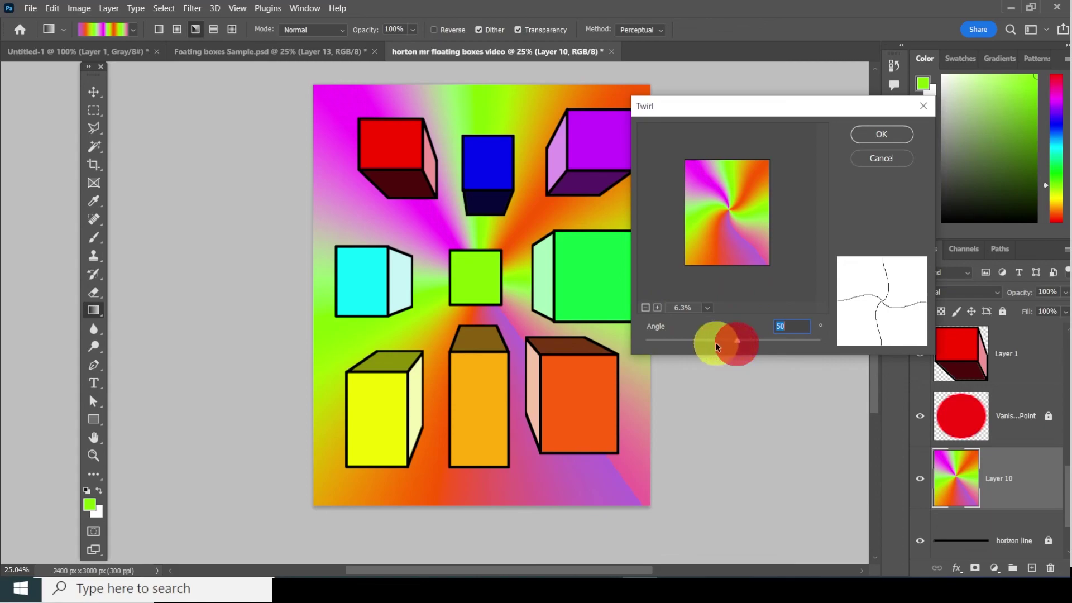
left_click_drag(736, 341, 819, 336)
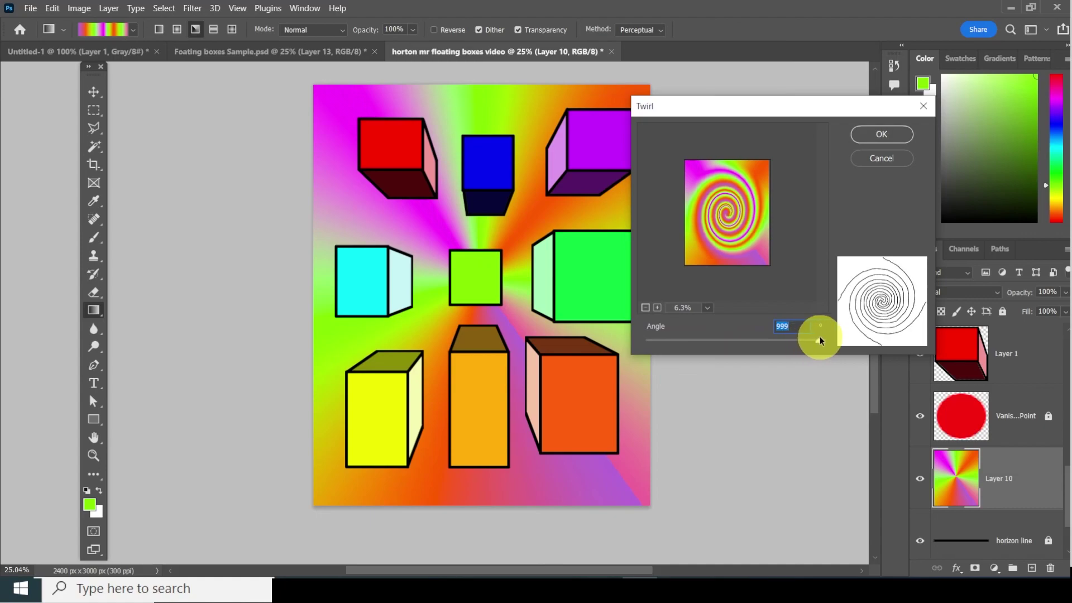
mouse_move(820, 336)
left_mouse_down()
mouse_move(623, 338)
mouse_move(819, 337)
left_mouse_up()
left_click(892, 135)
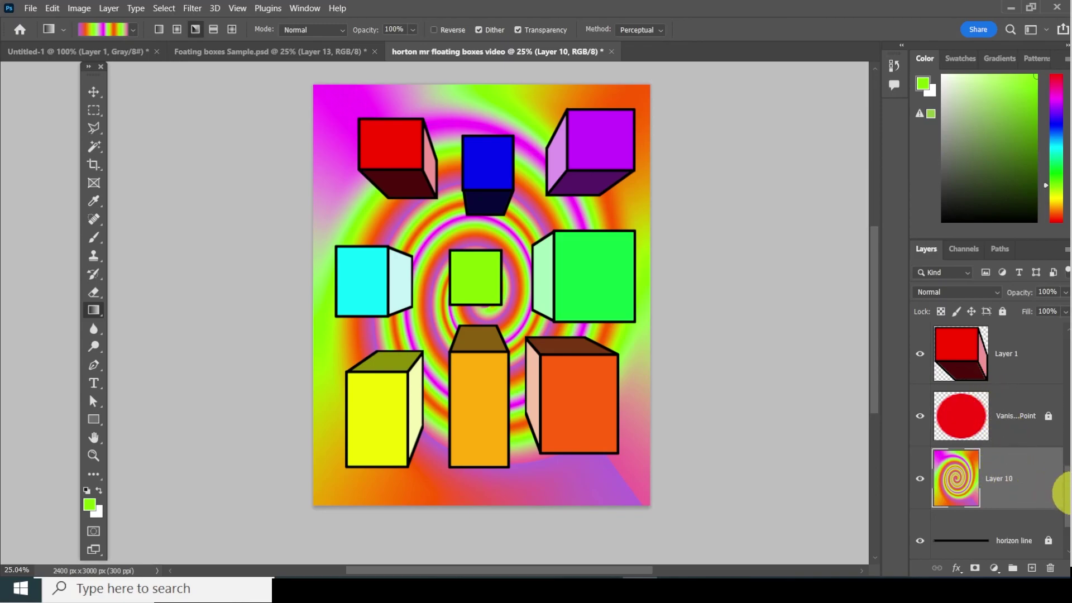
Step: Select Layer 9 at the top of the stack and add a new empty layer above it
left_click(1067, 491)
left_click_drag(1068, 492, 1061, 343)
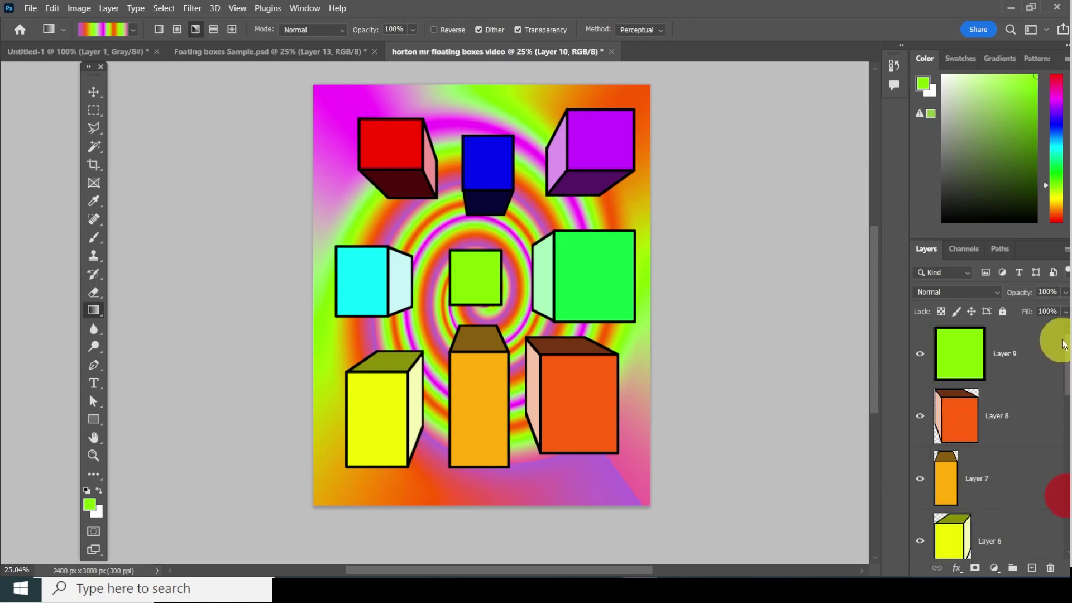
left_click(1029, 354)
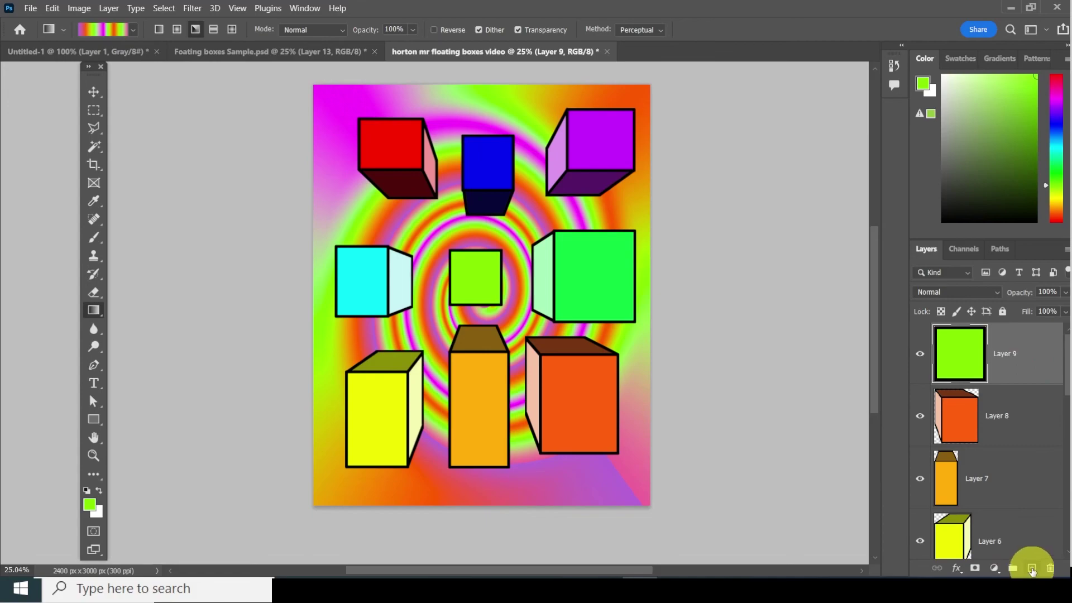
left_click(1032, 569)
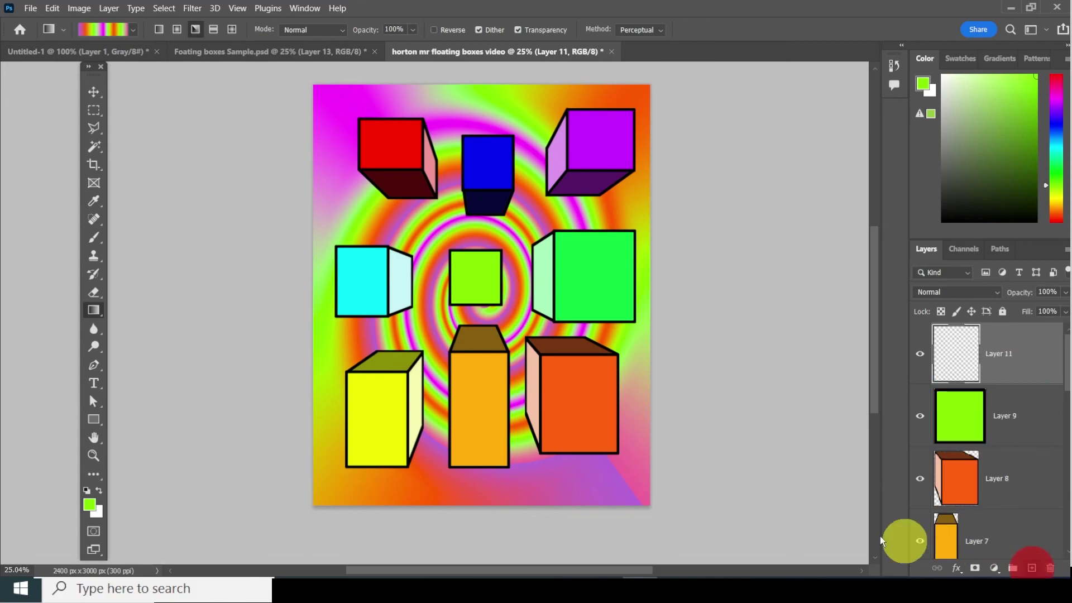
Step: Type the artist's name as small text and position it in the bottom-right corner
left_click(95, 384)
left_click(581, 498)
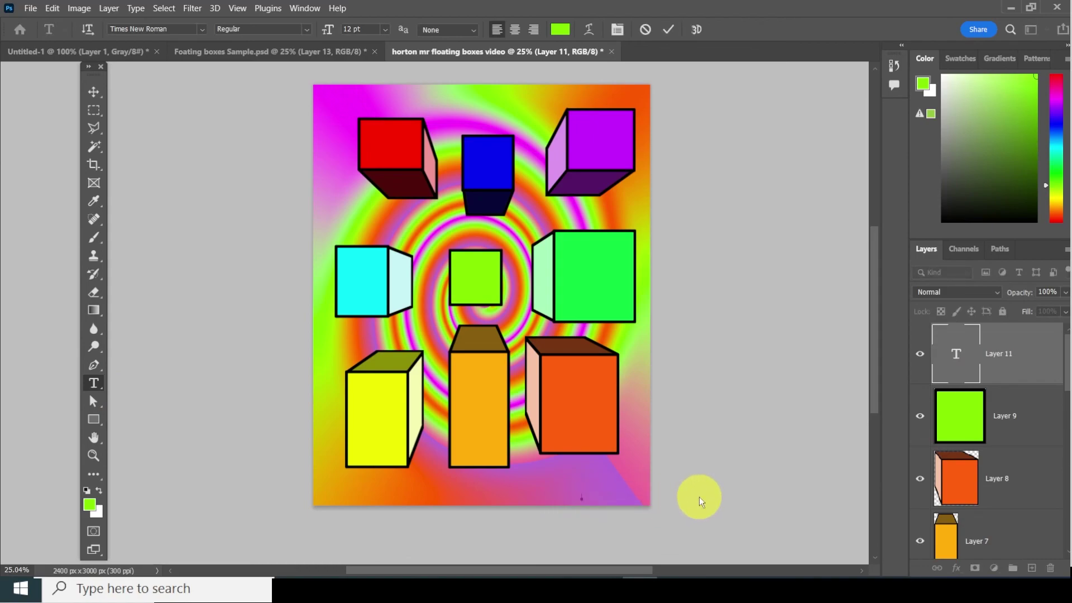
type("Mr. Horton")
left_click(93, 91)
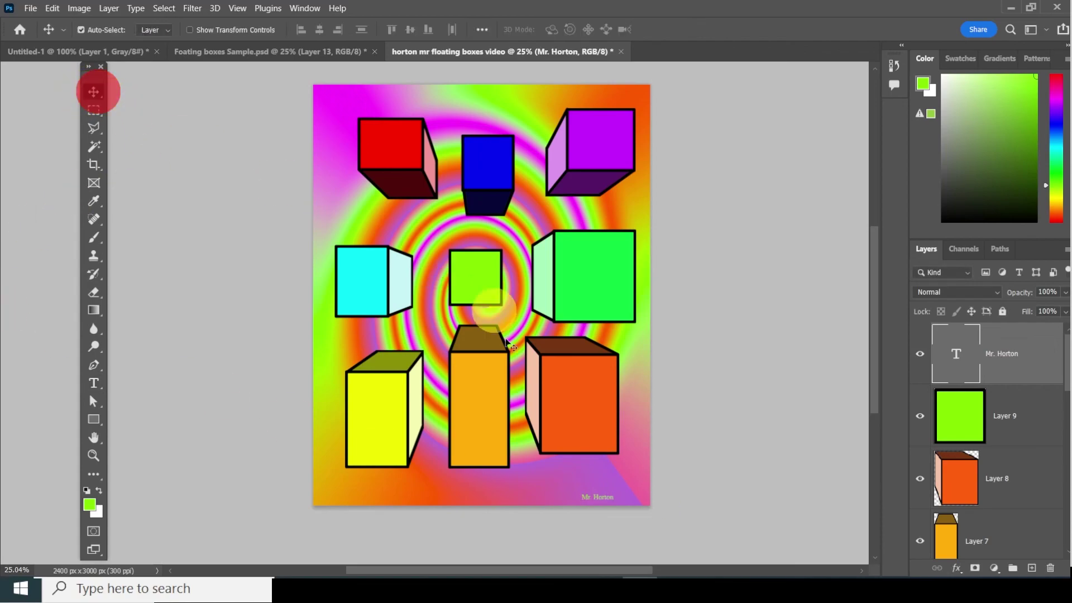
left_click_drag(594, 496, 623, 501)
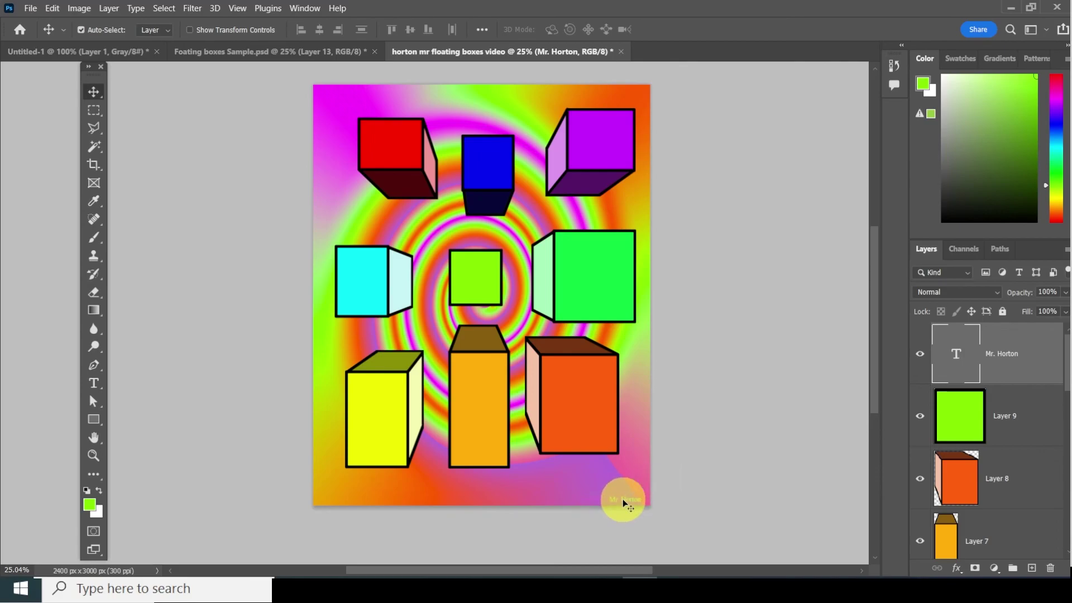
Step: Zoom in to inspect the signature, then zoom out and recentre the whole picture
scroll(689, 499, "up", 5)
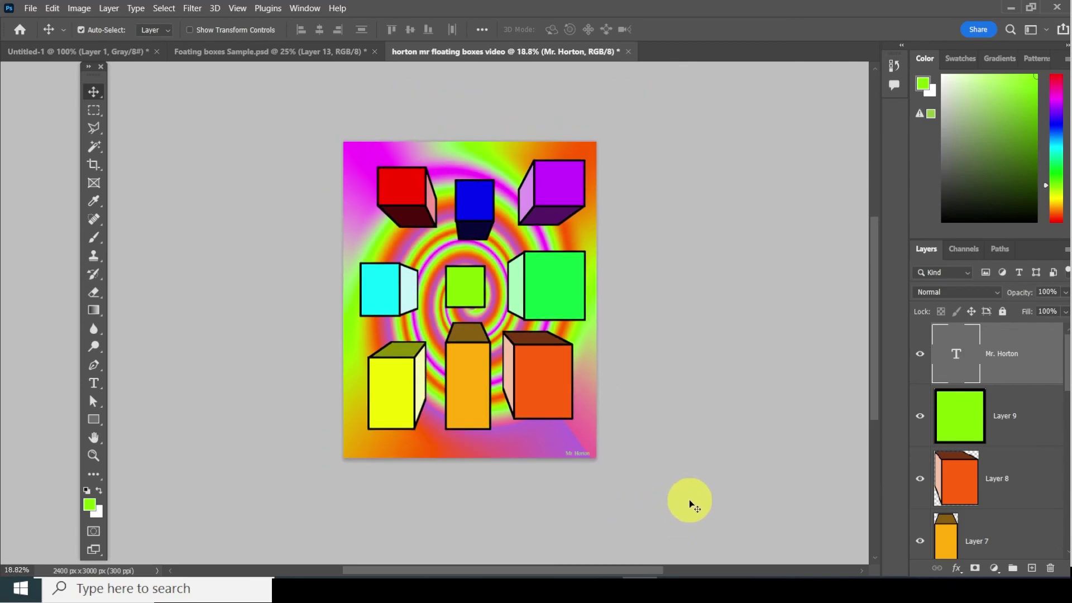
scroll(689, 499, "up", 4)
left_click_drag(689, 499, 639, 361)
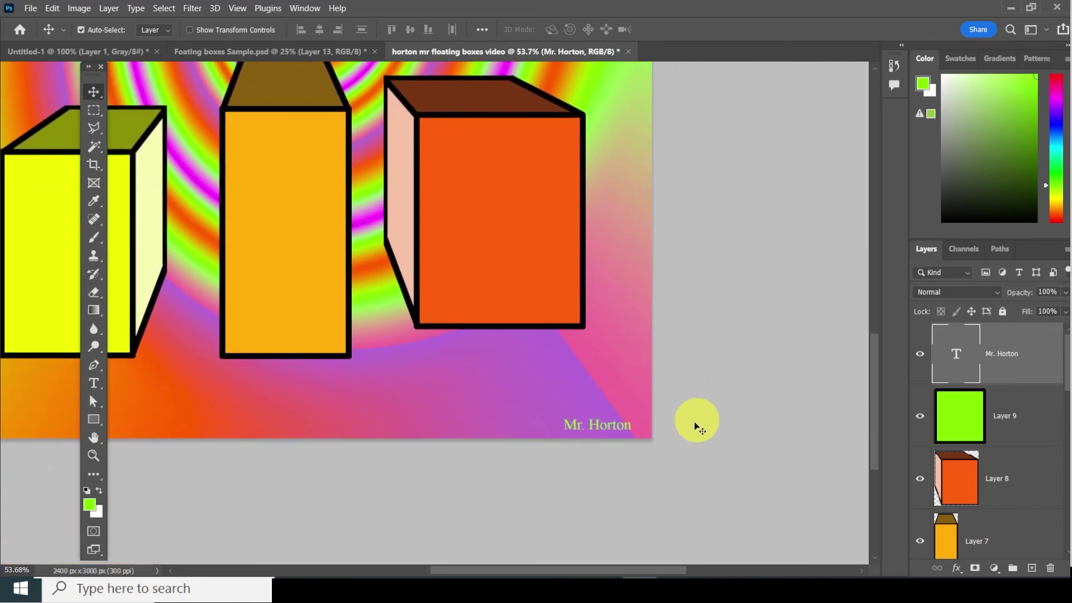
scroll(694, 423, "down", 12)
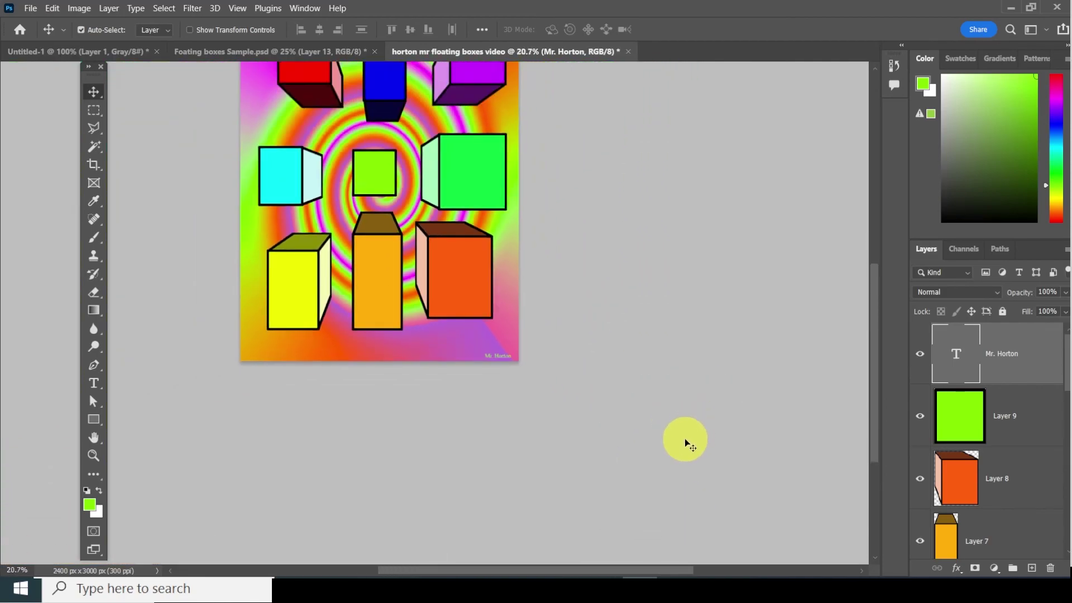
left_click_drag(572, 296, 654, 420)
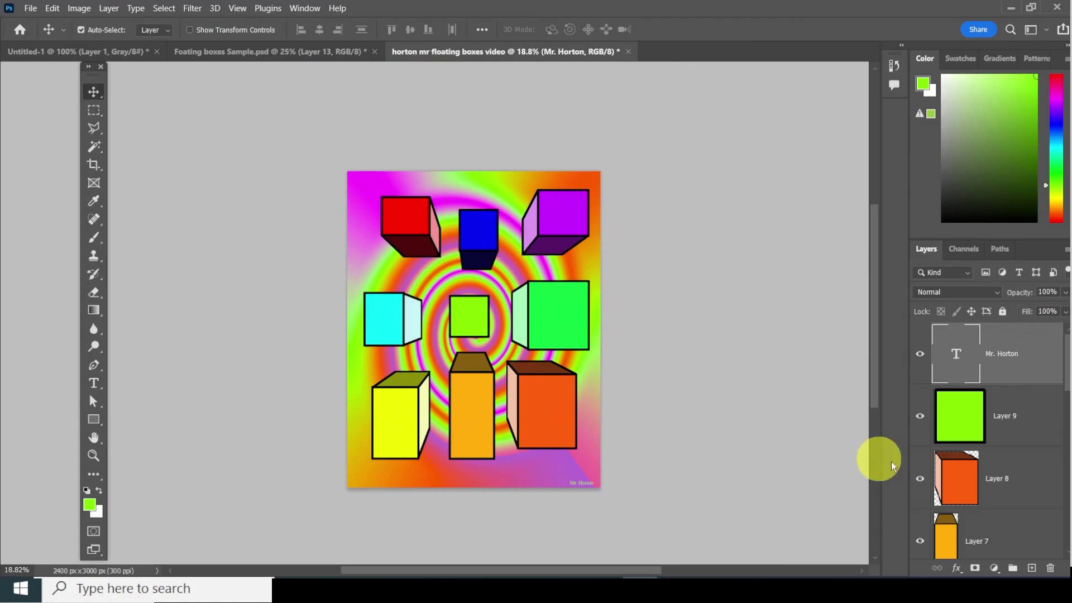
Step: Reorder the Layers panel so twirled Layer 10 sits above the Vanishing Point layer
scroll(983, 472, "down", 10)
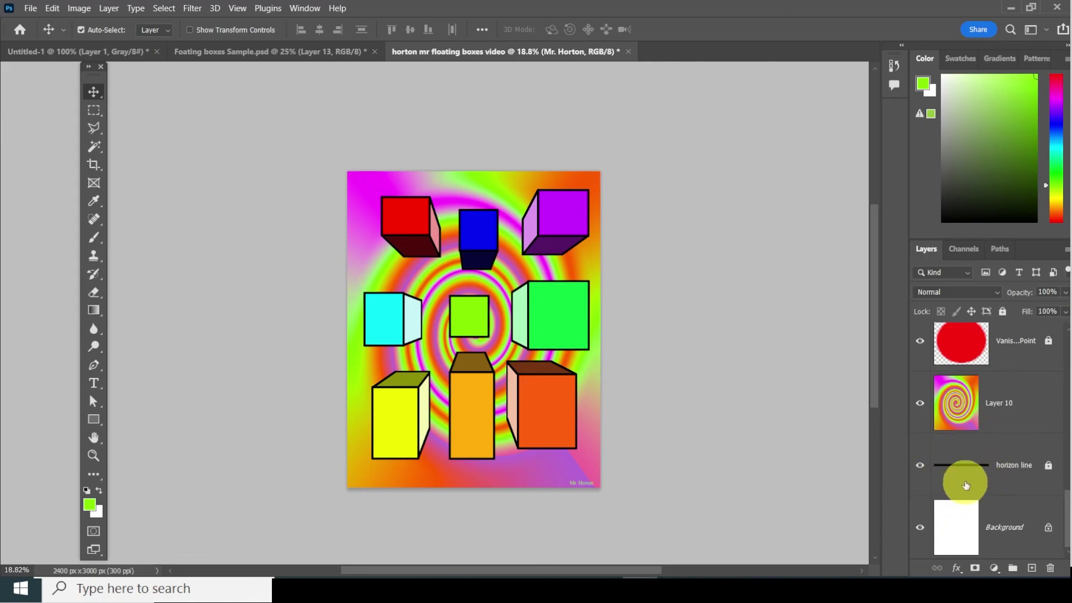
scroll(965, 486, "up", 1)
scroll(964, 526, "down", 1)
scroll(982, 502, "up", 2)
left_click_drag(1028, 521, 1024, 467)
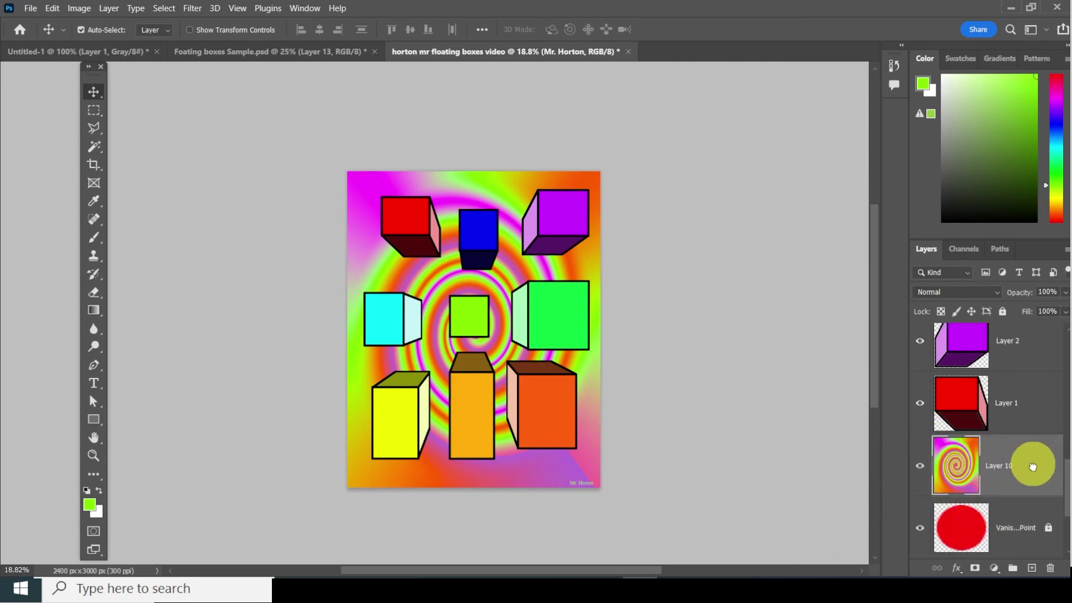
left_click(1007, 529)
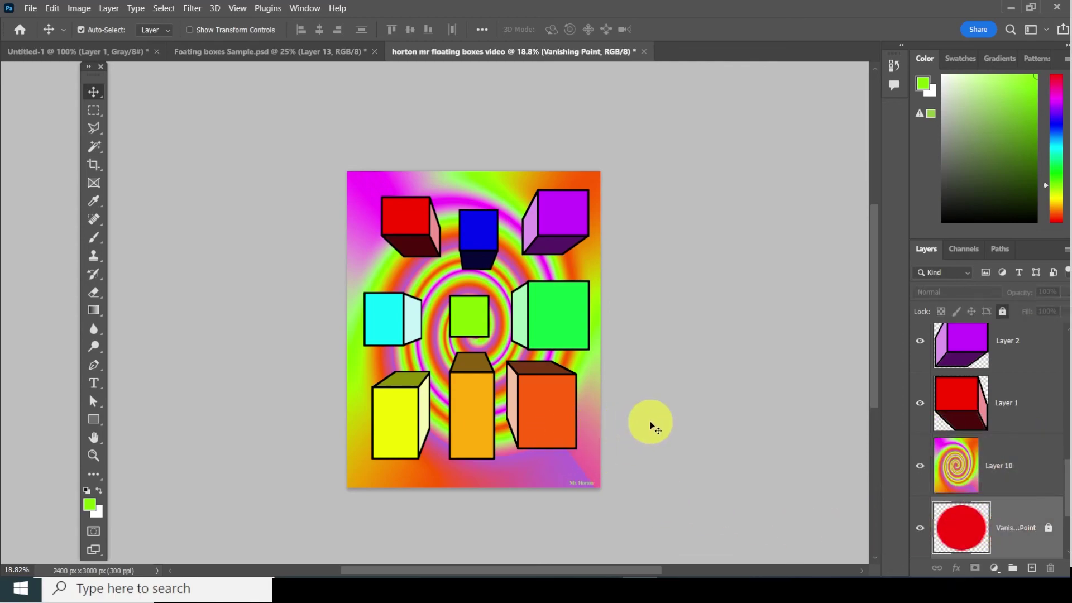